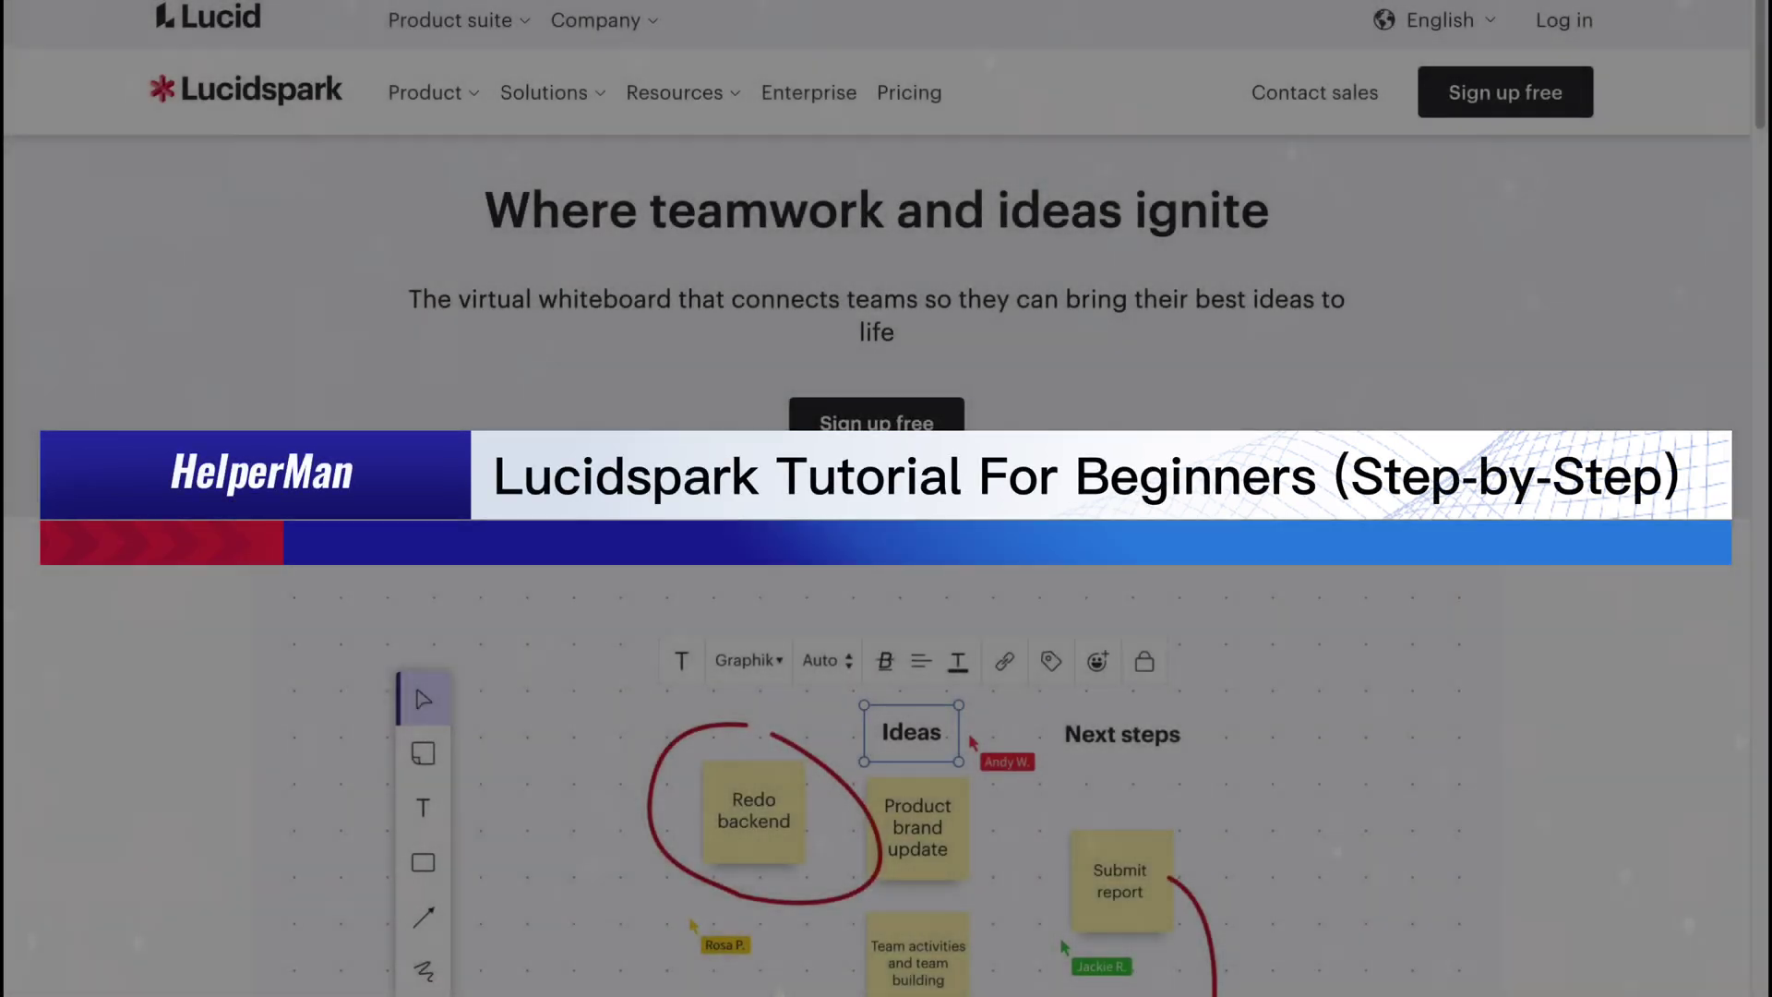
Scroll through the Lucidspark home page, then go to the plans and pricing page
{"action": "scroll", "coordinate": [886, 499], "scroll_direction": "down", "scroll_amount": 3}
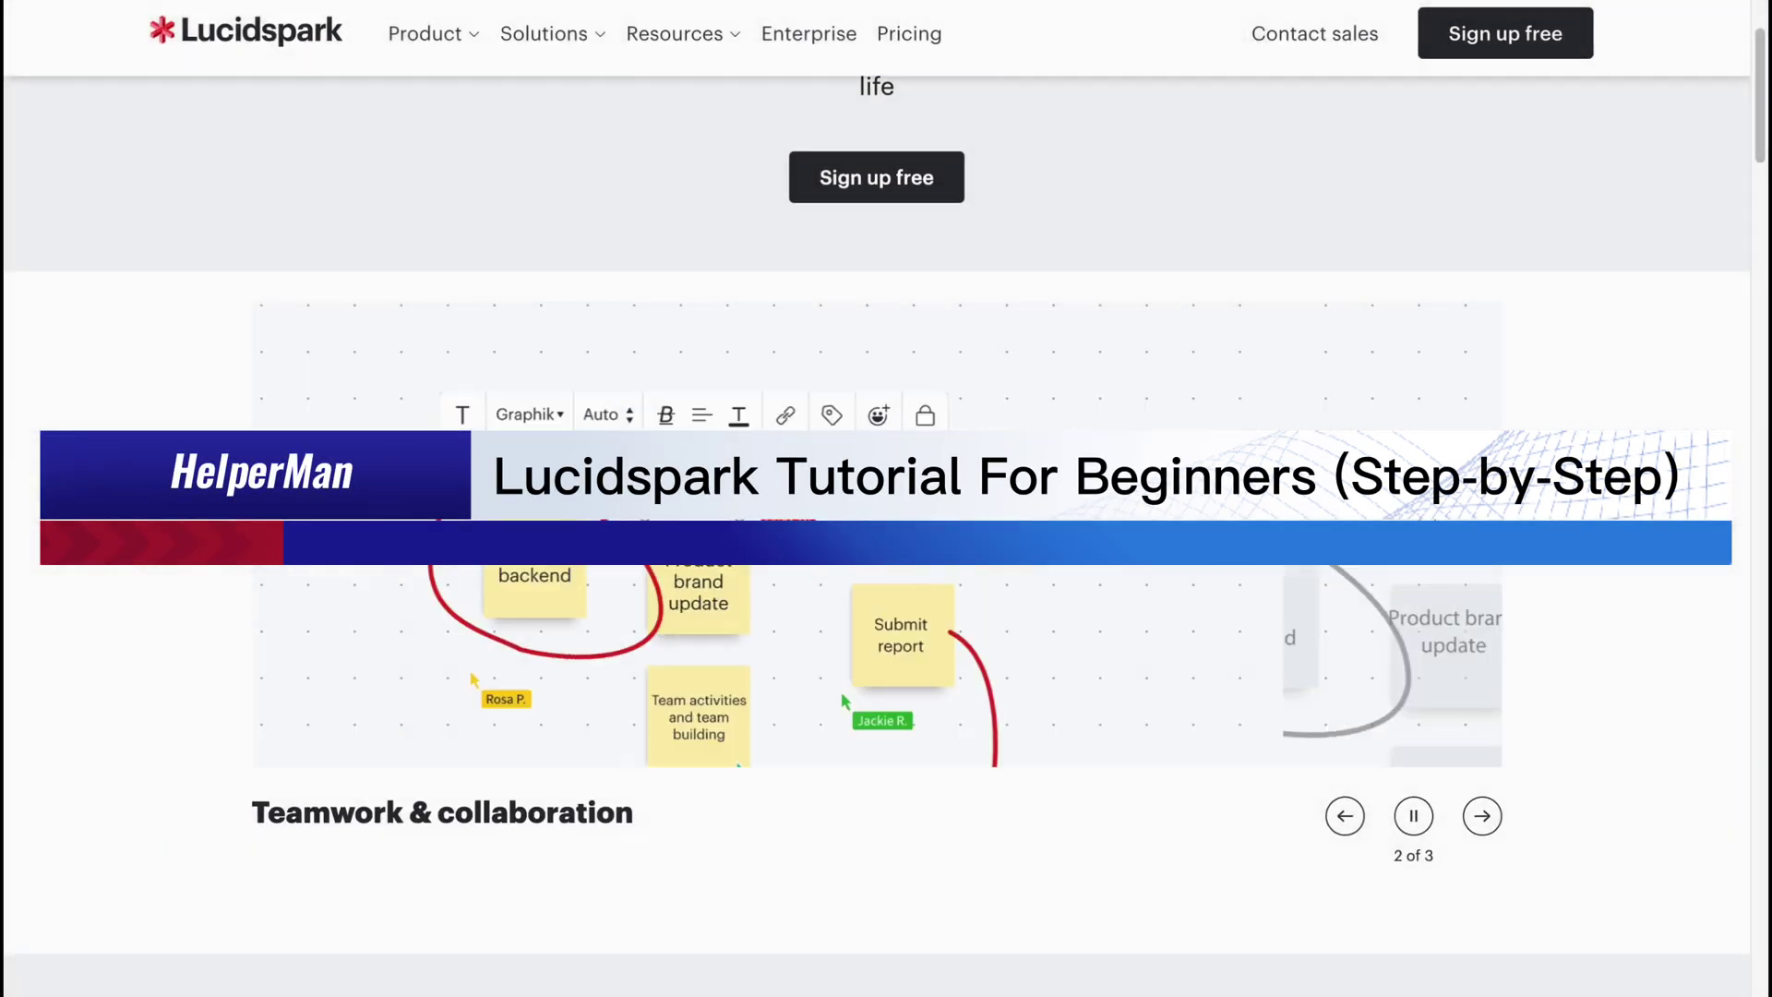
{"action": "scroll", "coordinate": [1115, 466], "scroll_direction": "down", "scroll_amount": 4}
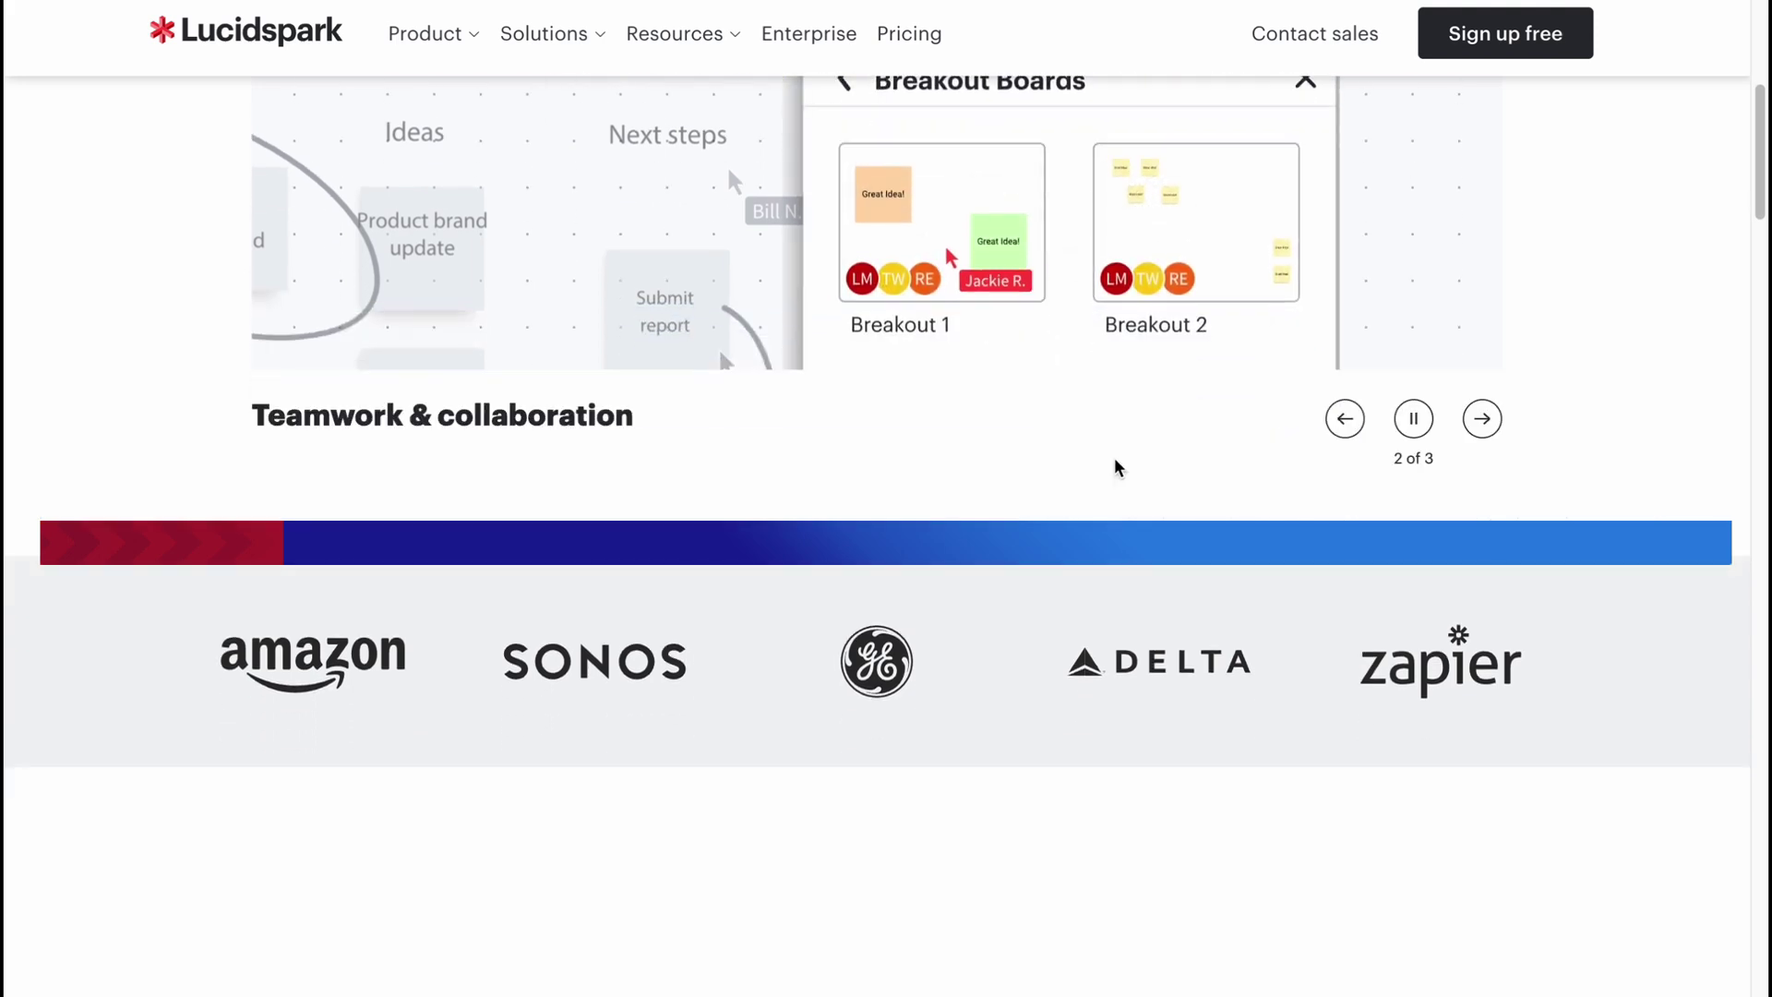
{"action": "scroll", "coordinate": [1116, 464], "scroll_direction": "down", "scroll_amount": 4}
{"action": "scroll", "coordinate": [1116, 464], "scroll_direction": "up", "scroll_amount": 9}
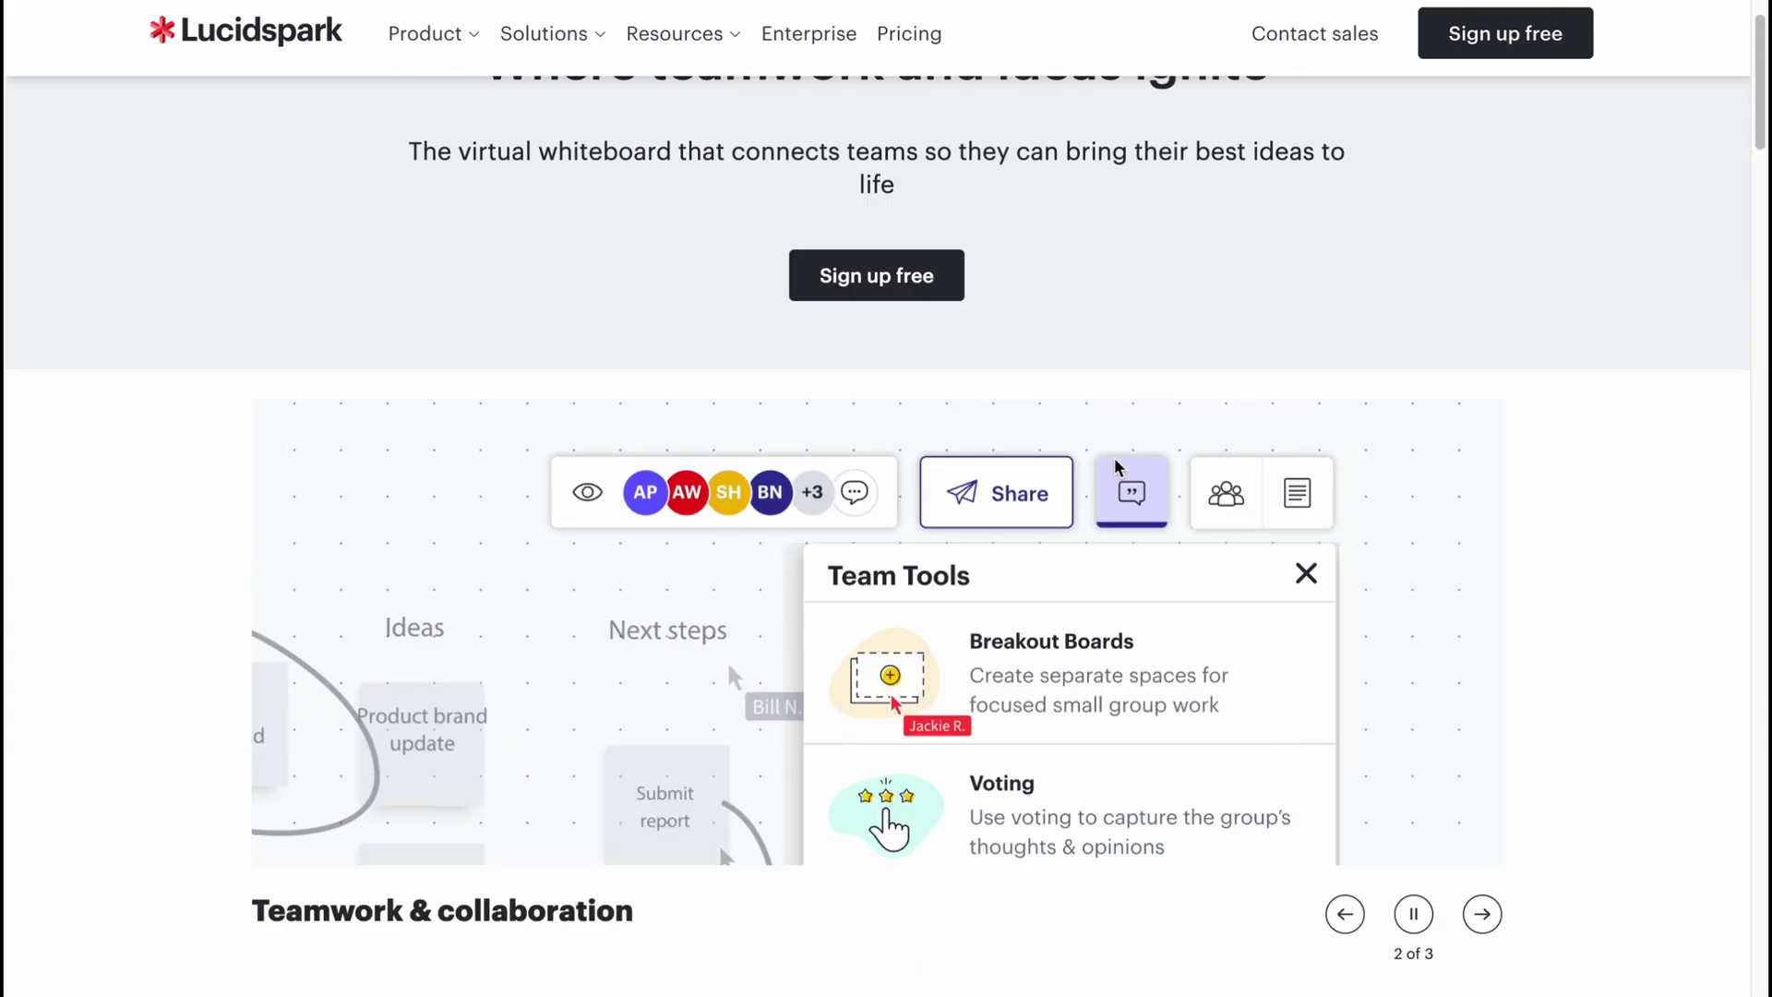
{"action": "scroll", "coordinate": [1114, 466], "scroll_direction": "up", "scroll_amount": 2}
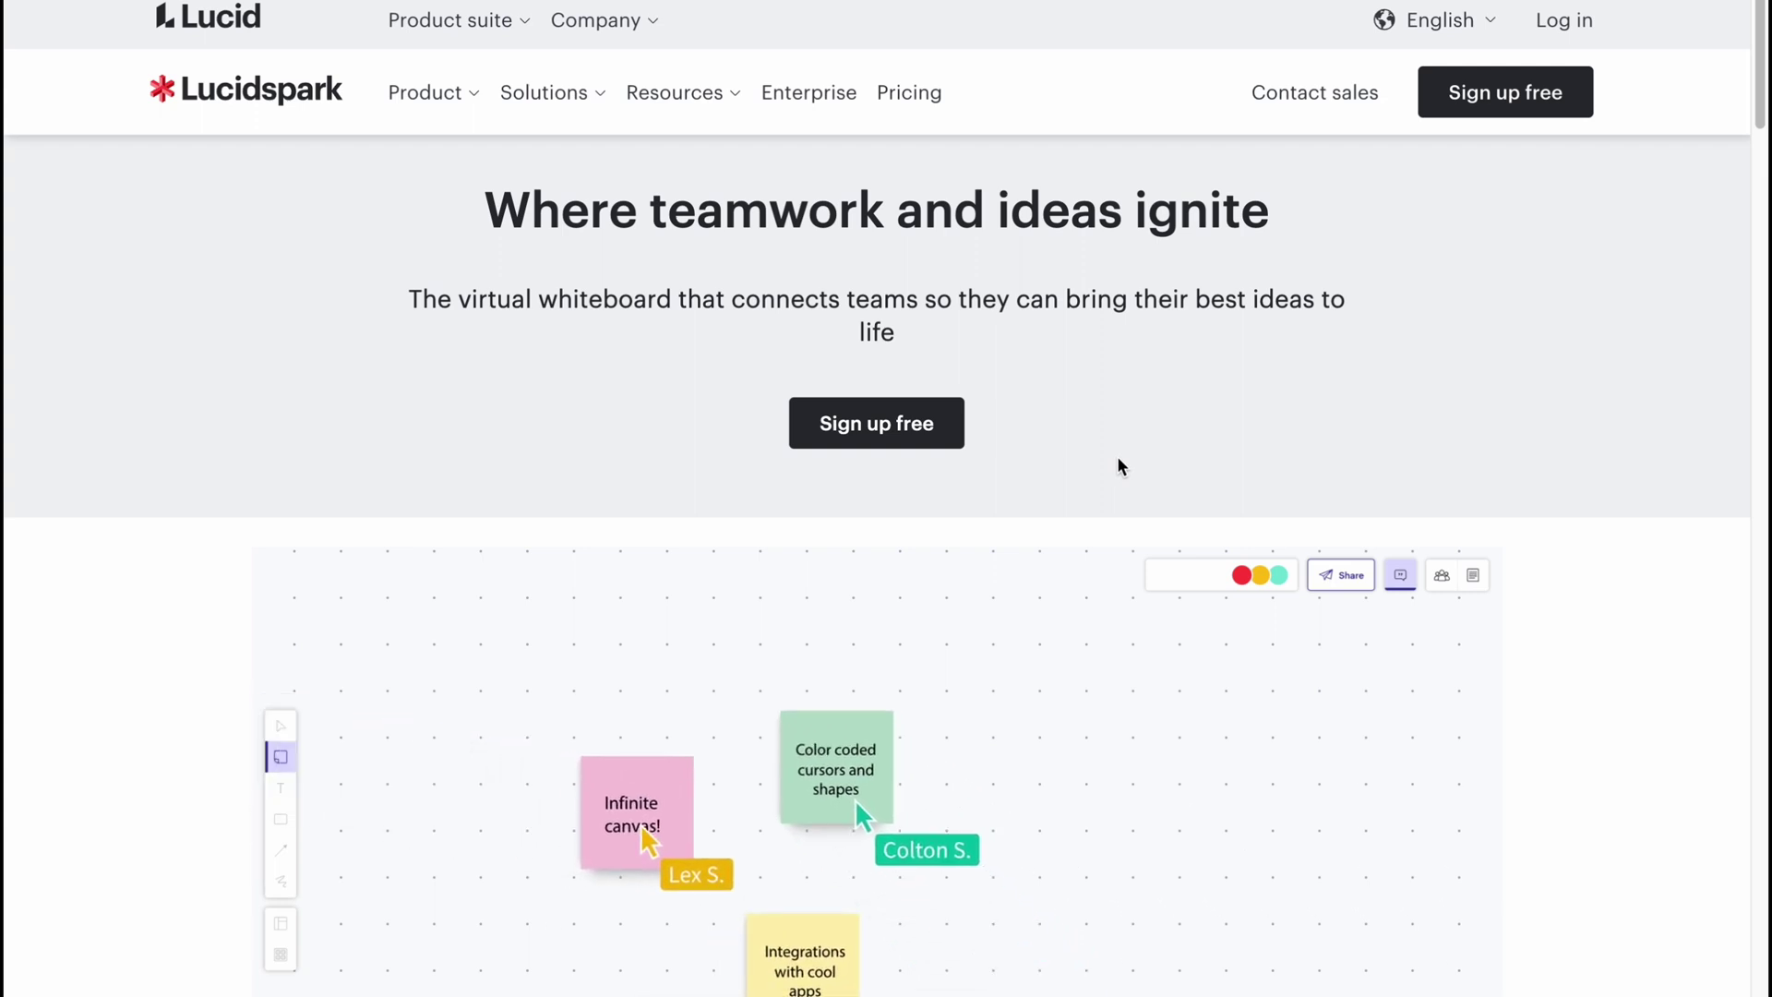
{"action": "scroll", "coordinate": [1117, 458], "scroll_direction": "down", "scroll_amount": 1}
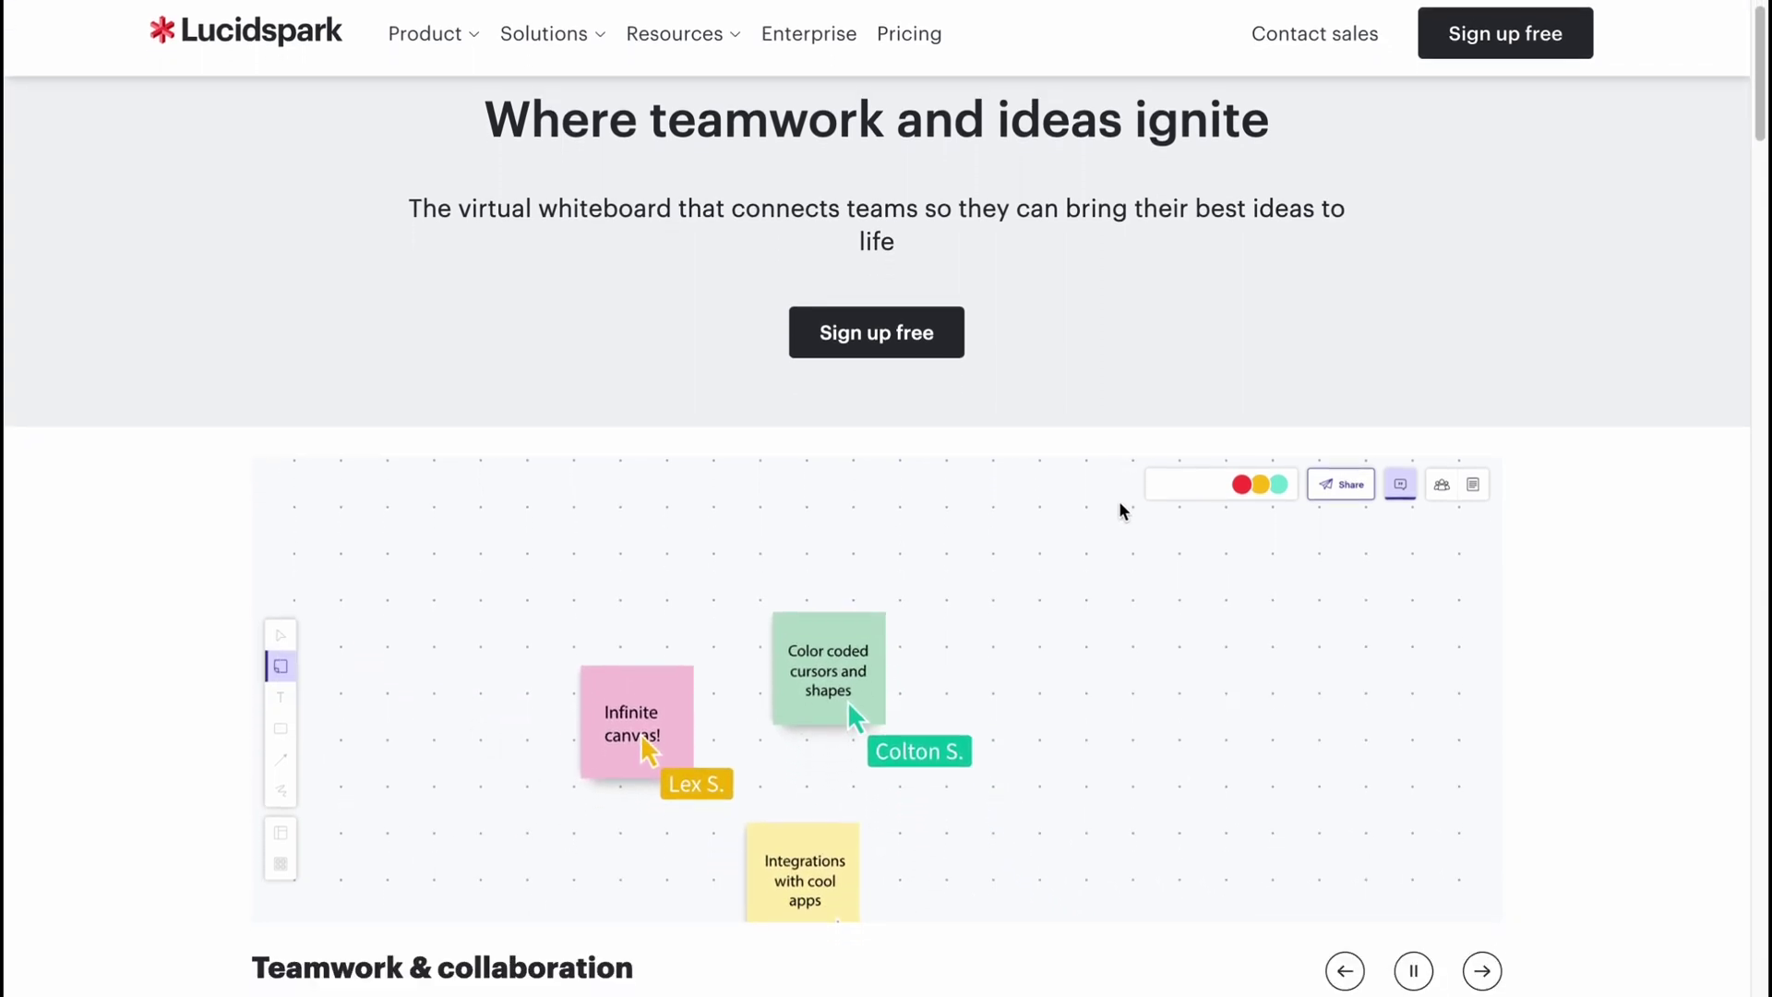
{"action": "scroll", "coordinate": [1120, 509], "scroll_direction": "up", "scroll_amount": 1}
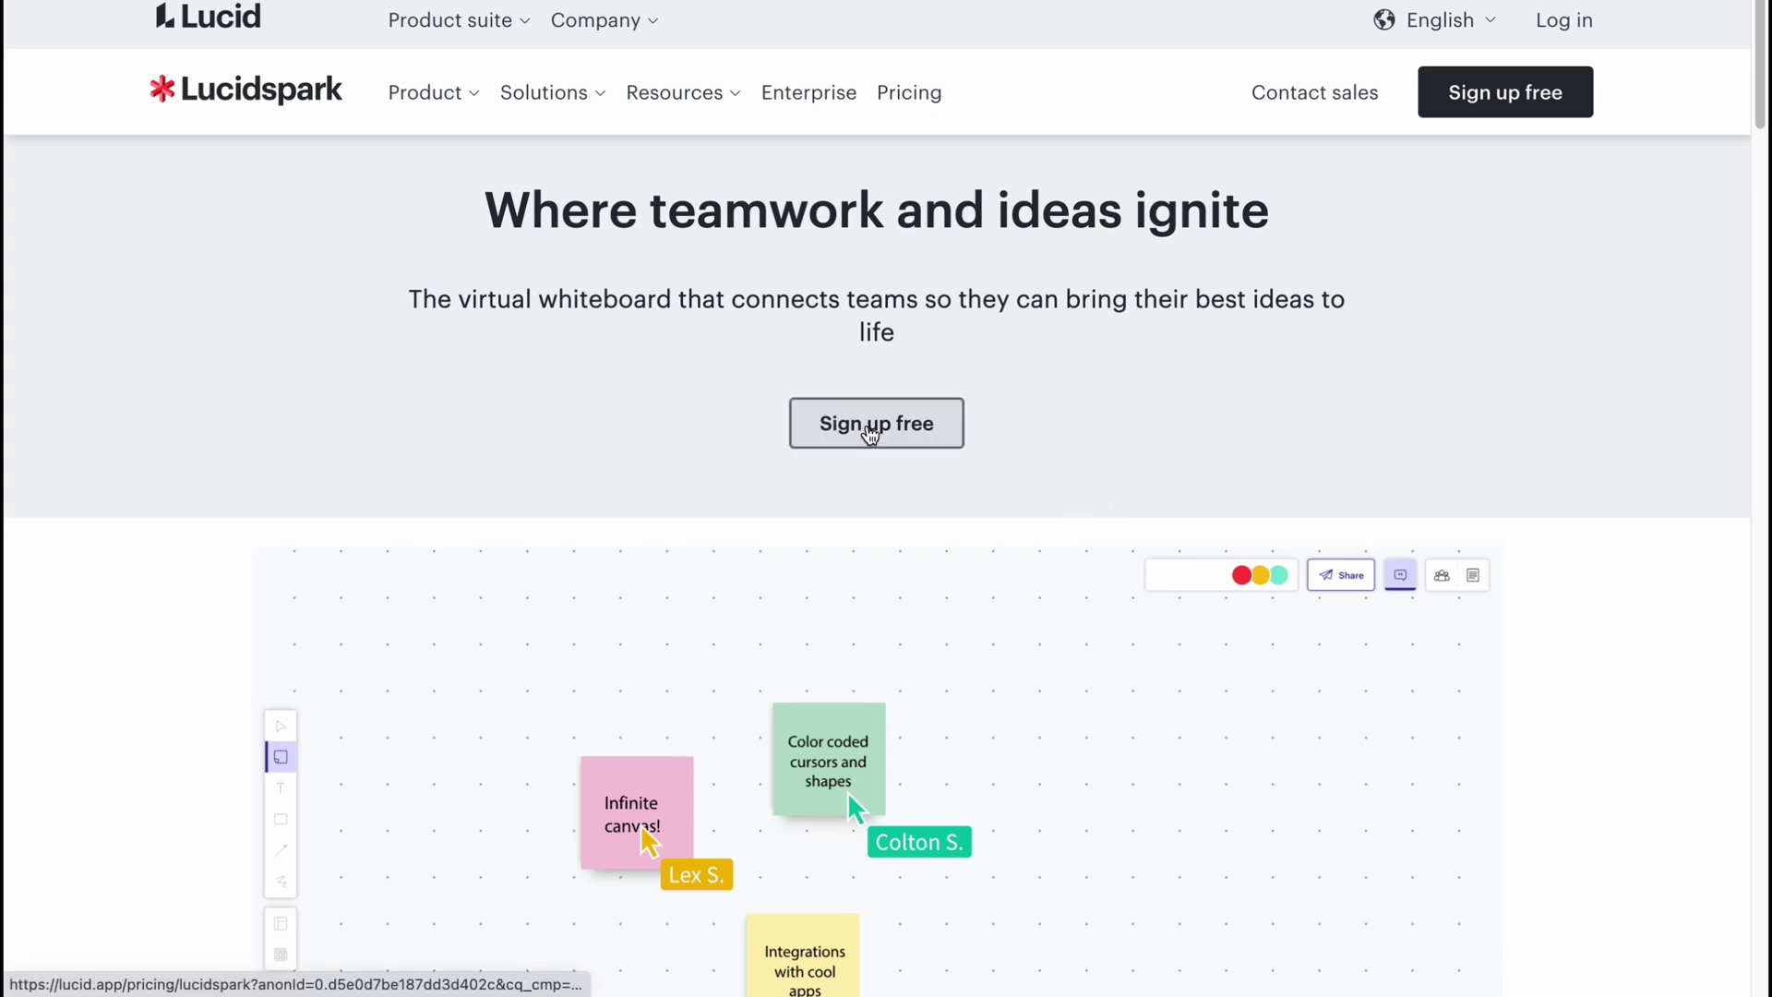
{"action": "left_click", "coordinate": [874, 434]}
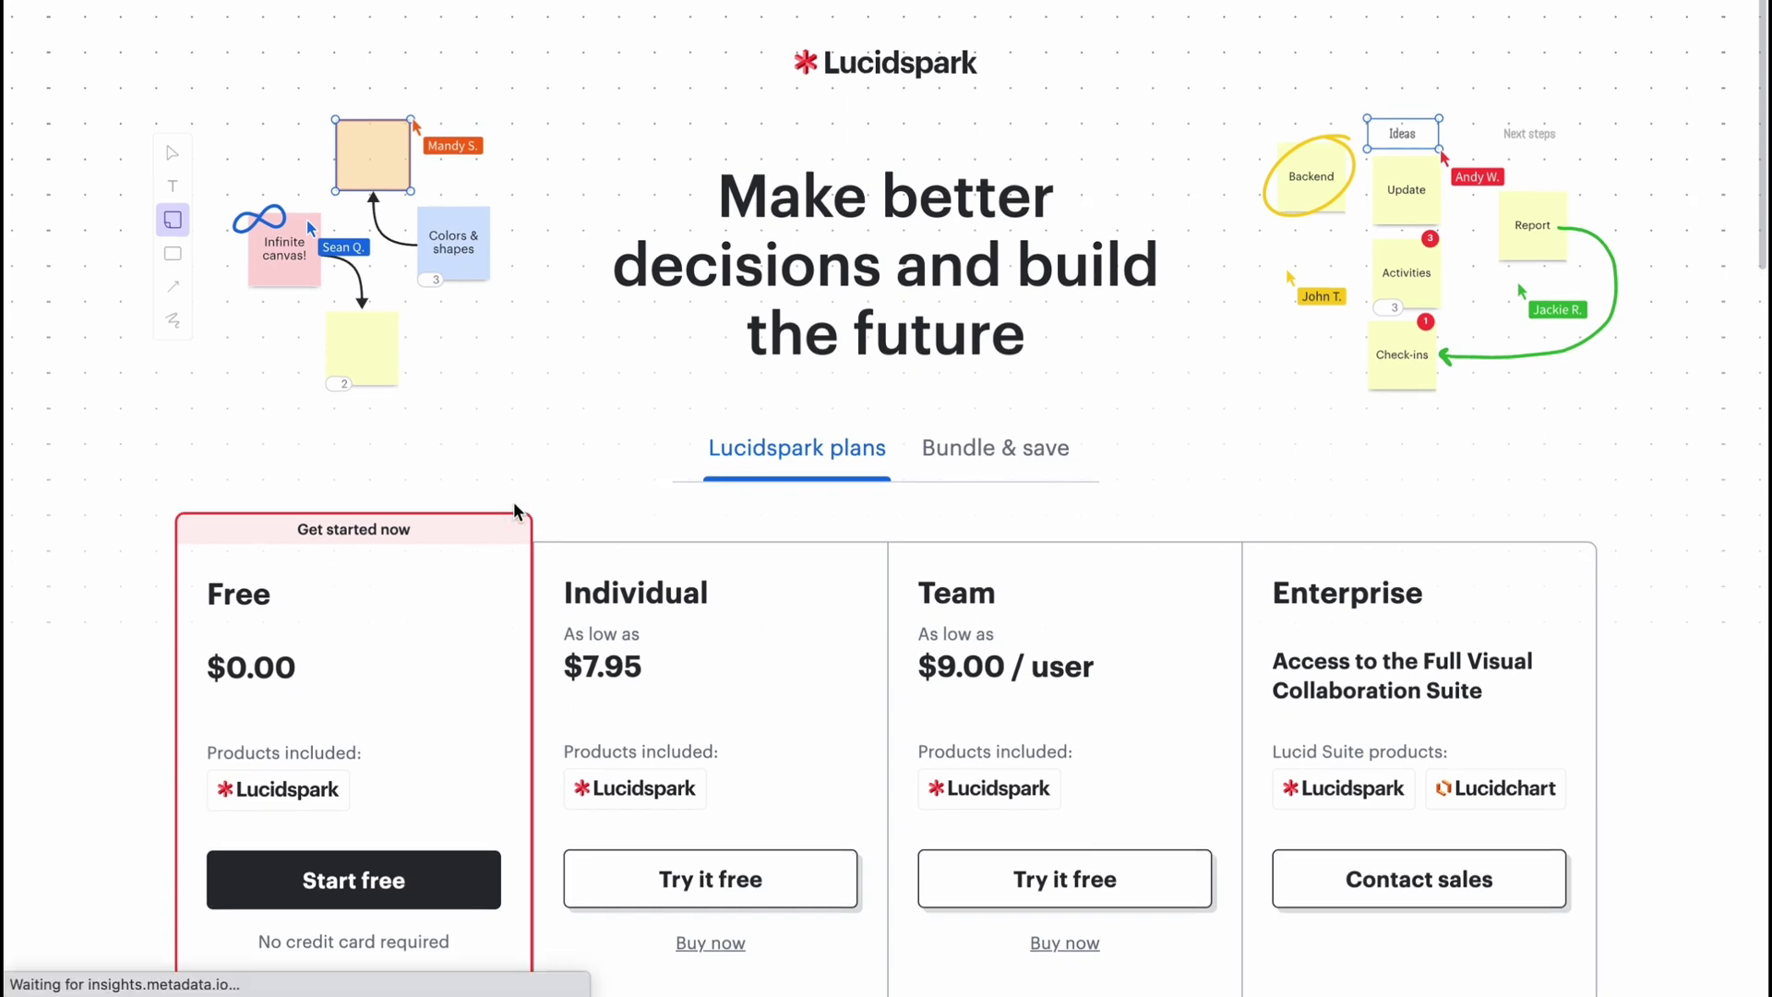
Highlight the Free plan's features and the Individual plan's unlimited editable boards
{"action": "left_click_drag", "start_coordinate": [182, 585], "coordinate": [322, 602]}
{"action": "scroll", "coordinate": [318, 595], "scroll_direction": "down", "scroll_amount": 3}
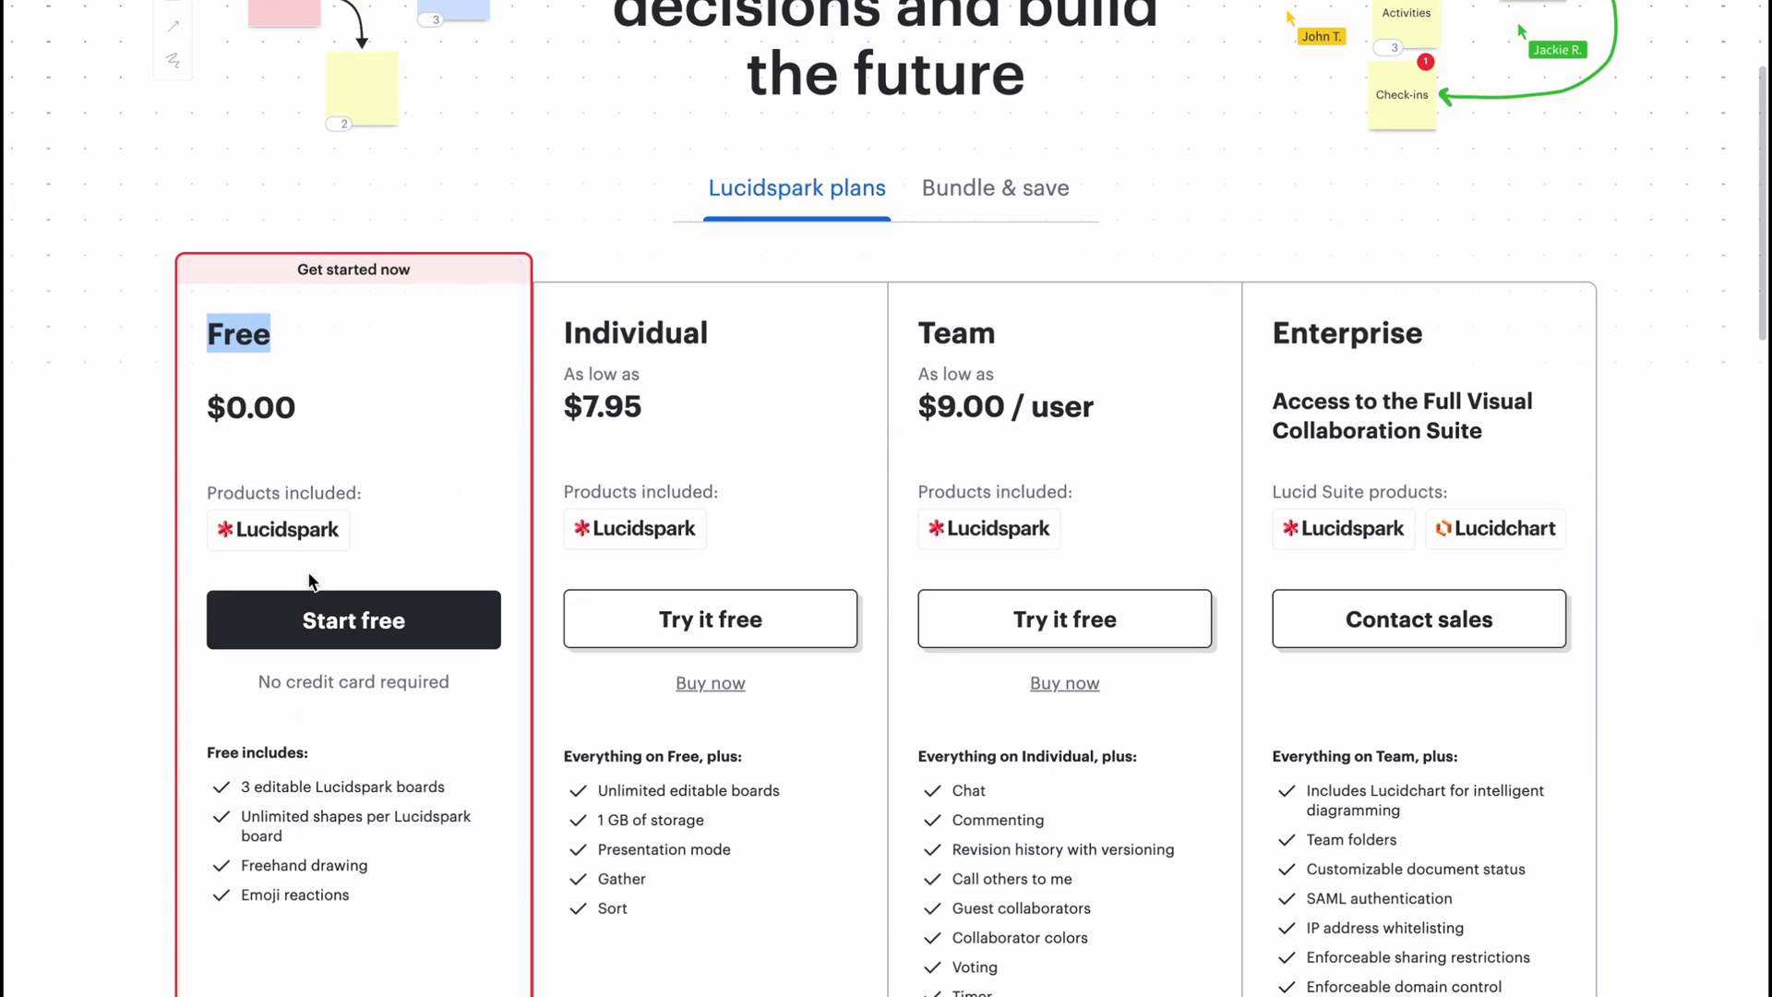
{"action": "left_click_drag", "start_coordinate": [236, 786], "coordinate": [385, 786]}
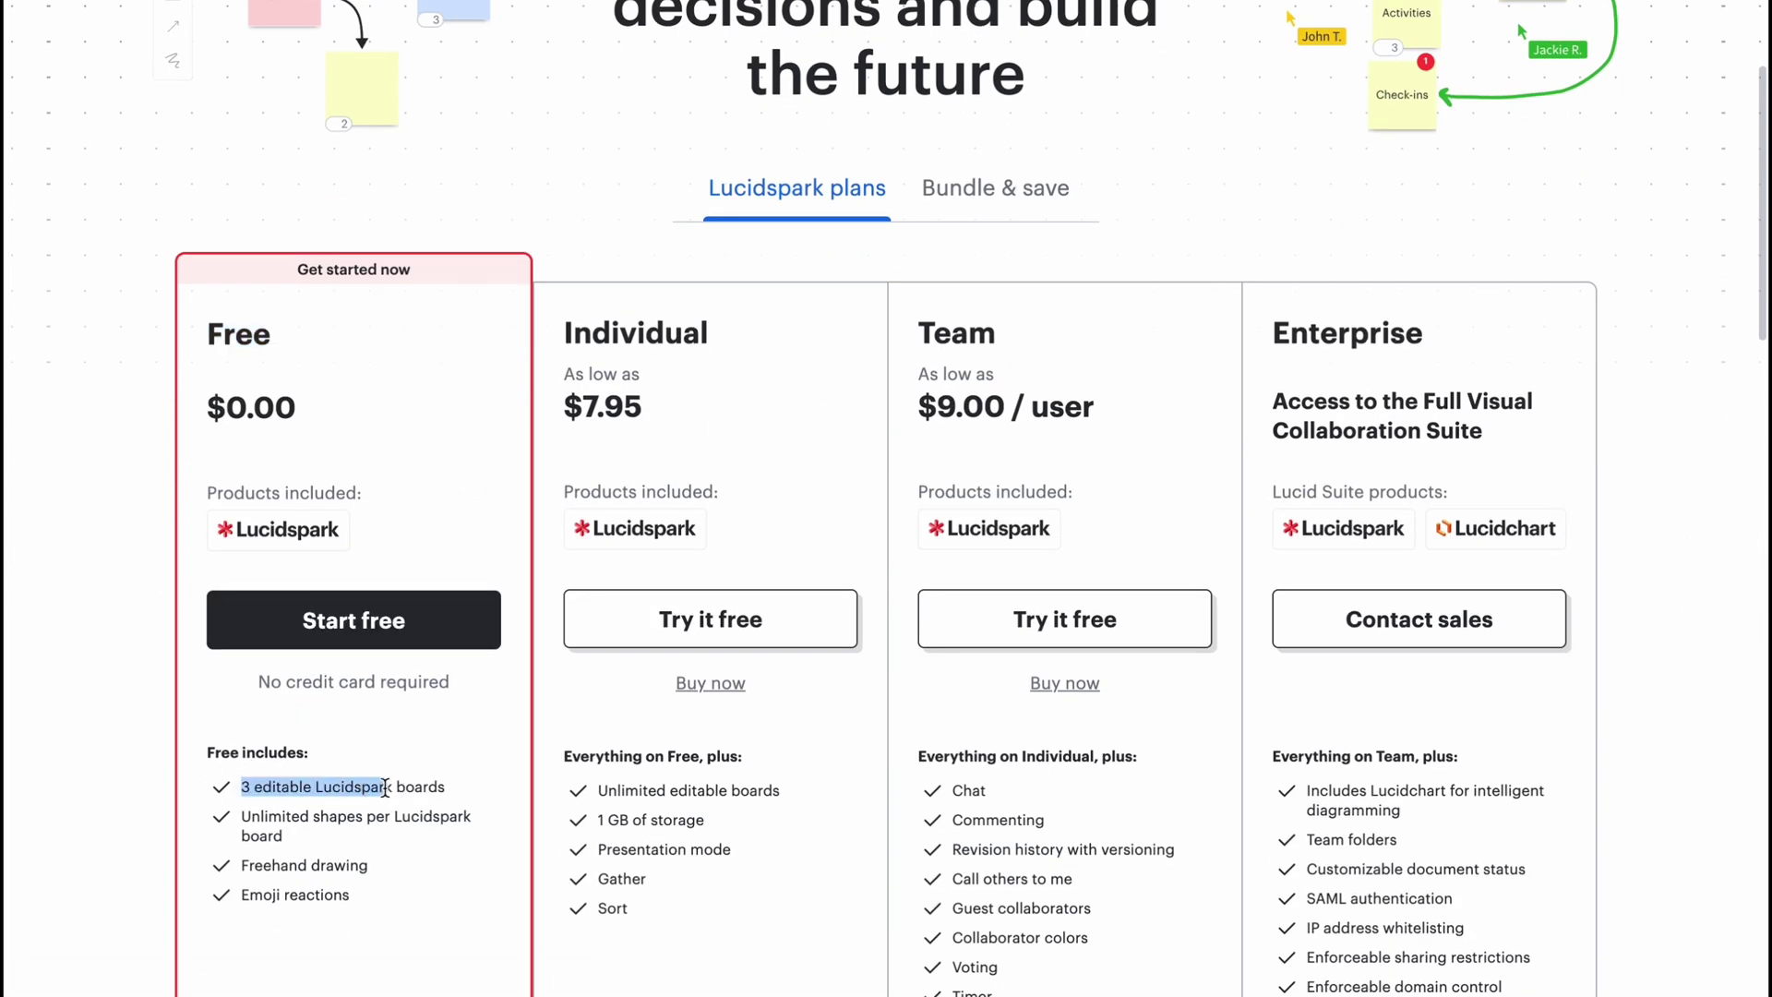
{"action": "left_click_drag", "start_coordinate": [240, 818], "coordinate": [331, 824]}
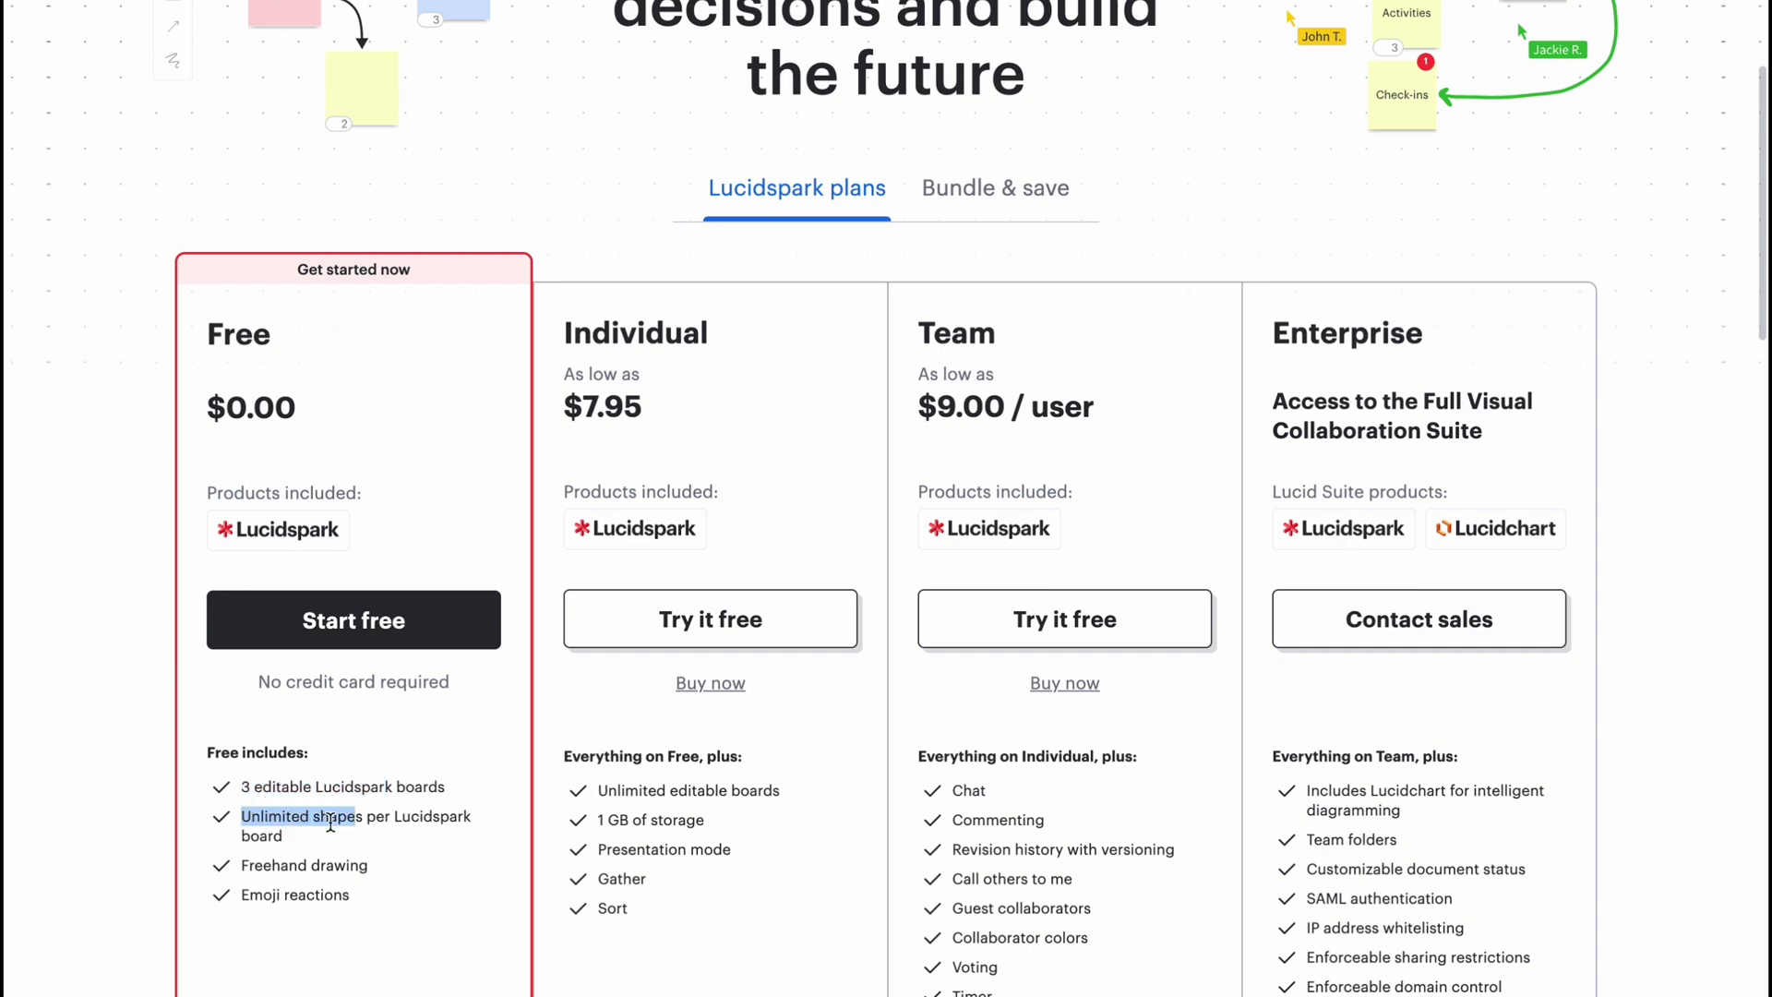
{"action": "left_click_drag", "start_coordinate": [244, 865], "coordinate": [373, 870]}
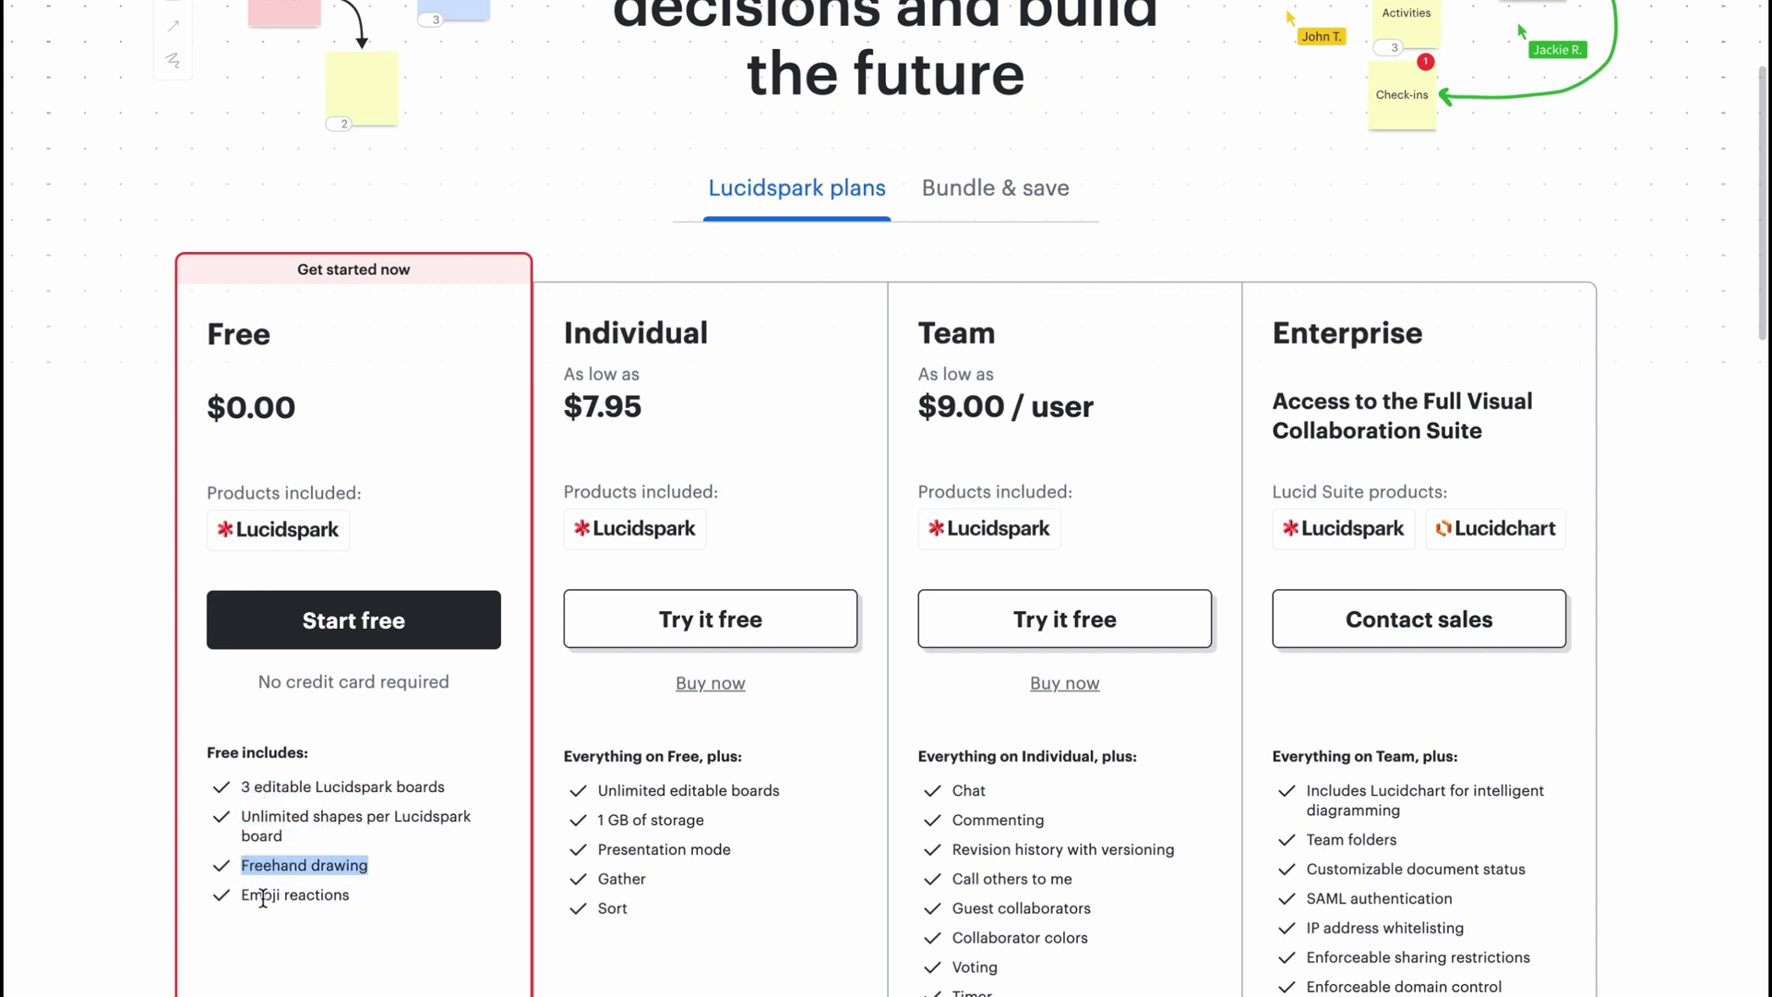
{"action": "left_click_drag", "start_coordinate": [248, 896], "coordinate": [351, 895]}
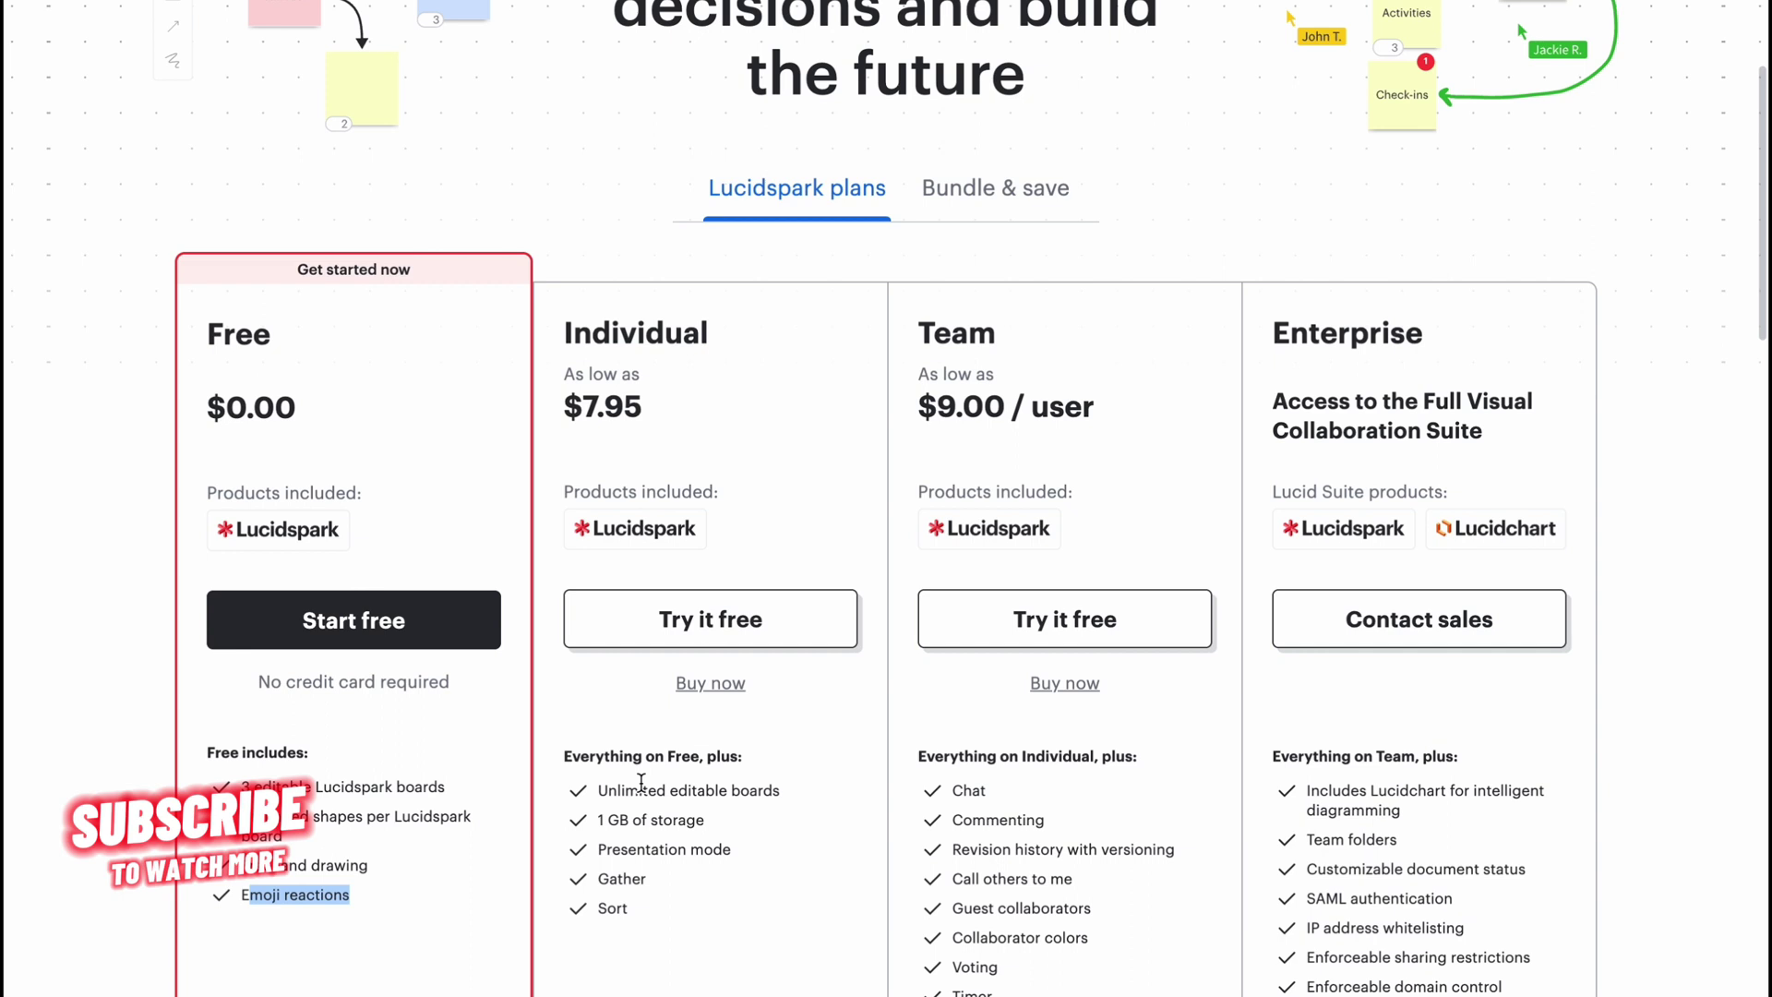
{"action": "left_click_drag", "start_coordinate": [599, 791], "coordinate": [779, 790]}
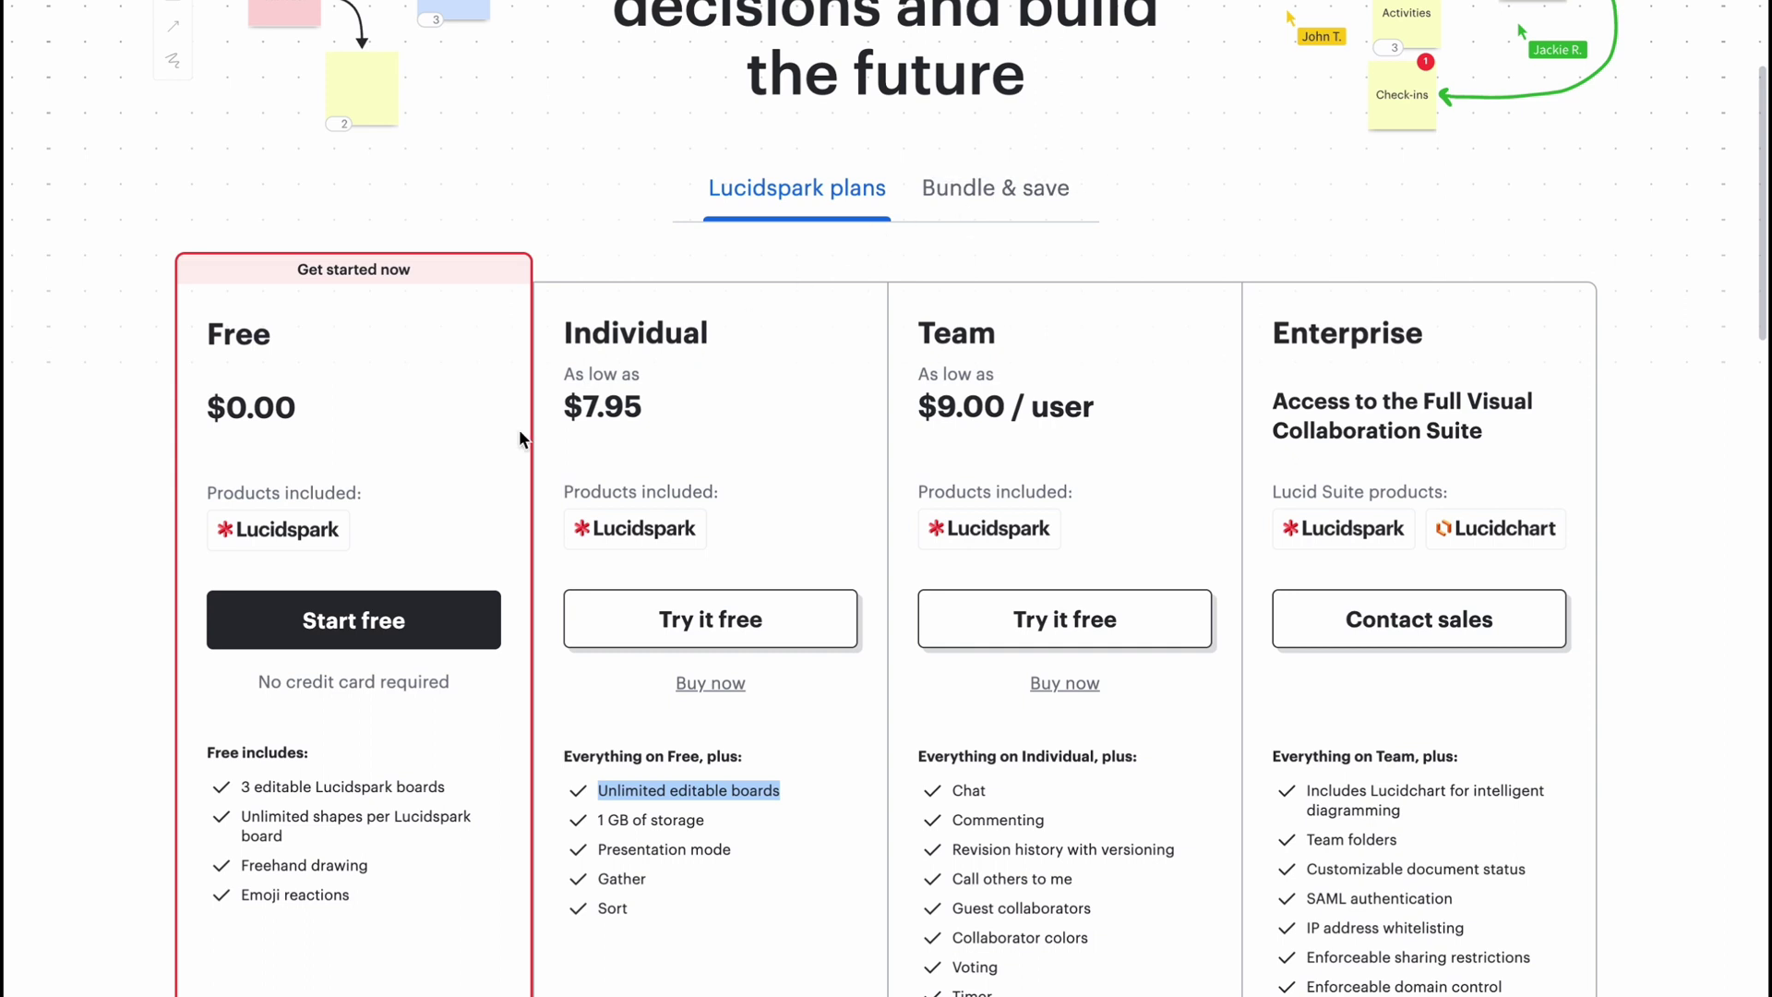
Start the Free plan sign-up with Google, choosing a different Google account
{"action": "left_click", "coordinate": [372, 619]}
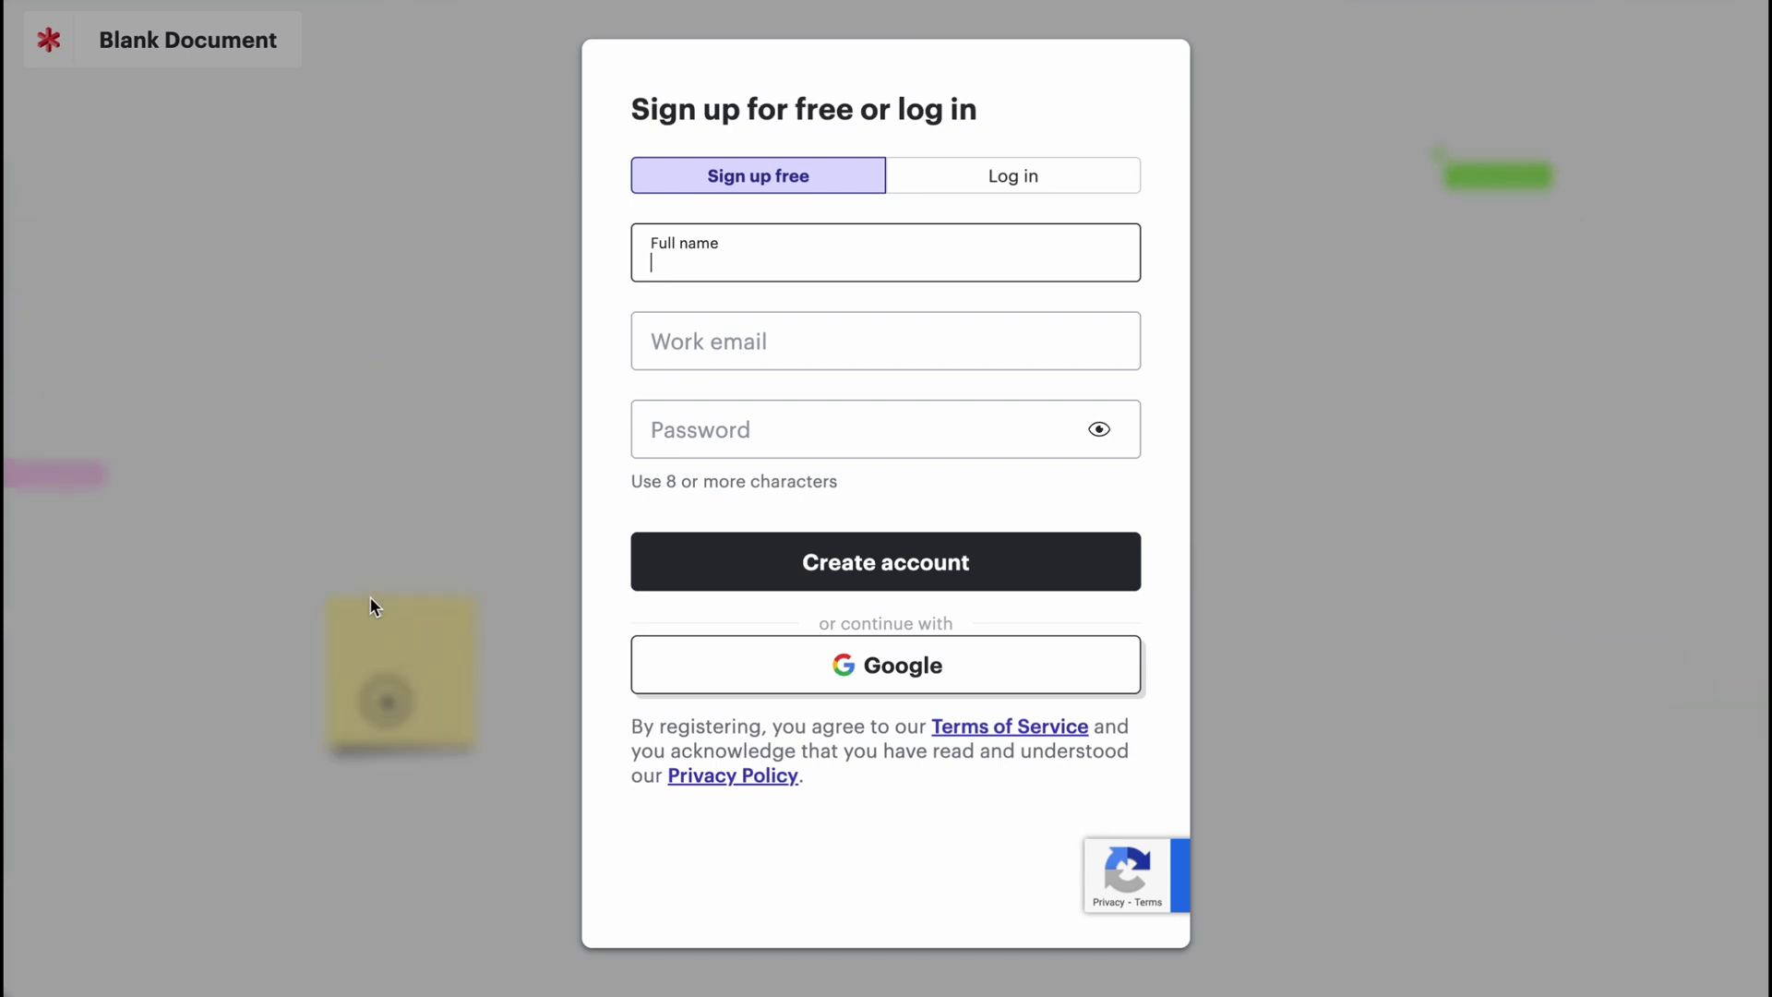
{"action": "left_click", "coordinate": [884, 686]}
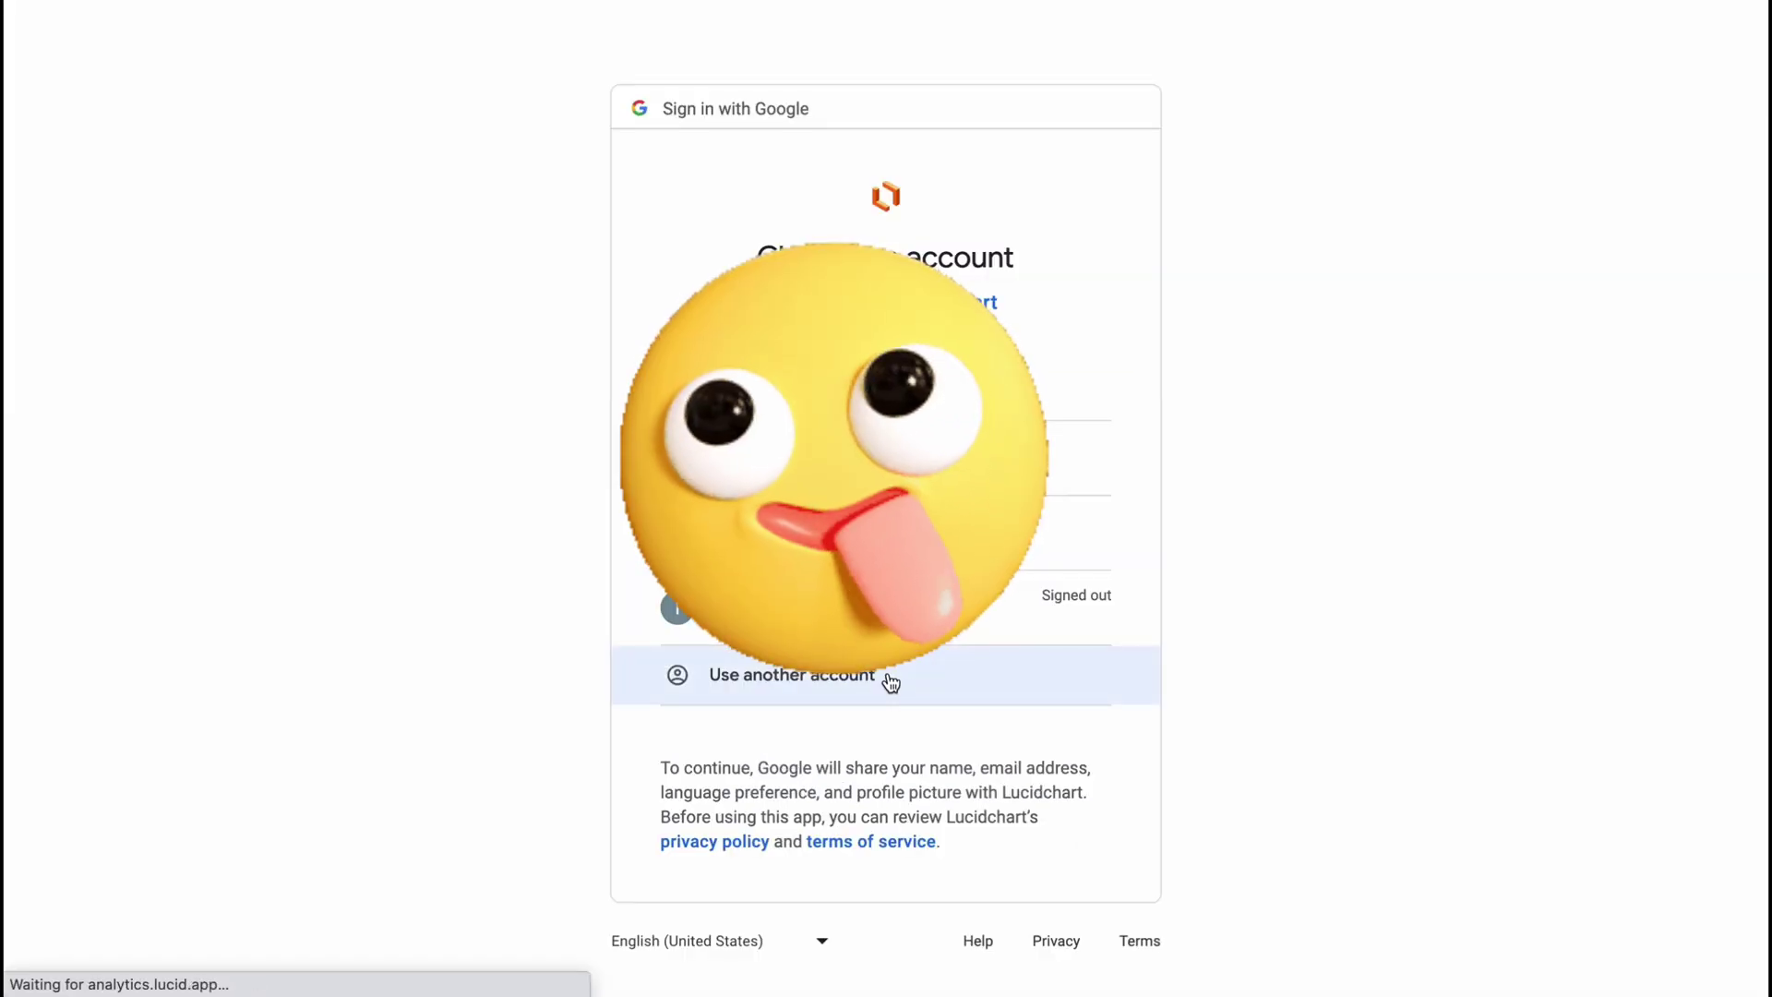
{"action": "left_click", "coordinate": [891, 683]}
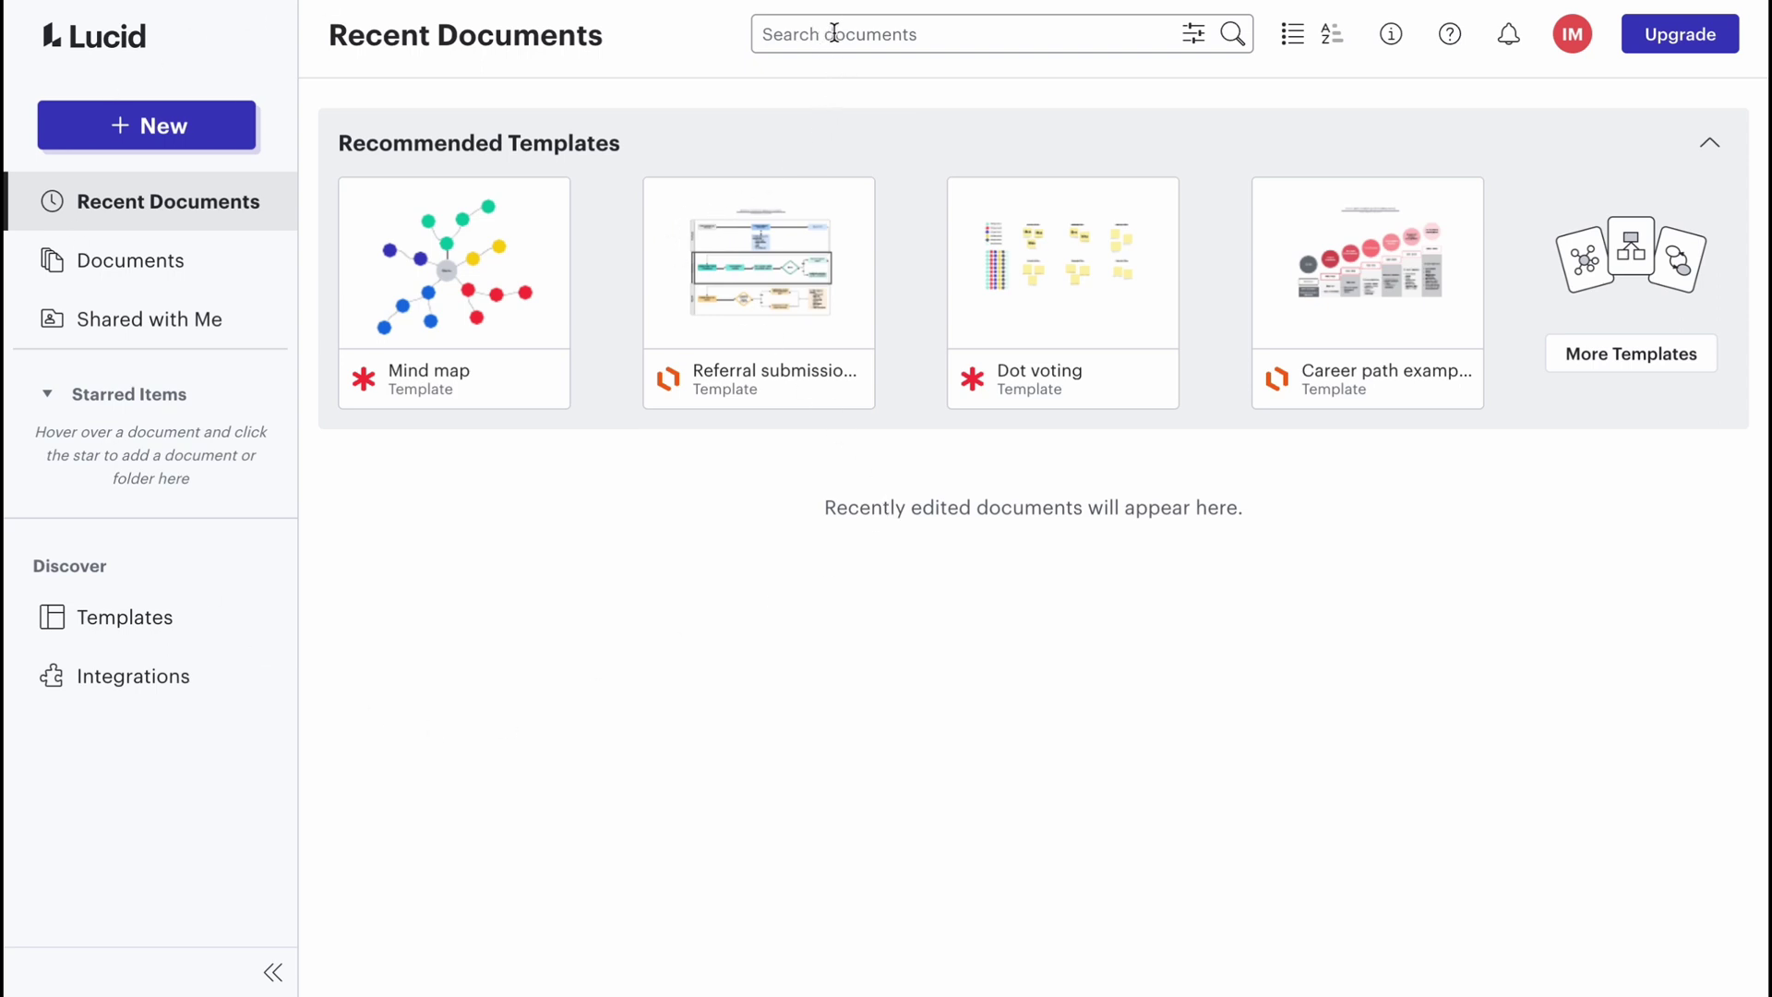
Try the document search, check the account menu, then open the empty Documents folder
{"action": "left_click", "coordinate": [890, 30]}
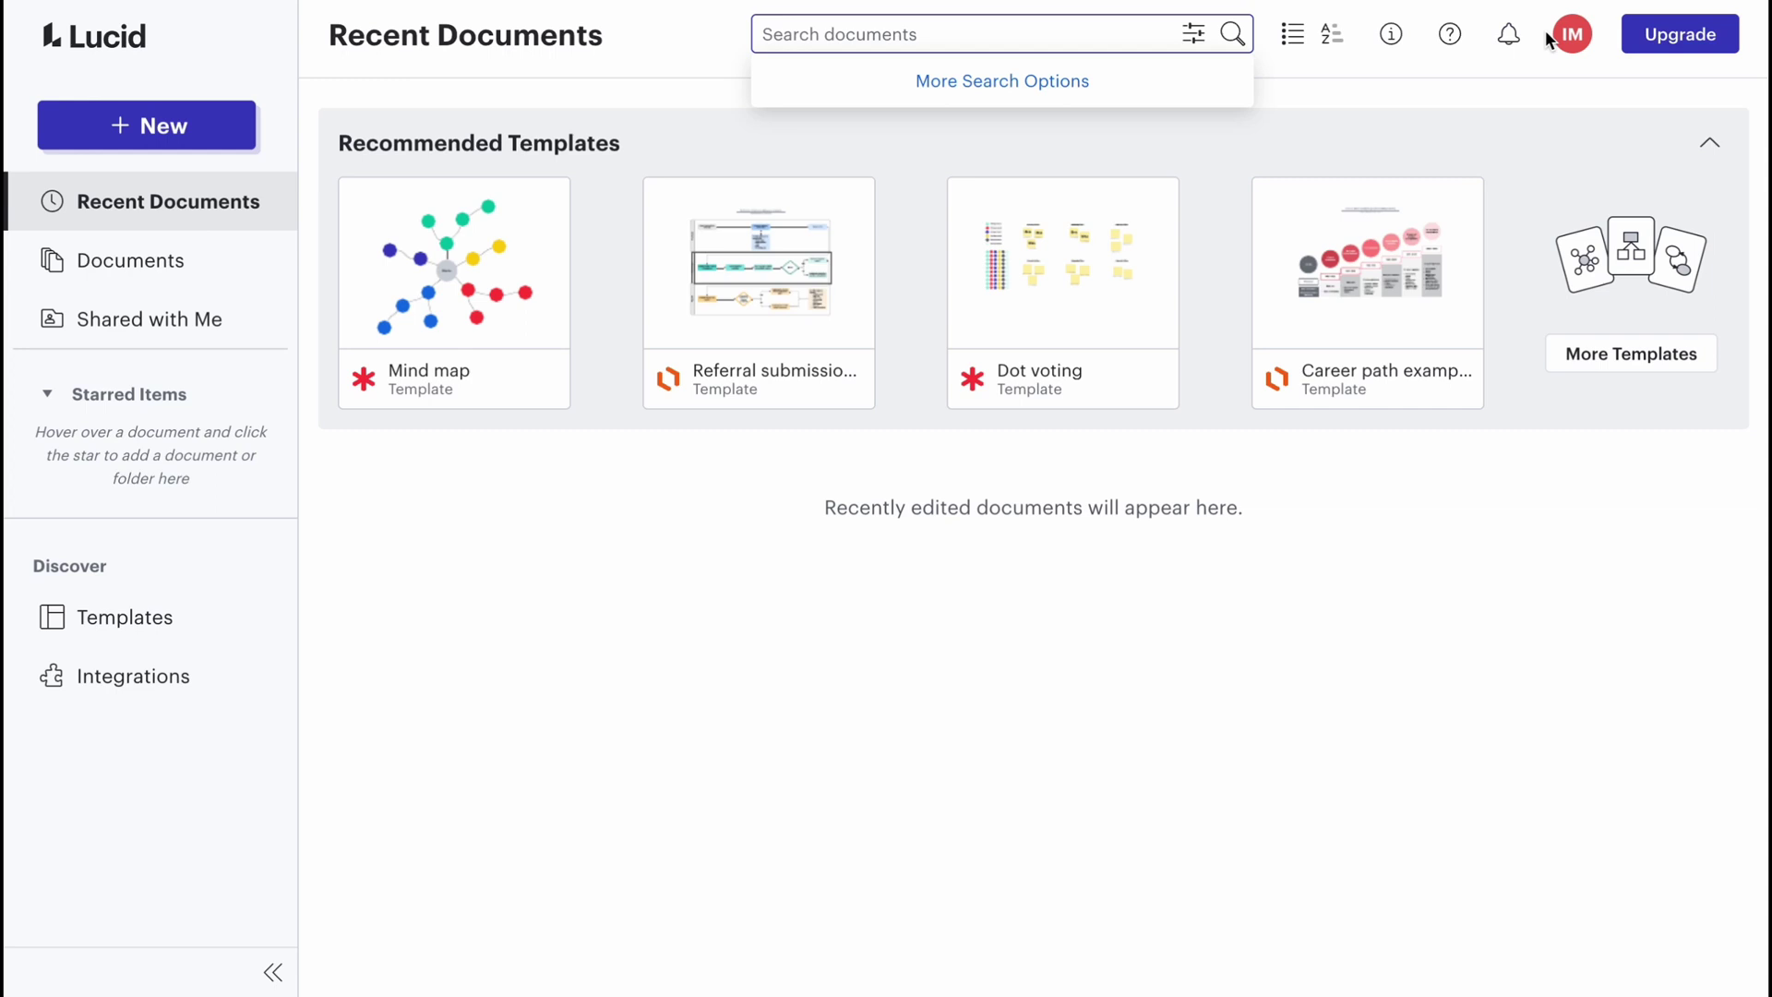
{"action": "left_click", "coordinate": [1570, 37]}
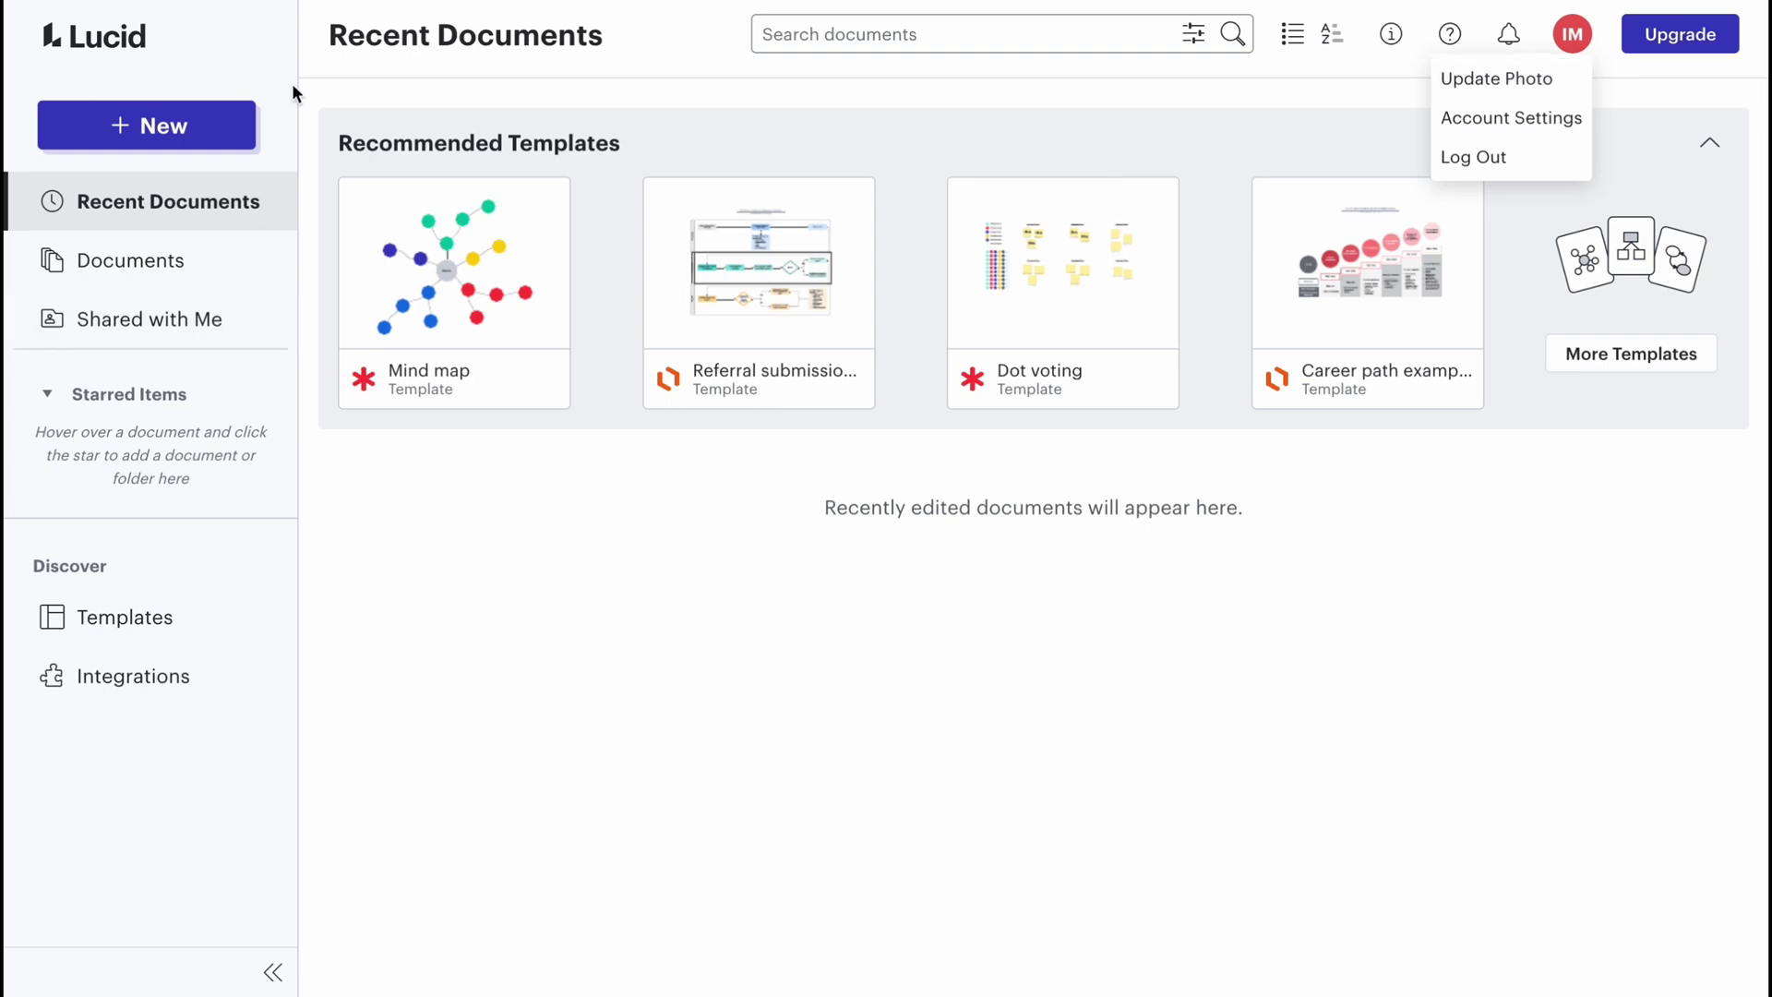
{"action": "left_click", "coordinate": [308, 53]}
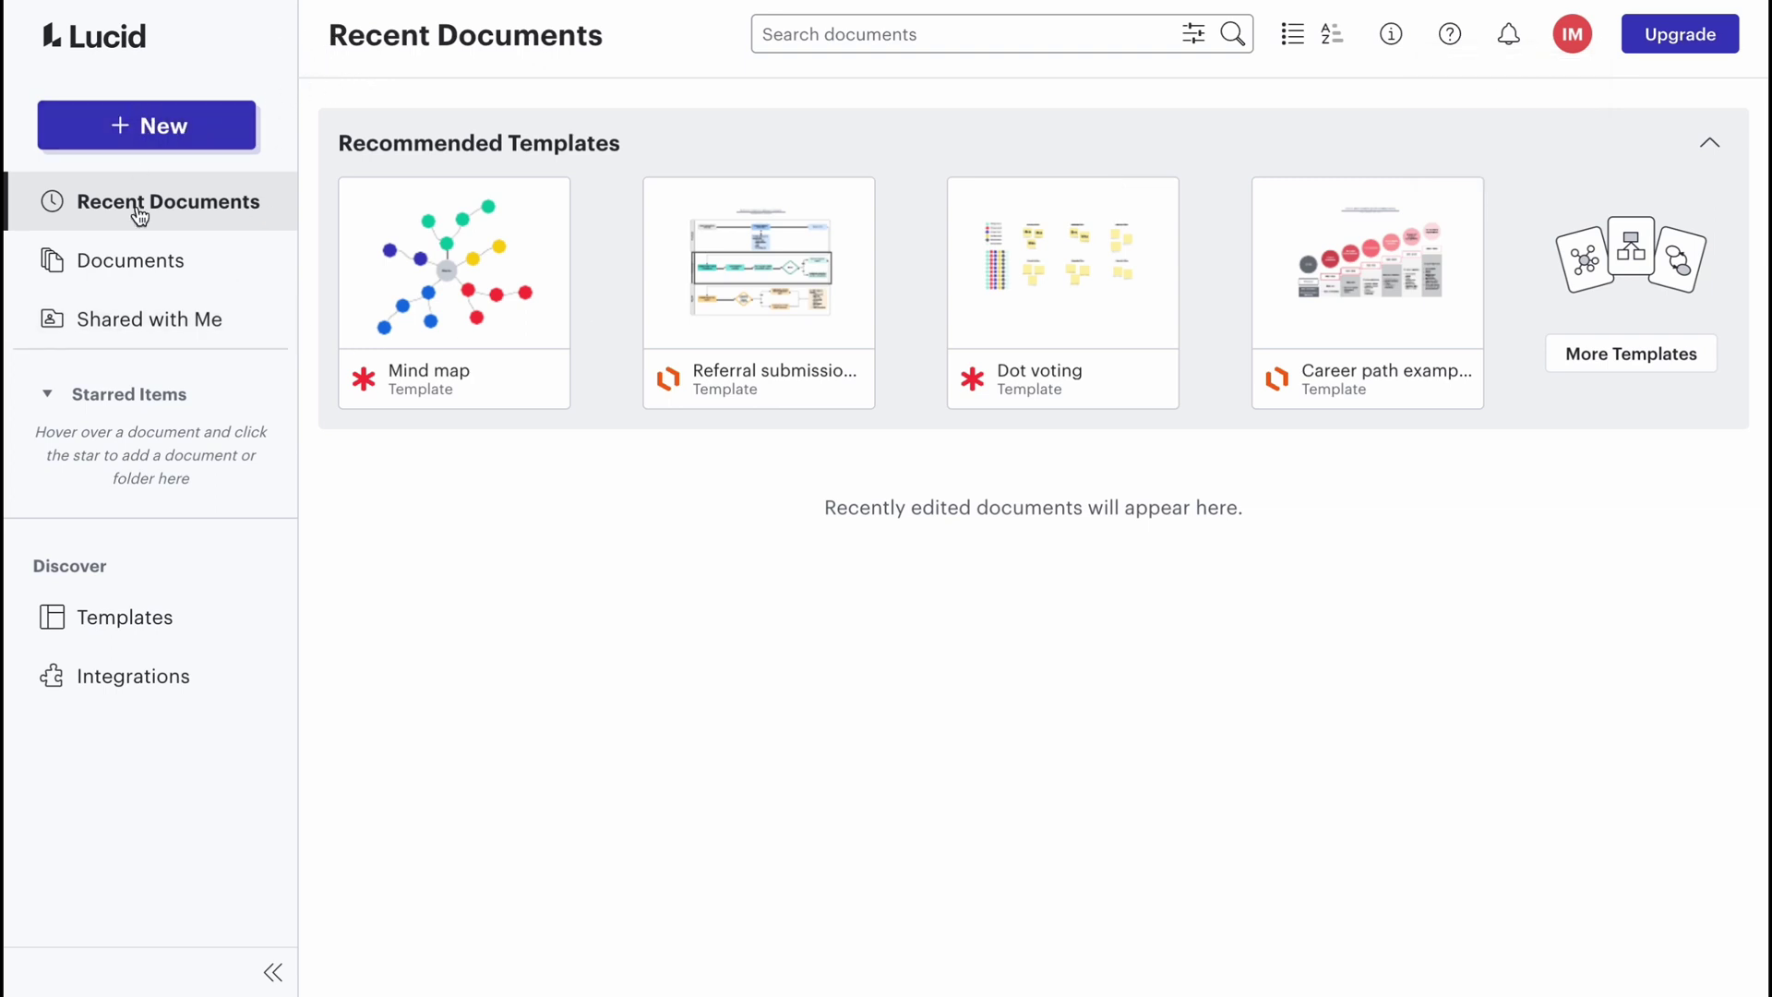
{"action": "left_click", "coordinate": [126, 268]}
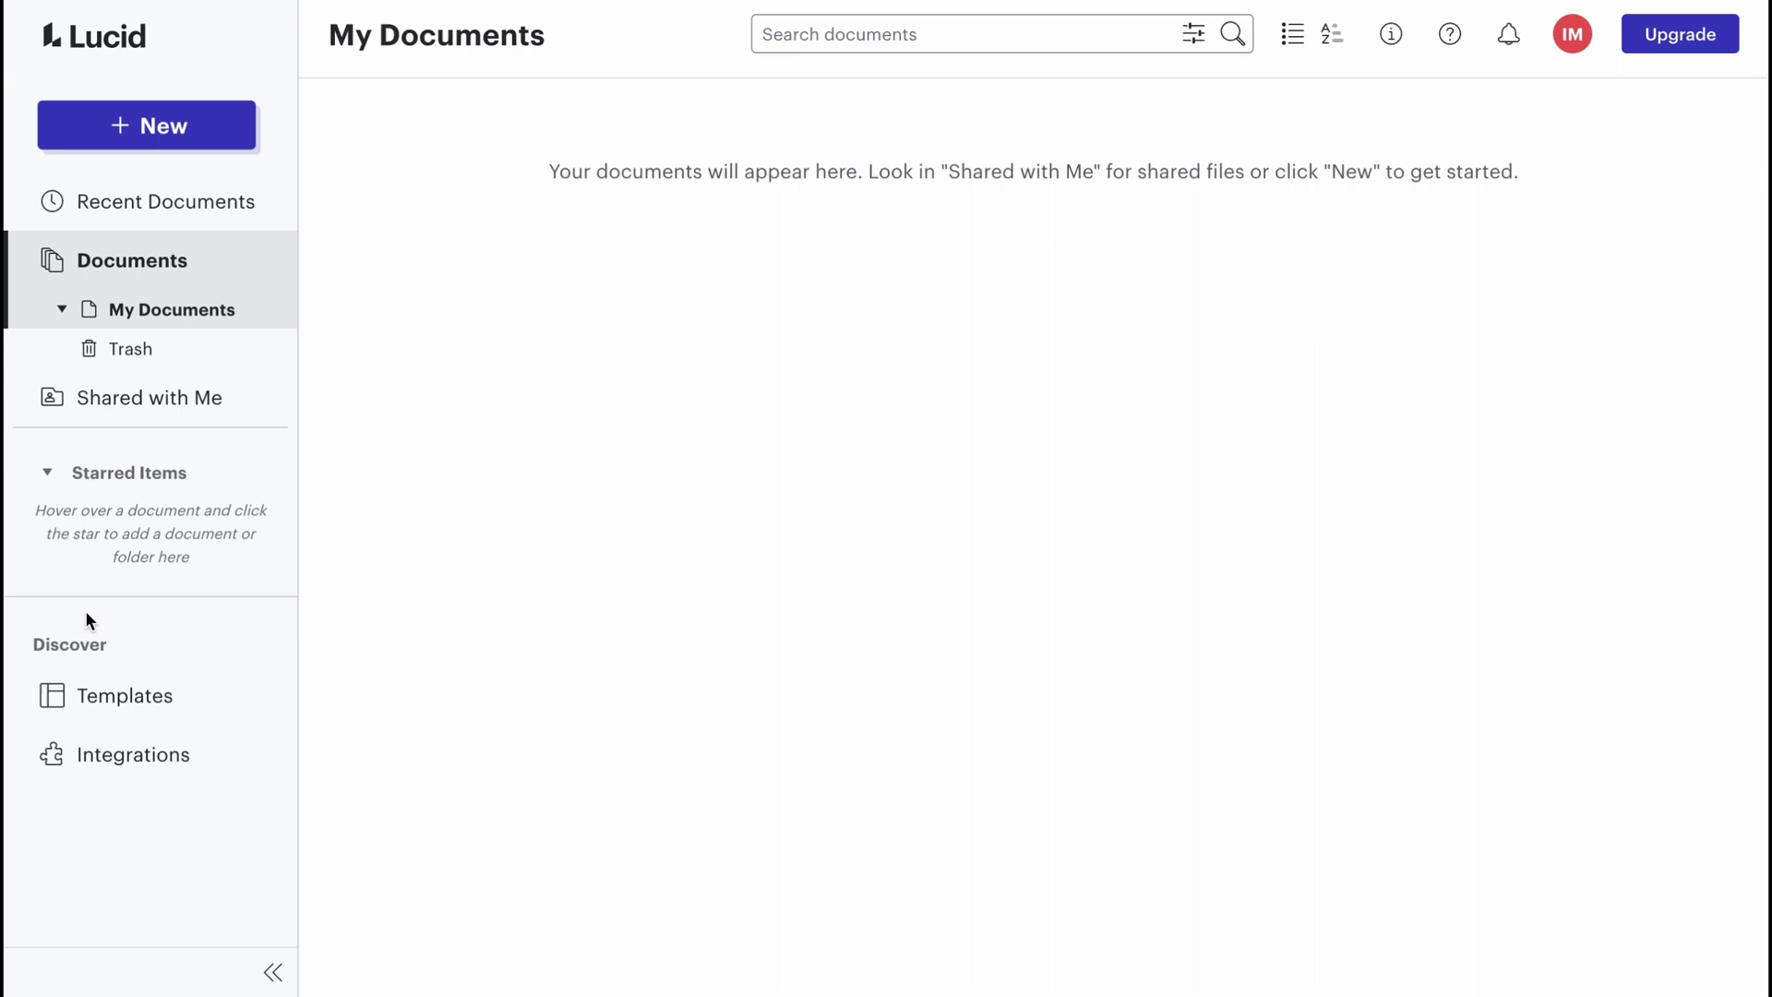
Glance at the template gallery, then scroll through the integrations Marketplace
{"action": "left_click", "coordinate": [133, 701]}
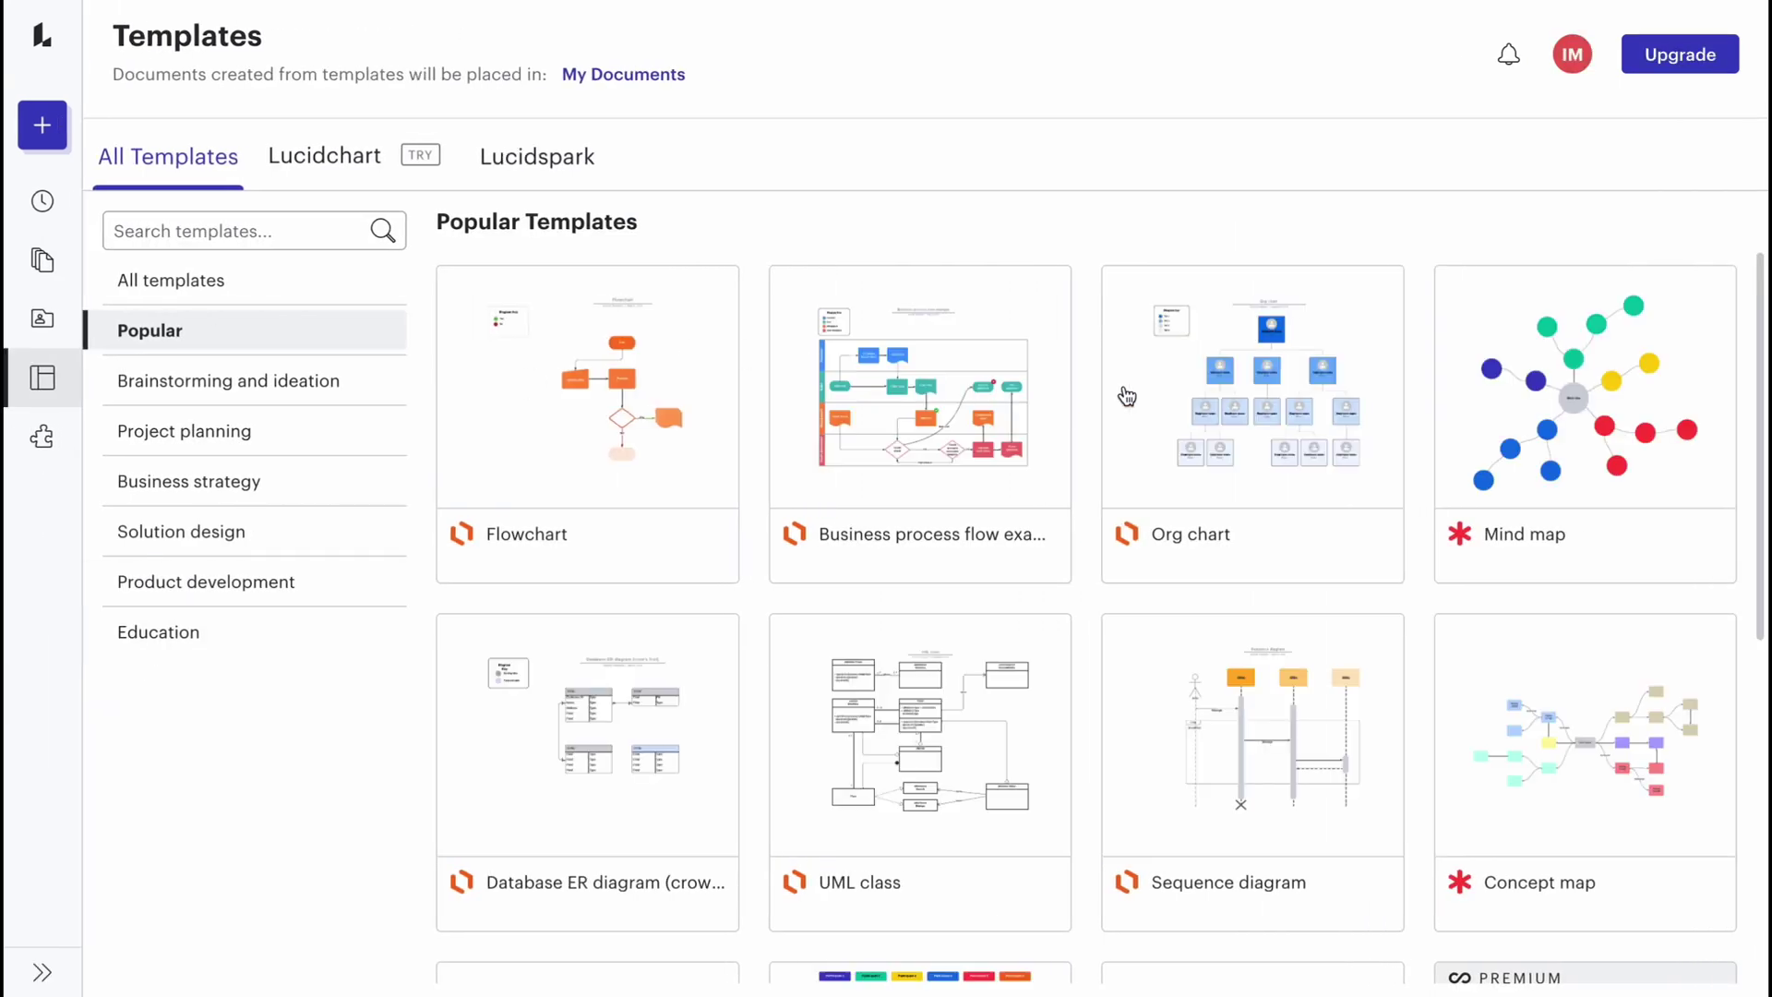
{"action": "scroll", "coordinate": [1500, 641], "scroll_direction": "down", "scroll_amount": 7}
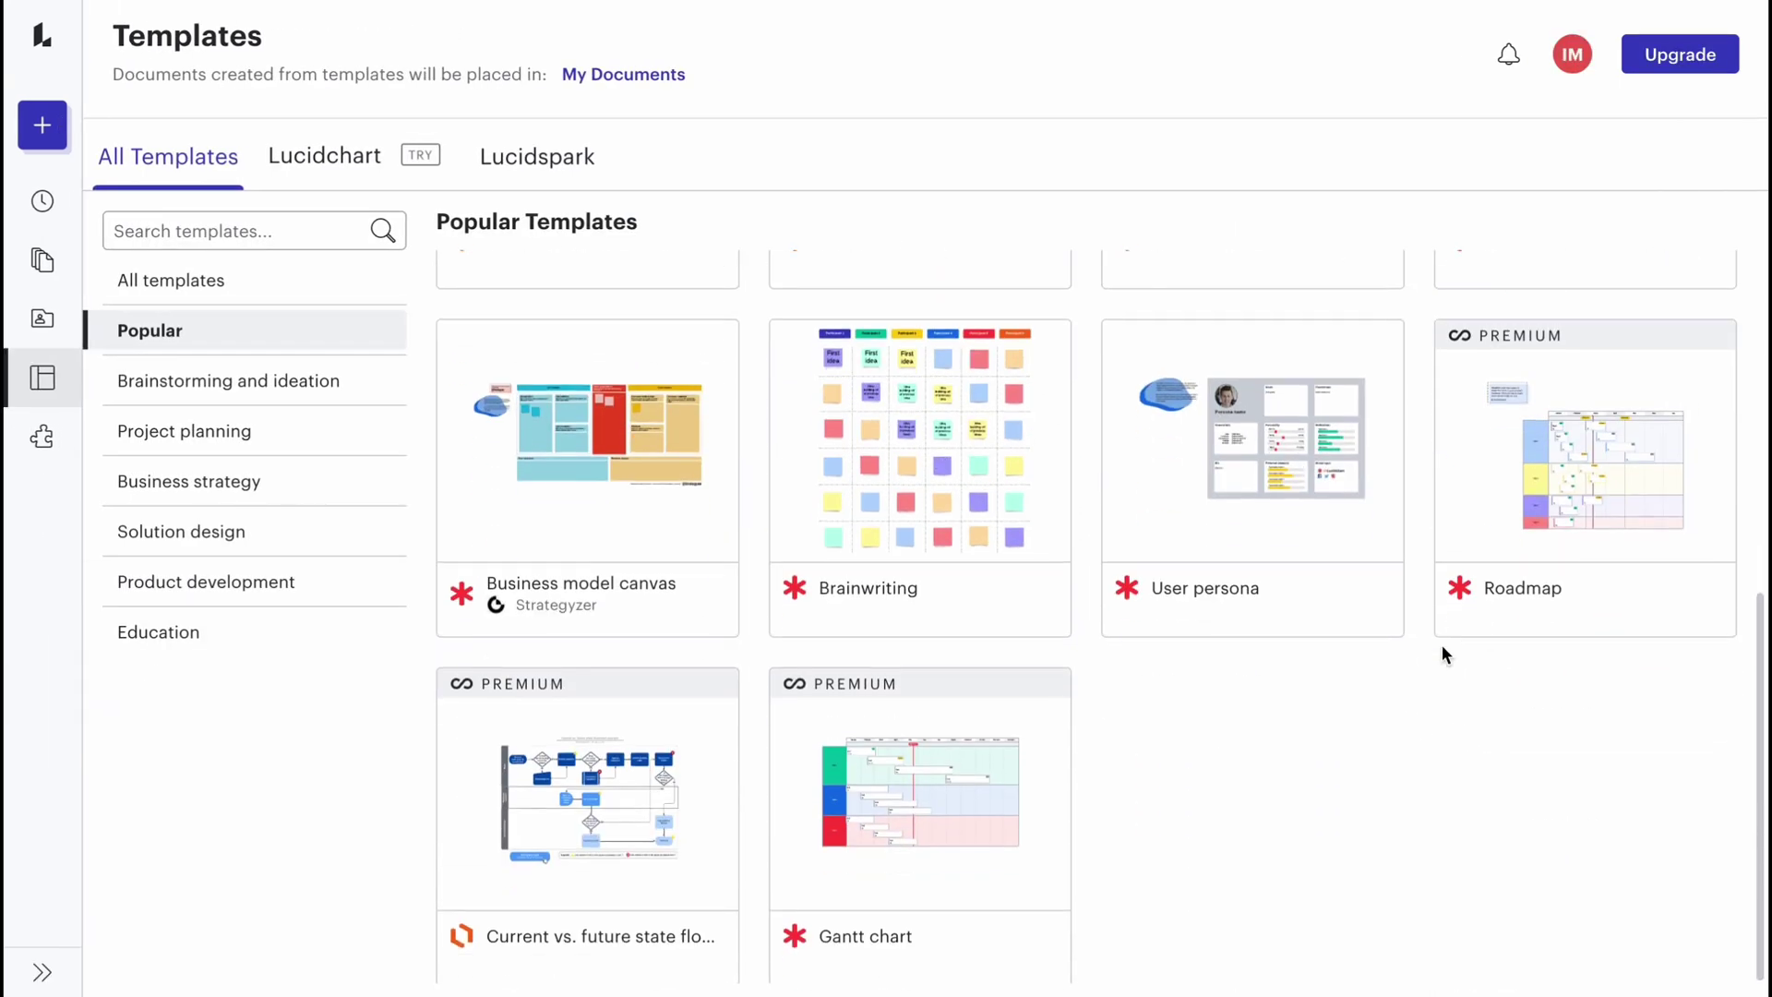
{"action": "left_click", "coordinate": [37, 439]}
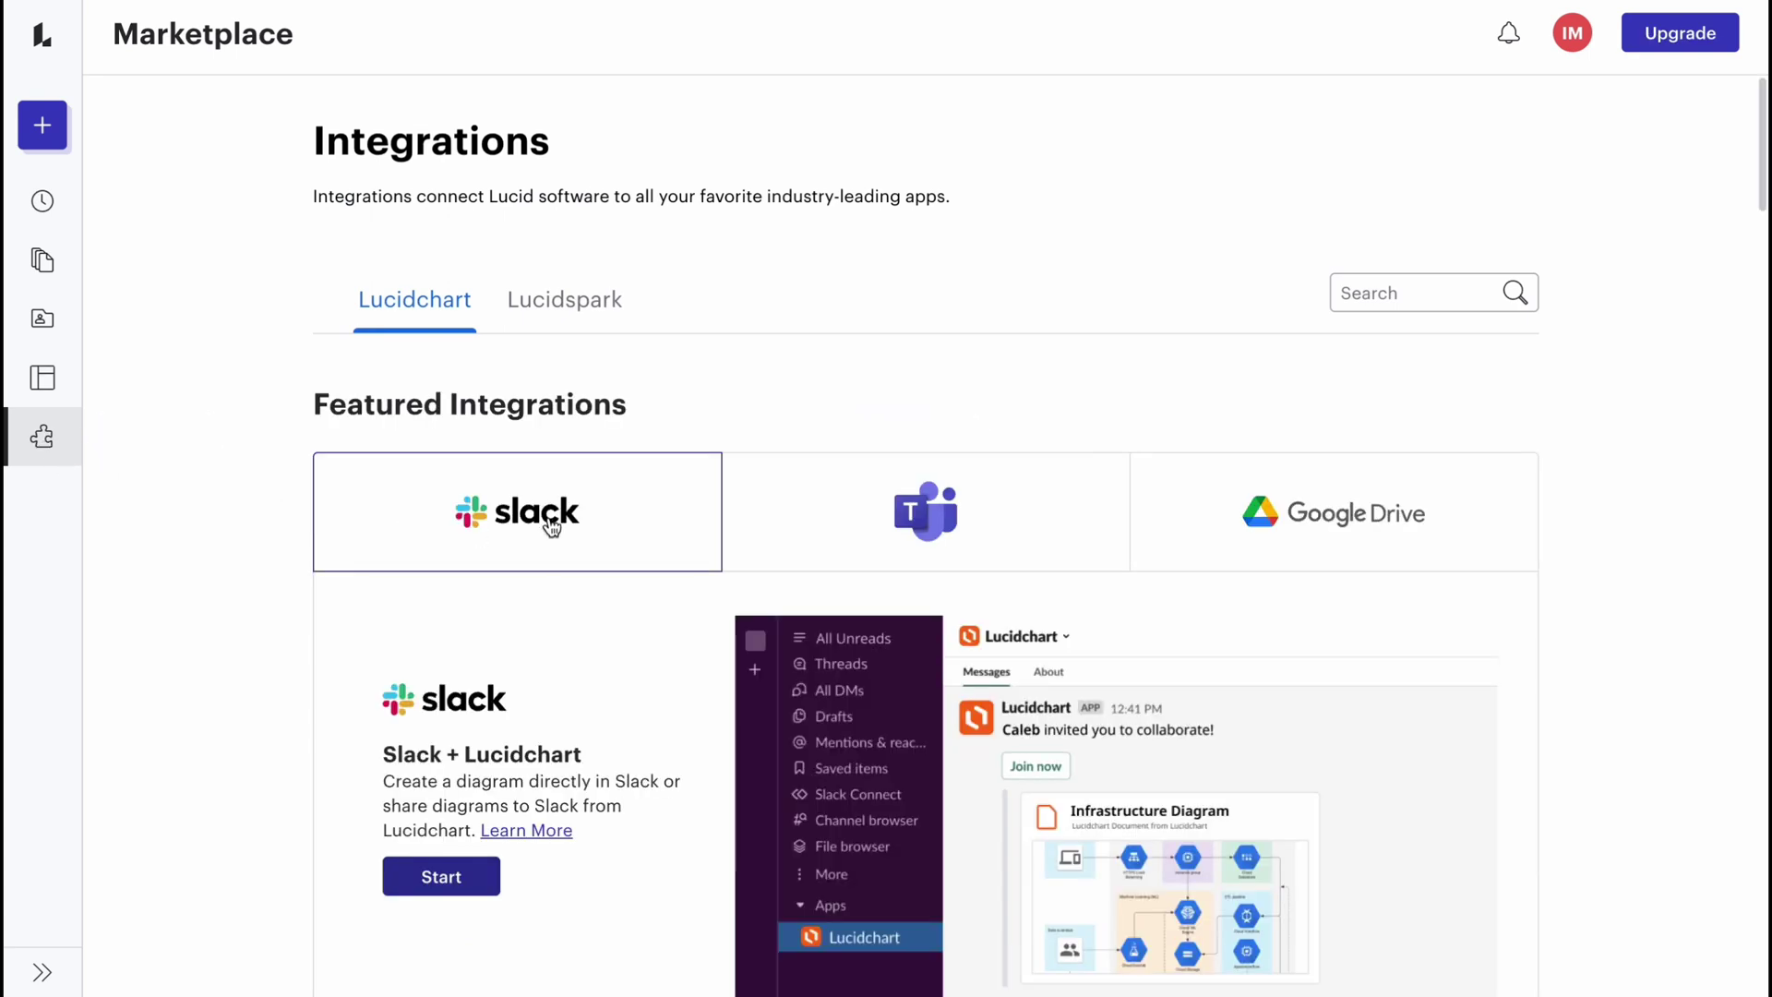
{"action": "scroll", "coordinate": [540, 526], "scroll_direction": "down", "scroll_amount": 4}
{"action": "scroll", "coordinate": [530, 526], "scroll_direction": "down", "scroll_amount": 5}
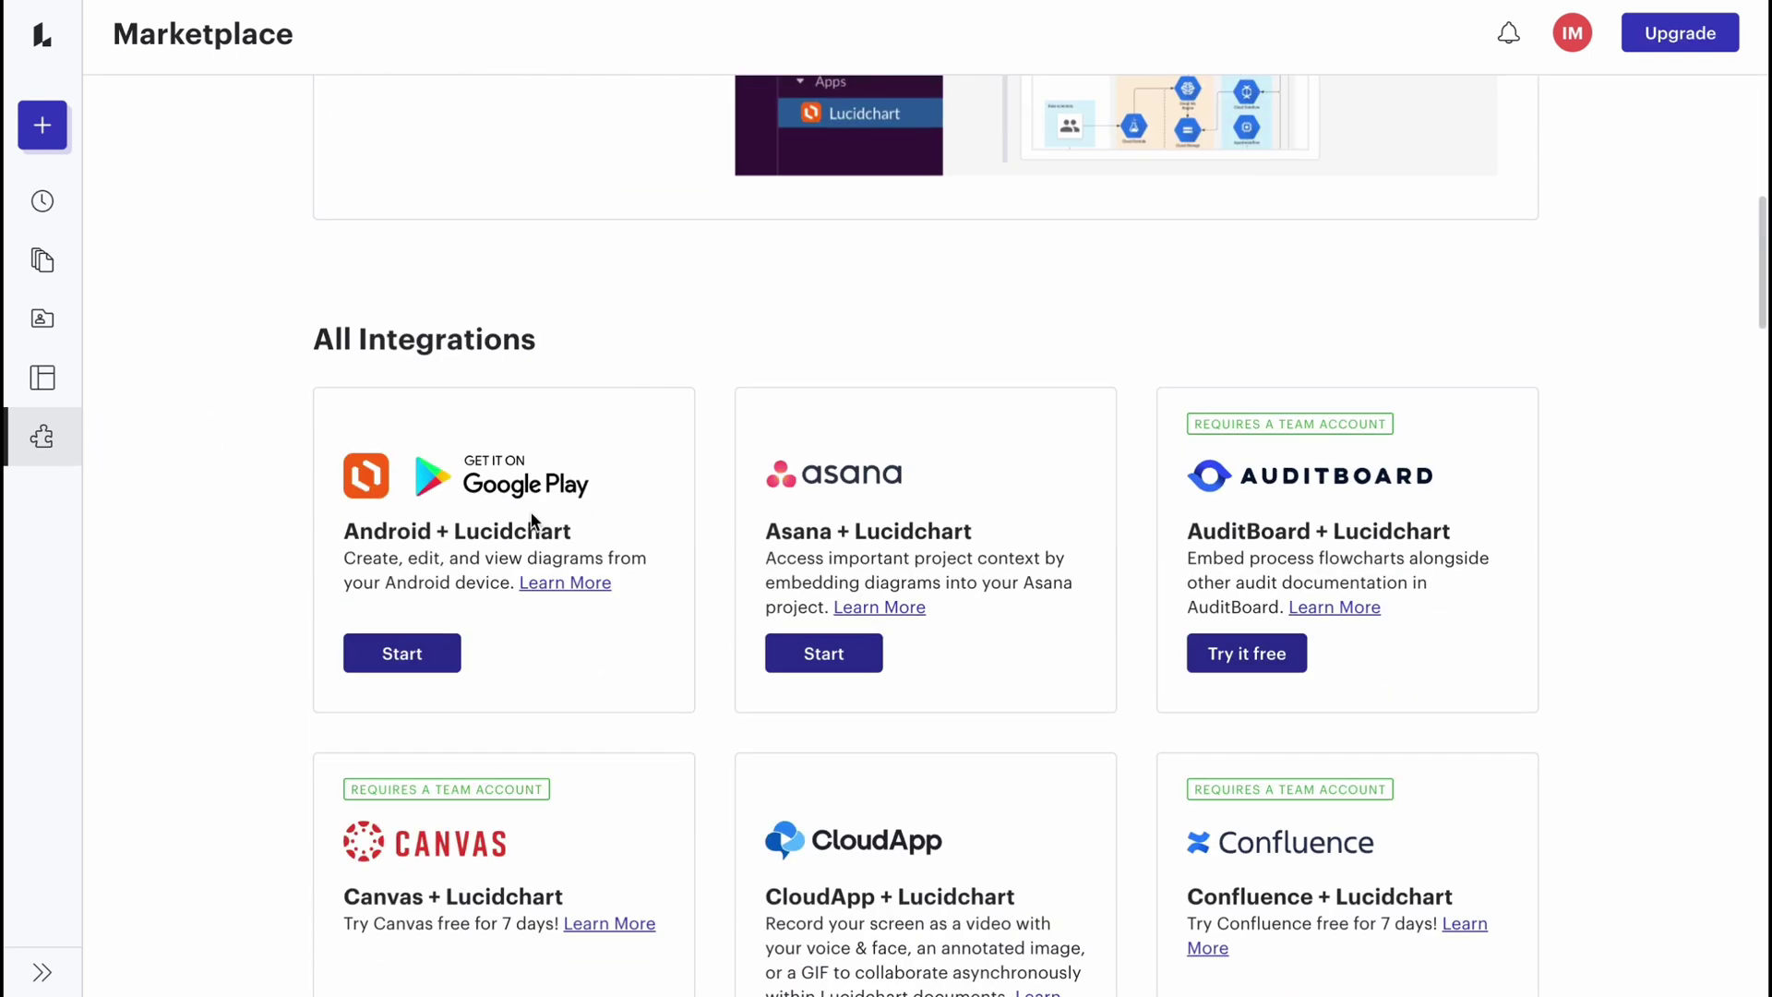
{"action": "scroll", "coordinate": [533, 480], "scroll_direction": "down", "scroll_amount": 1}
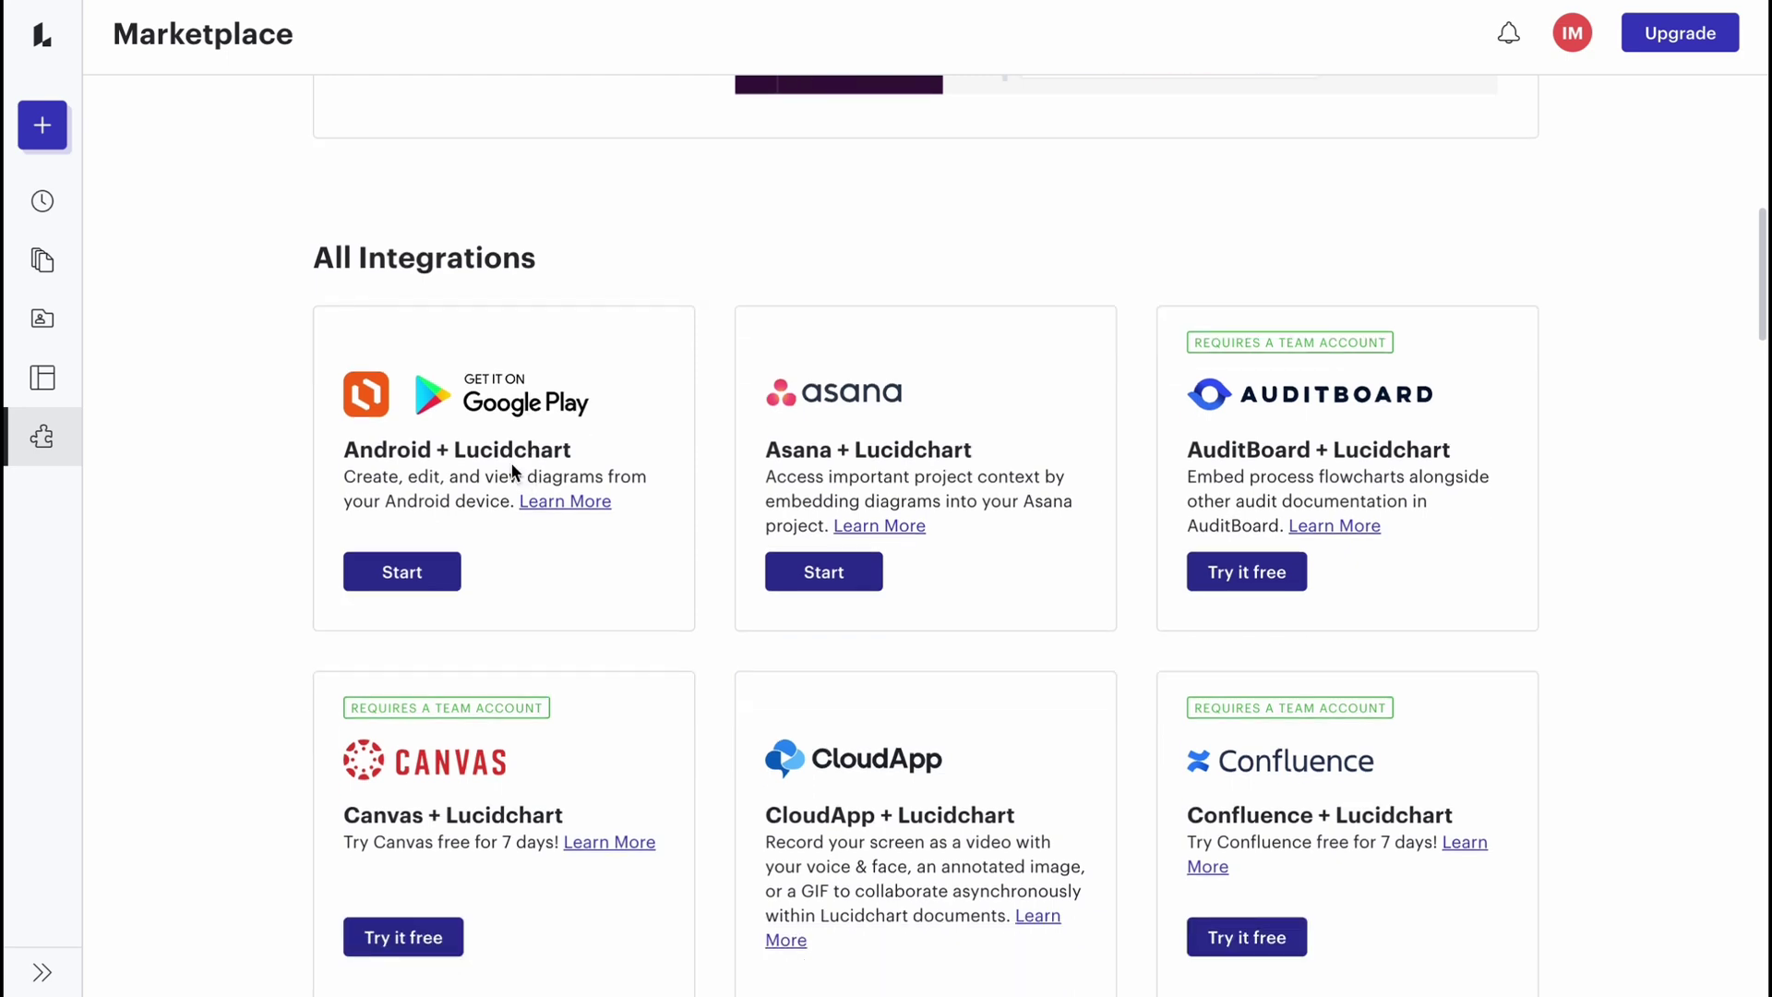
{"action": "scroll", "coordinate": [928, 489], "scroll_direction": "down", "scroll_amount": 1}
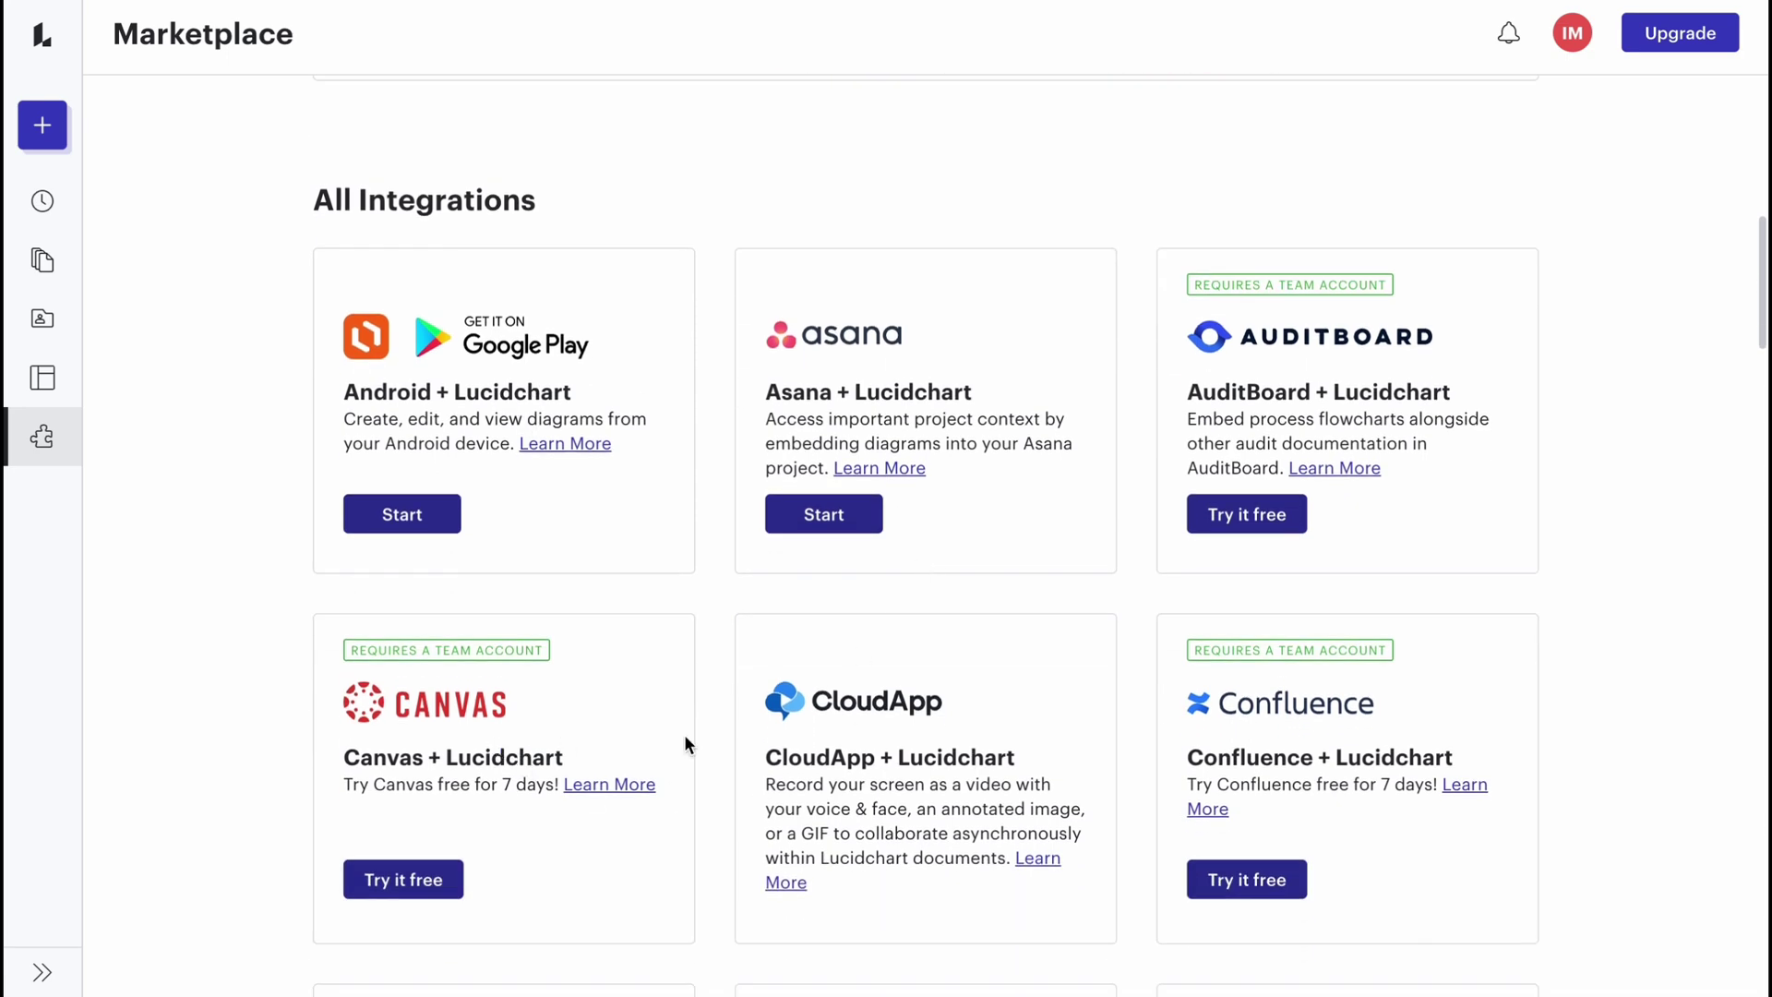
{"action": "scroll", "coordinate": [1228, 701], "scroll_direction": "down", "scroll_amount": 4}
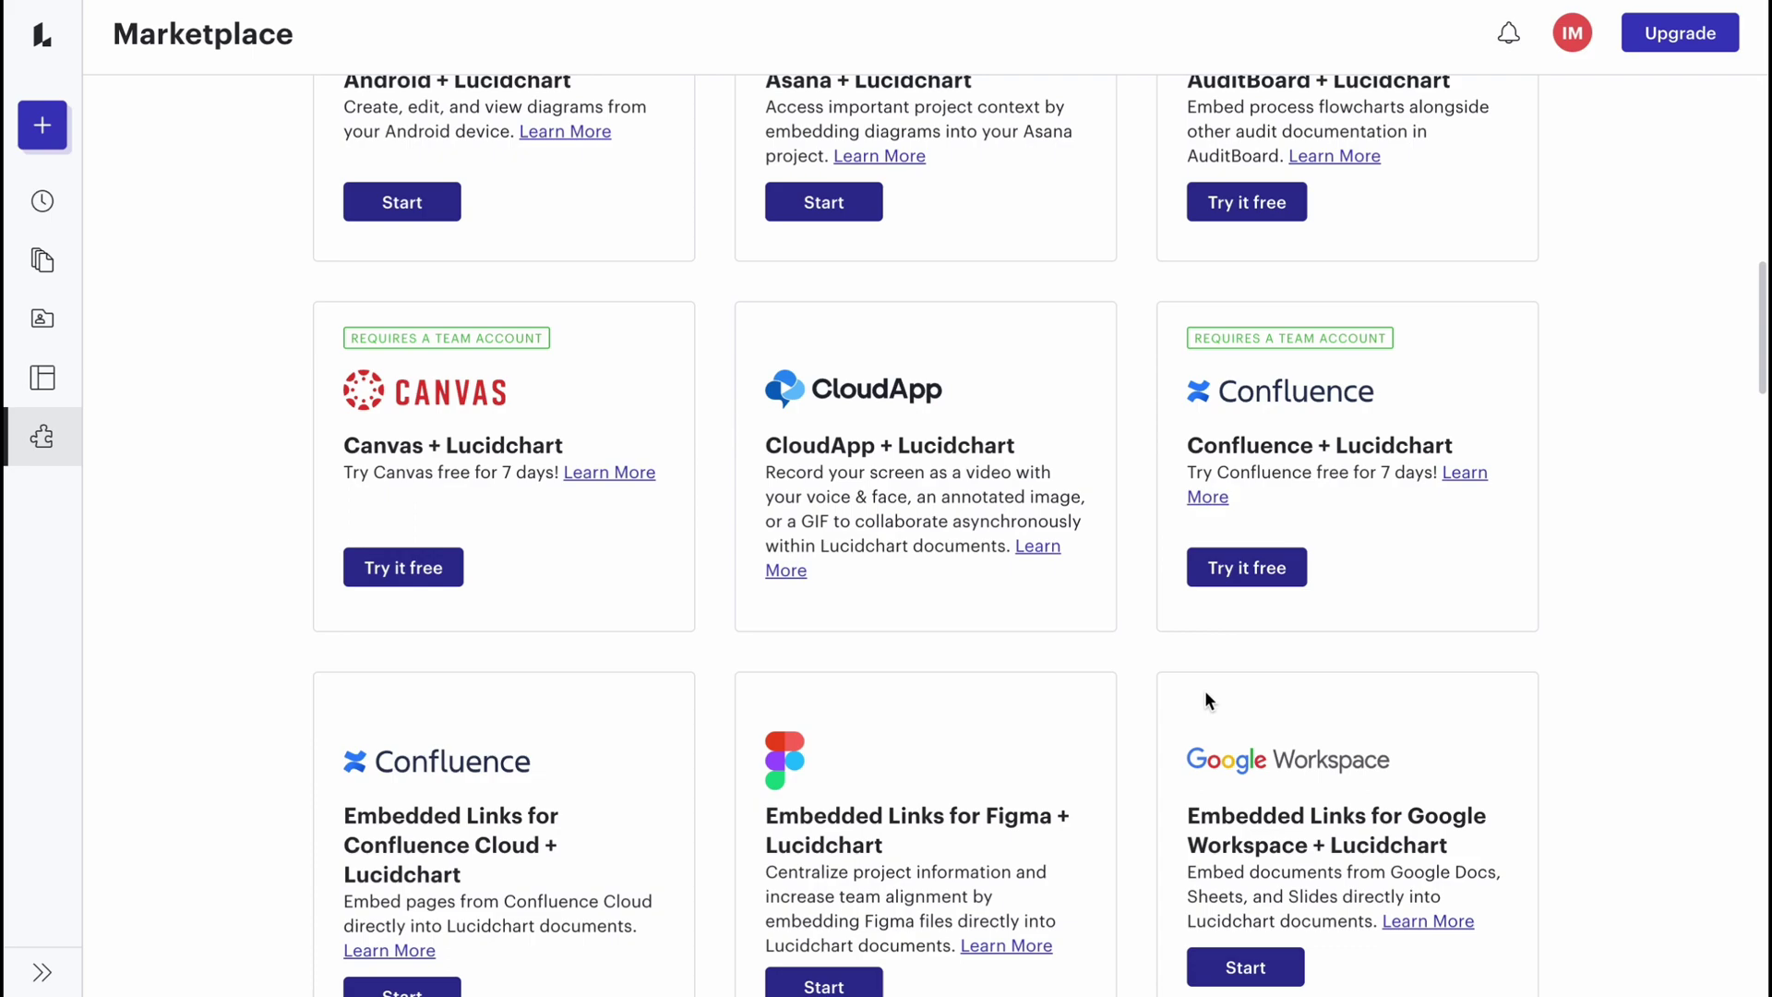
{"action": "scroll", "coordinate": [1205, 687], "scroll_direction": "down", "scroll_amount": 12}
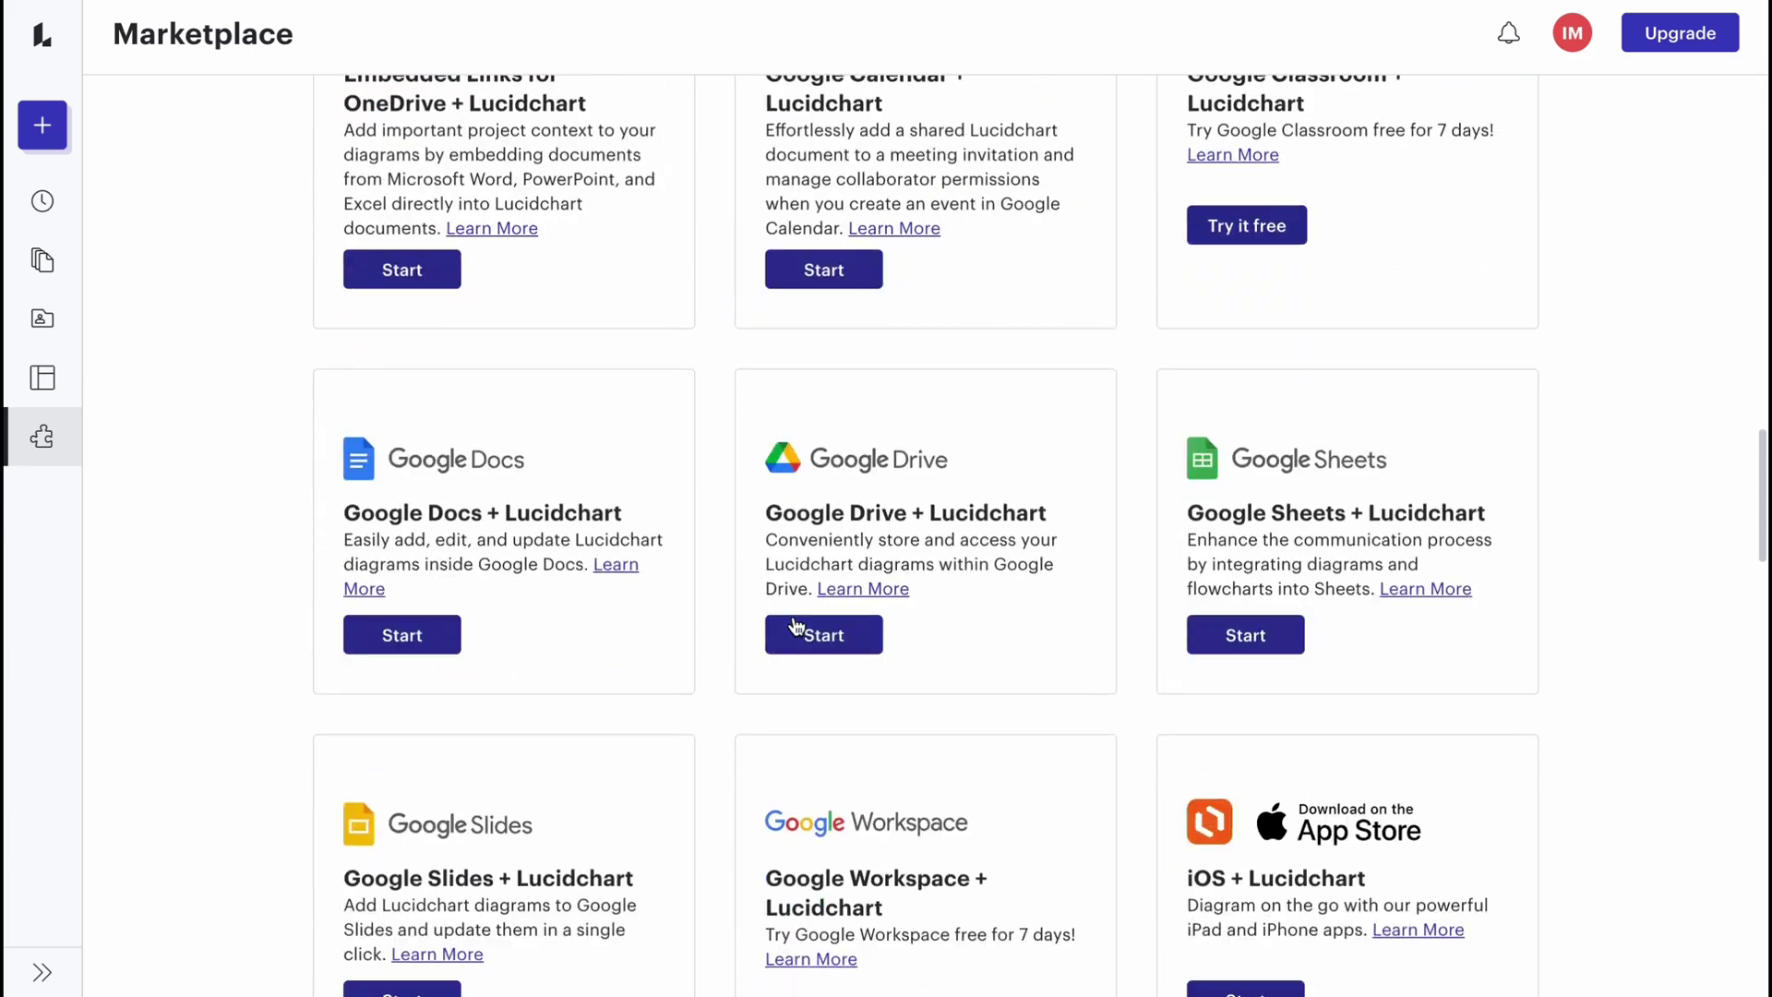
{"action": "scroll", "coordinate": [471, 514], "scroll_direction": "up", "scroll_amount": 15}
Create a new blank Lucidspark board and dismiss the collaboration tutorial popup
{"action": "left_click", "coordinate": [37, 35]}
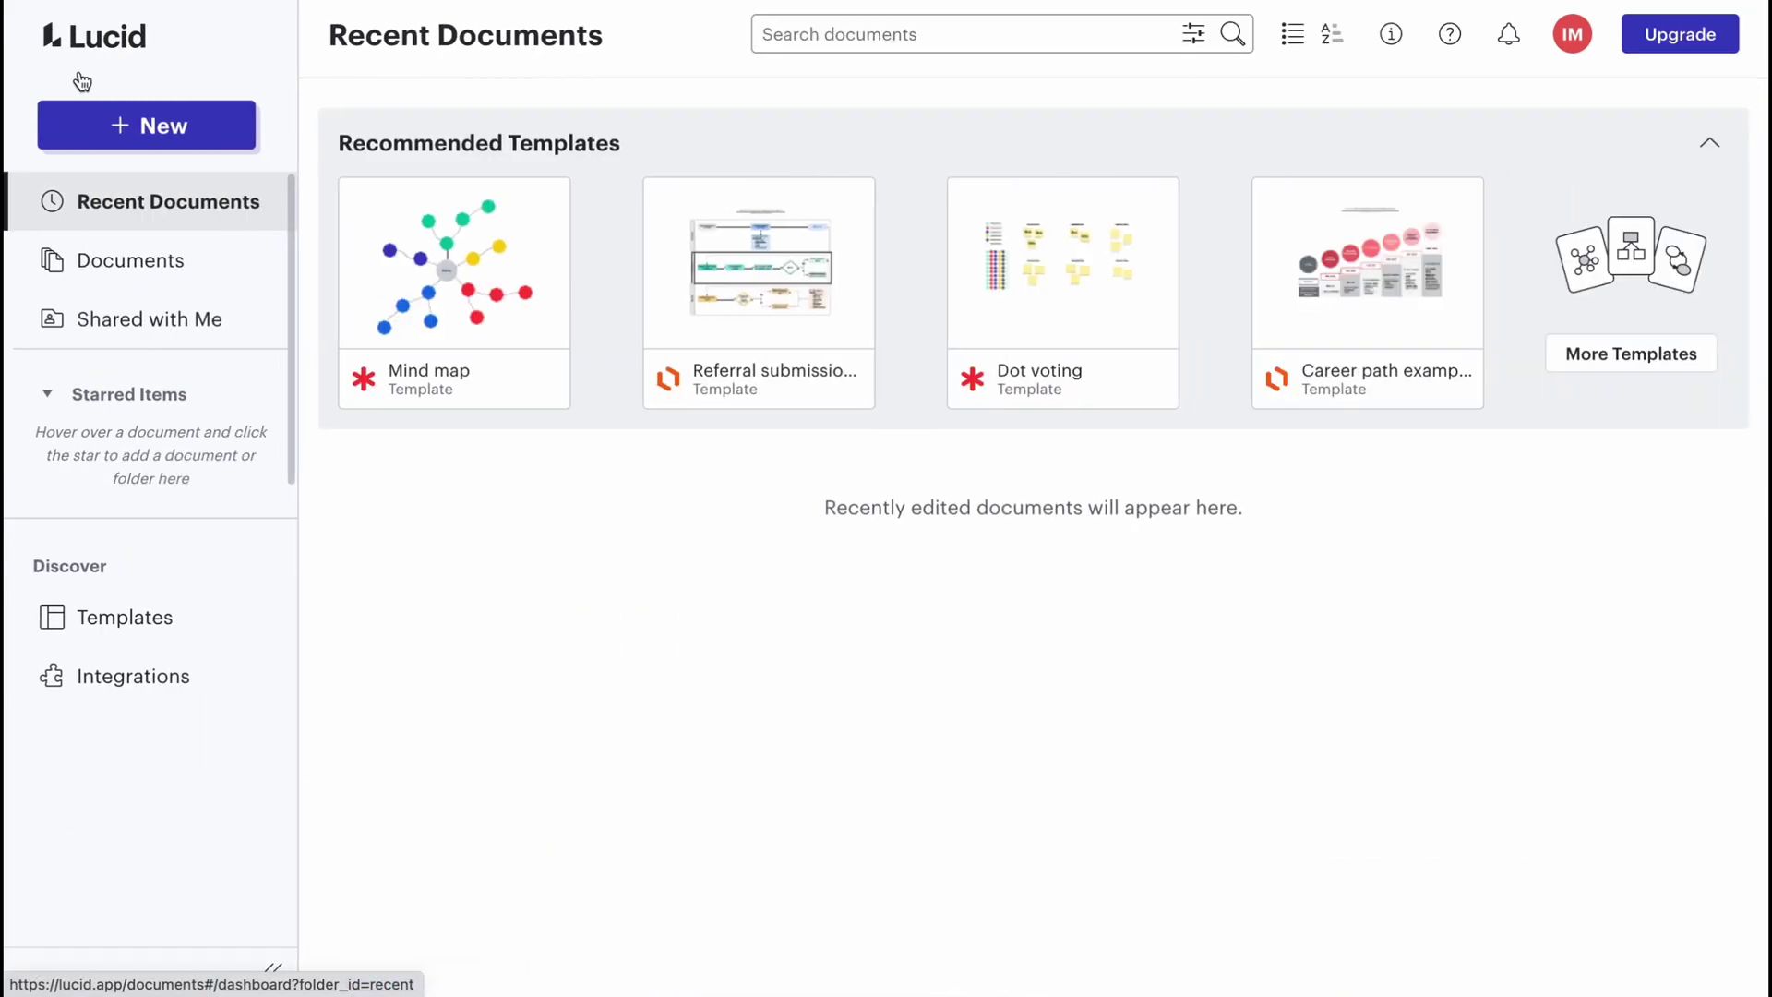
{"action": "left_click", "coordinate": [118, 132]}
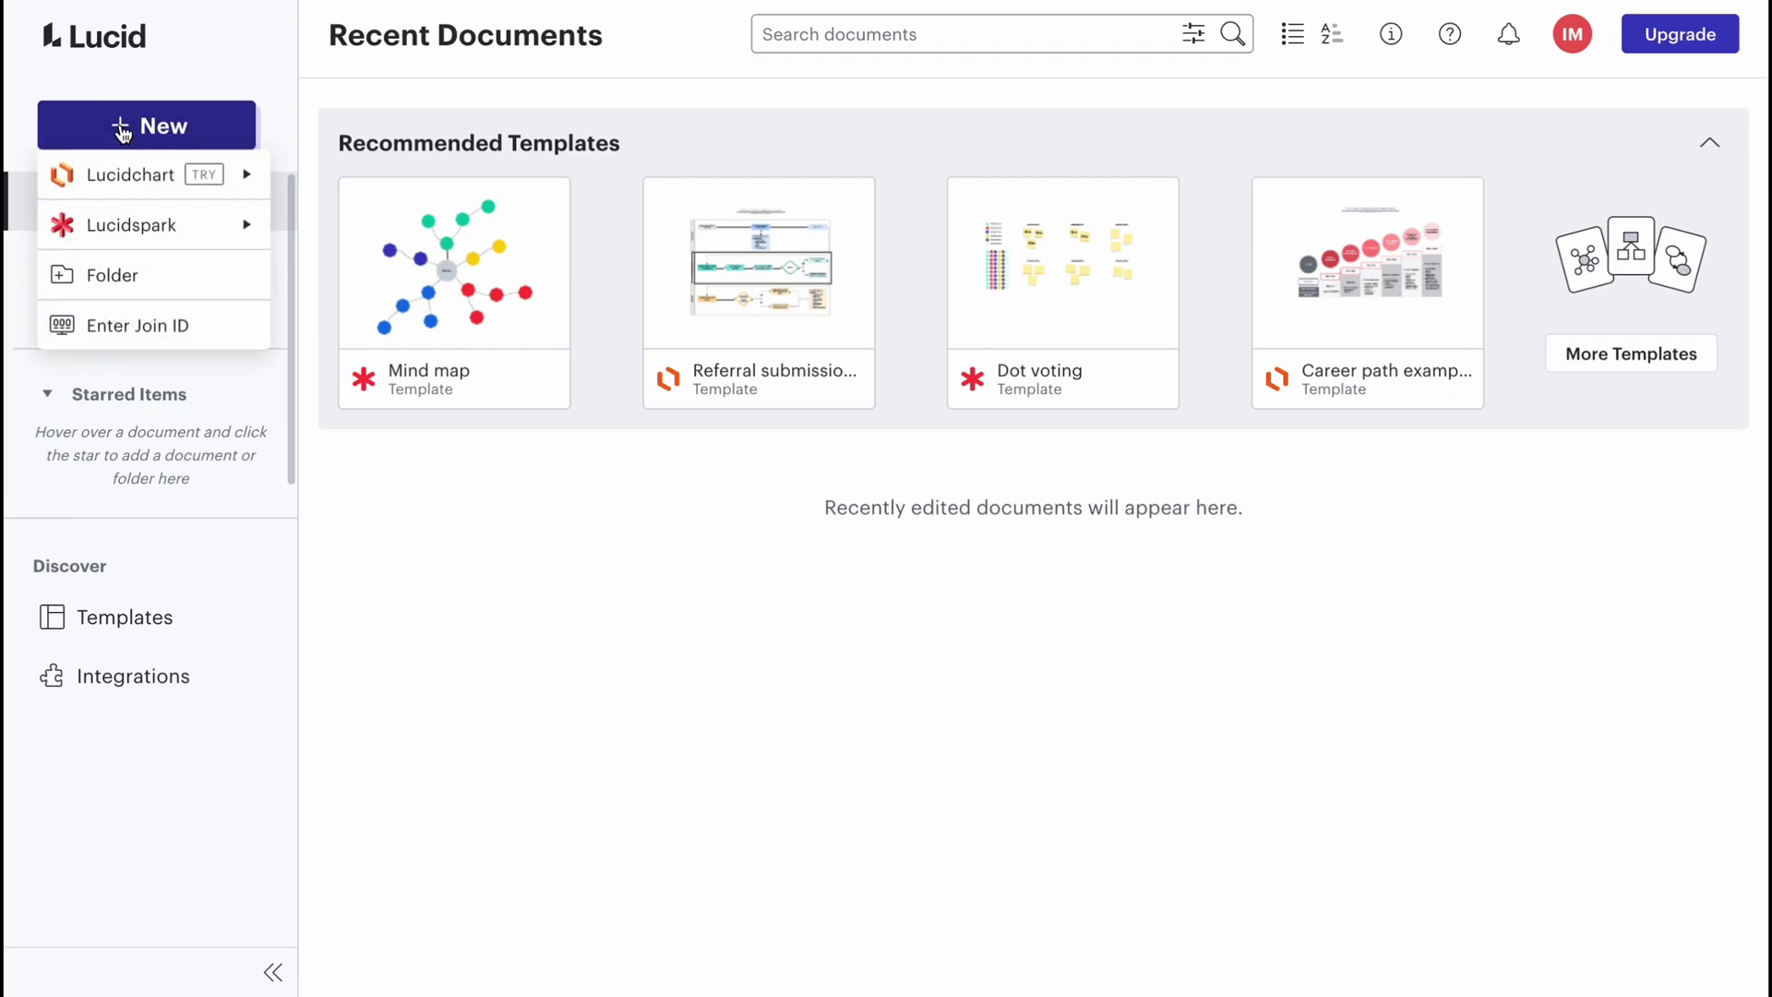
{"action": "mouse_move", "coordinate": [191, 230]}
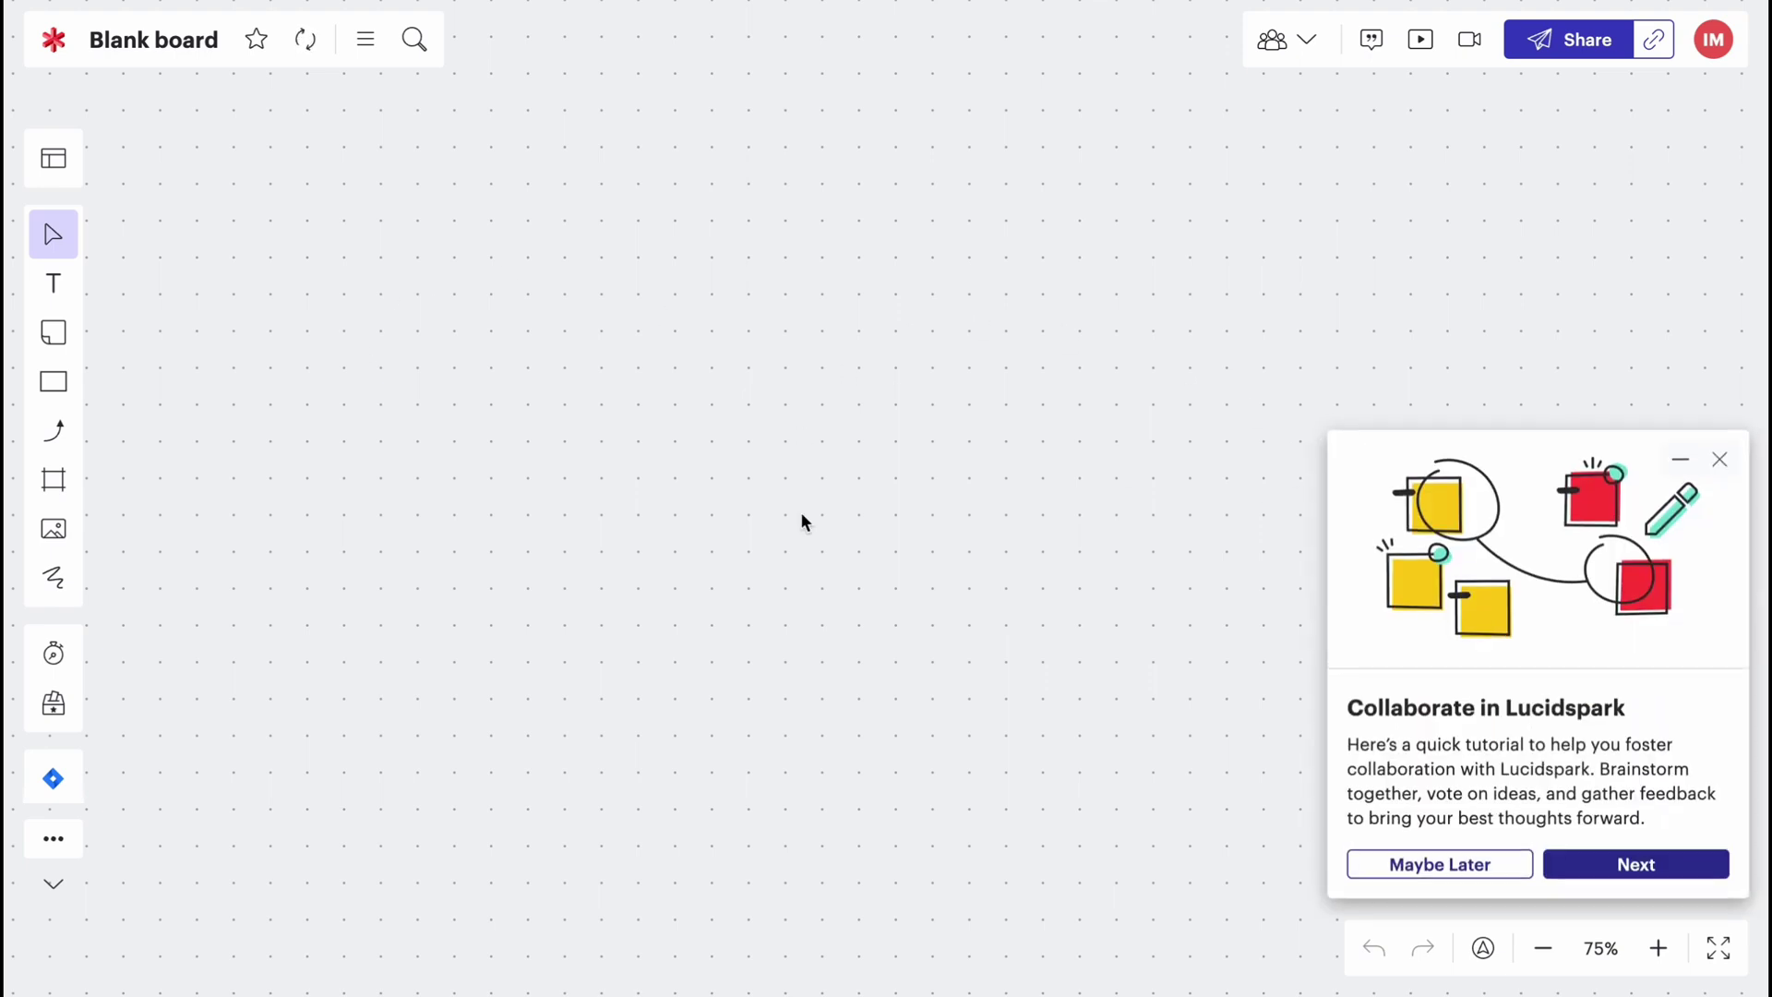
{"action": "left_click", "coordinate": [1719, 459]}
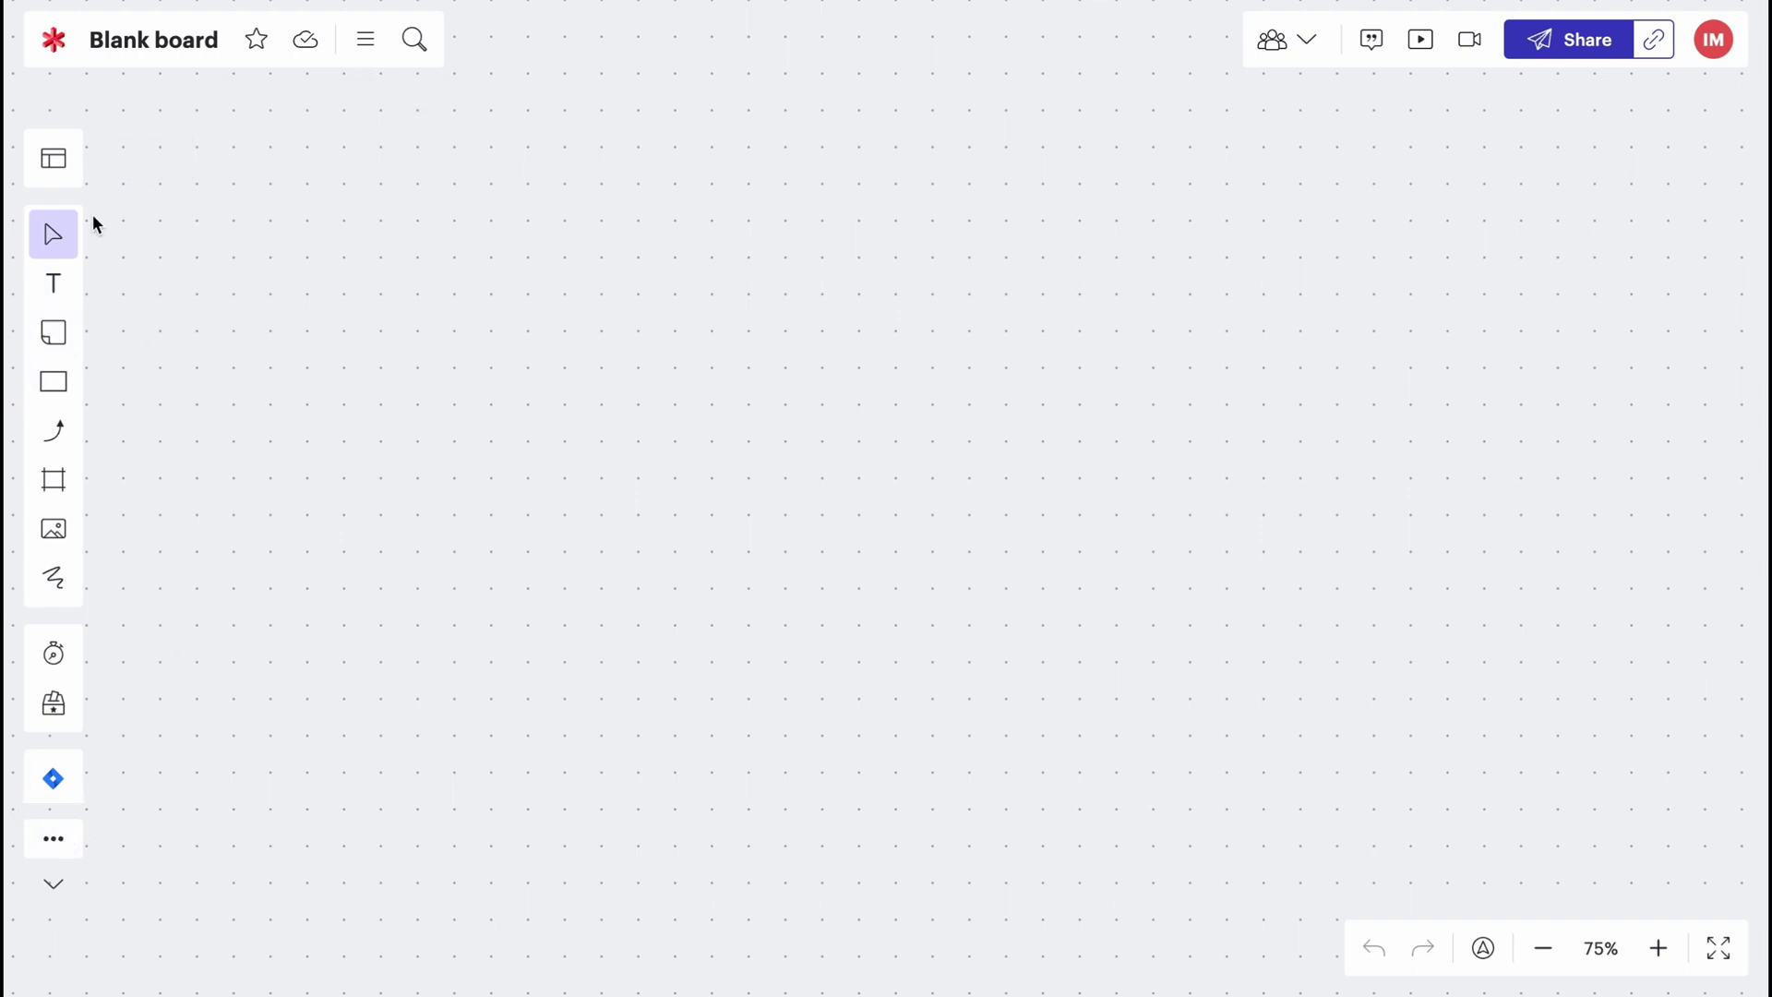
Insert the Mind map template from the Brainstorming and Ideation gallery
{"action": "left_click", "coordinate": [55, 161]}
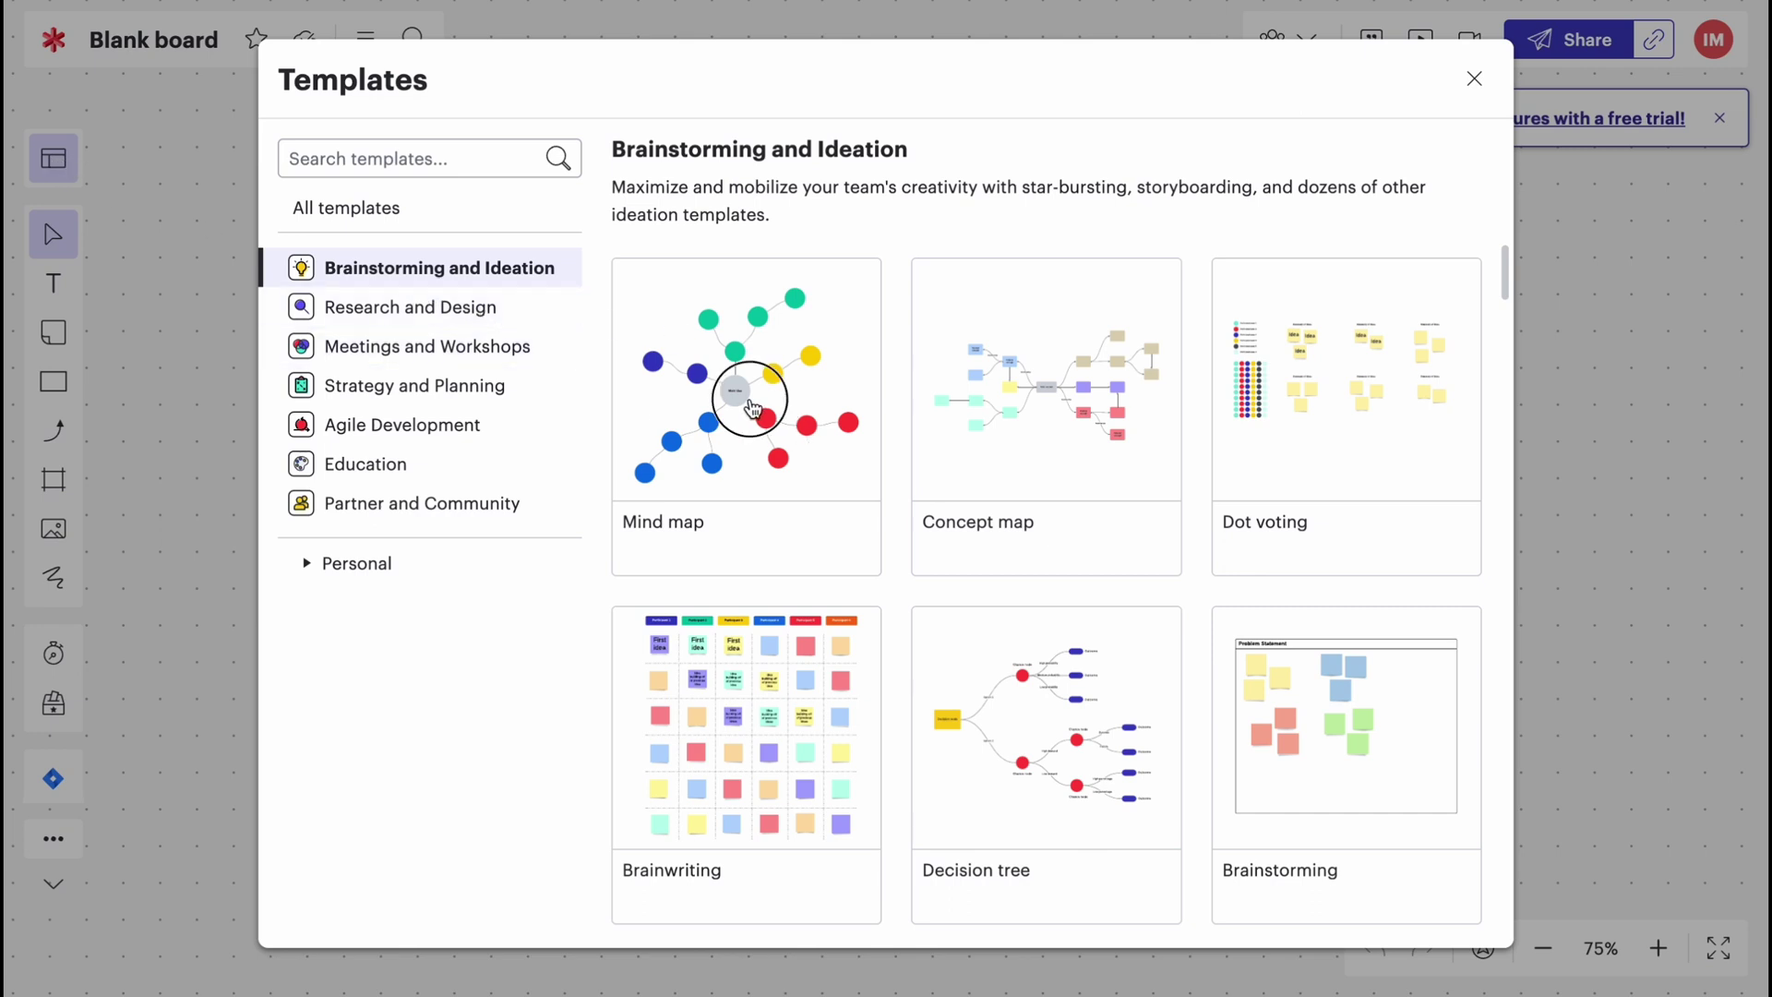
{"action": "left_click", "coordinate": [752, 394]}
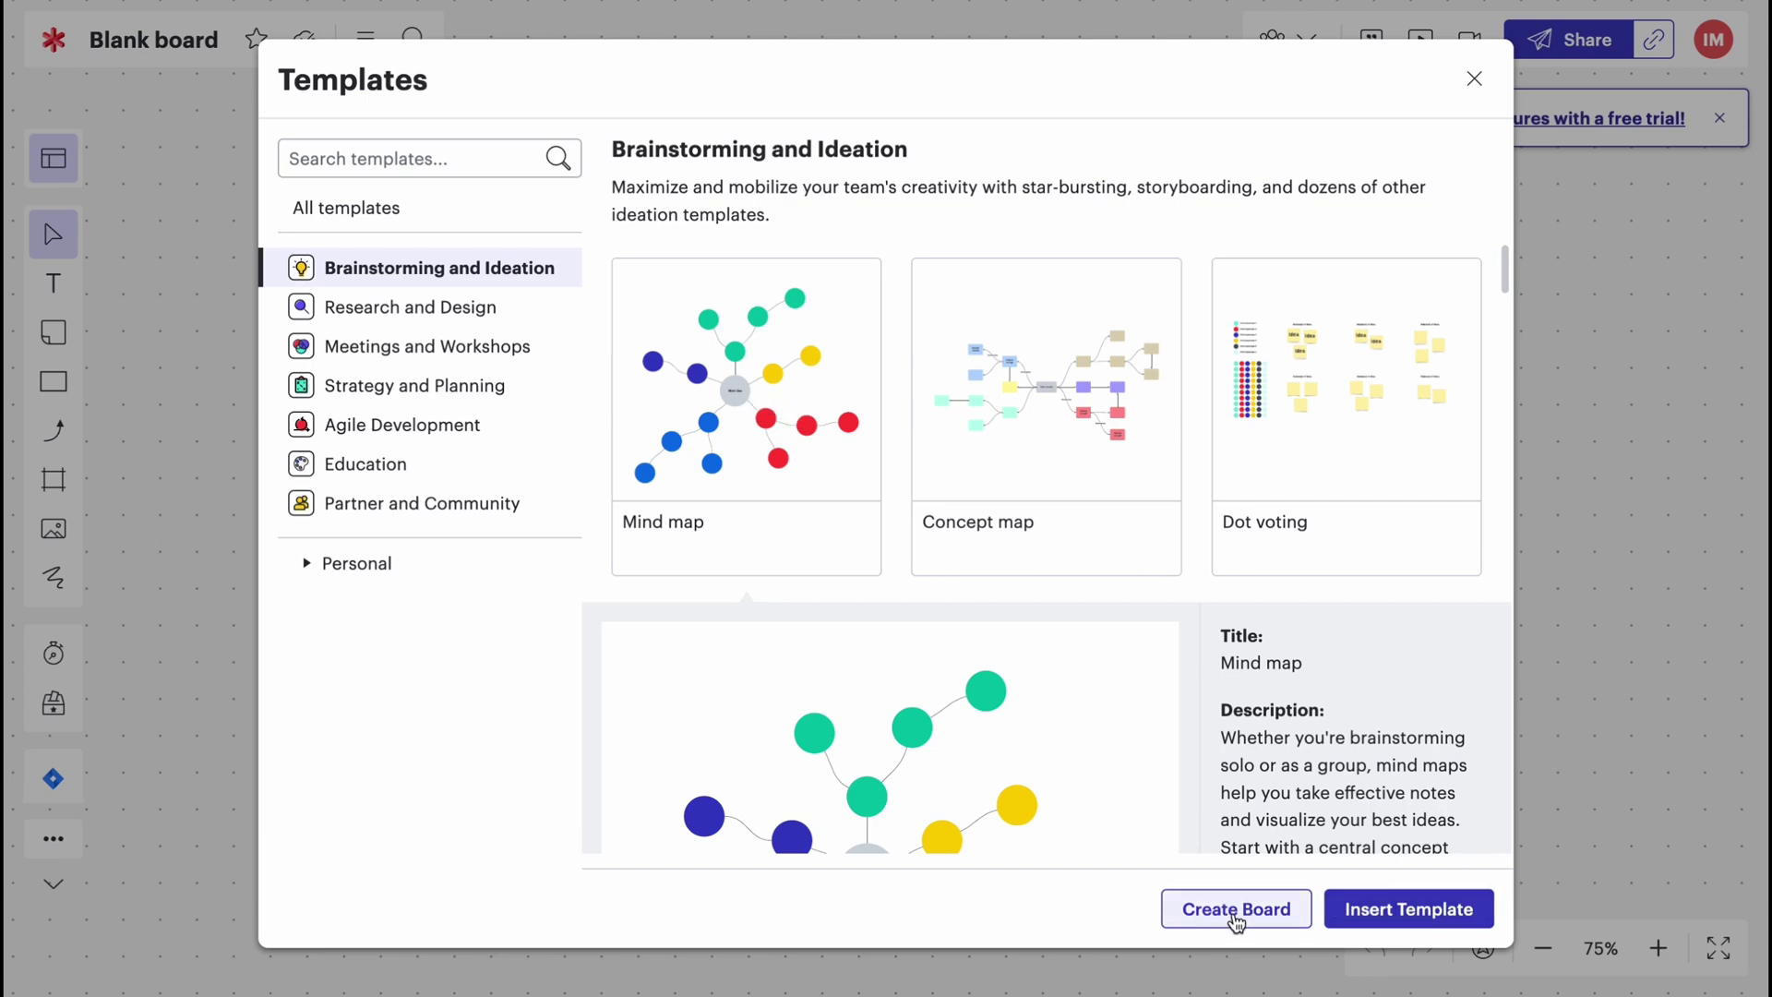
{"action": "left_click", "coordinate": [1394, 914]}
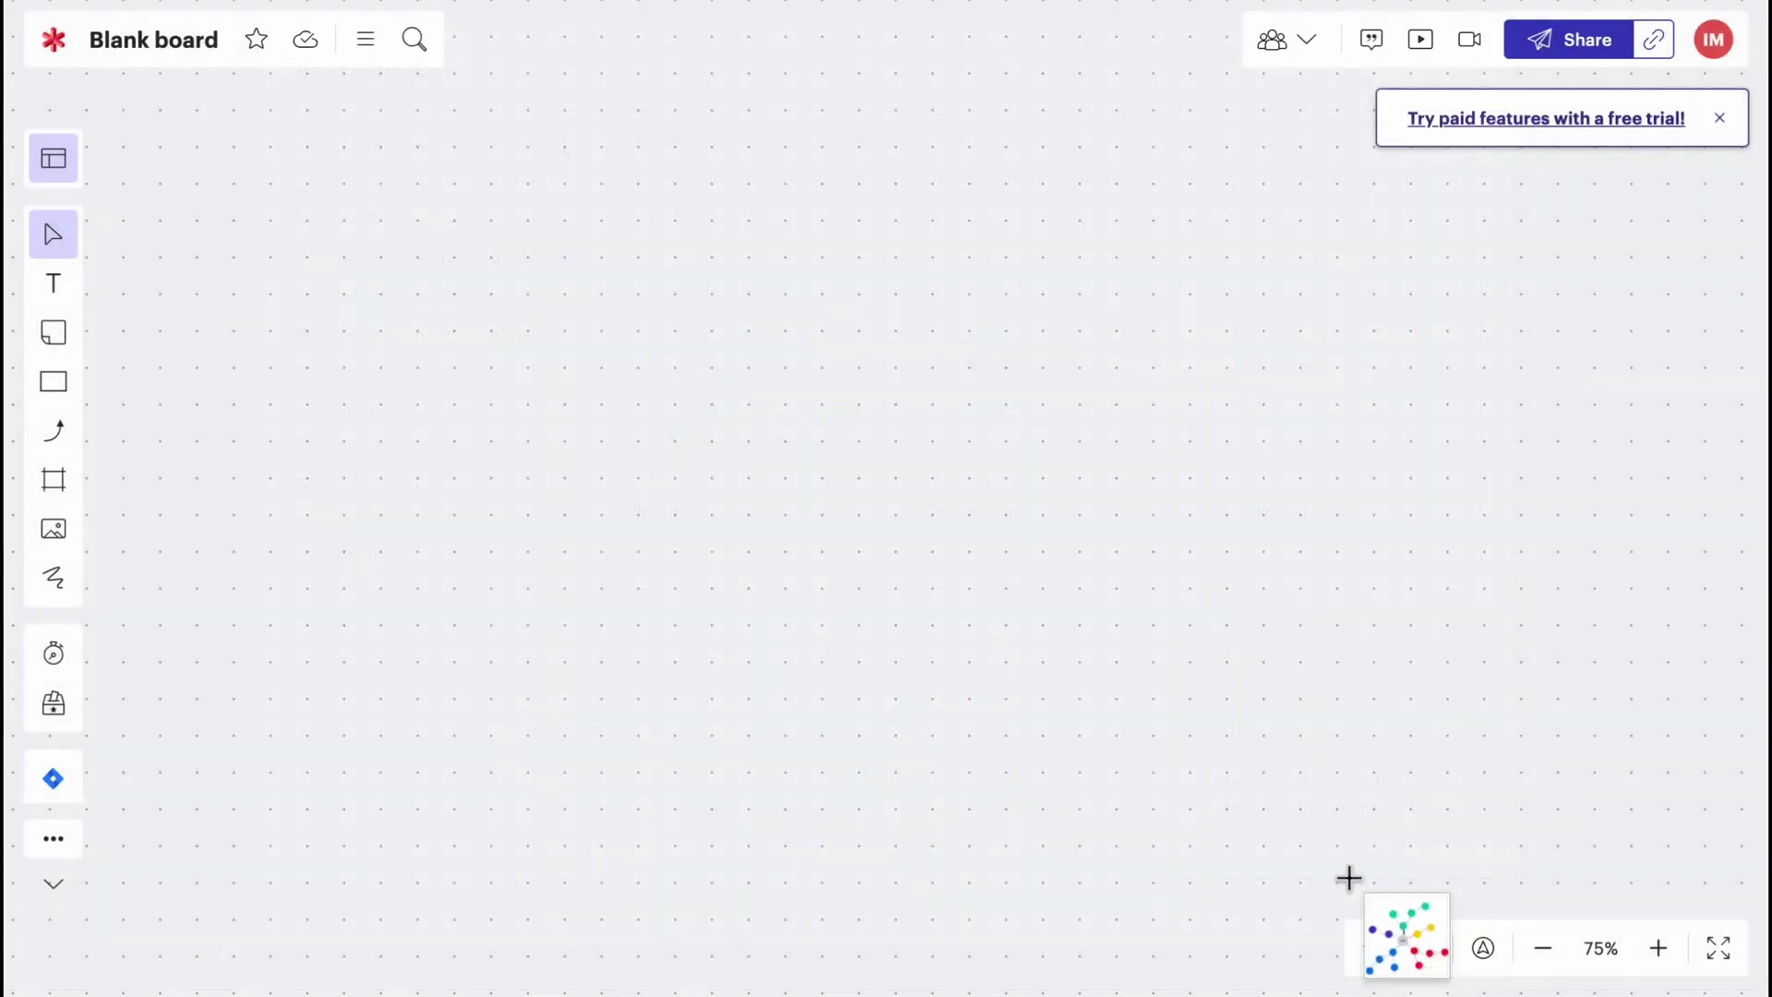
Place the mind map, shrink it, and move the outermost red node higher
{"action": "left_click", "coordinate": [711, 391]}
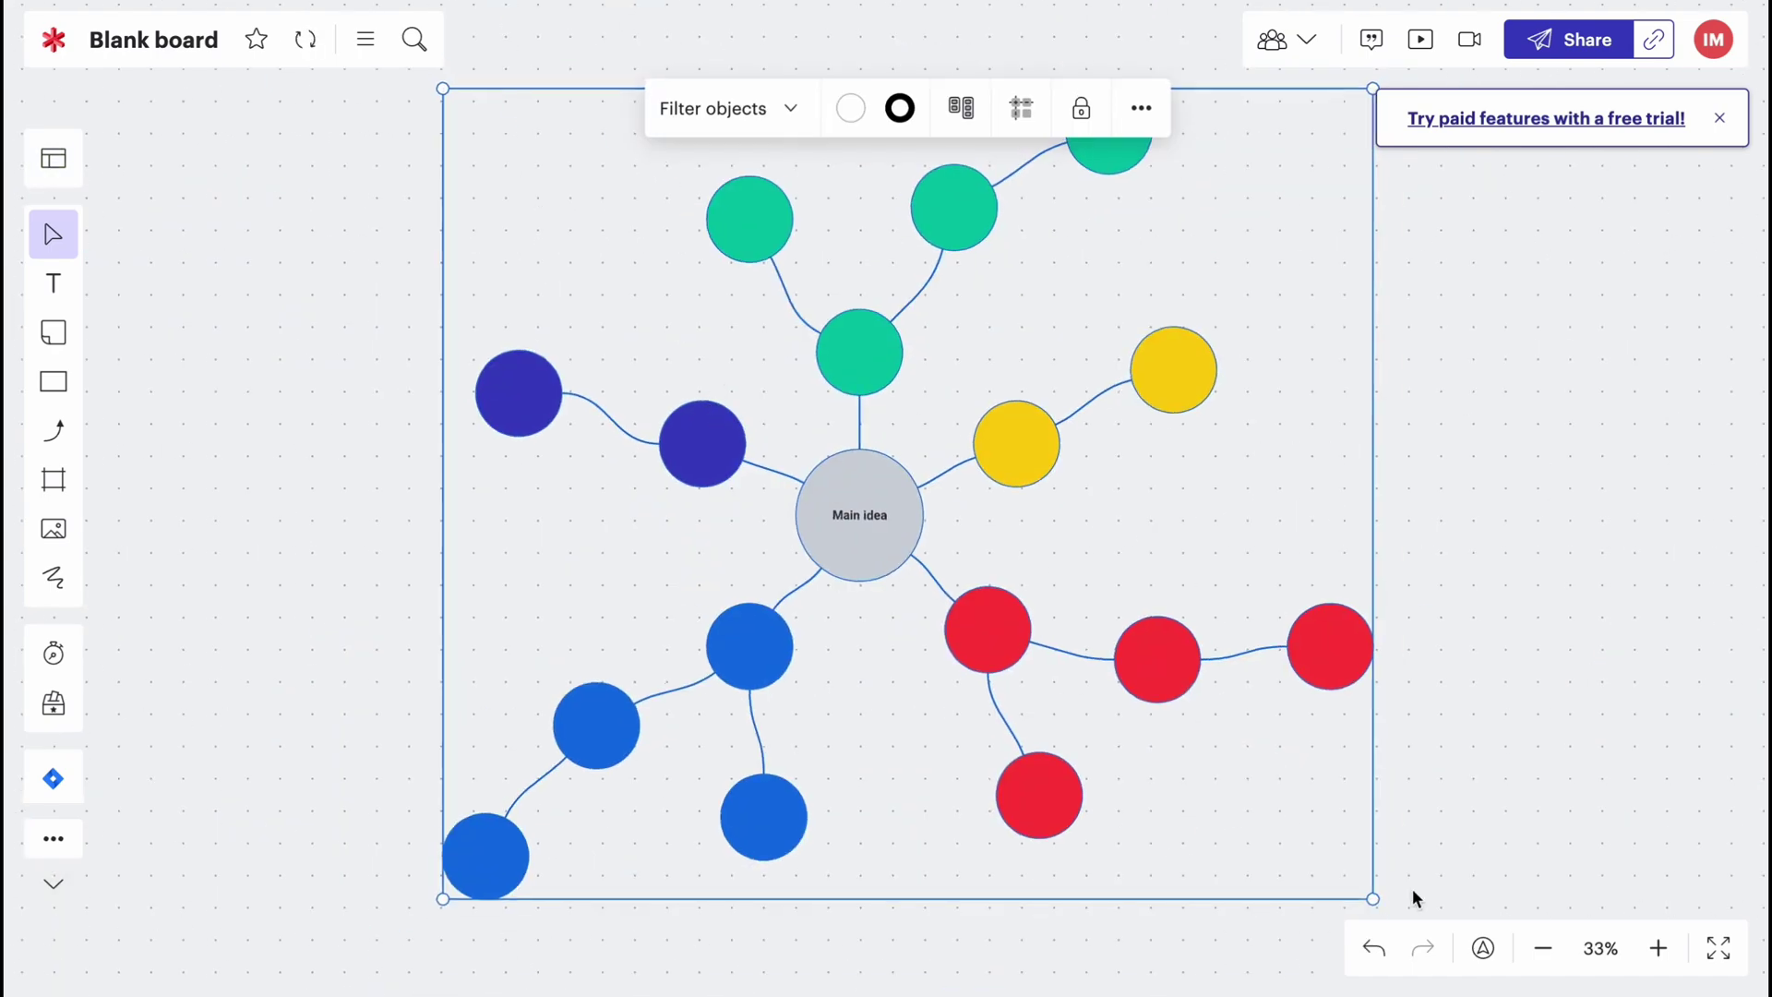
{"action": "left_click_drag", "start_coordinate": [1372, 898], "coordinate": [917, 554]}
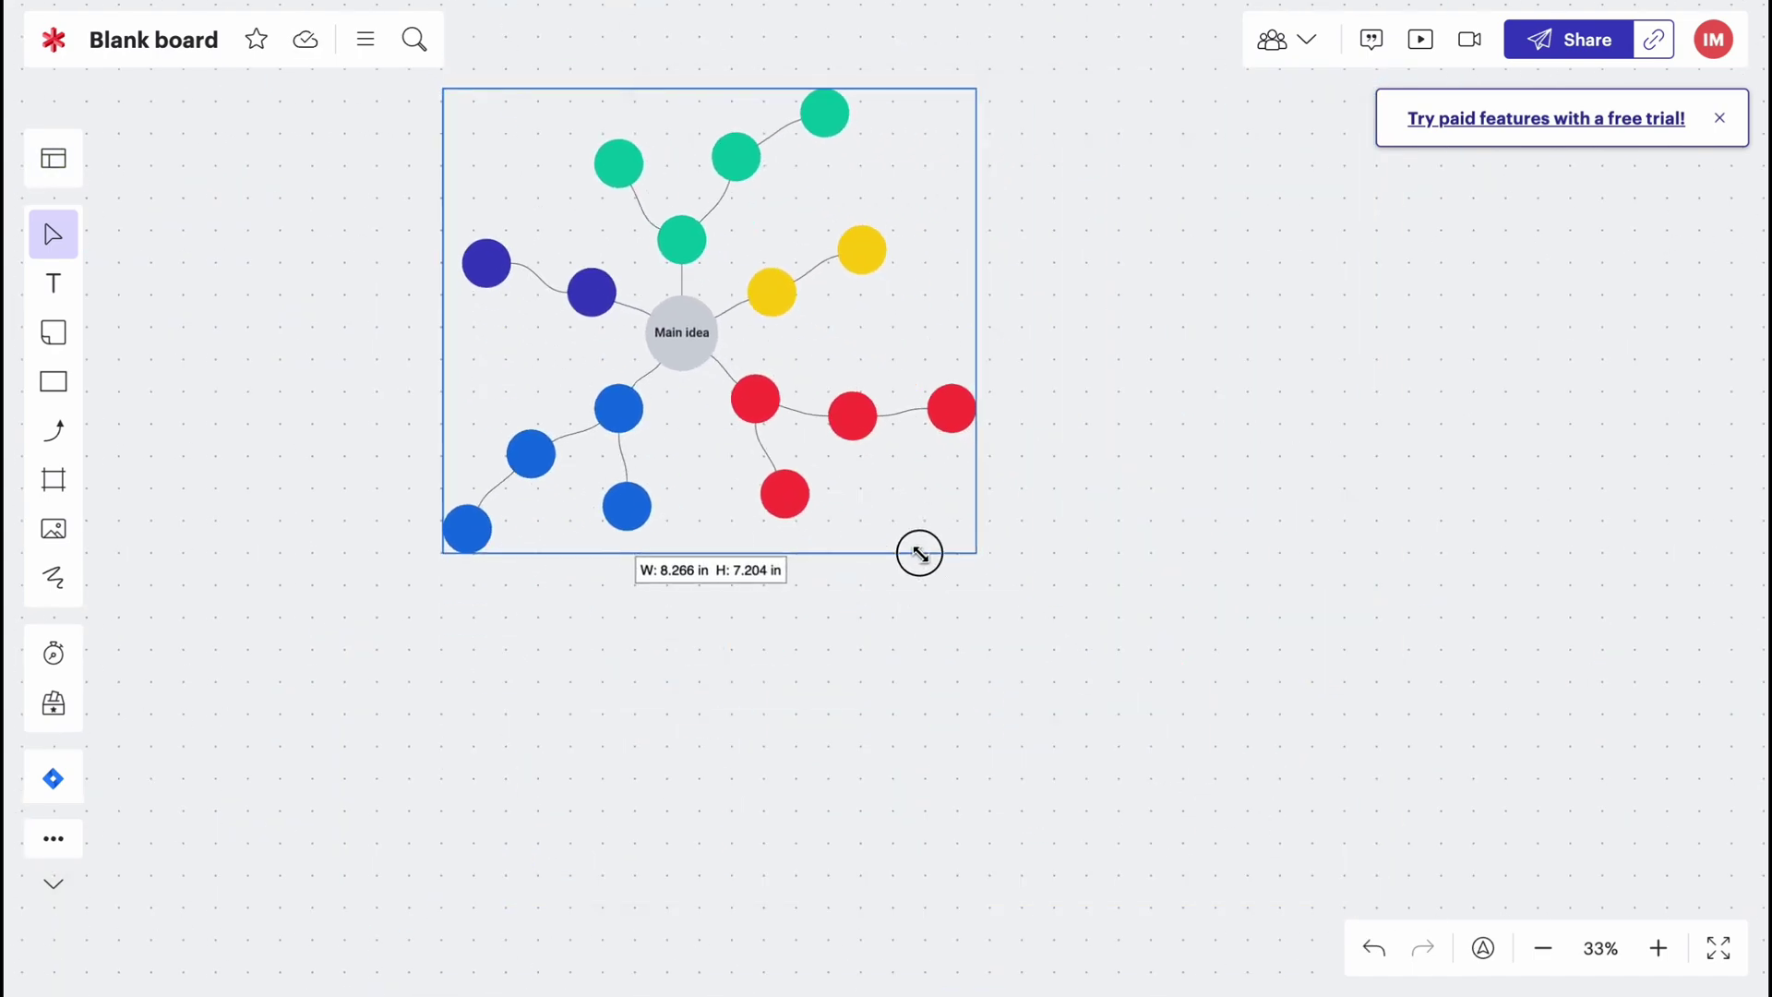
{"action": "left_click", "coordinate": [1108, 621]}
{"action": "left_click_drag", "start_coordinate": [958, 421], "coordinate": [945, 370]}
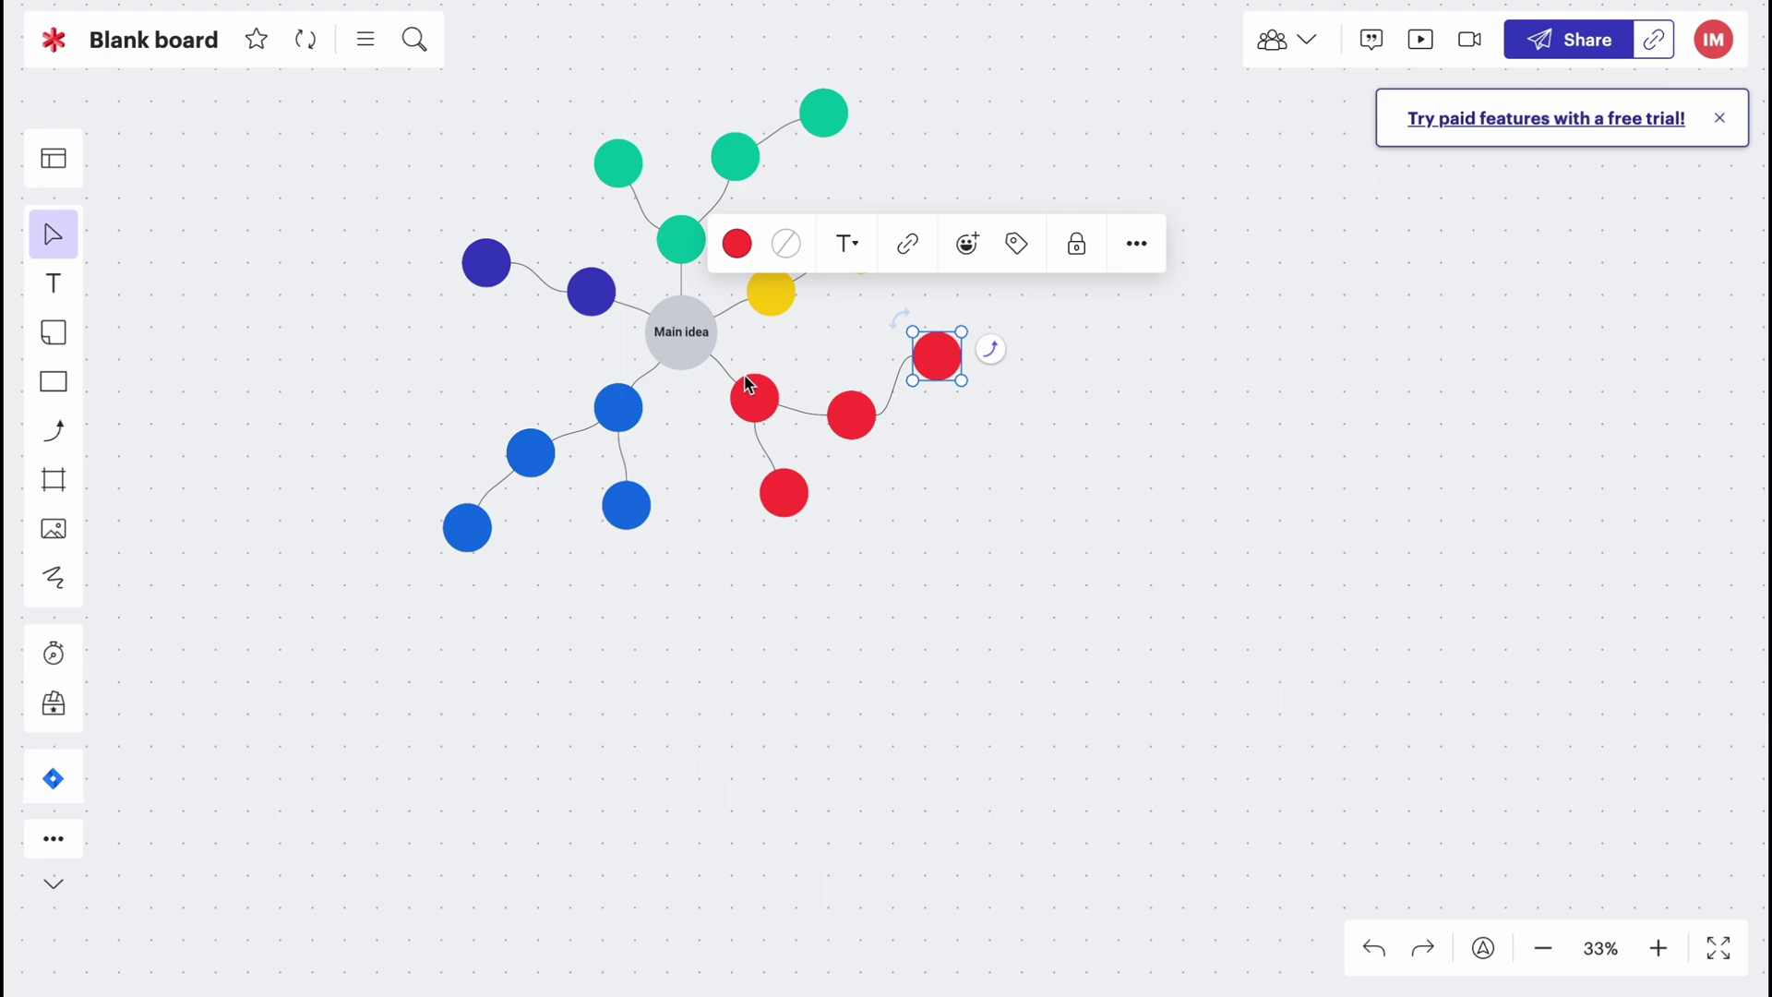
{"action": "left_click_drag", "start_coordinate": [680, 358], "coordinate": [686, 357]}
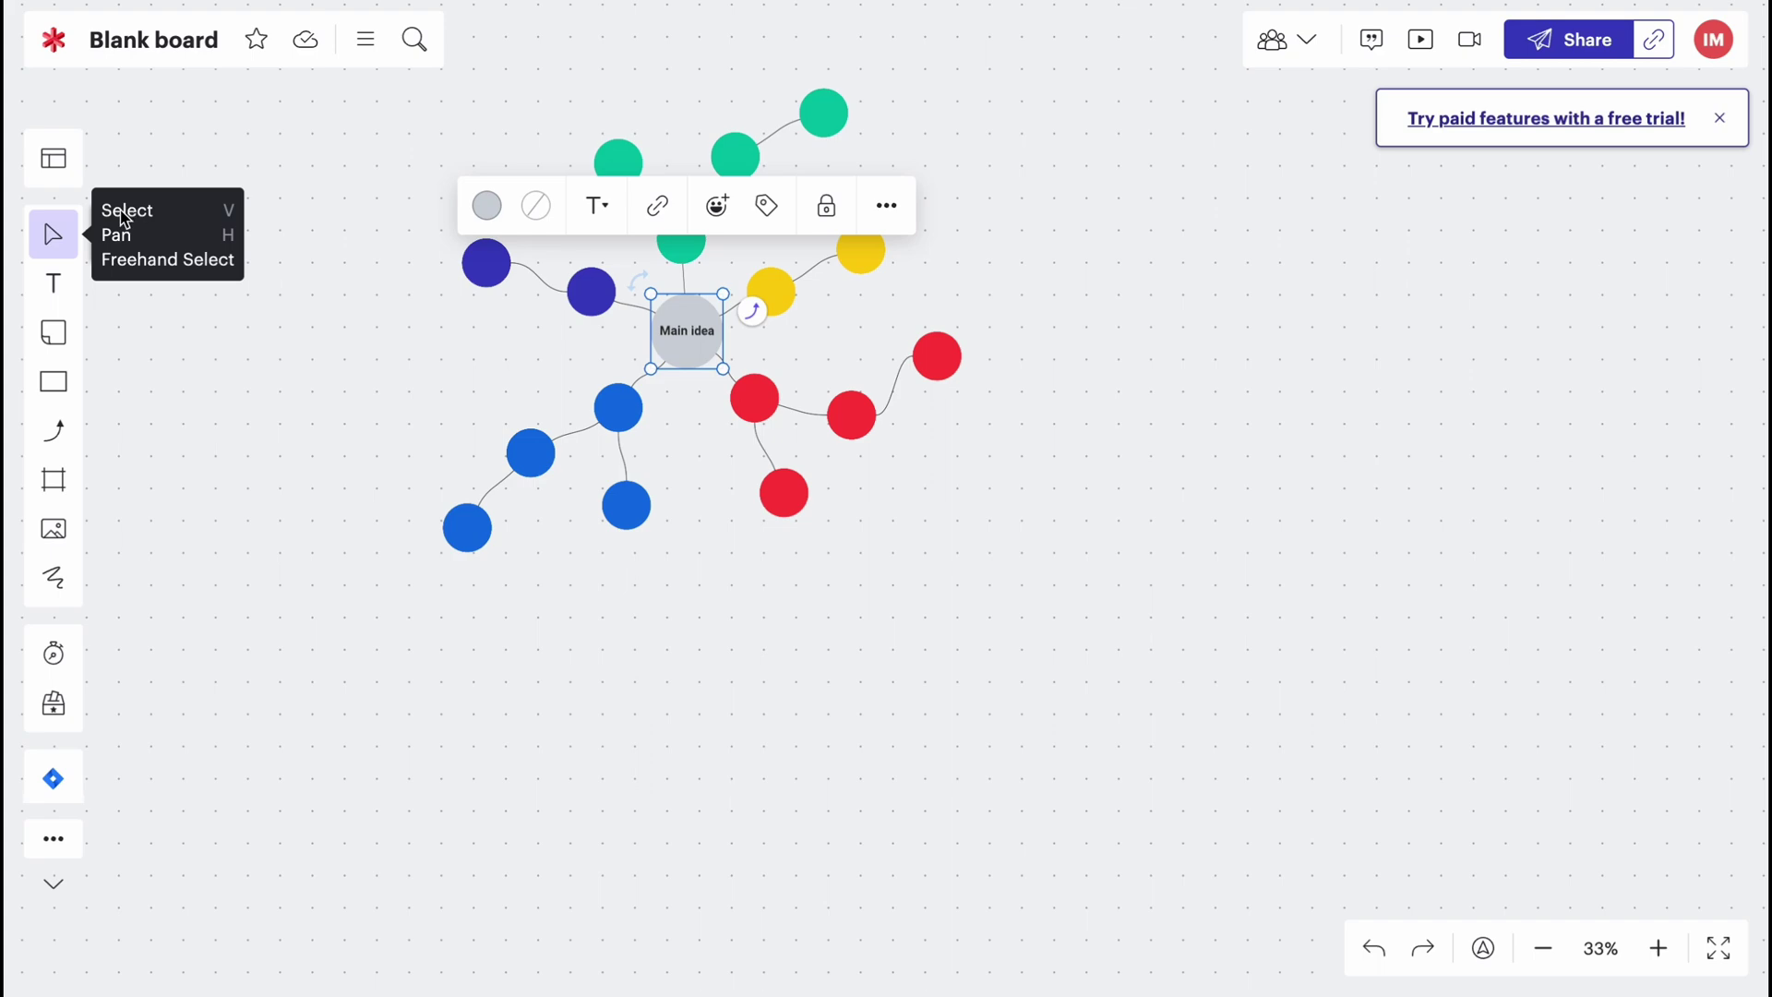
Switch to the Hand tool and pan the board so the mind map shifts right
{"action": "left_click", "coordinate": [166, 217]}
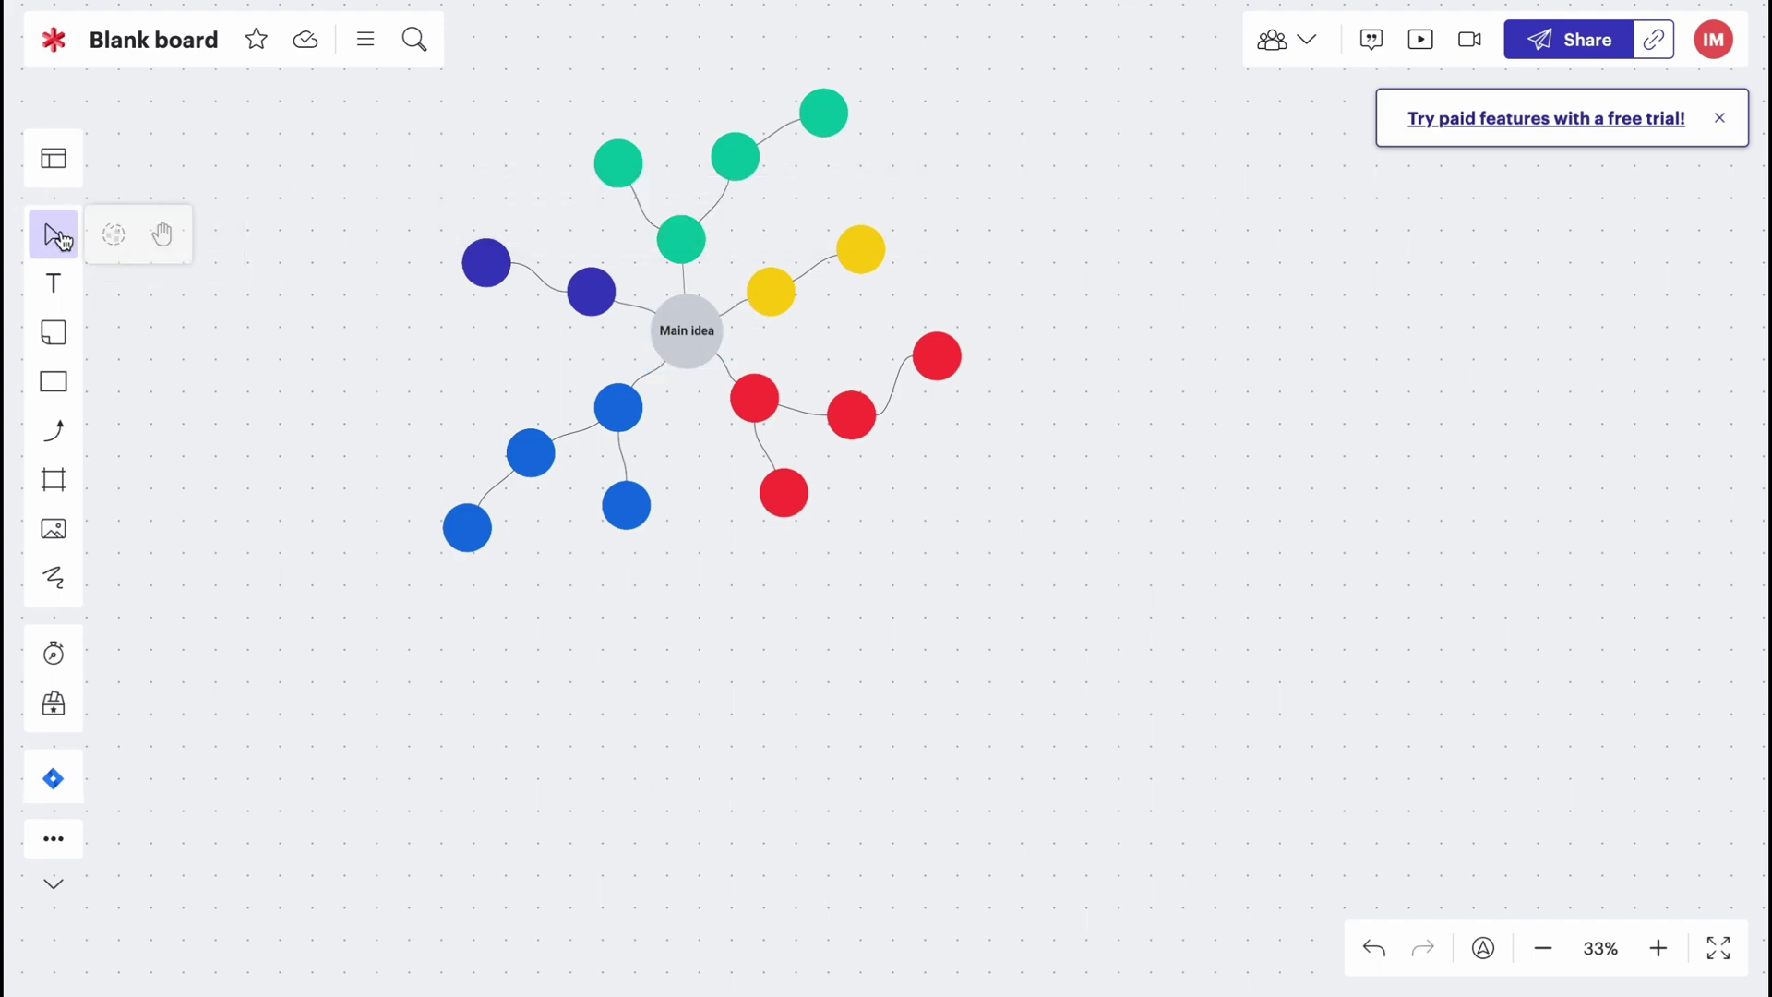
{"action": "left_click", "coordinate": [169, 234]}
{"action": "left_click_drag", "start_coordinate": [451, 355], "coordinate": [557, 389]}
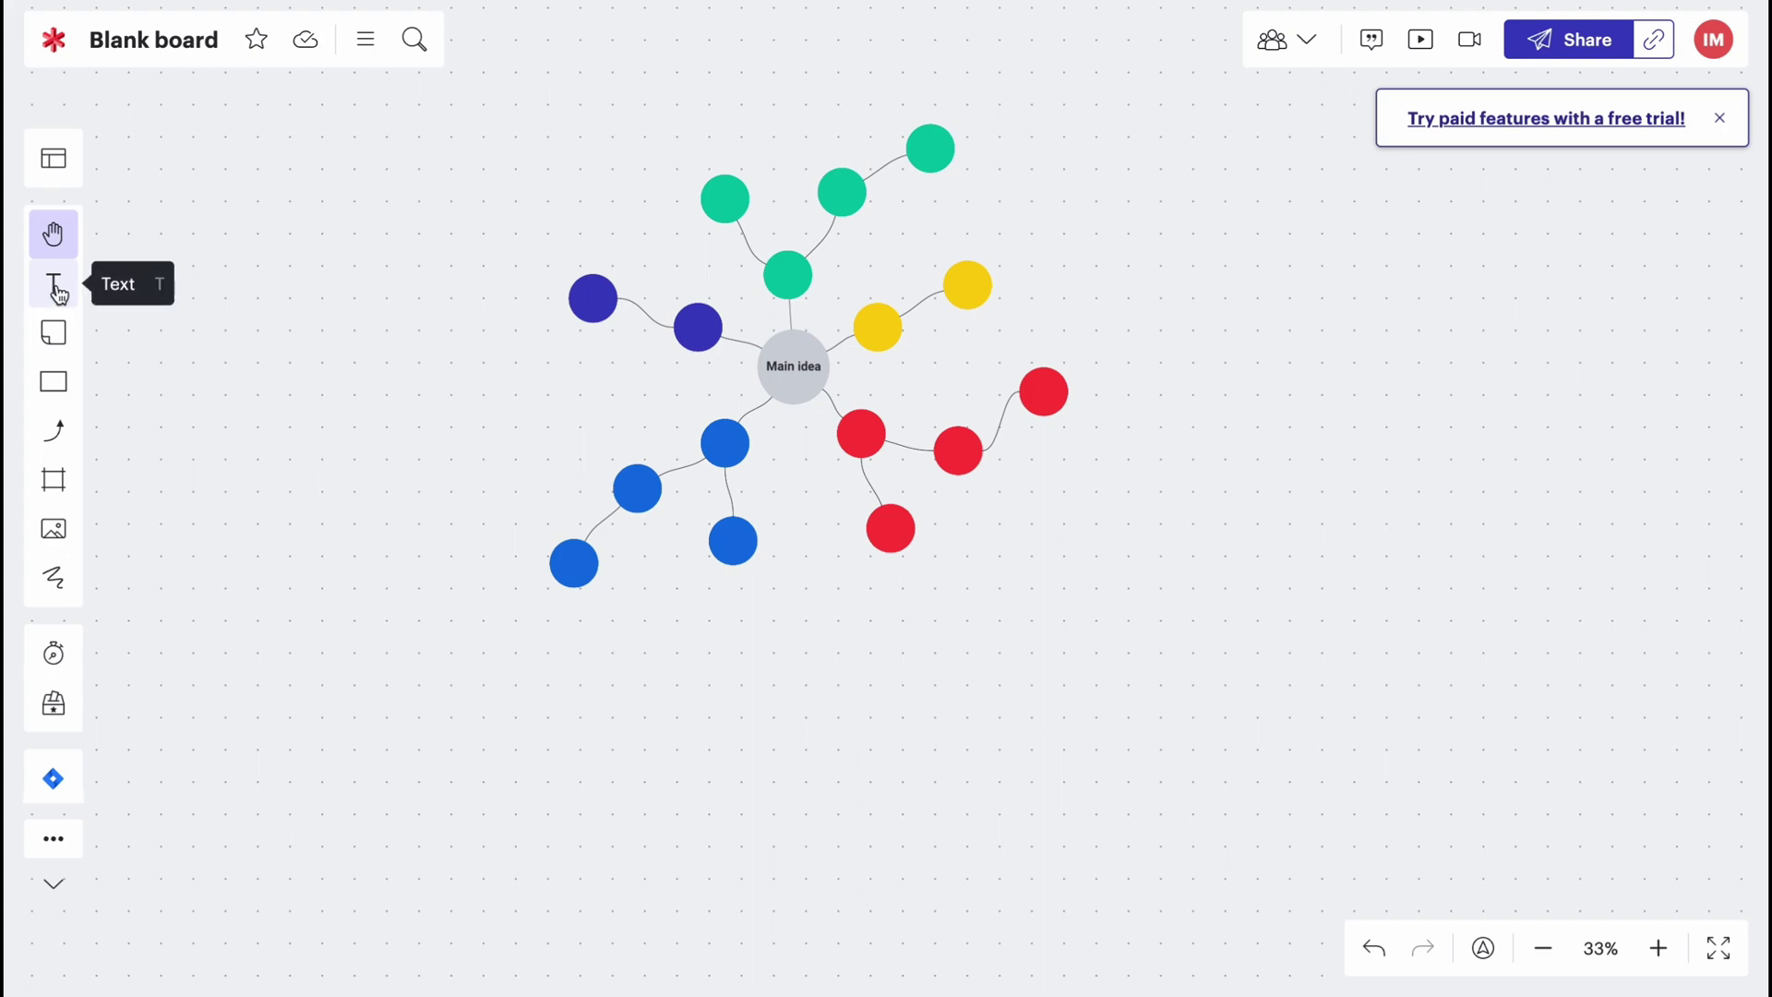
Draw a text box left of the mind map, then discard it empty
{"action": "left_click", "coordinate": [57, 293]}
{"action": "left_click_drag", "start_coordinate": [273, 265], "coordinate": [531, 455]}
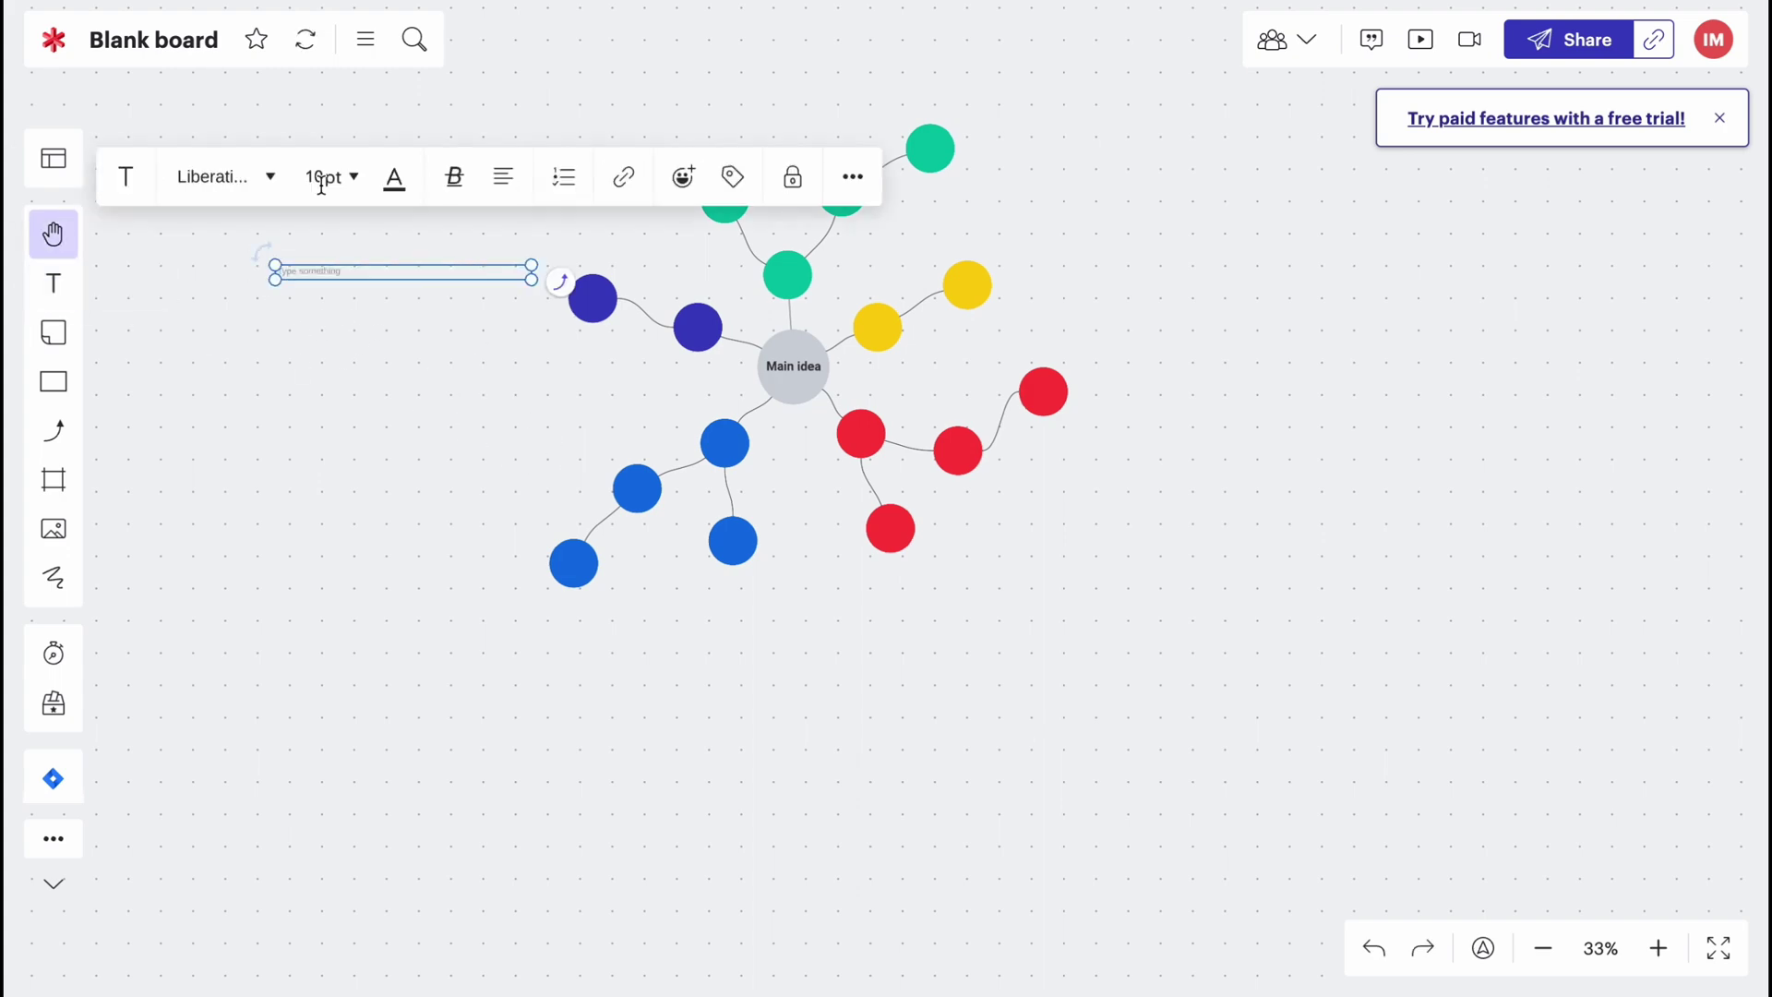
{"action": "scroll", "coordinate": [301, 287], "scroll_direction": "up", "scroll_amount": 10}
{"action": "scroll", "coordinate": [329, 253], "scroll_direction": "down", "scroll_amount": 10}
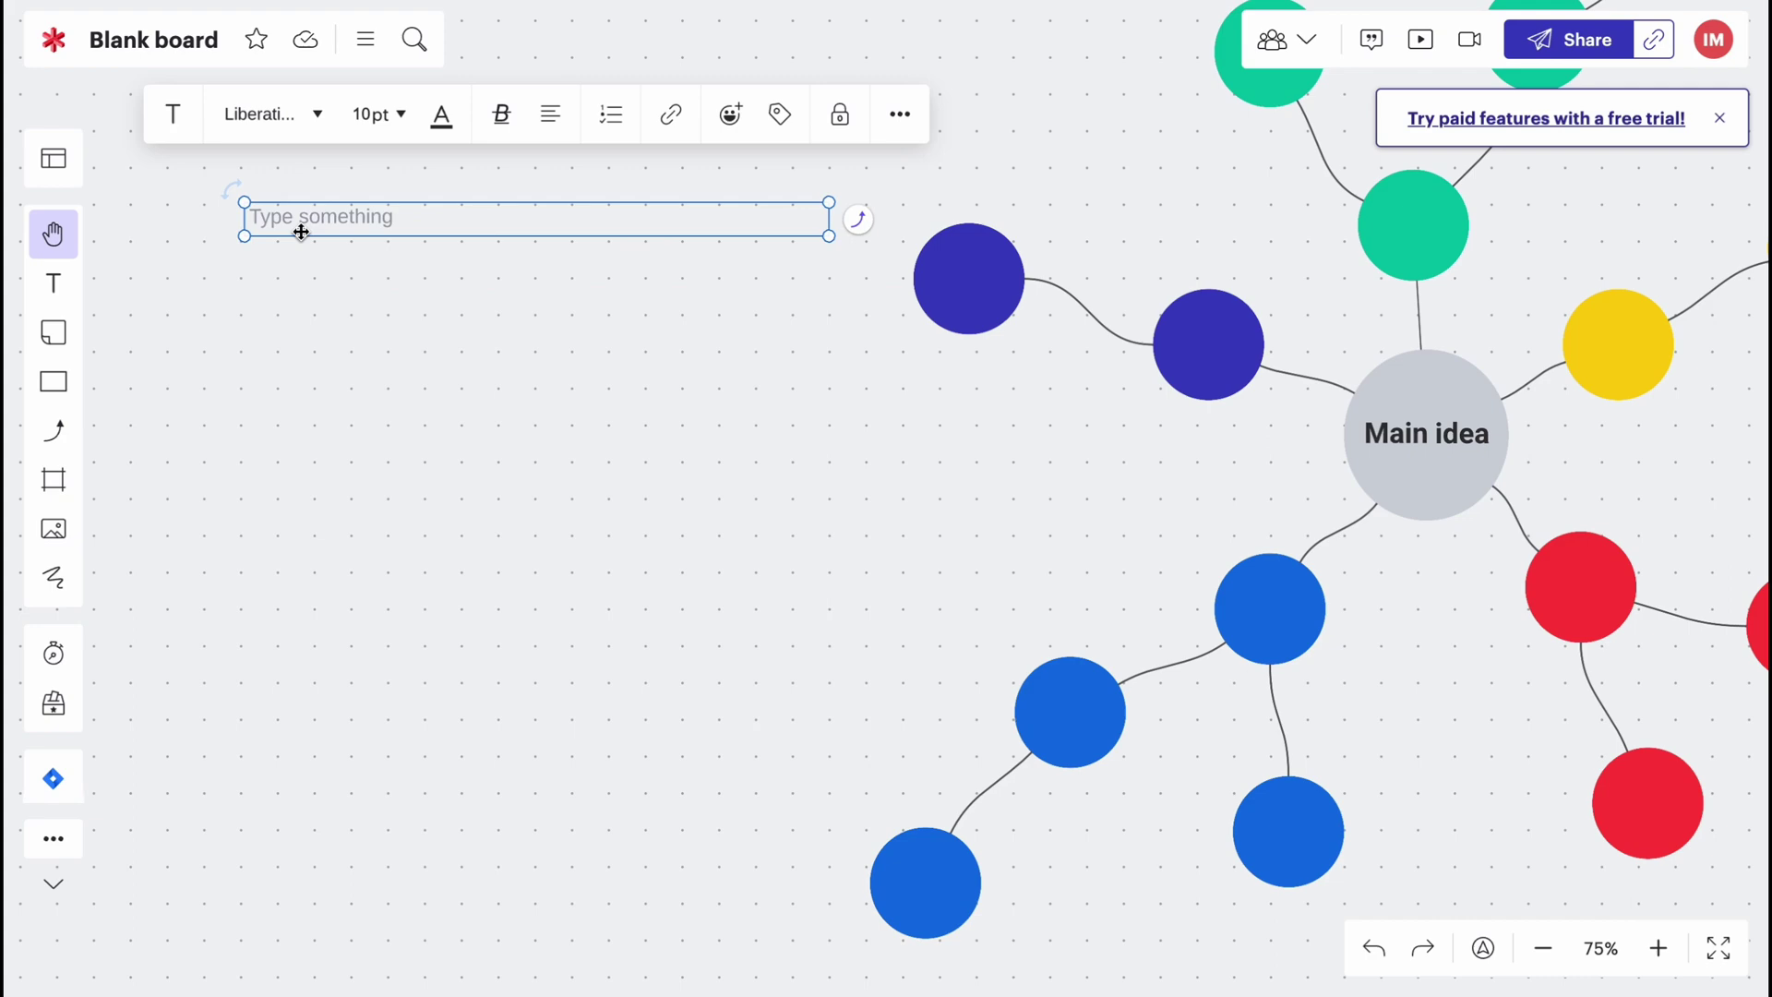
{"action": "scroll", "coordinate": [282, 210], "scroll_direction": "up", "scroll_amount": 3}
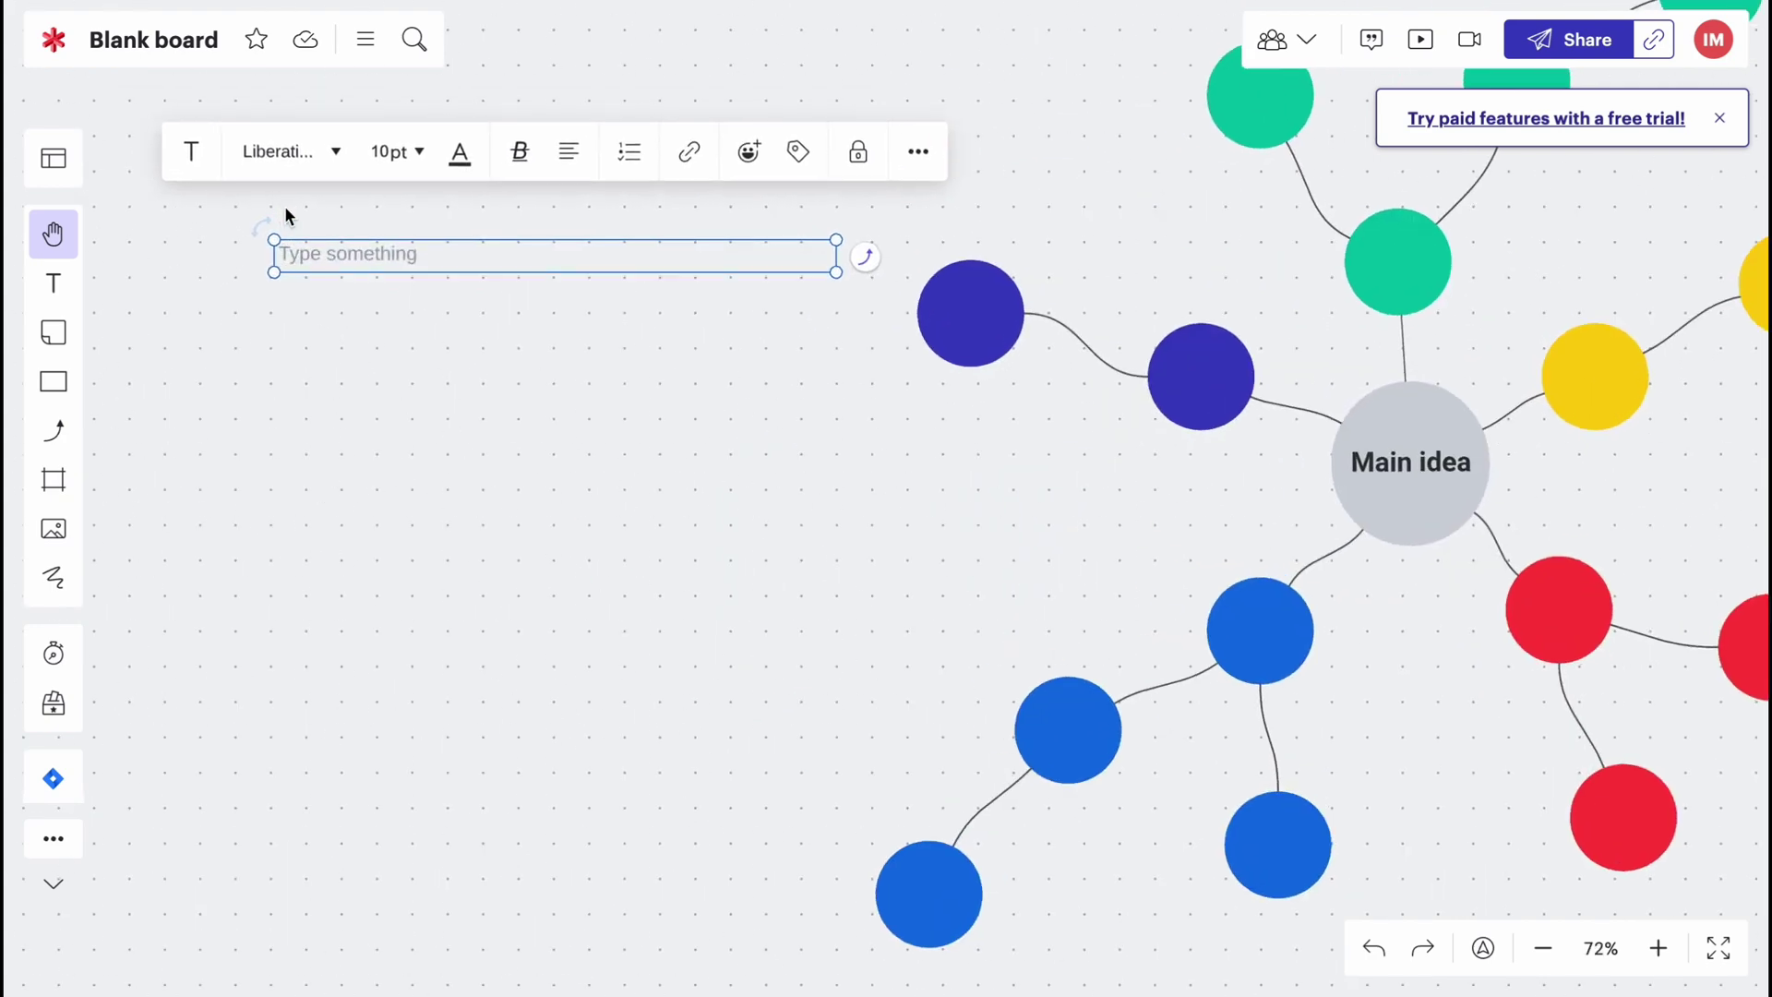
{"action": "left_click", "coordinate": [284, 207]}
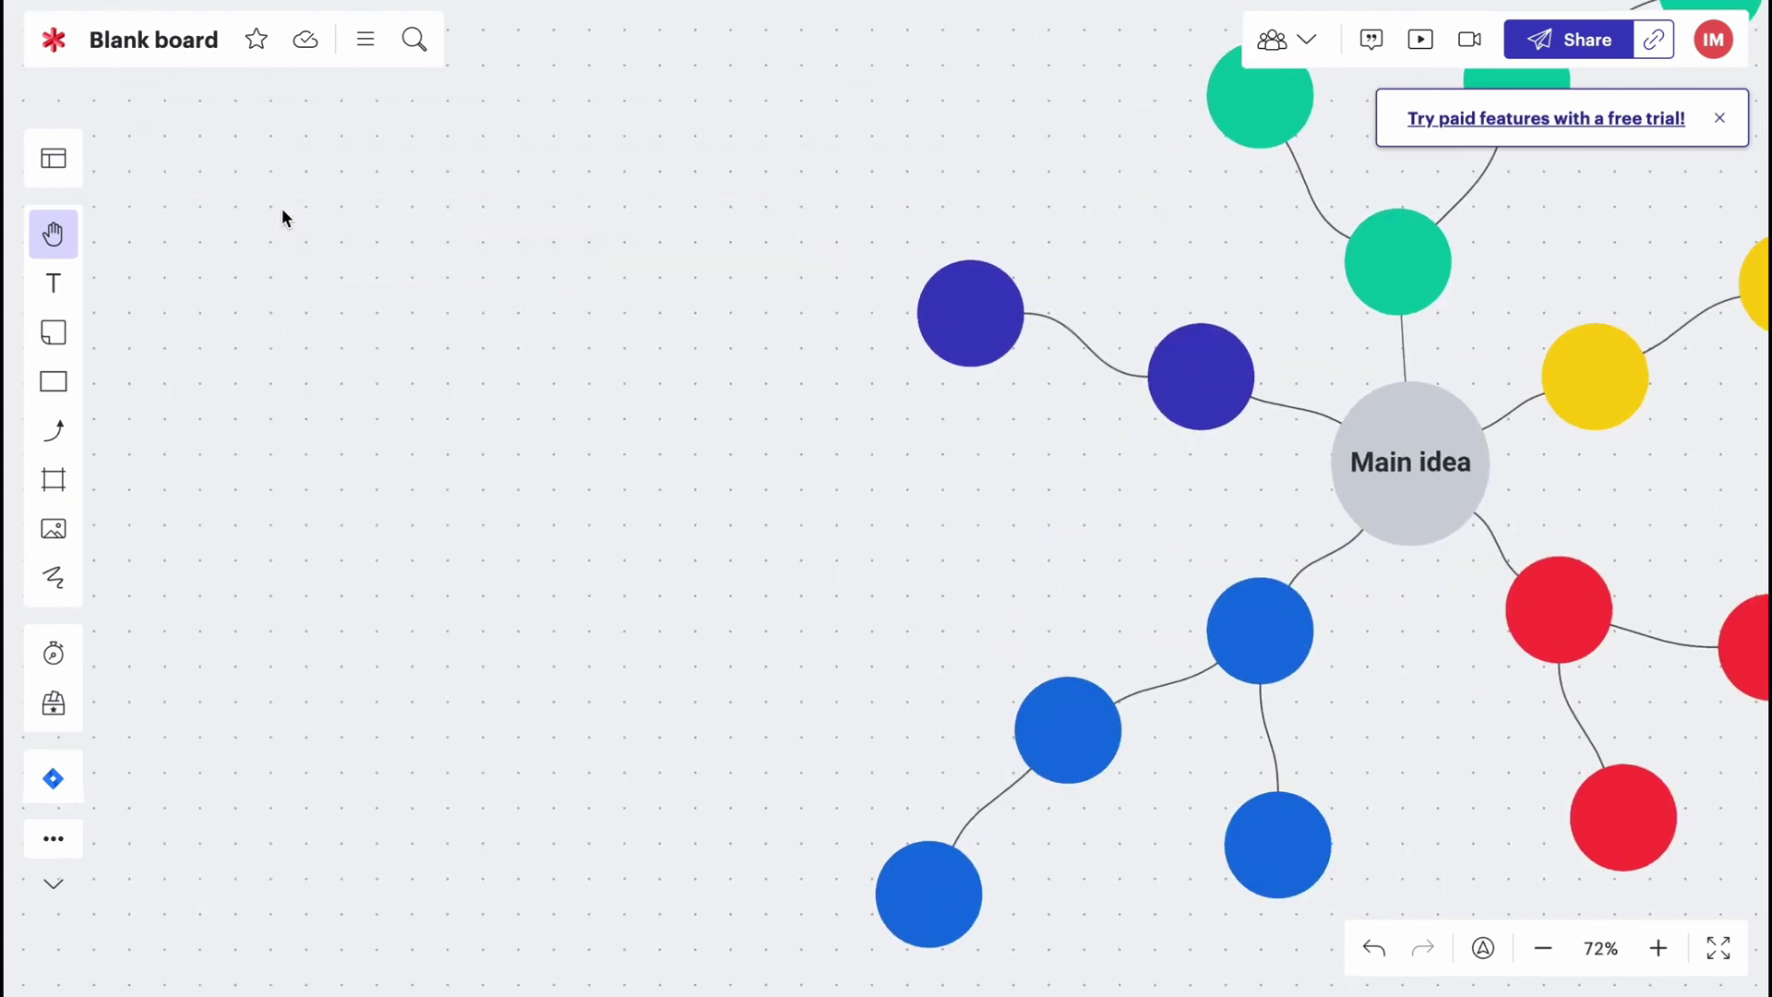
Add a slightly enlarged pink sticky note left of the mind map, aligned with a node
{"action": "left_click", "coordinate": [59, 344]}
{"action": "left_click", "coordinate": [212, 364]}
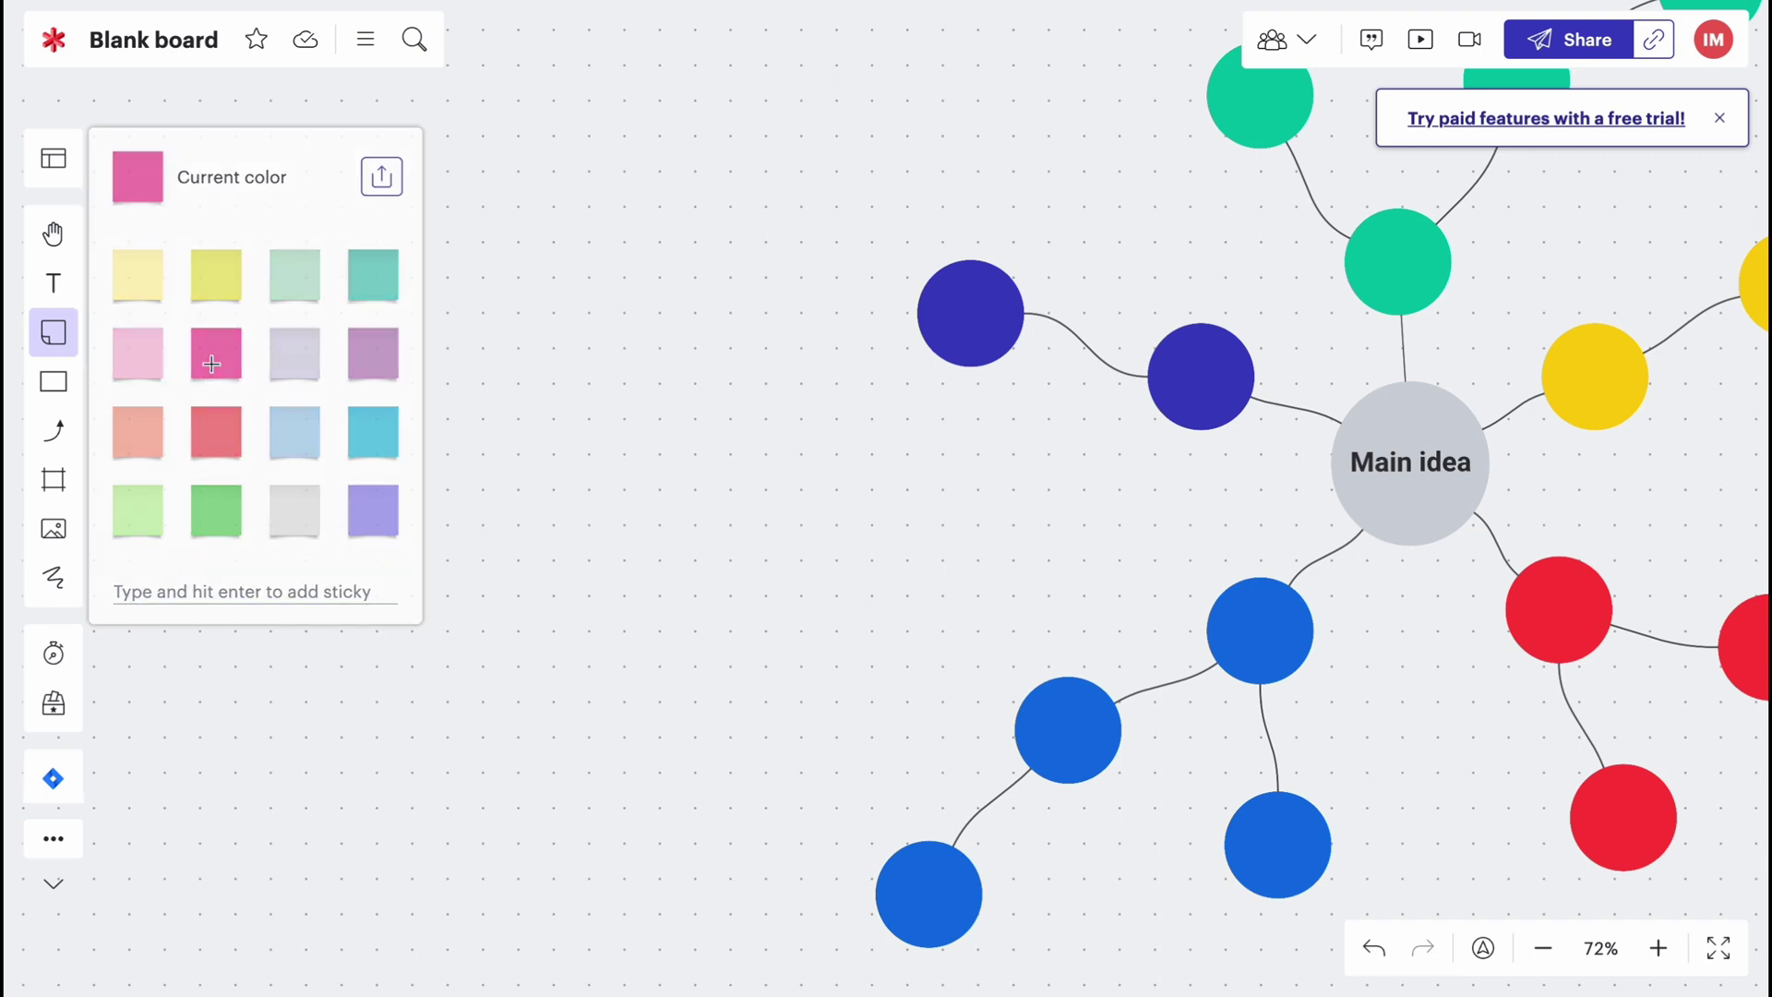
{"action": "left_click", "coordinate": [599, 310]}
{"action": "left_click_drag", "start_coordinate": [605, 296], "coordinate": [644, 356]}
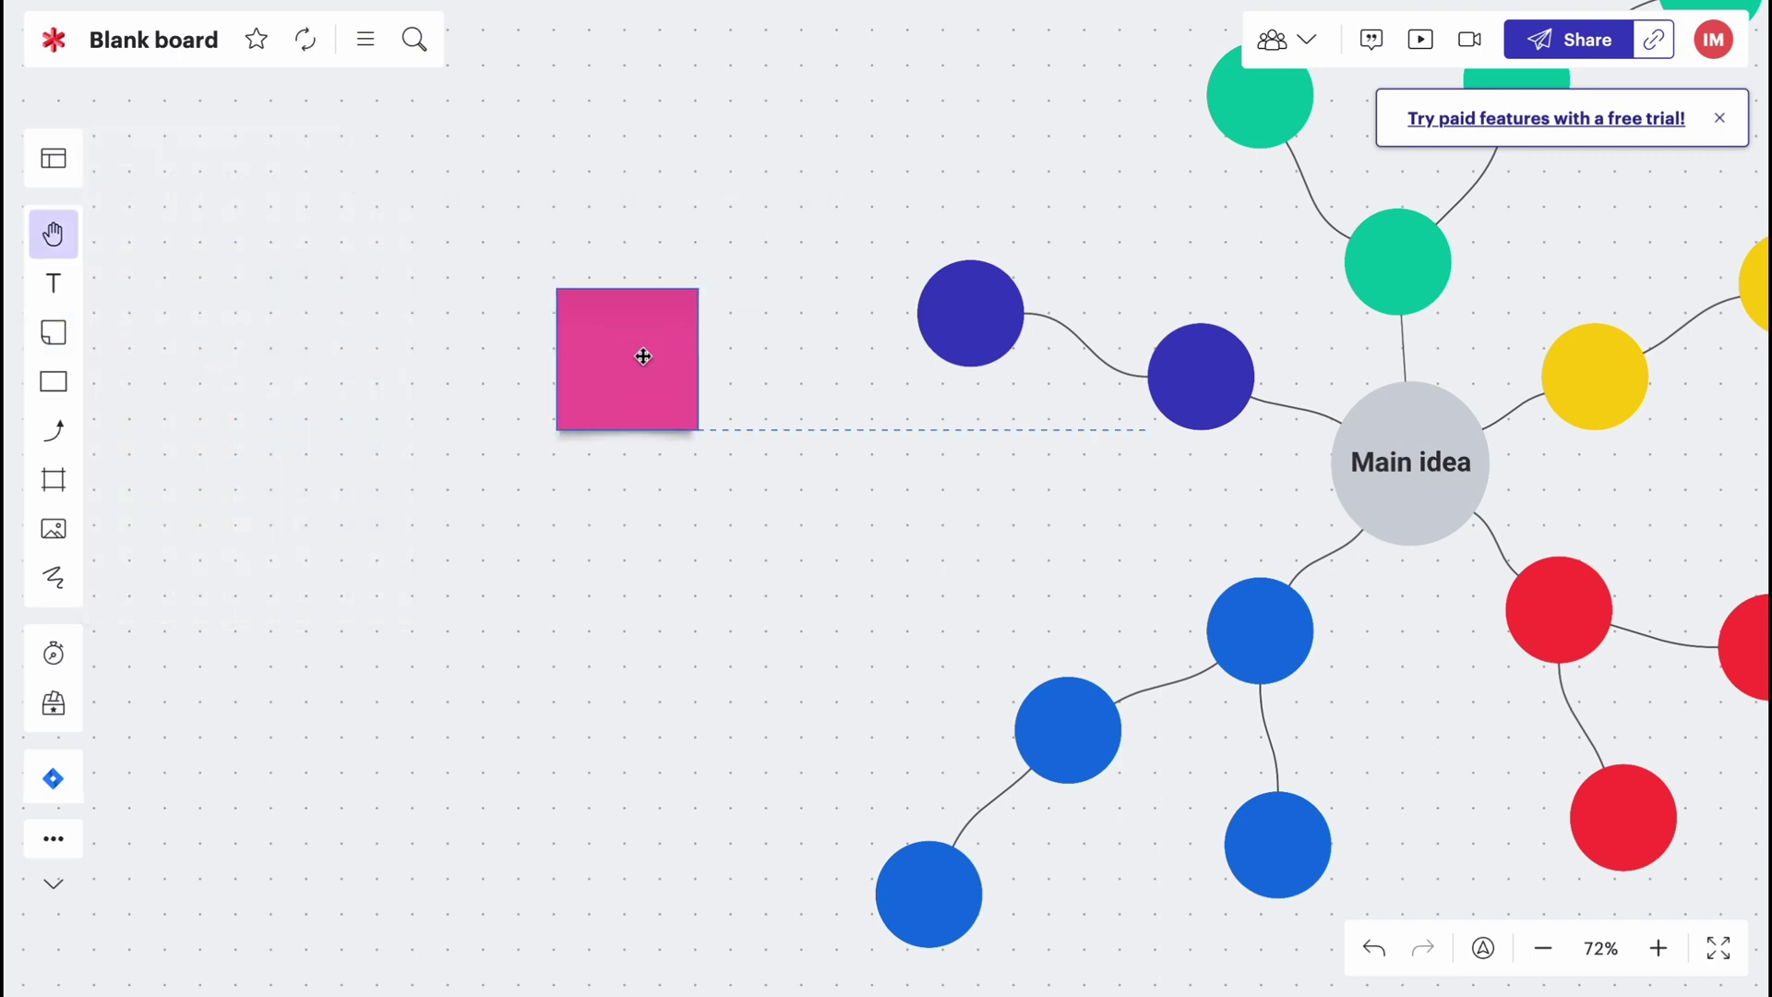
{"action": "left_click_drag", "start_coordinate": [698, 430], "coordinate": [705, 437]}
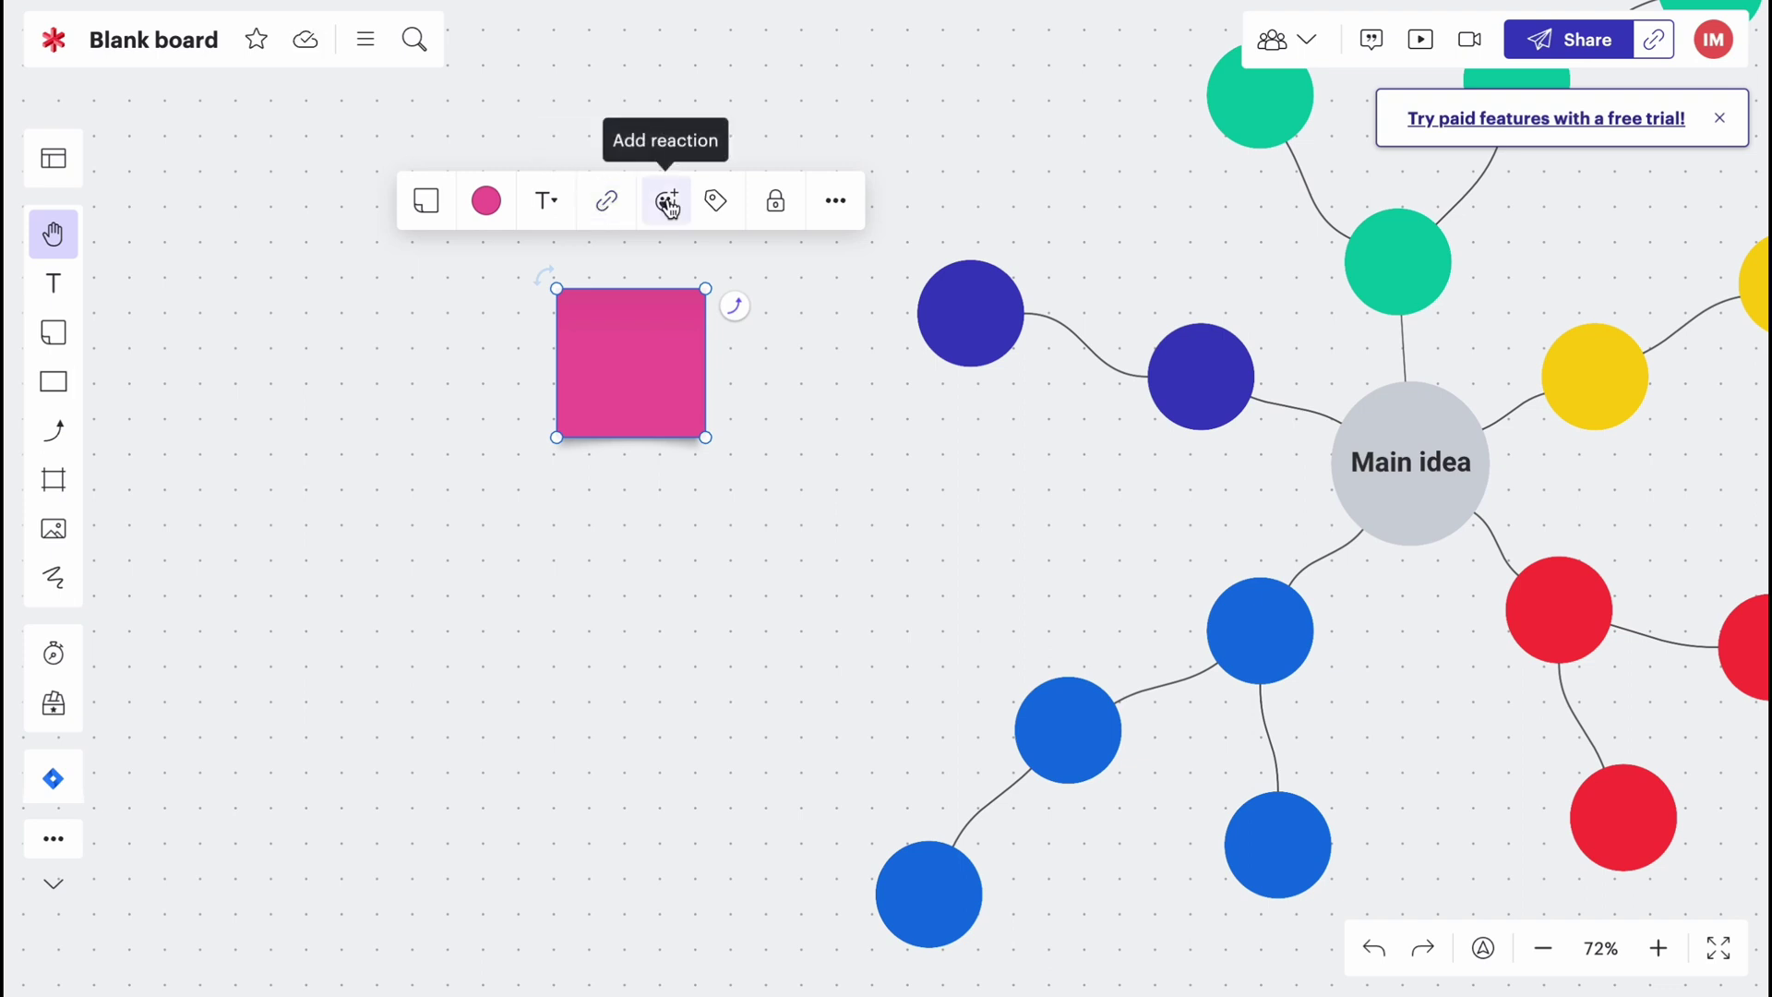
Draw a white rectangle directly beneath the pink sticky note
{"action": "left_click", "coordinate": [55, 388]}
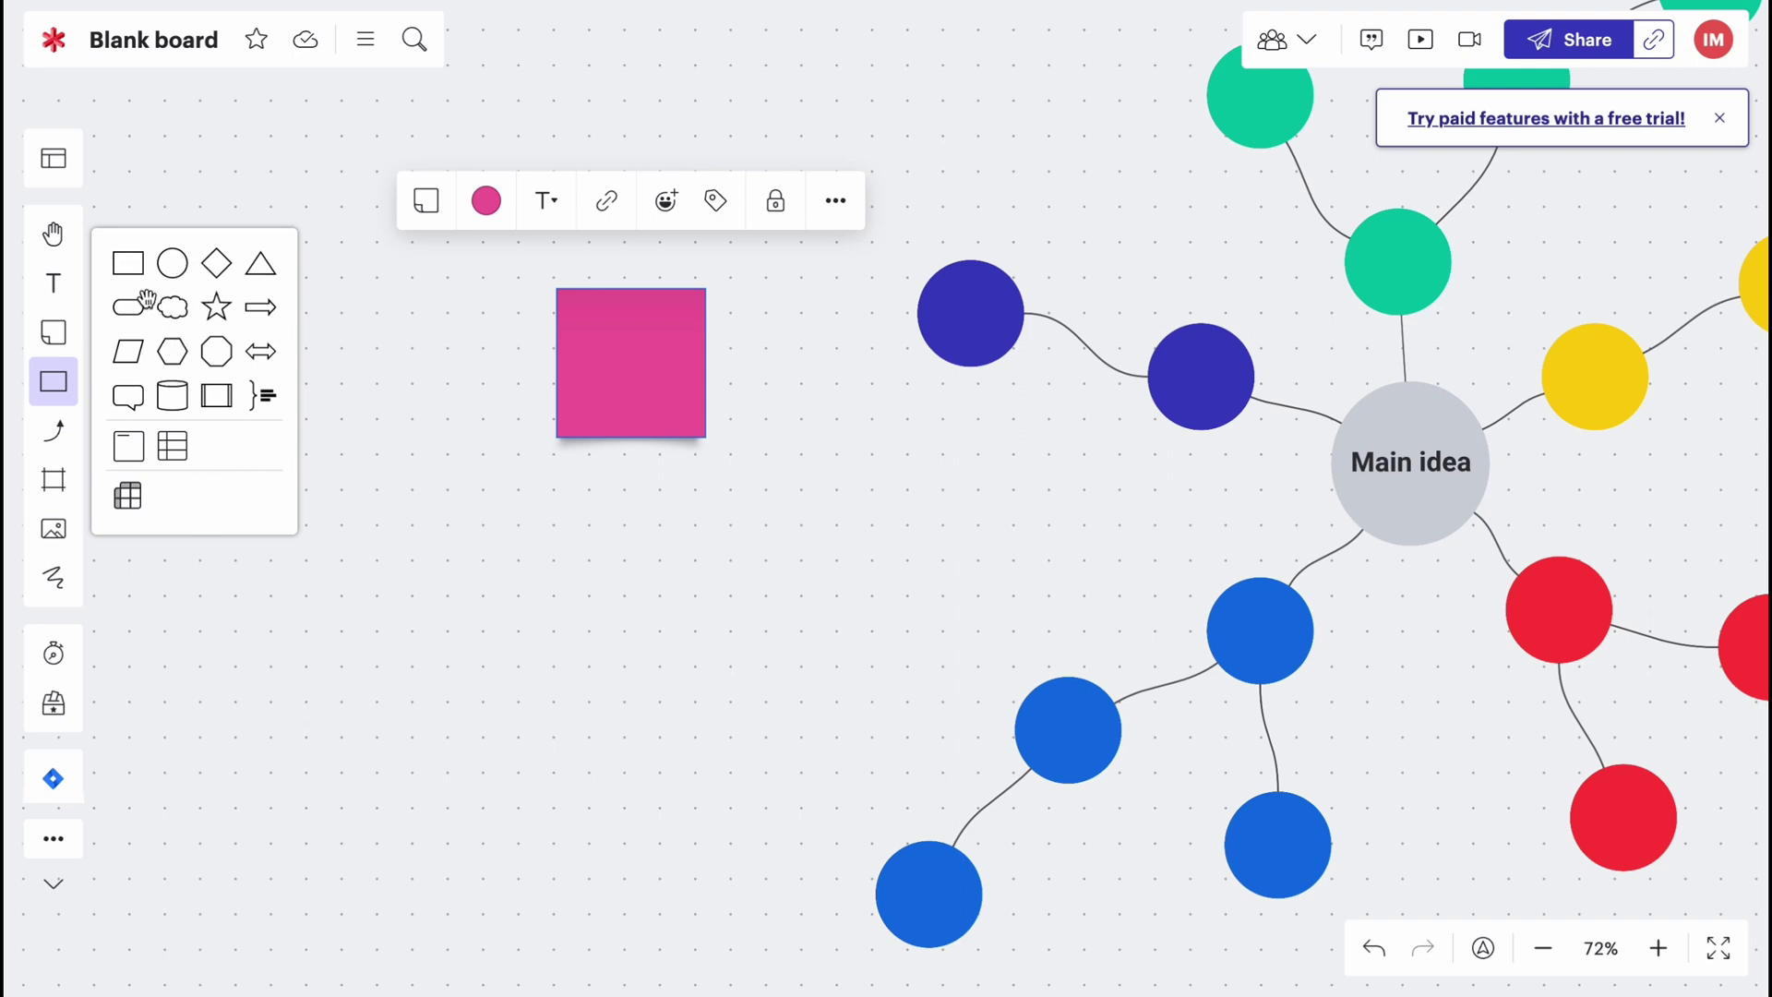
{"action": "left_click", "coordinate": [129, 267]}
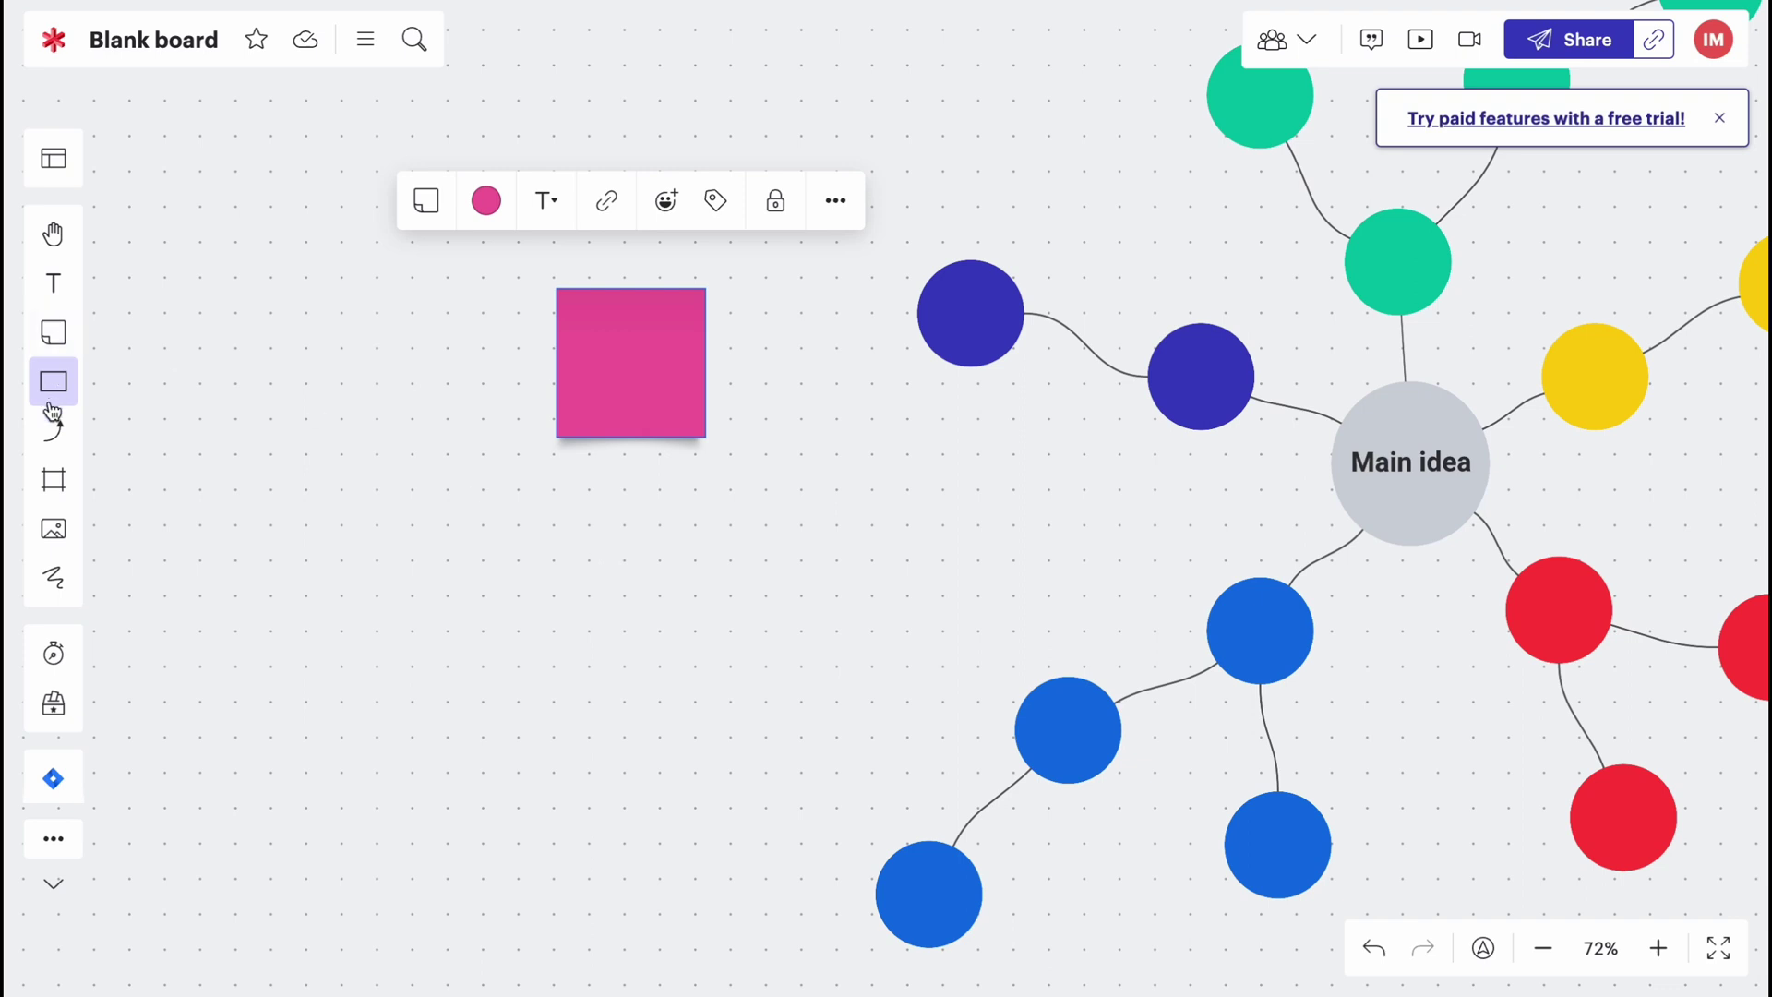
{"action": "left_click_drag", "start_coordinate": [517, 526], "coordinate": [758, 667]}
{"action": "mouse_move", "coordinate": [631, 620]}
{"action": "left_mouse_down"}
{"action": "mouse_move", "coordinate": [676, 601]}
{"action": "mouse_move", "coordinate": [615, 571]}
{"action": "mouse_move", "coordinate": [629, 566]}
{"action": "left_mouse_up"}
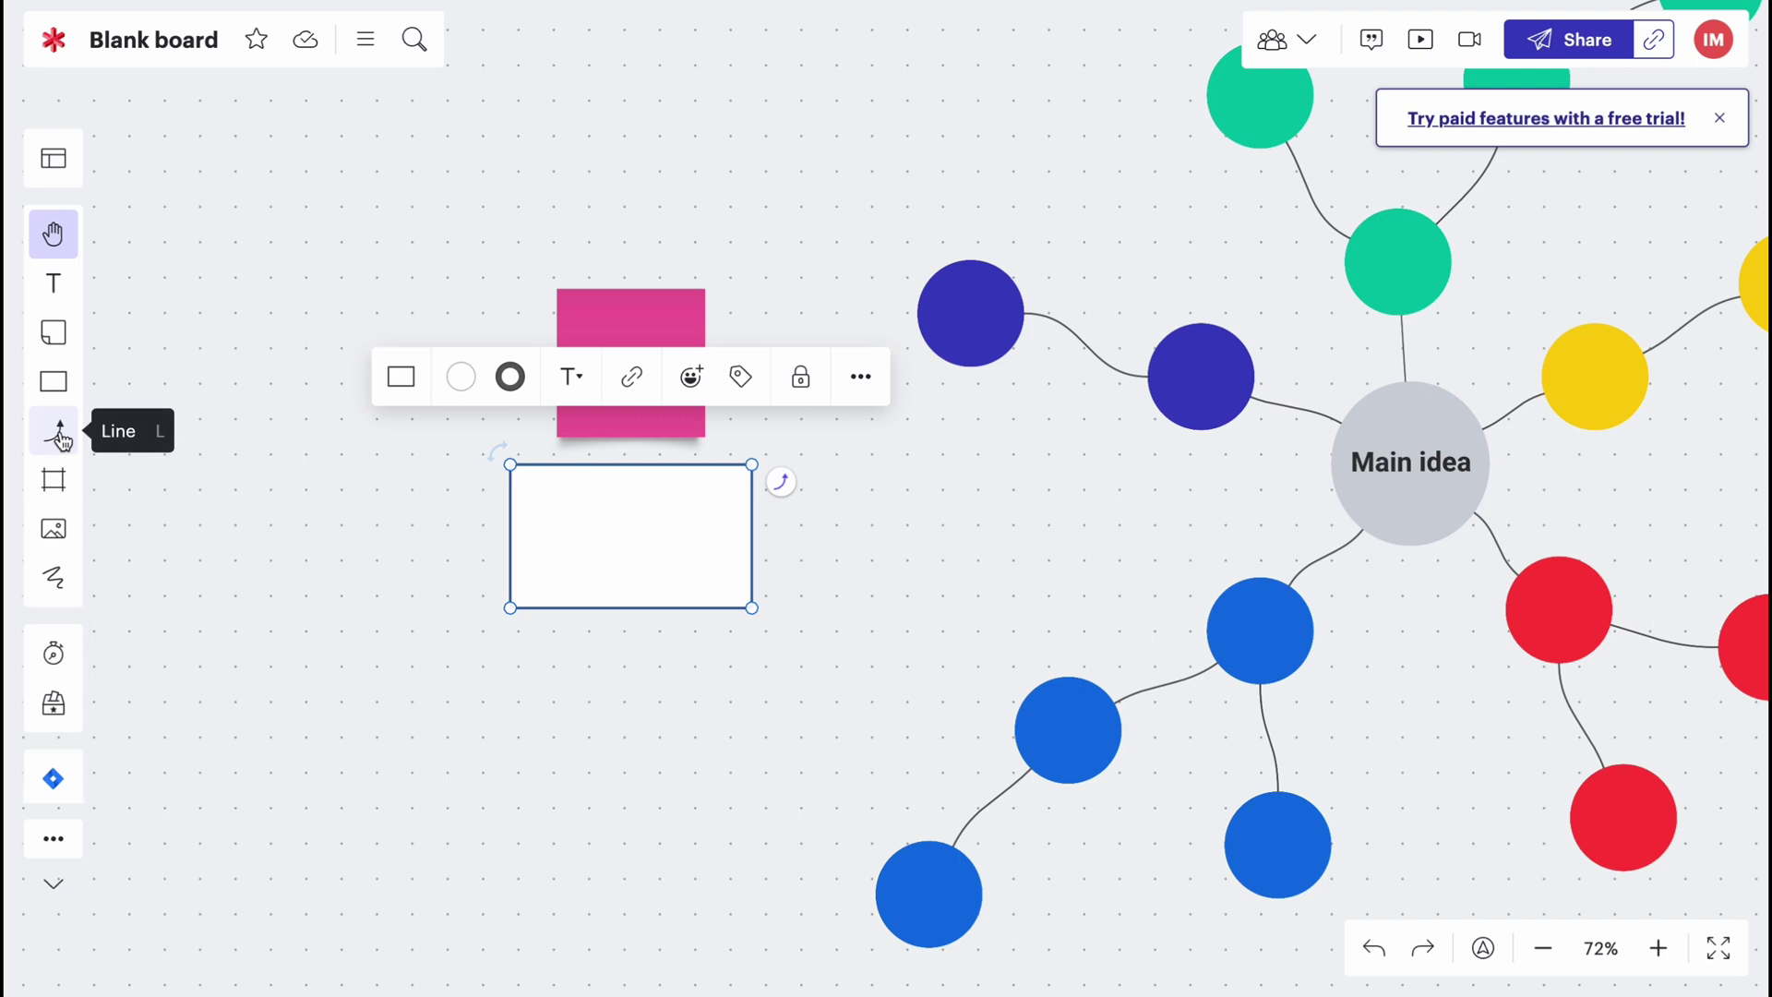
Add a birthday GIF, shrink it, and place it above the pink sticky note
{"action": "left_click", "coordinate": [54, 490]}
{"action": "left_click", "coordinate": [55, 536]}
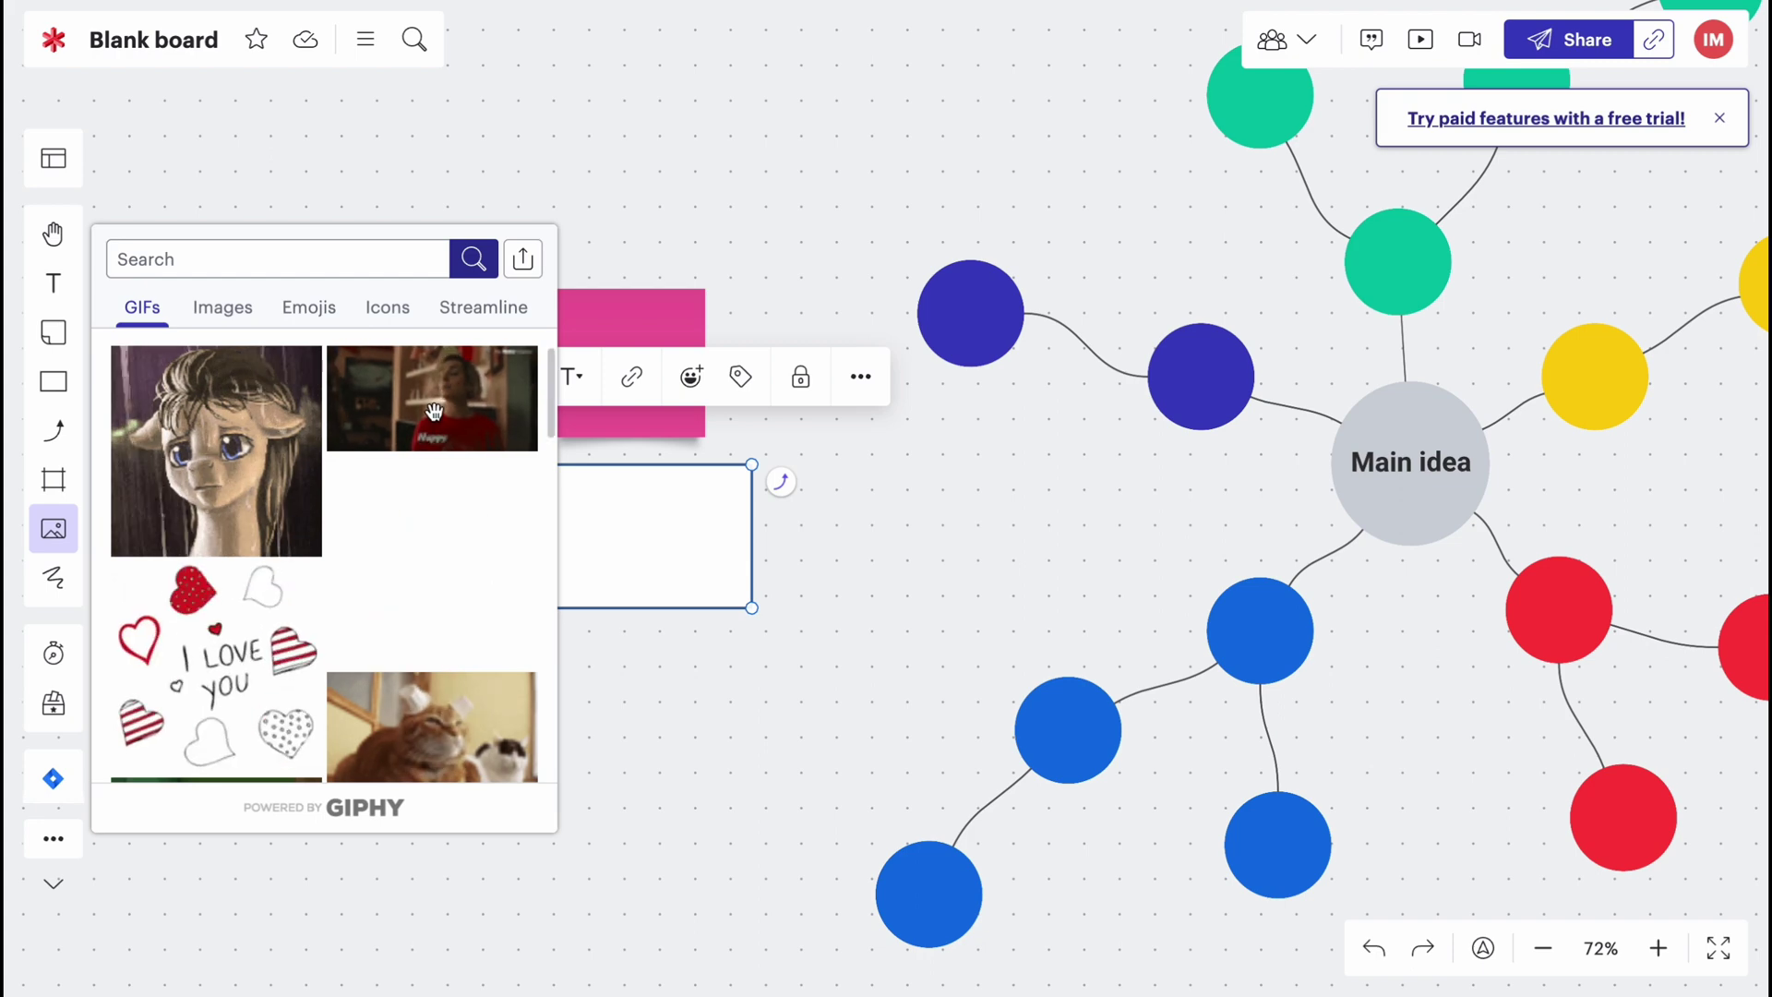
{"action": "left_click_drag", "start_coordinate": [461, 414], "coordinate": [694, 203]}
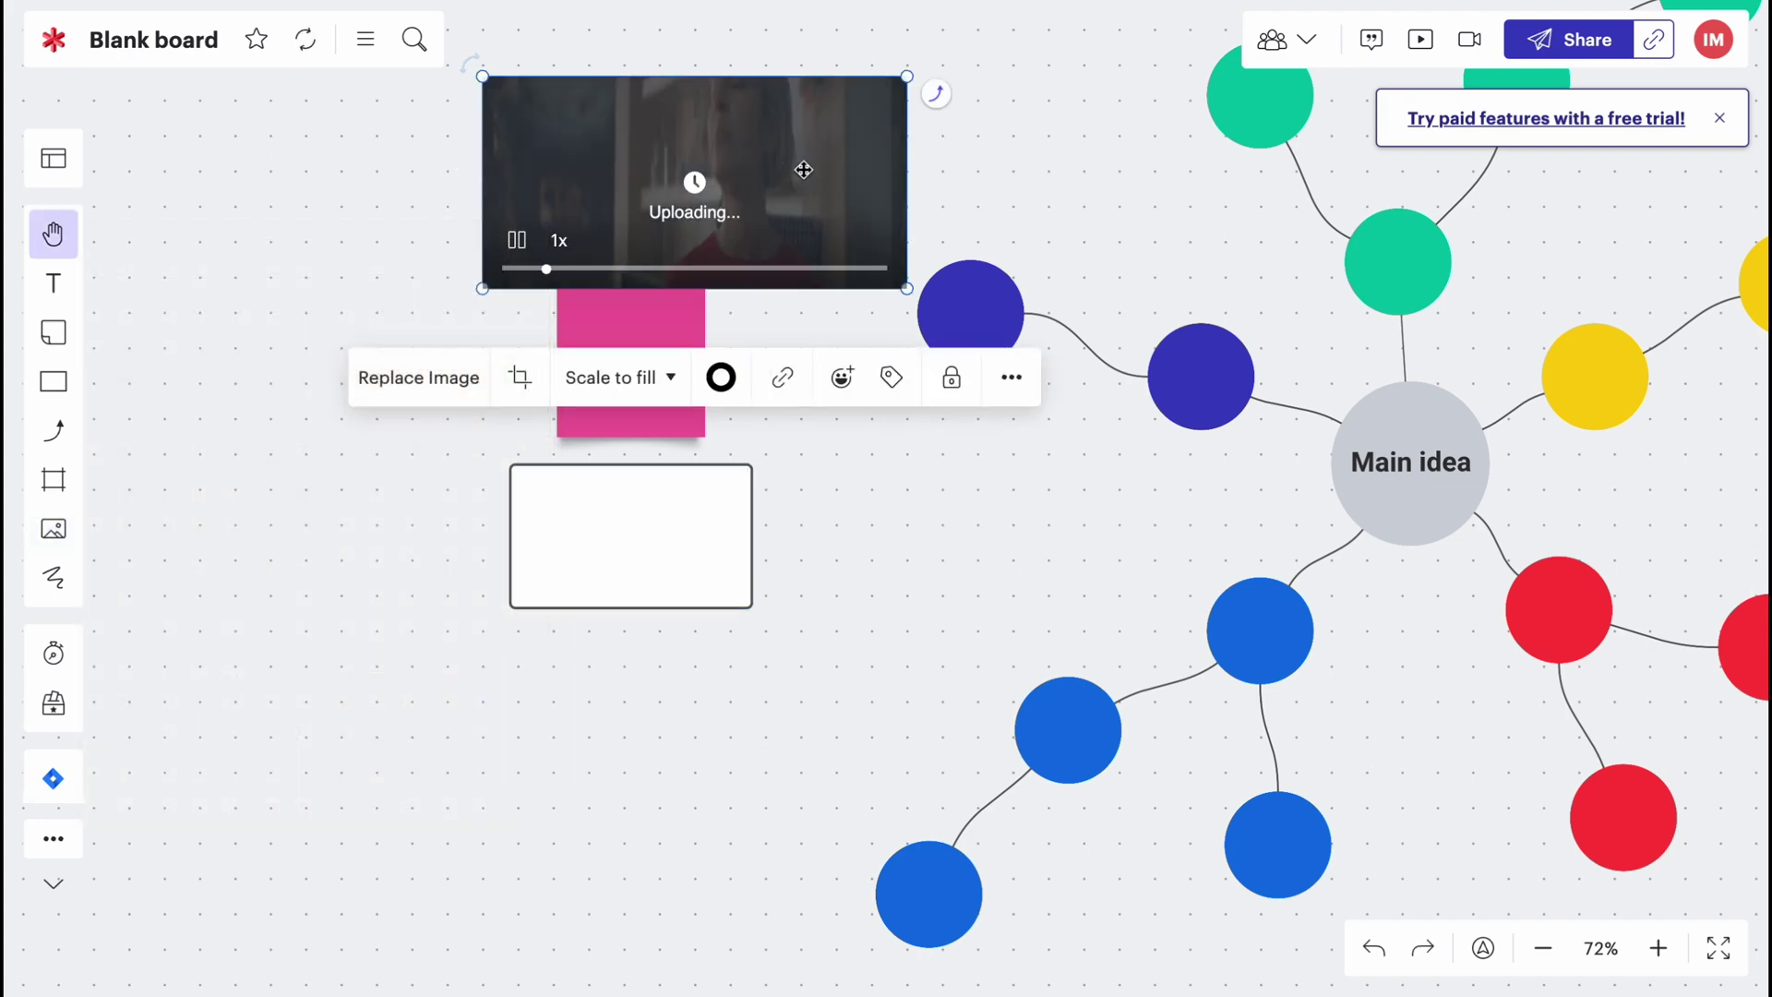
{"action": "left_click_drag", "start_coordinate": [804, 170], "coordinate": [793, 129]}
{"action": "left_click_drag", "start_coordinate": [907, 253], "coordinate": [784, 190]}
{"action": "left_click", "coordinate": [716, 137]}
{"action": "left_click_drag", "start_coordinate": [692, 115], "coordinate": [715, 153]}
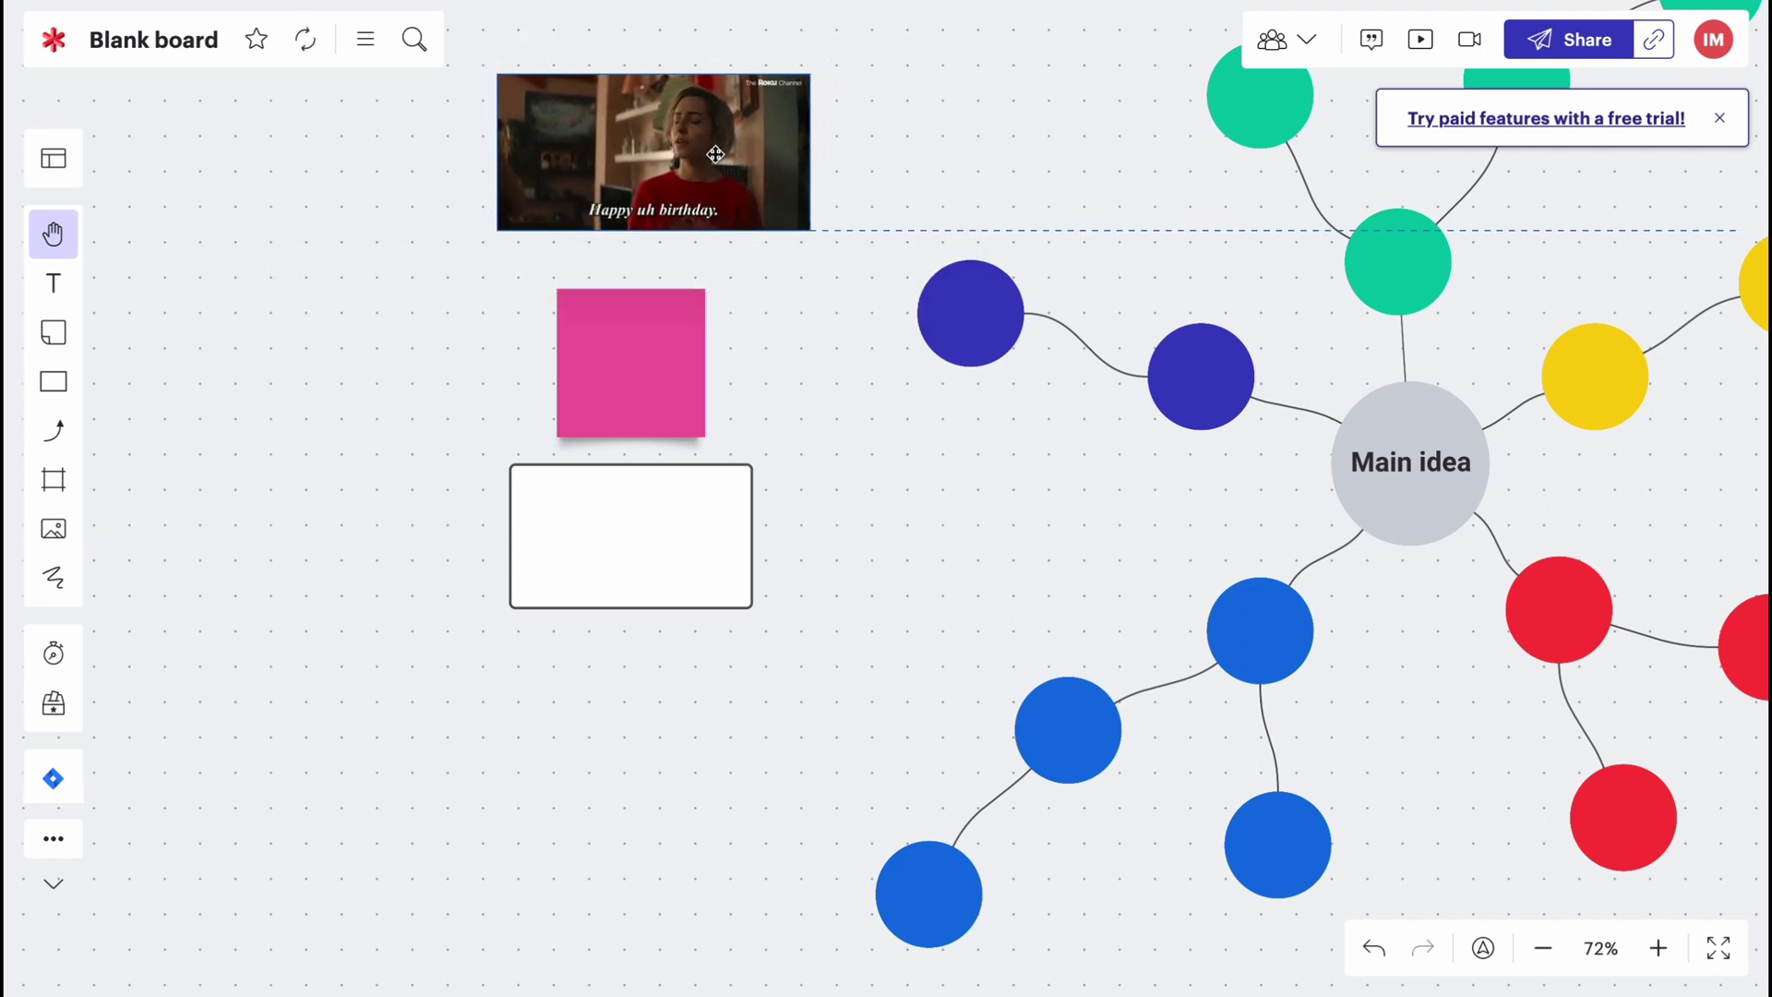
Draw an orange freehand stroke below the rectangle, then undo it
{"action": "left_click", "coordinate": [52, 580]}
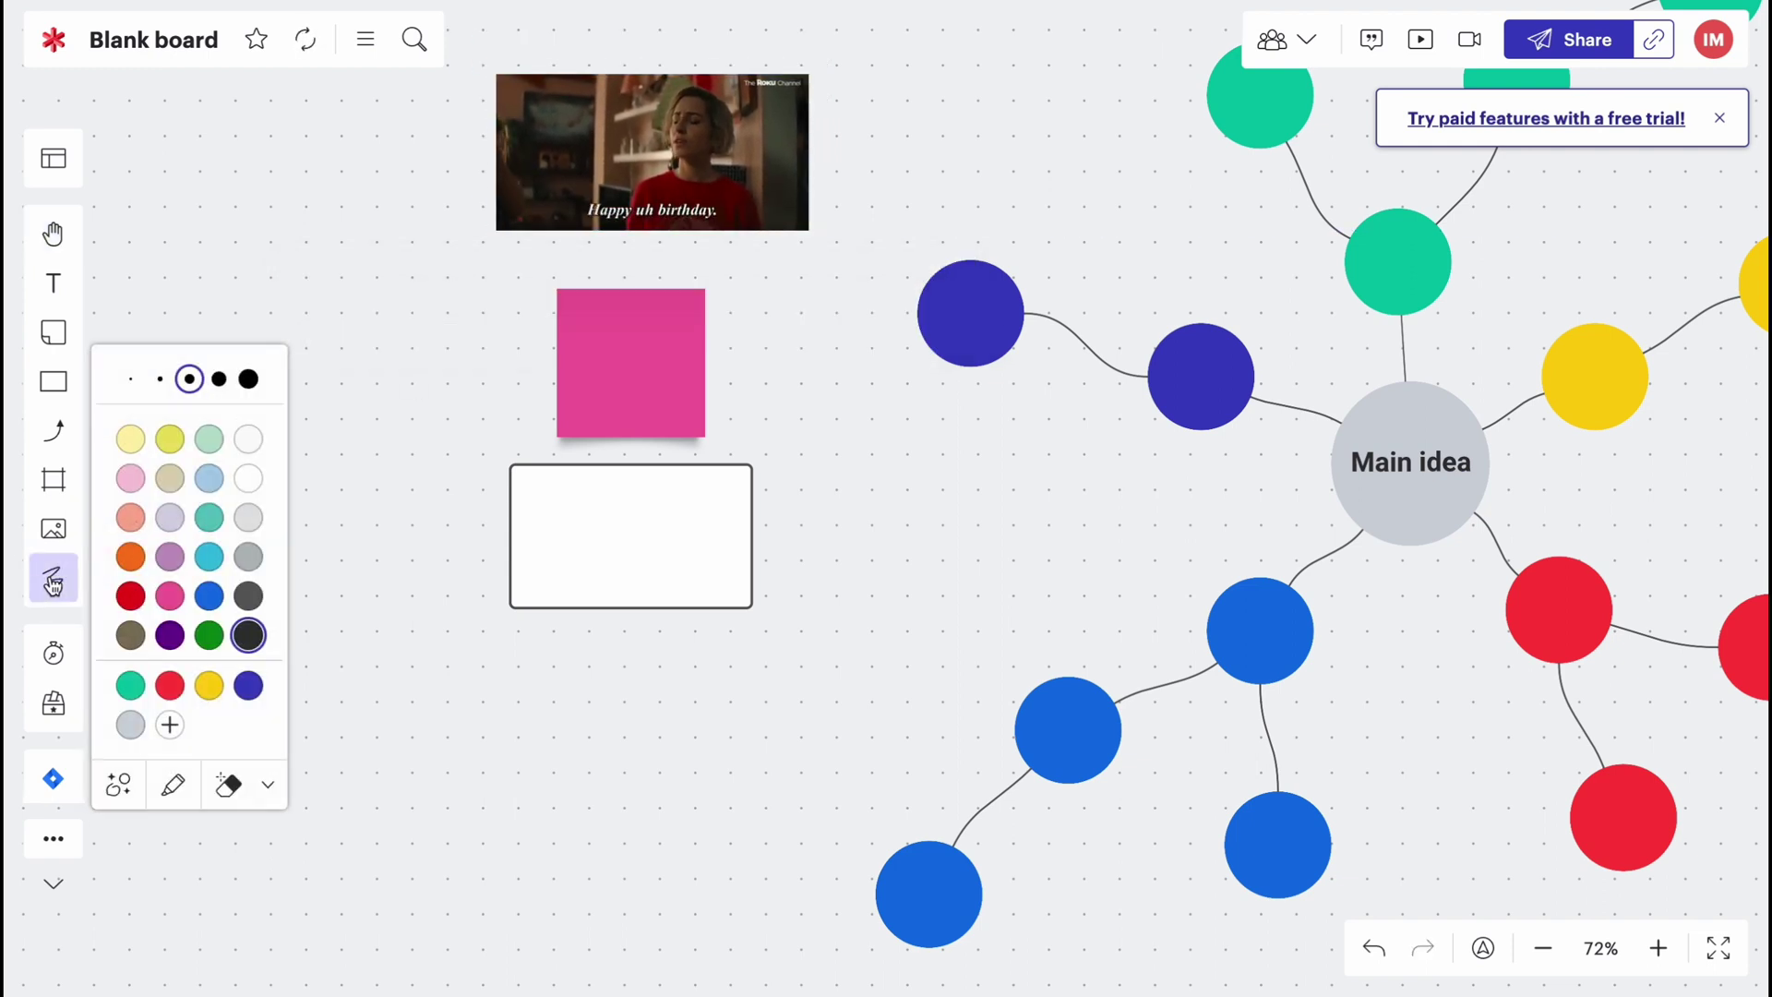
{"action": "left_click", "coordinate": [130, 557]}
{"action": "mouse_move", "coordinate": [474, 741]}
{"action": "left_mouse_down"}
{"action": "mouse_move", "coordinate": [565, 663]}
{"action": "mouse_move", "coordinate": [486, 763]}
{"action": "mouse_move", "coordinate": [625, 716]}
{"action": "left_mouse_up"}
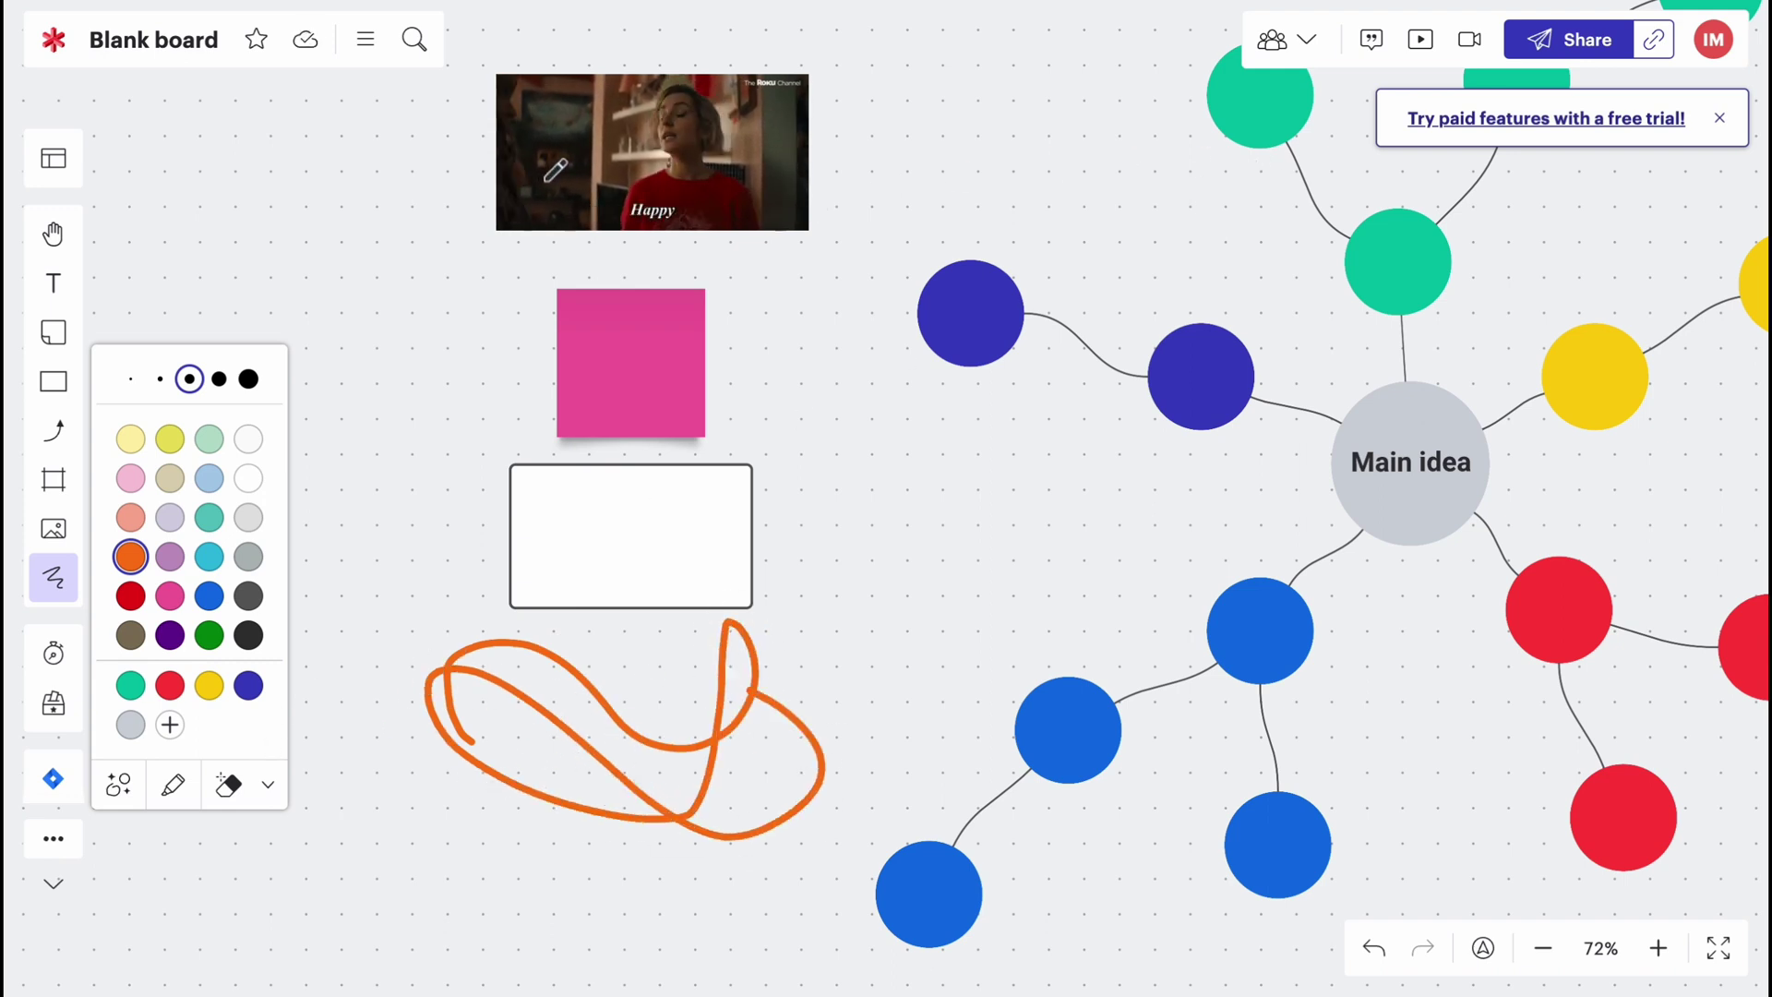
{"action": "key", "text": "ctrl+z"}
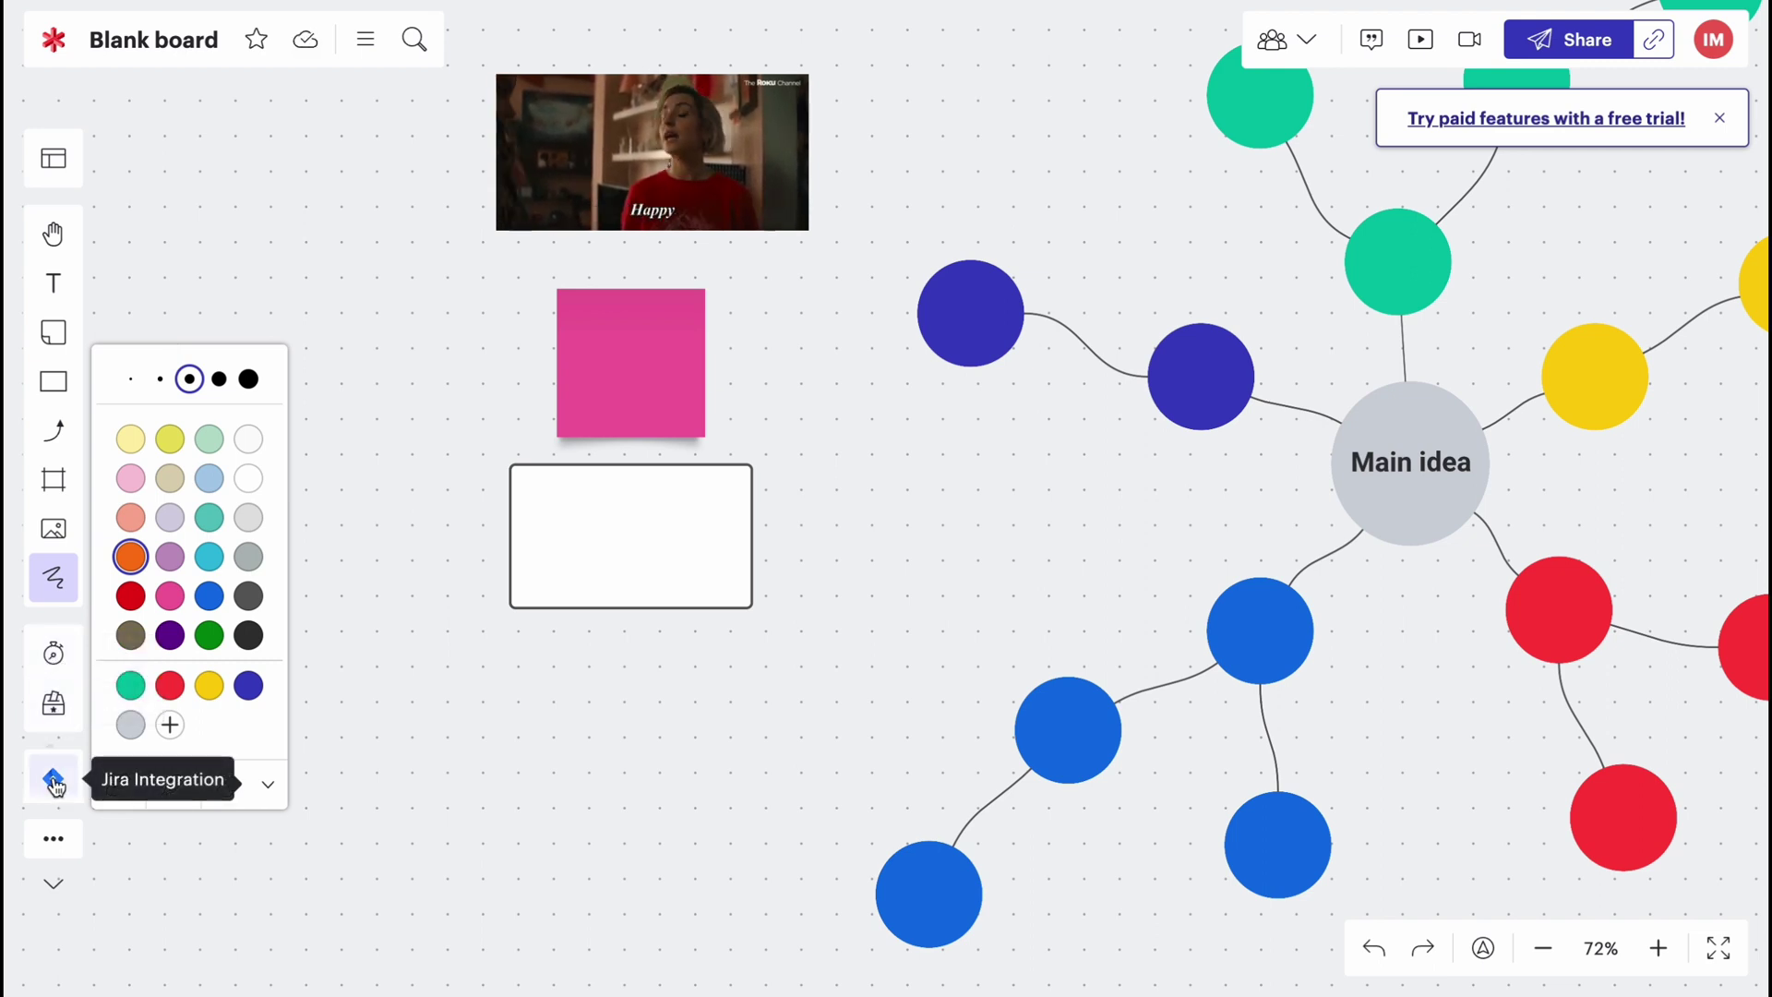
{"action": "left_click", "coordinate": [53, 838]}
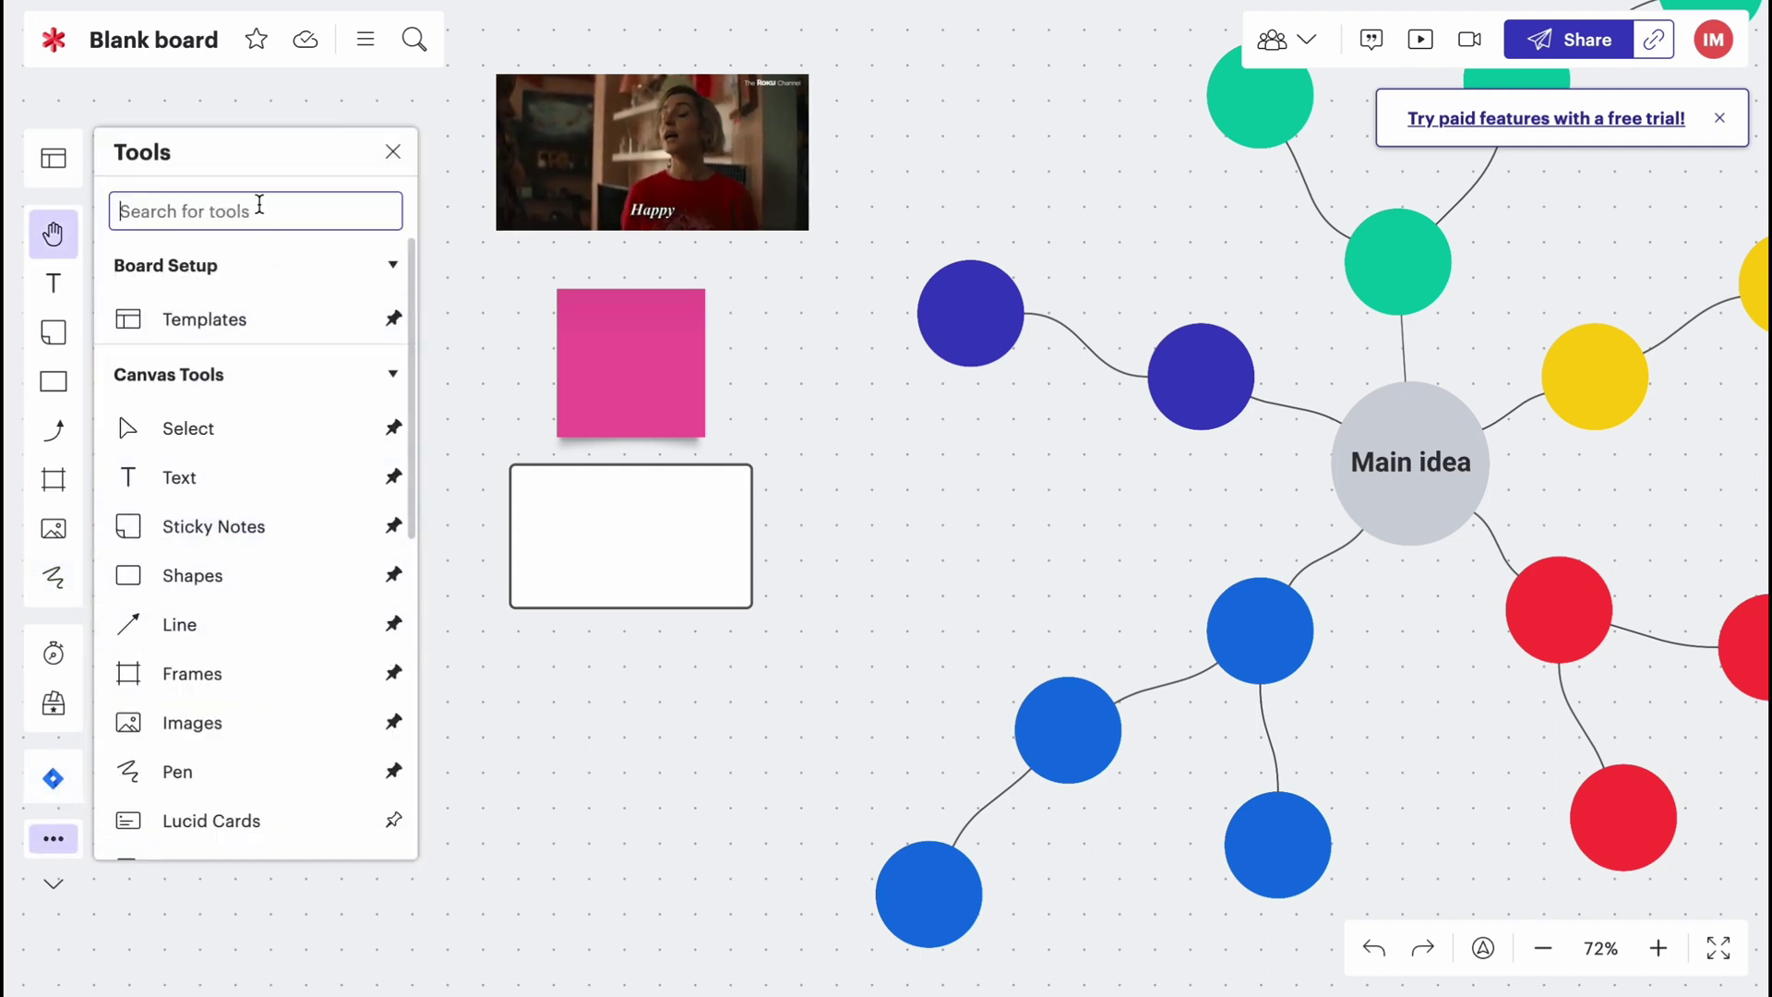
{"action": "scroll", "coordinate": [222, 416], "scroll_direction": "down", "scroll_amount": 1}
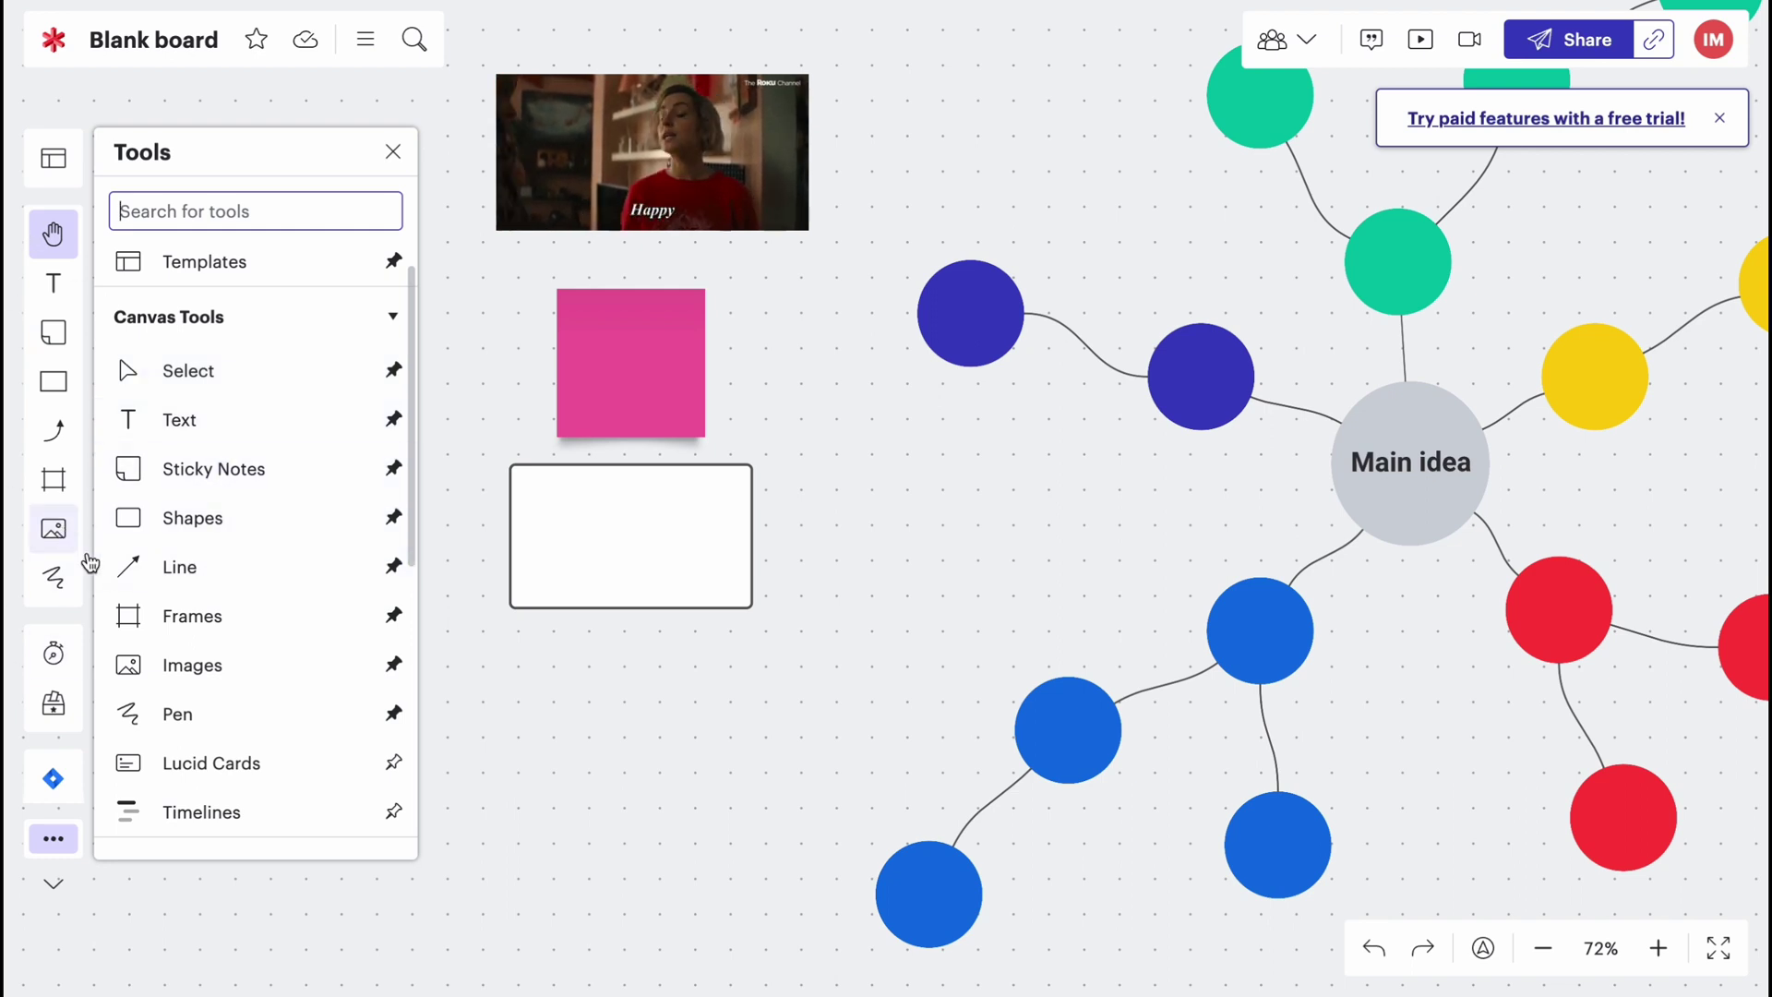
{"action": "scroll", "coordinate": [284, 625], "scroll_direction": "down", "scroll_amount": 5}
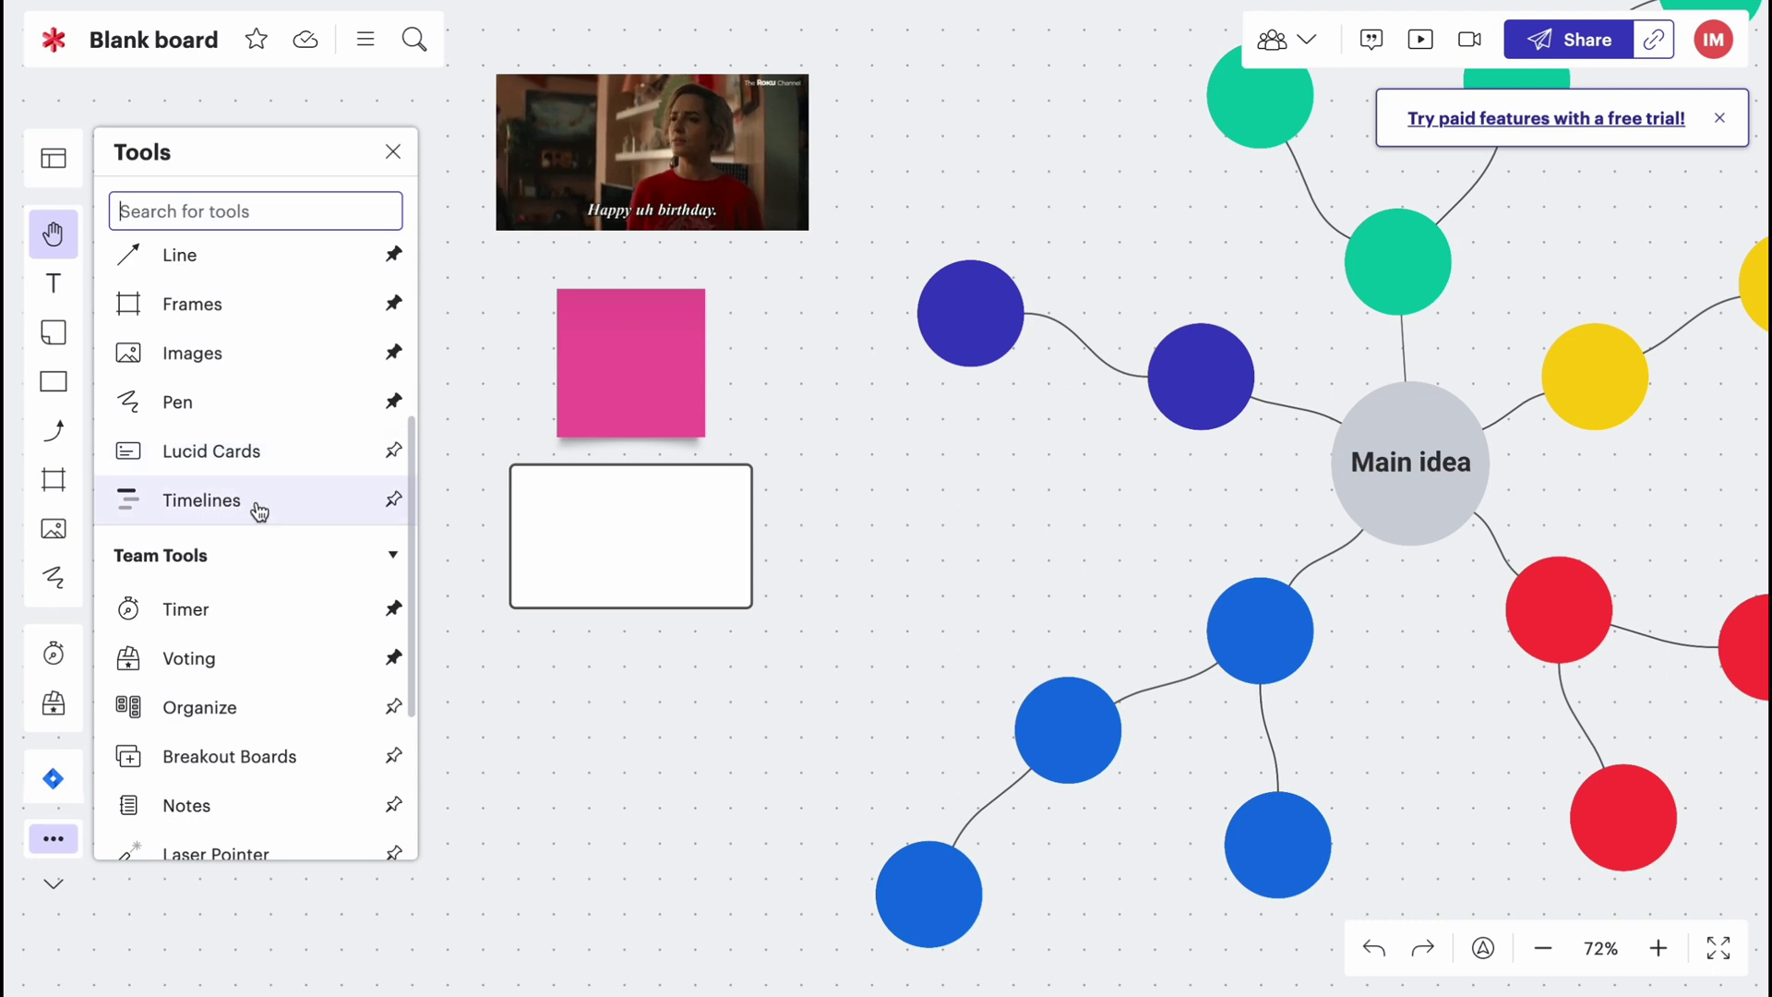
{"action": "scroll", "coordinate": [237, 646], "scroll_direction": "down", "scroll_amount": 1}
{"action": "scroll", "coordinate": [238, 720], "scroll_direction": "down", "scroll_amount": 1}
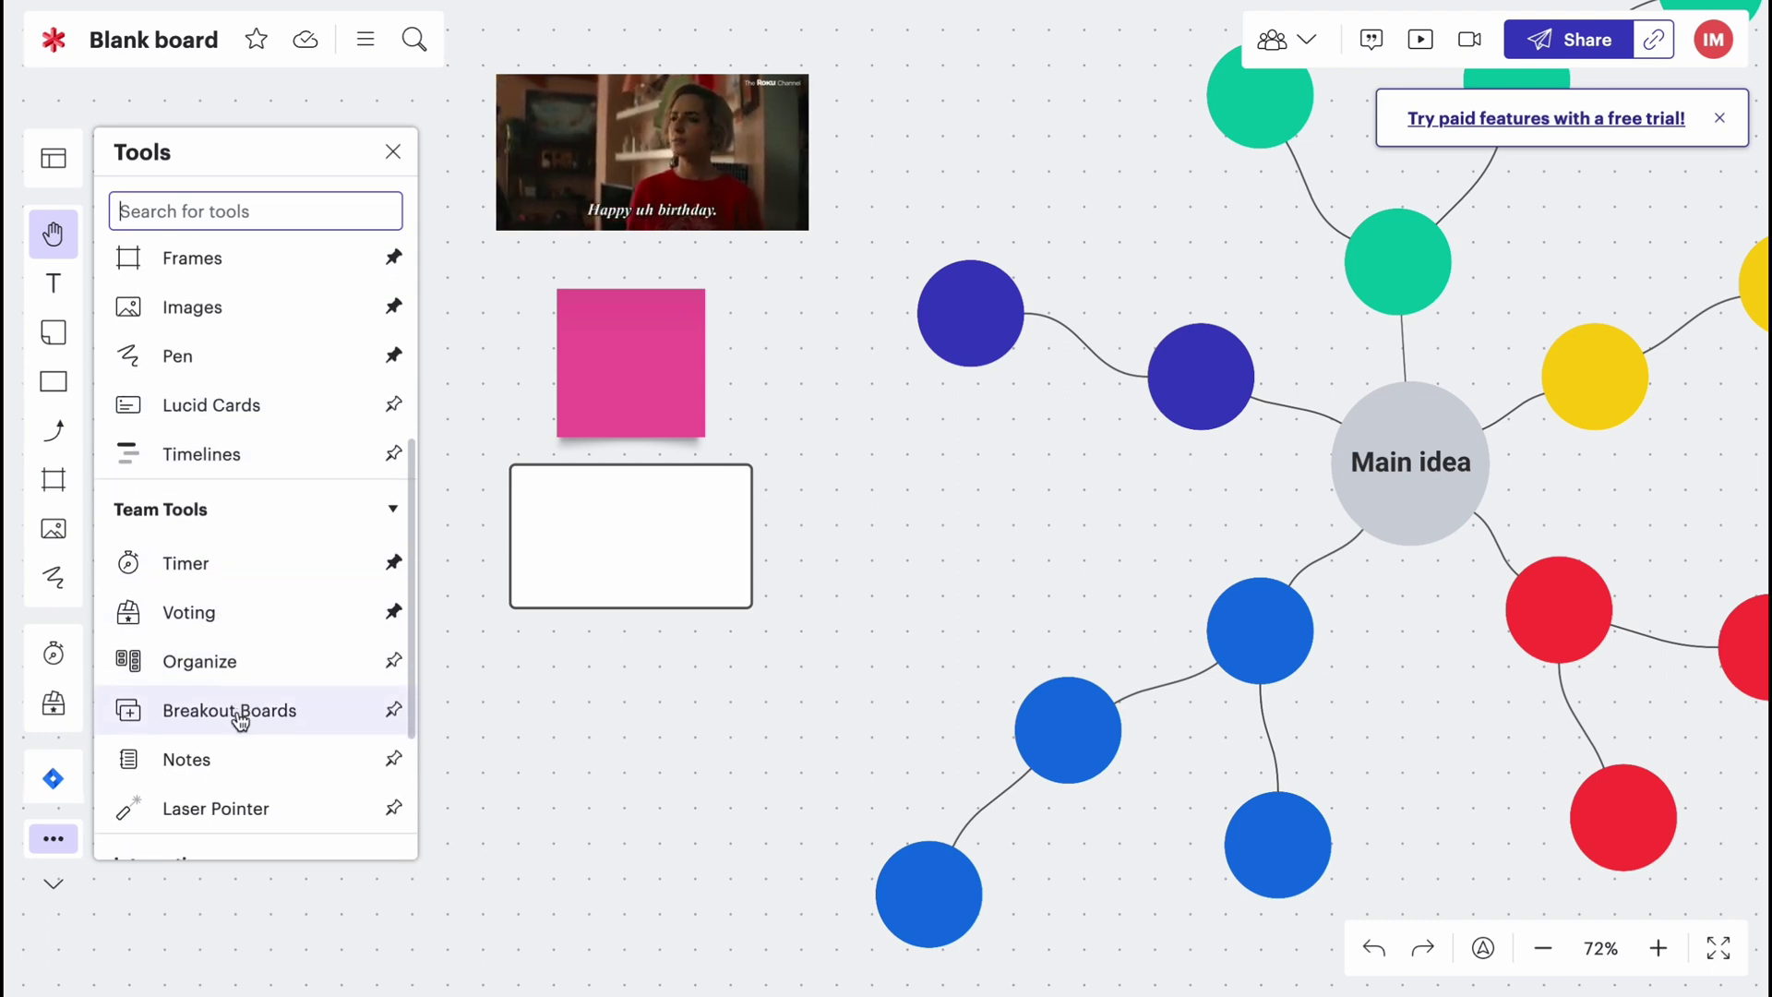
{"action": "scroll", "coordinate": [226, 720], "scroll_direction": "down", "scroll_amount": 2}
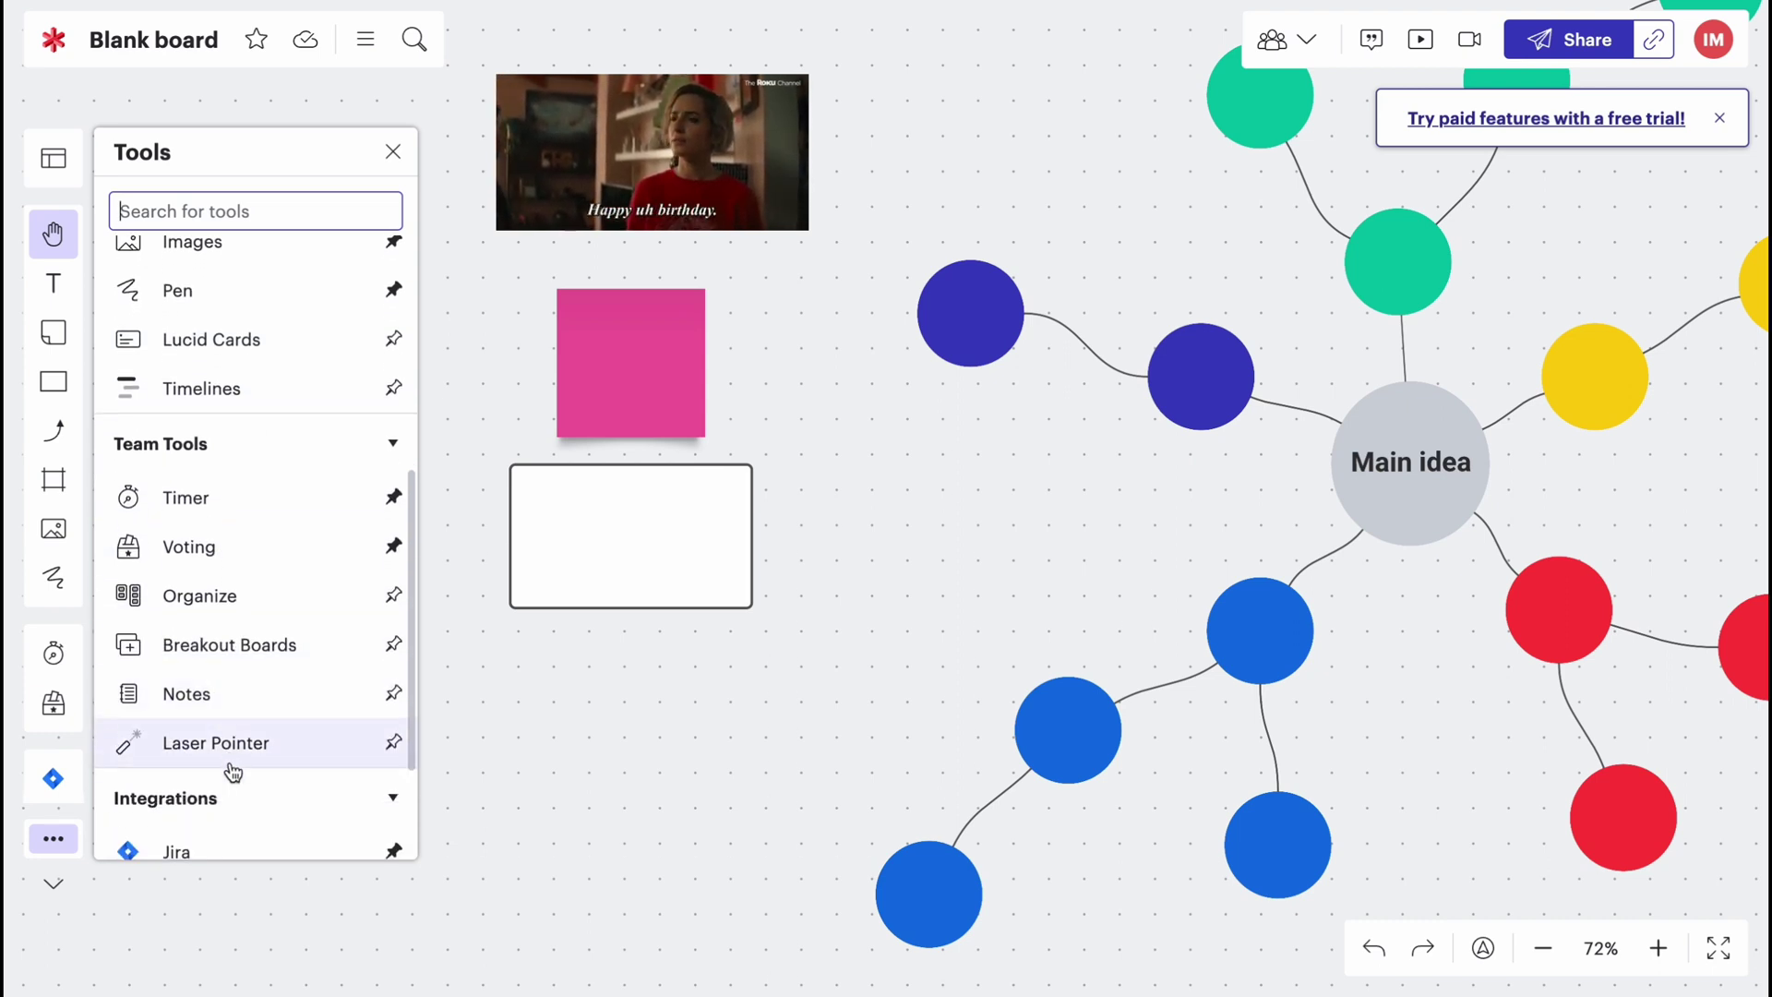
{"action": "scroll", "coordinate": [233, 762], "scroll_direction": "down", "scroll_amount": 4}
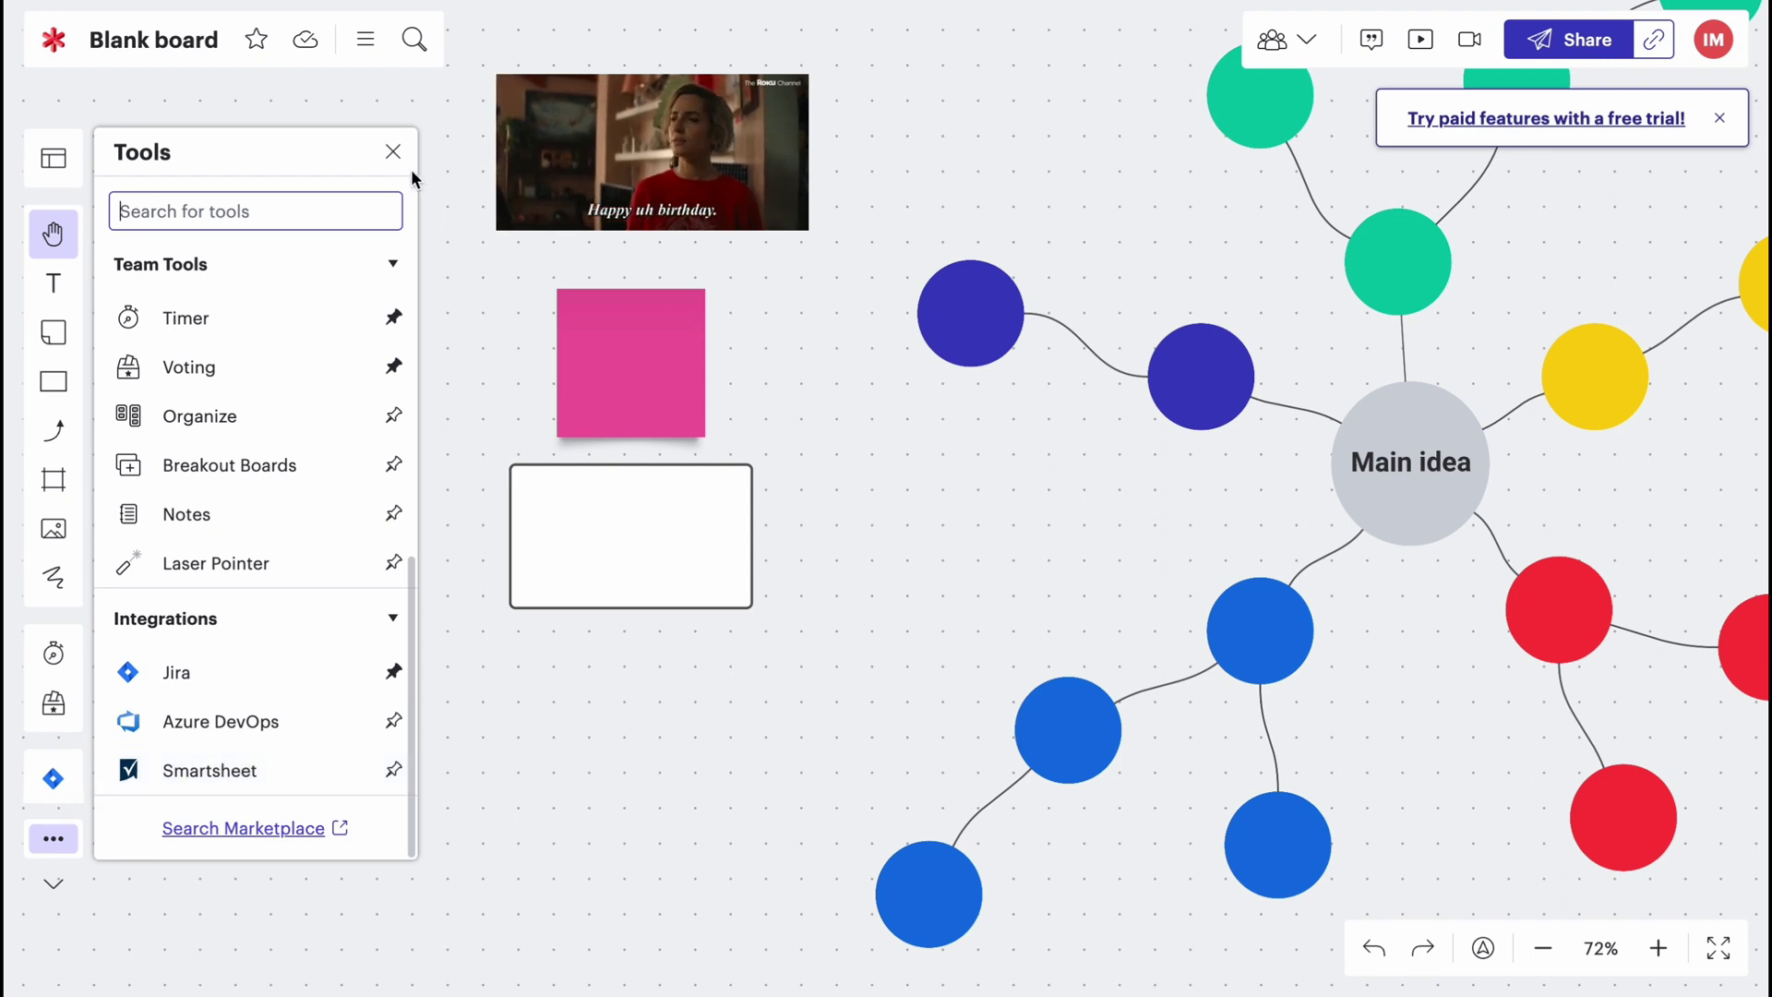
{"action": "scroll", "coordinate": [300, 480], "scroll_direction": "up", "scroll_amount": 3}
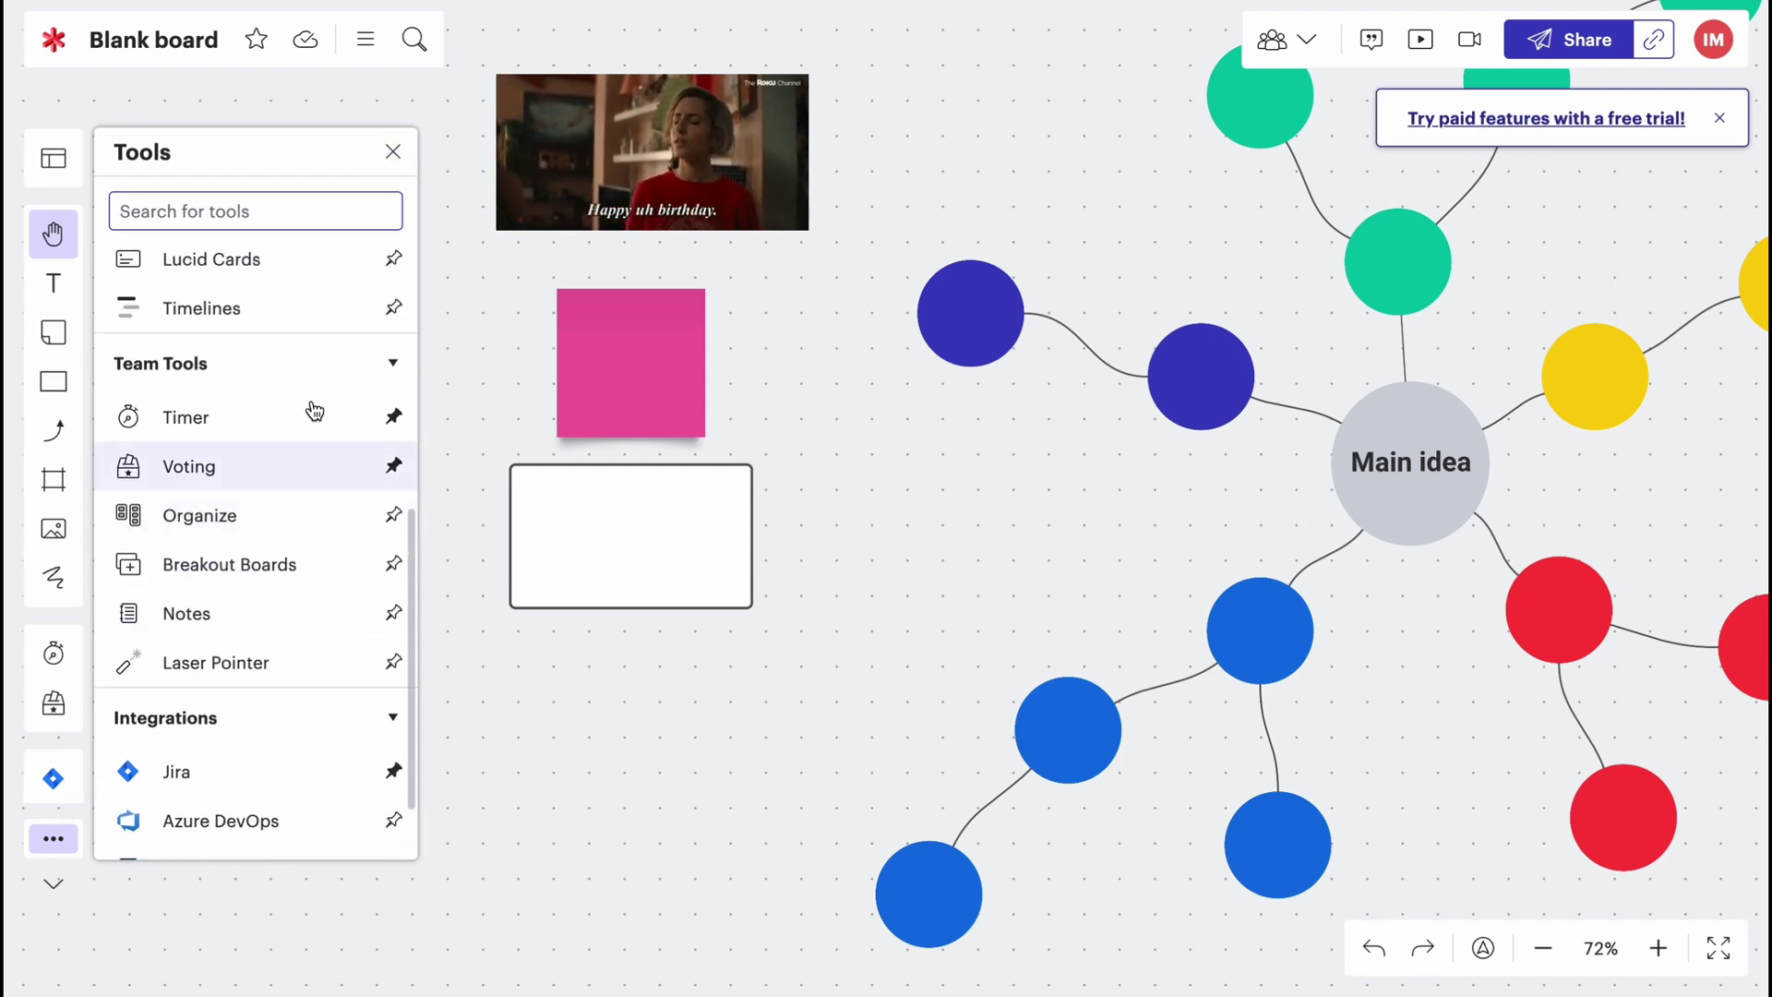
{"action": "left_click", "coordinate": [393, 151]}
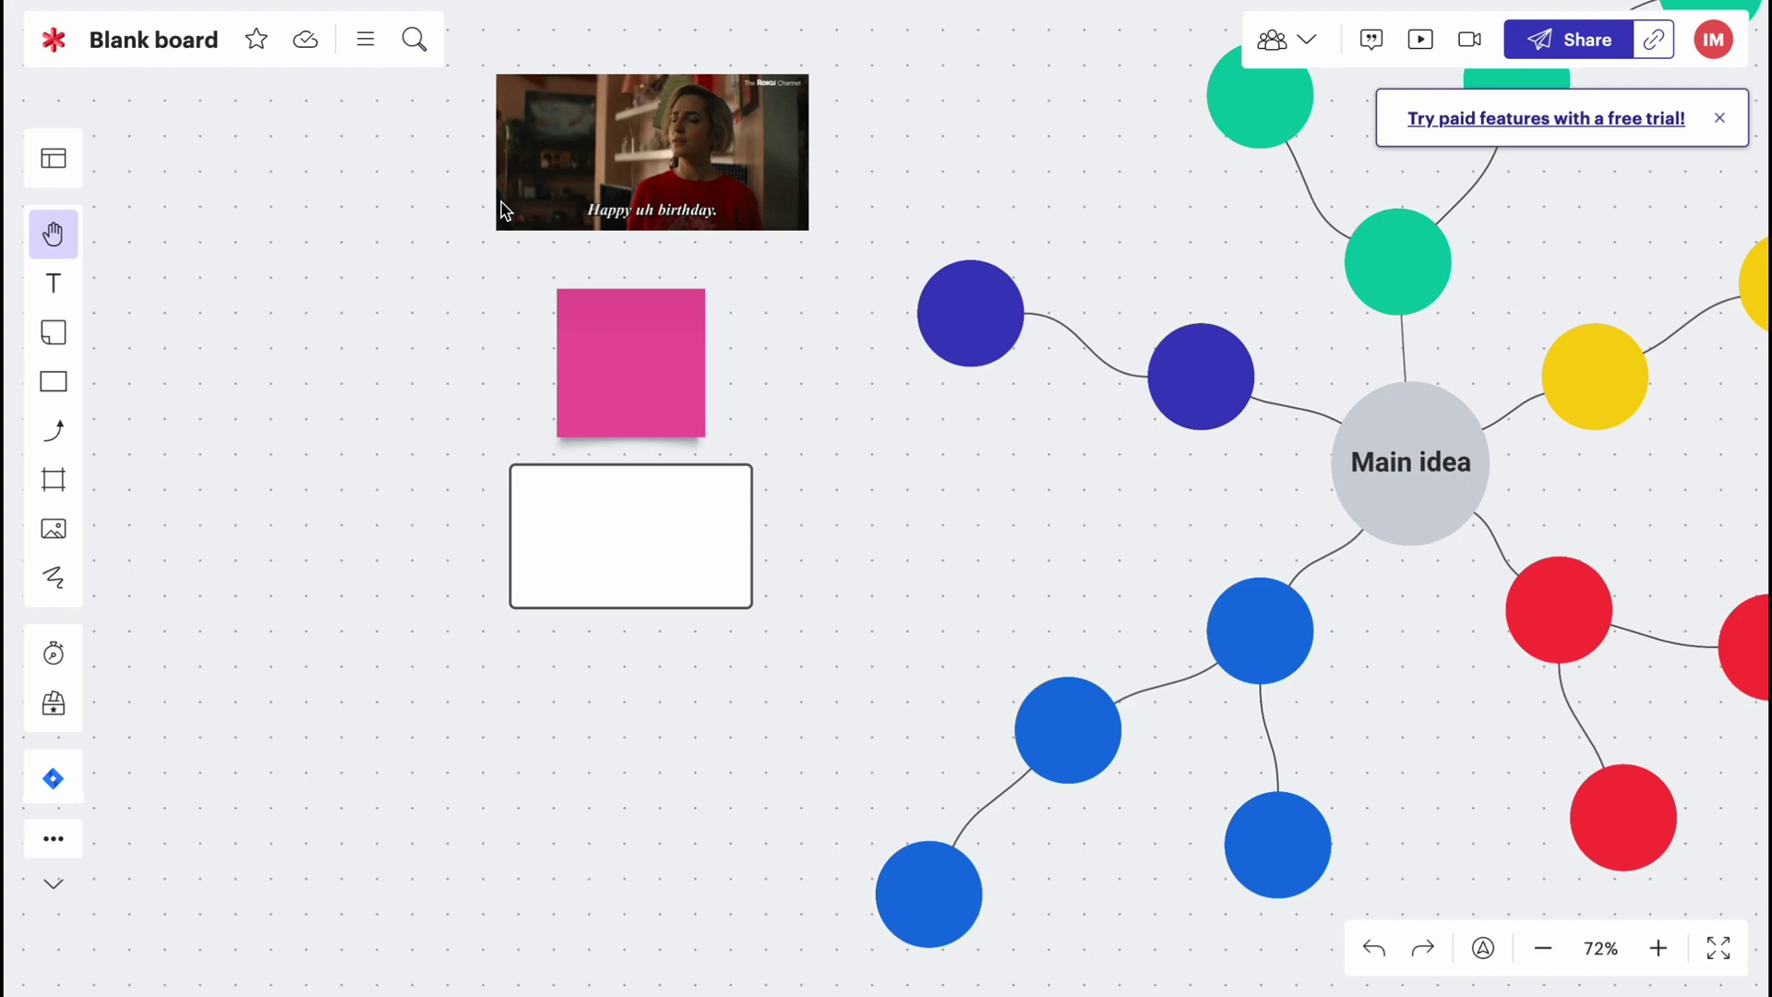
{"action": "scroll", "coordinate": [878, 263], "scroll_direction": "right", "scroll_amount": 5}
{"action": "scroll", "coordinate": [875, 288], "scroll_direction": "down", "scroll_amount": 5}
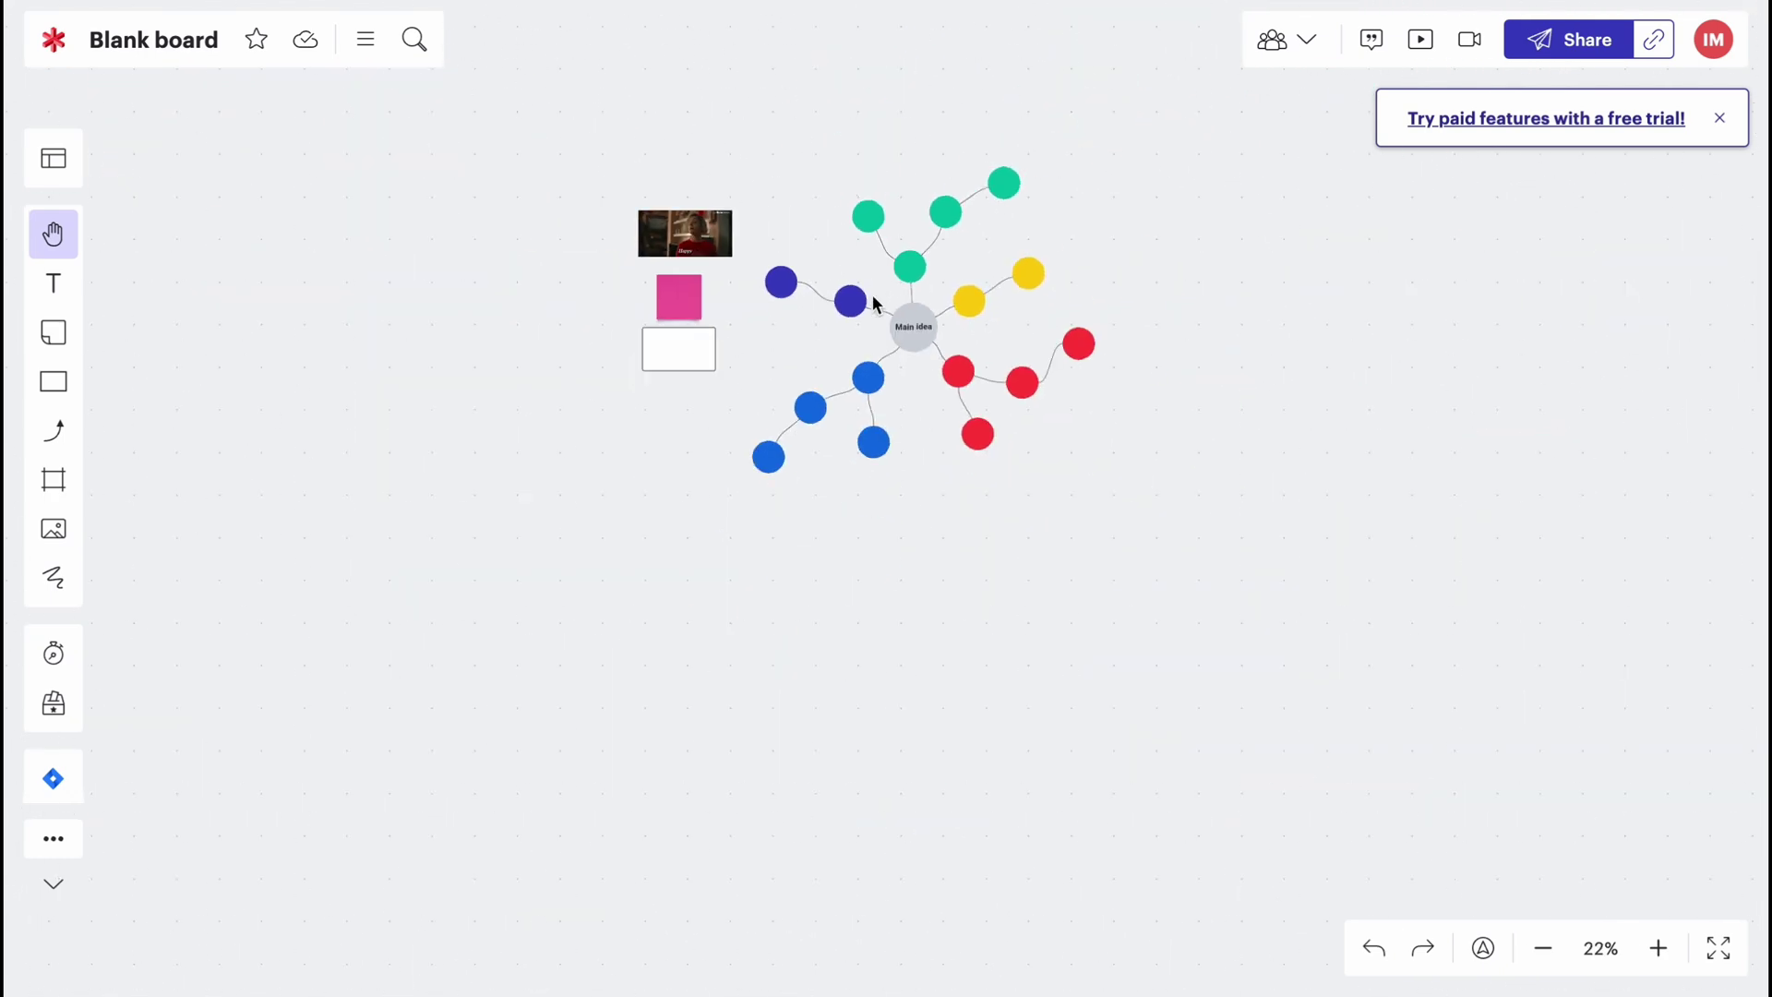
{"action": "scroll", "coordinate": [882, 336], "scroll_direction": "up", "scroll_amount": 4}
{"action": "scroll", "coordinate": [888, 346], "scroll_direction": "up", "scroll_amount": 1}
{"action": "scroll", "coordinate": [888, 346], "scroll_direction": "up", "scroll_amount": 2}
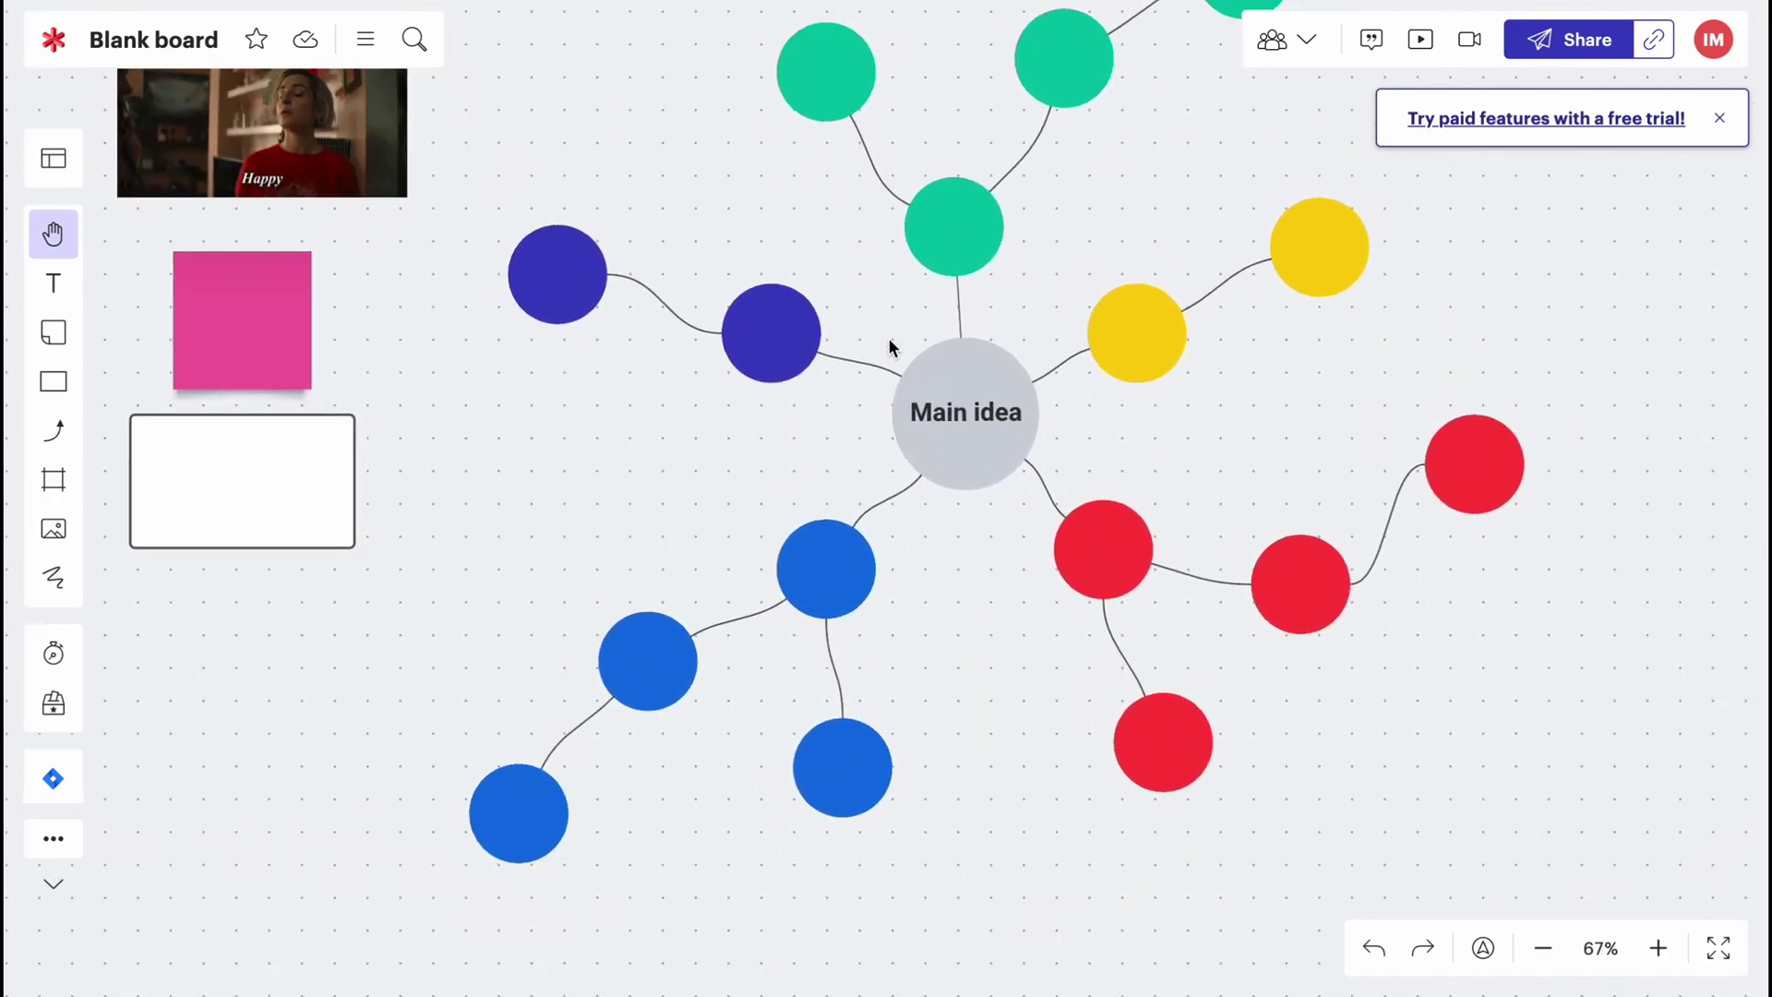
{"action": "scroll", "coordinate": [879, 432], "scroll_direction": "down", "scroll_amount": 4}
{"action": "scroll", "coordinate": [925, 429], "scroll_direction": "down", "scroll_amount": 2}
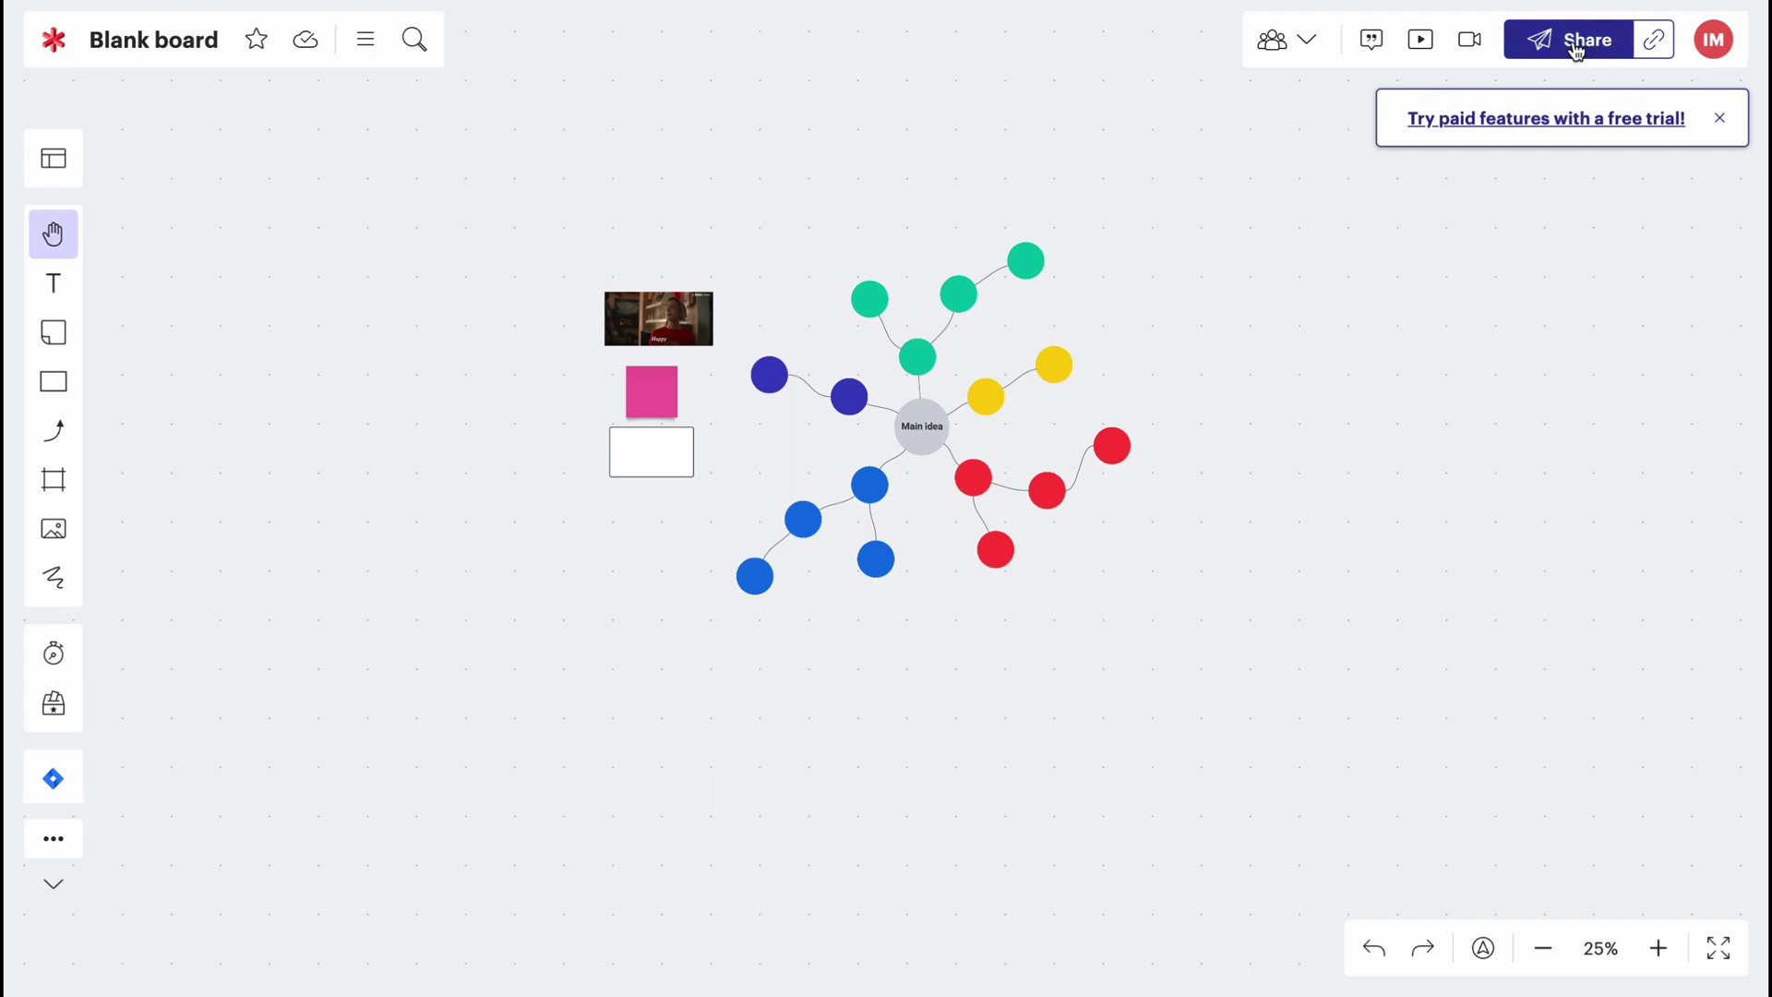
{"action": "left_click", "coordinate": [1580, 44]}
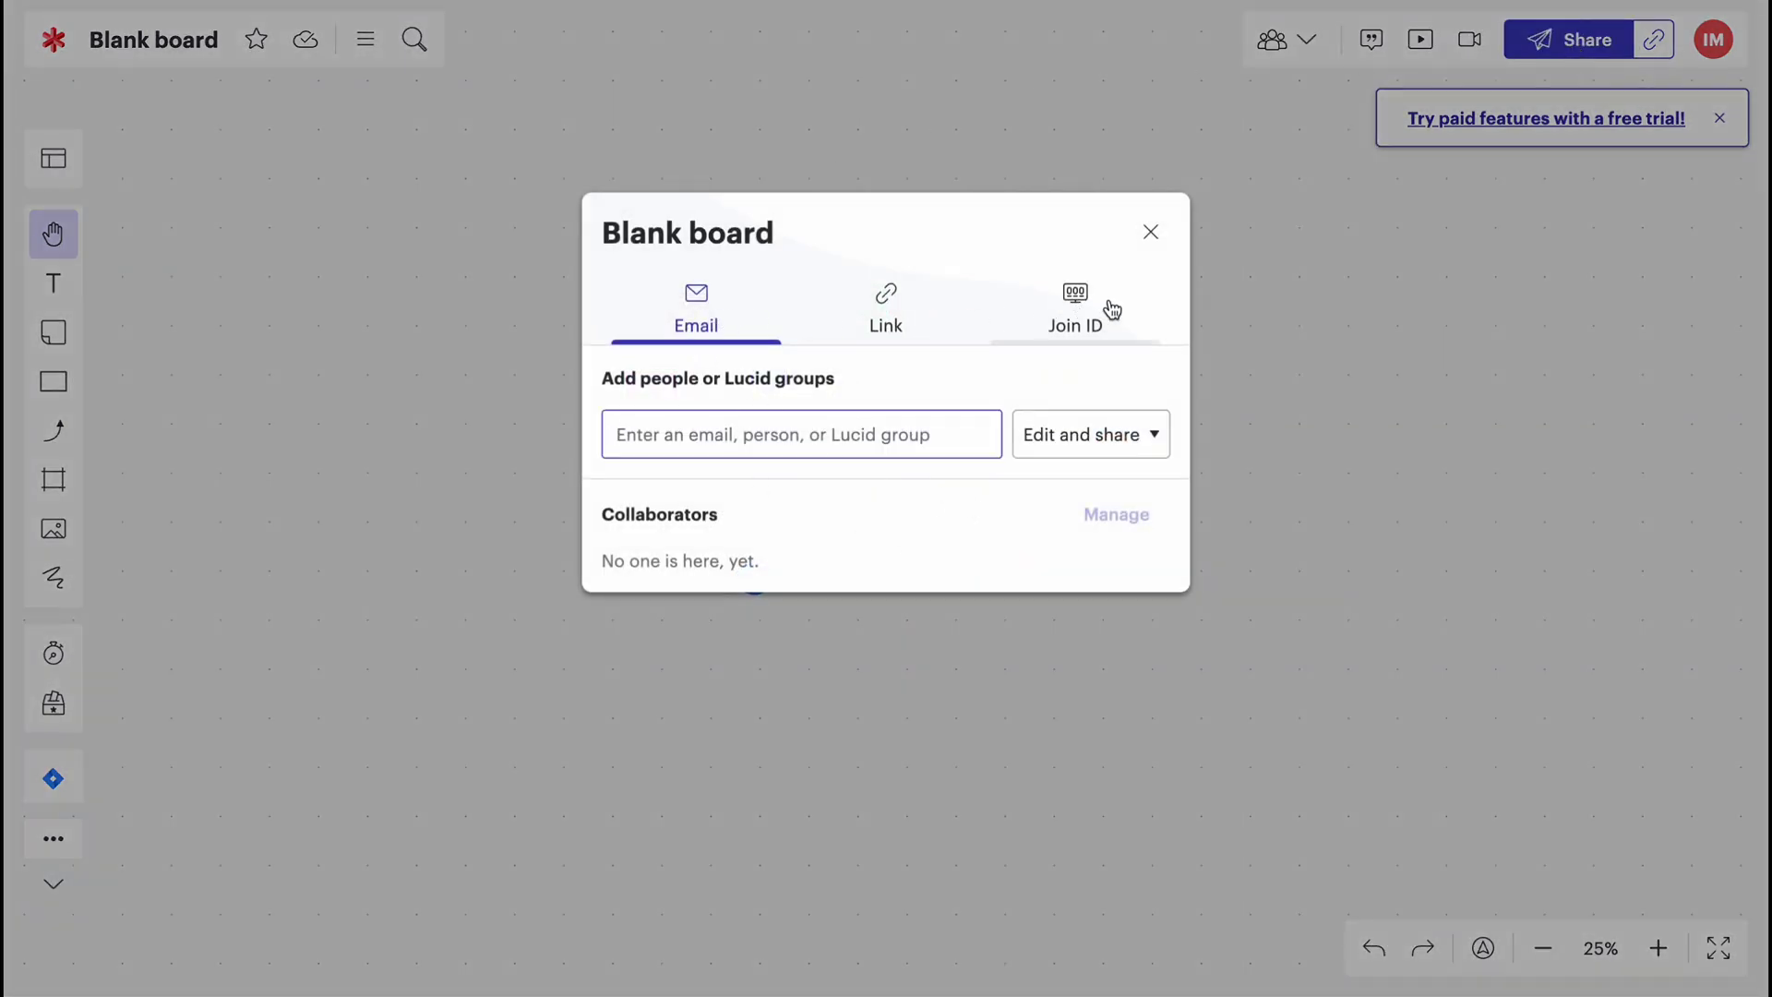
{"action": "left_click", "coordinate": [1150, 232]}
{"action": "scroll", "coordinate": [952, 384], "scroll_direction": "up", "scroll_amount": 5}
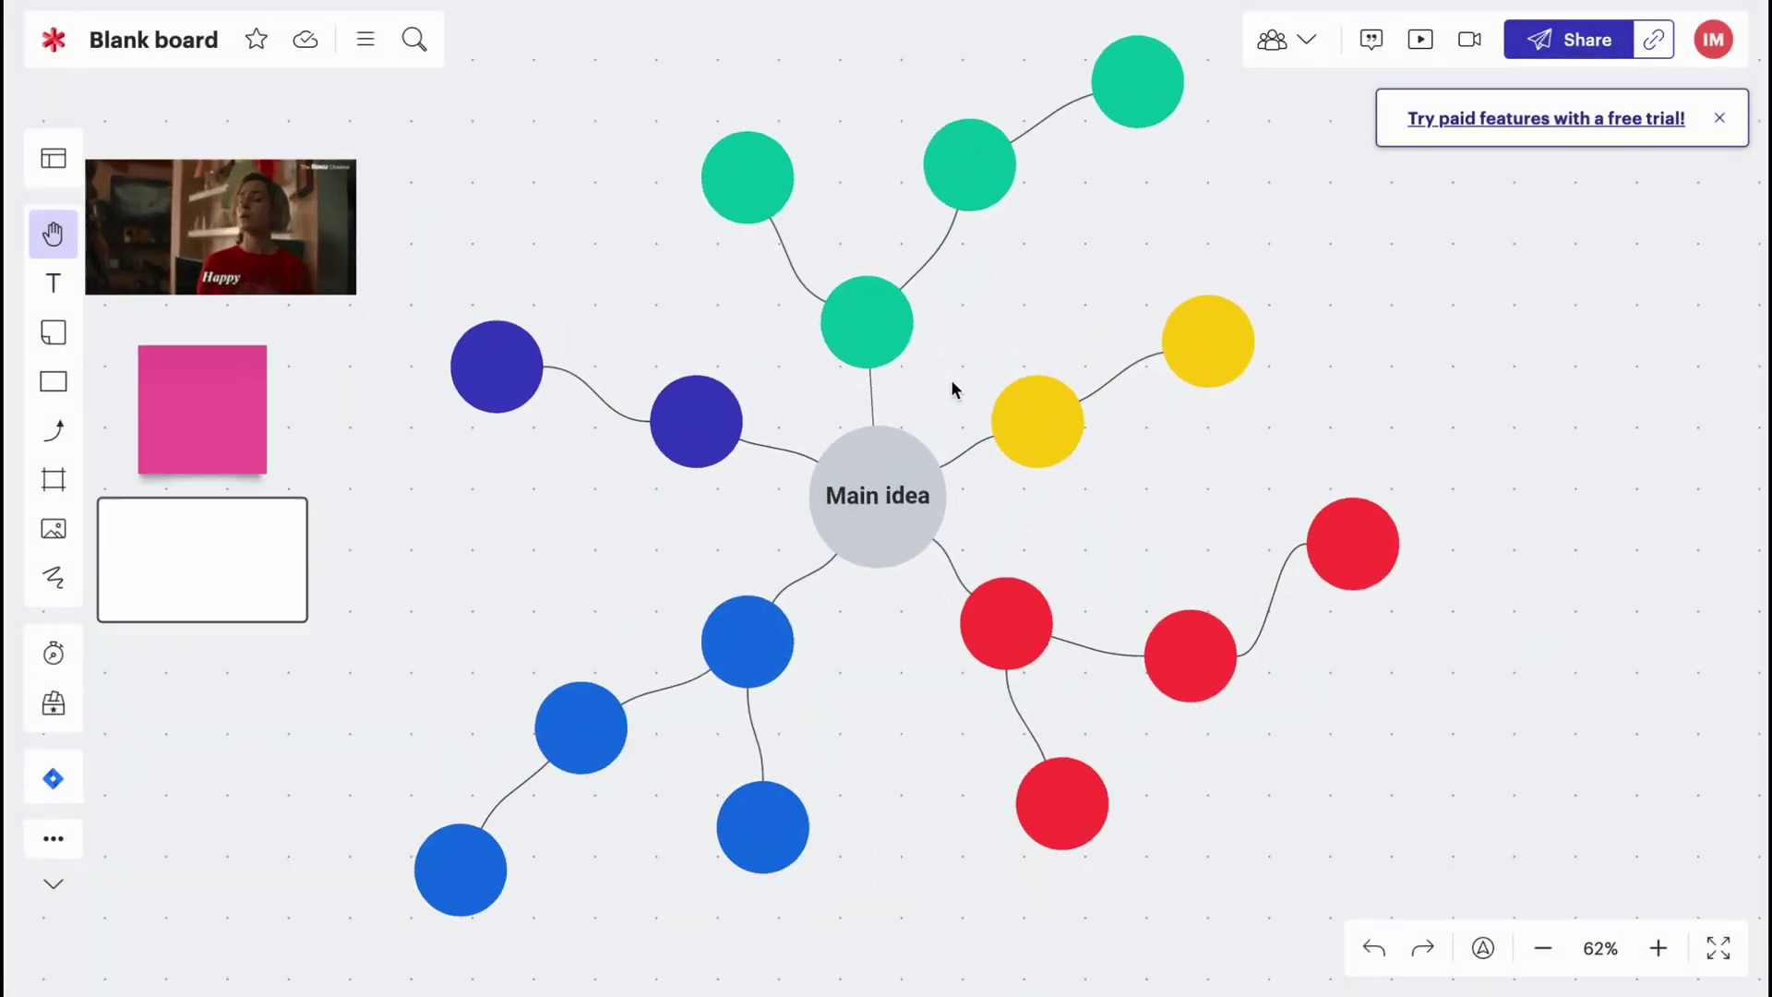
{"action": "scroll", "coordinate": [949, 386], "scroll_direction": "down", "scroll_amount": 1}
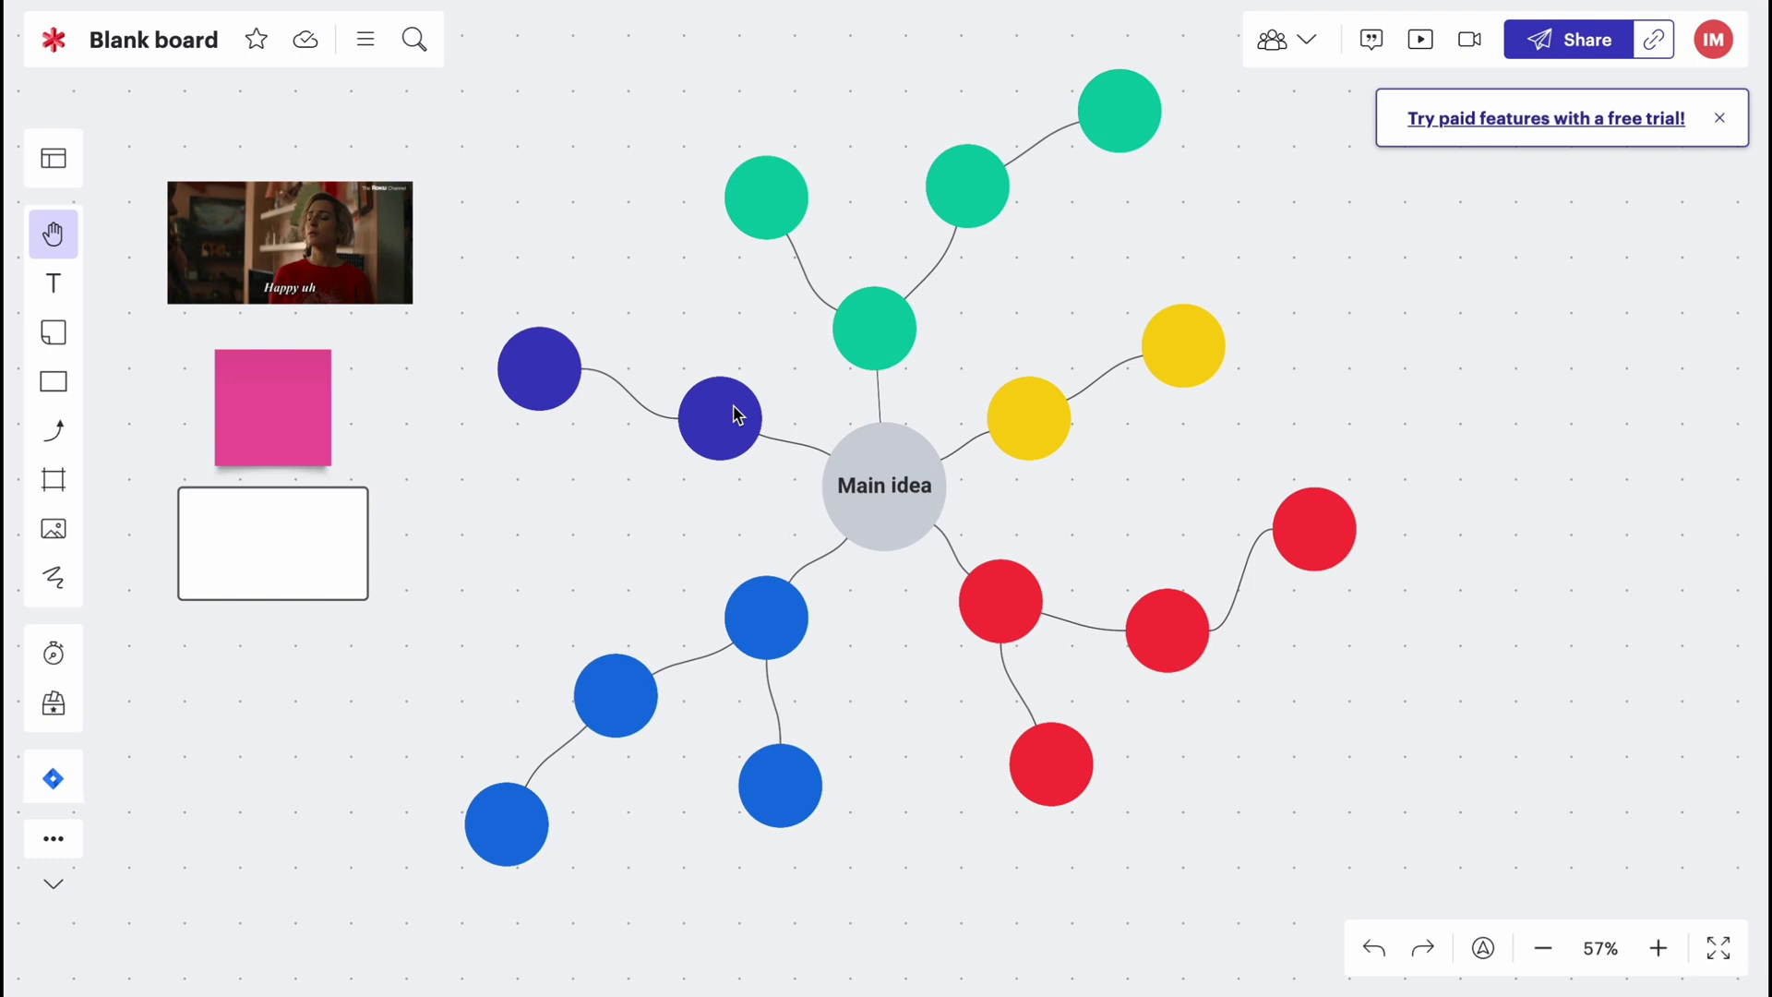
Move a teal node toward the centre and make its connector 8px thick
{"action": "left_click_drag", "start_coordinate": [772, 217], "coordinate": [858, 320]}
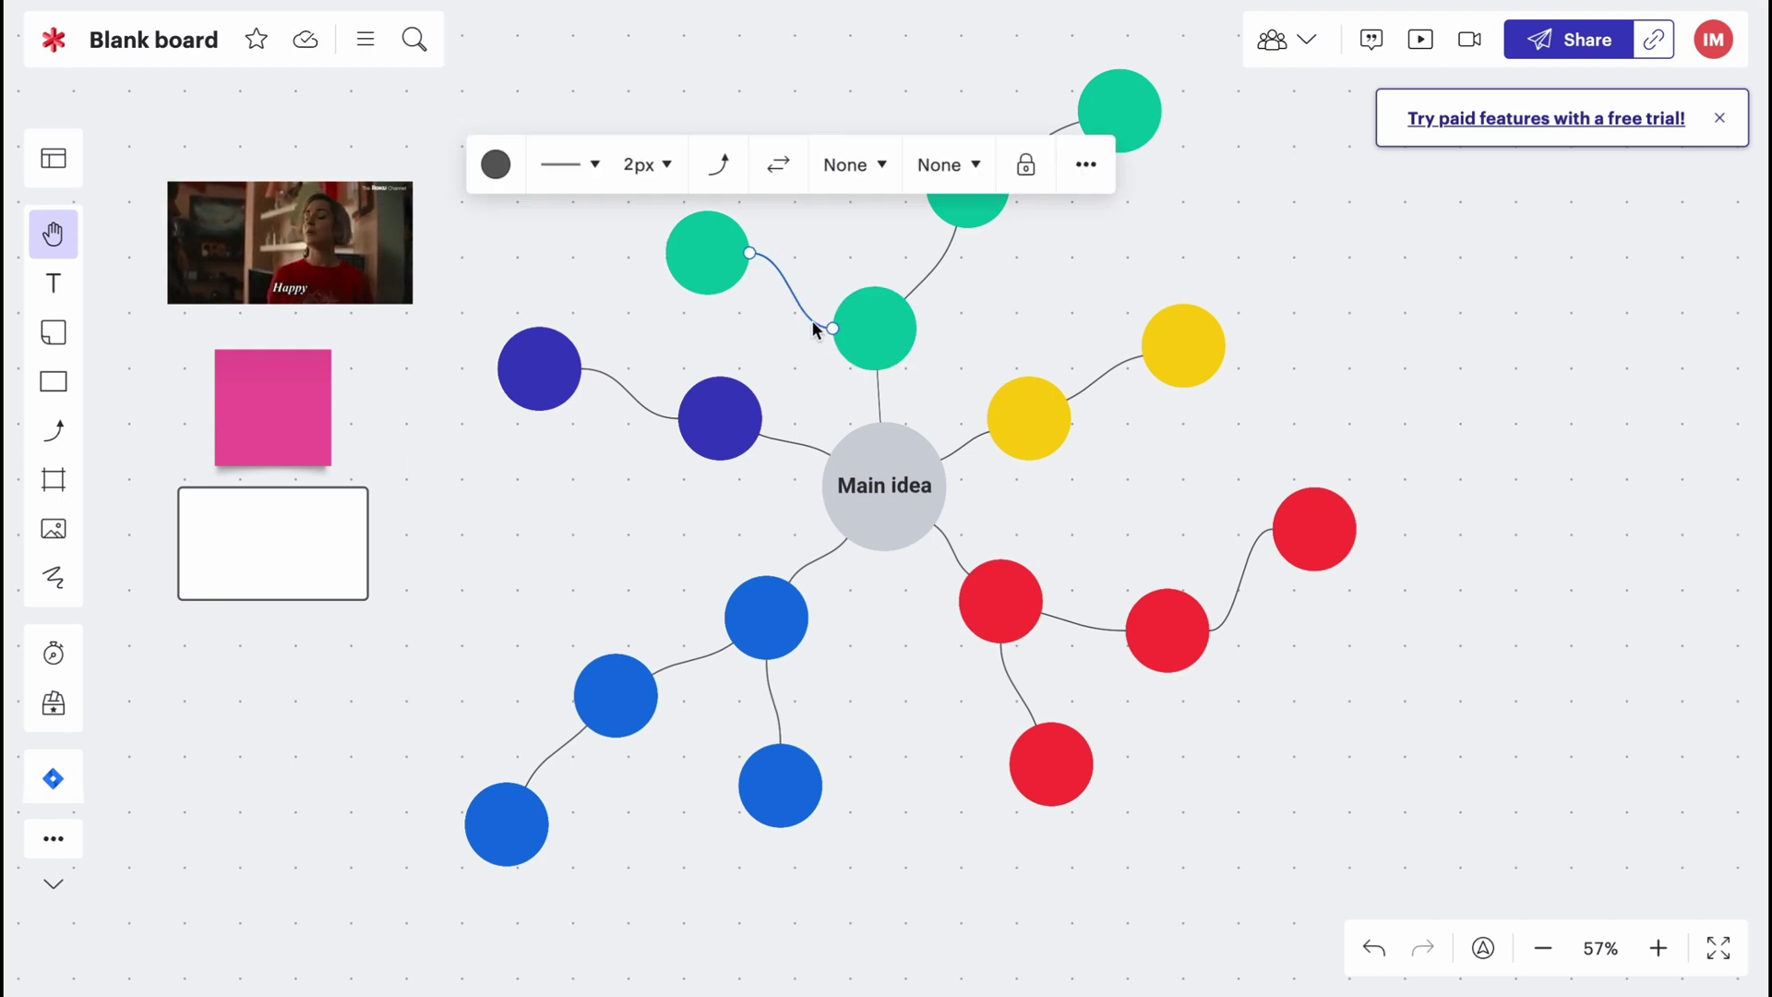
{"action": "left_click", "coordinate": [635, 163]}
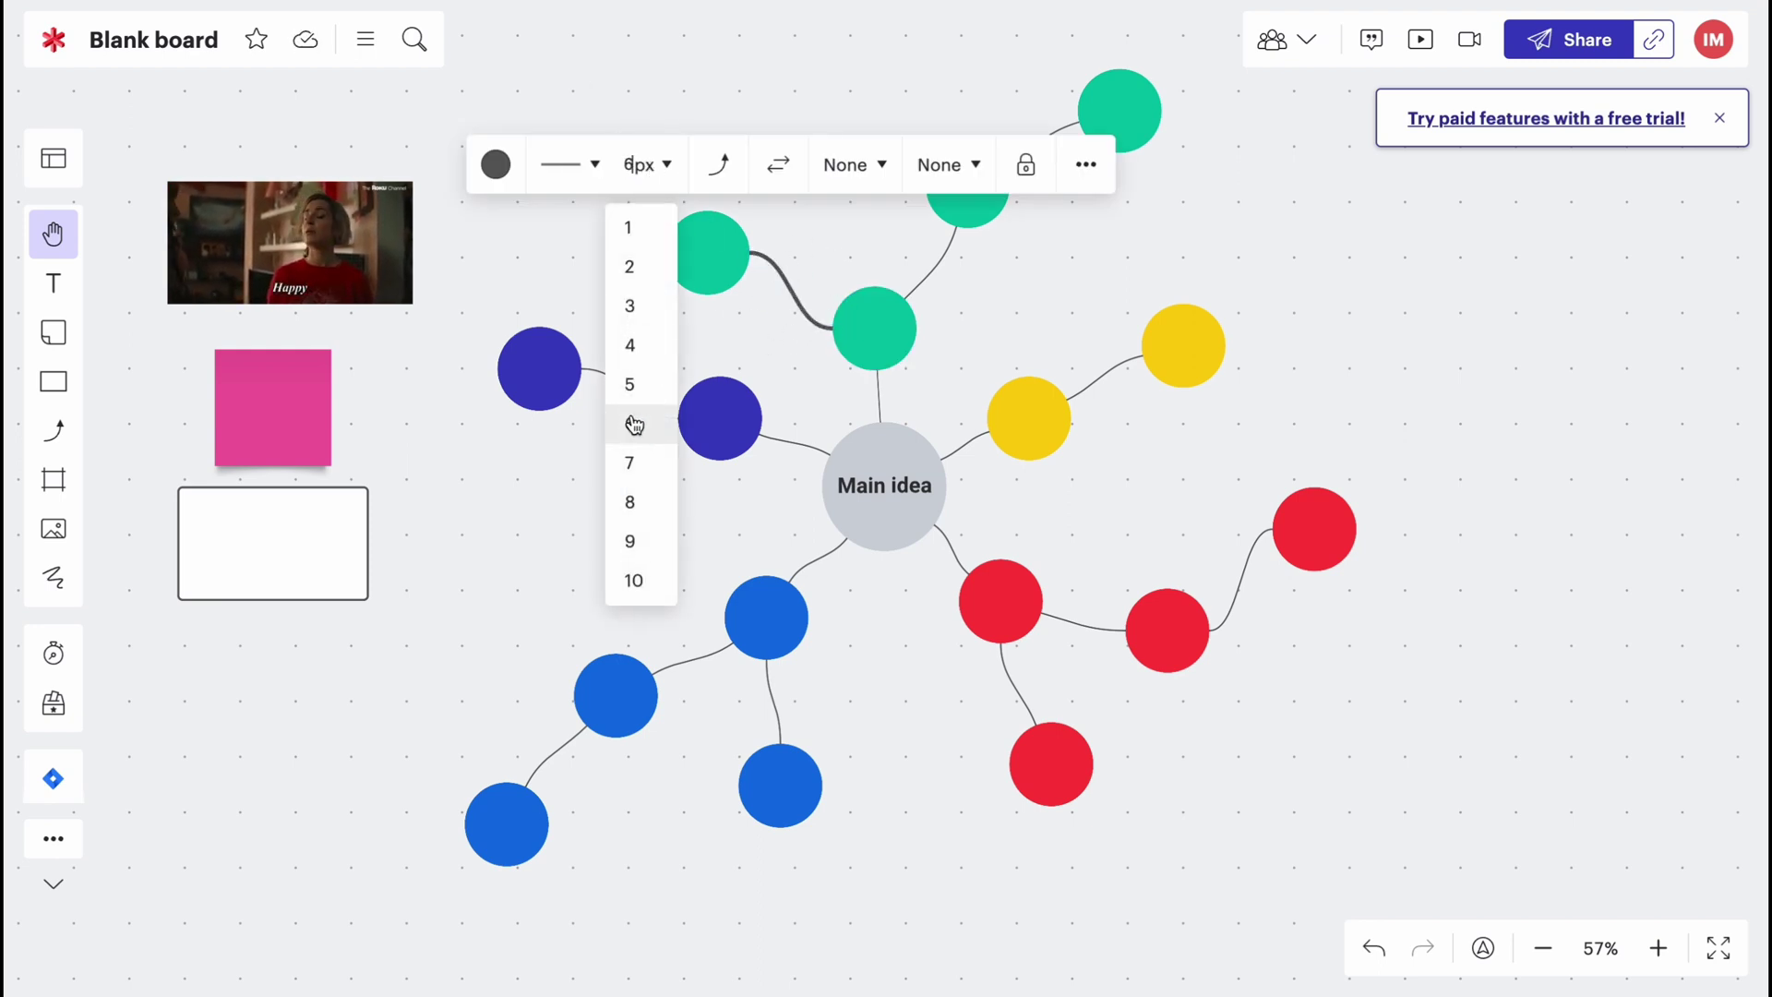
{"action": "left_click", "coordinate": [625, 498]}
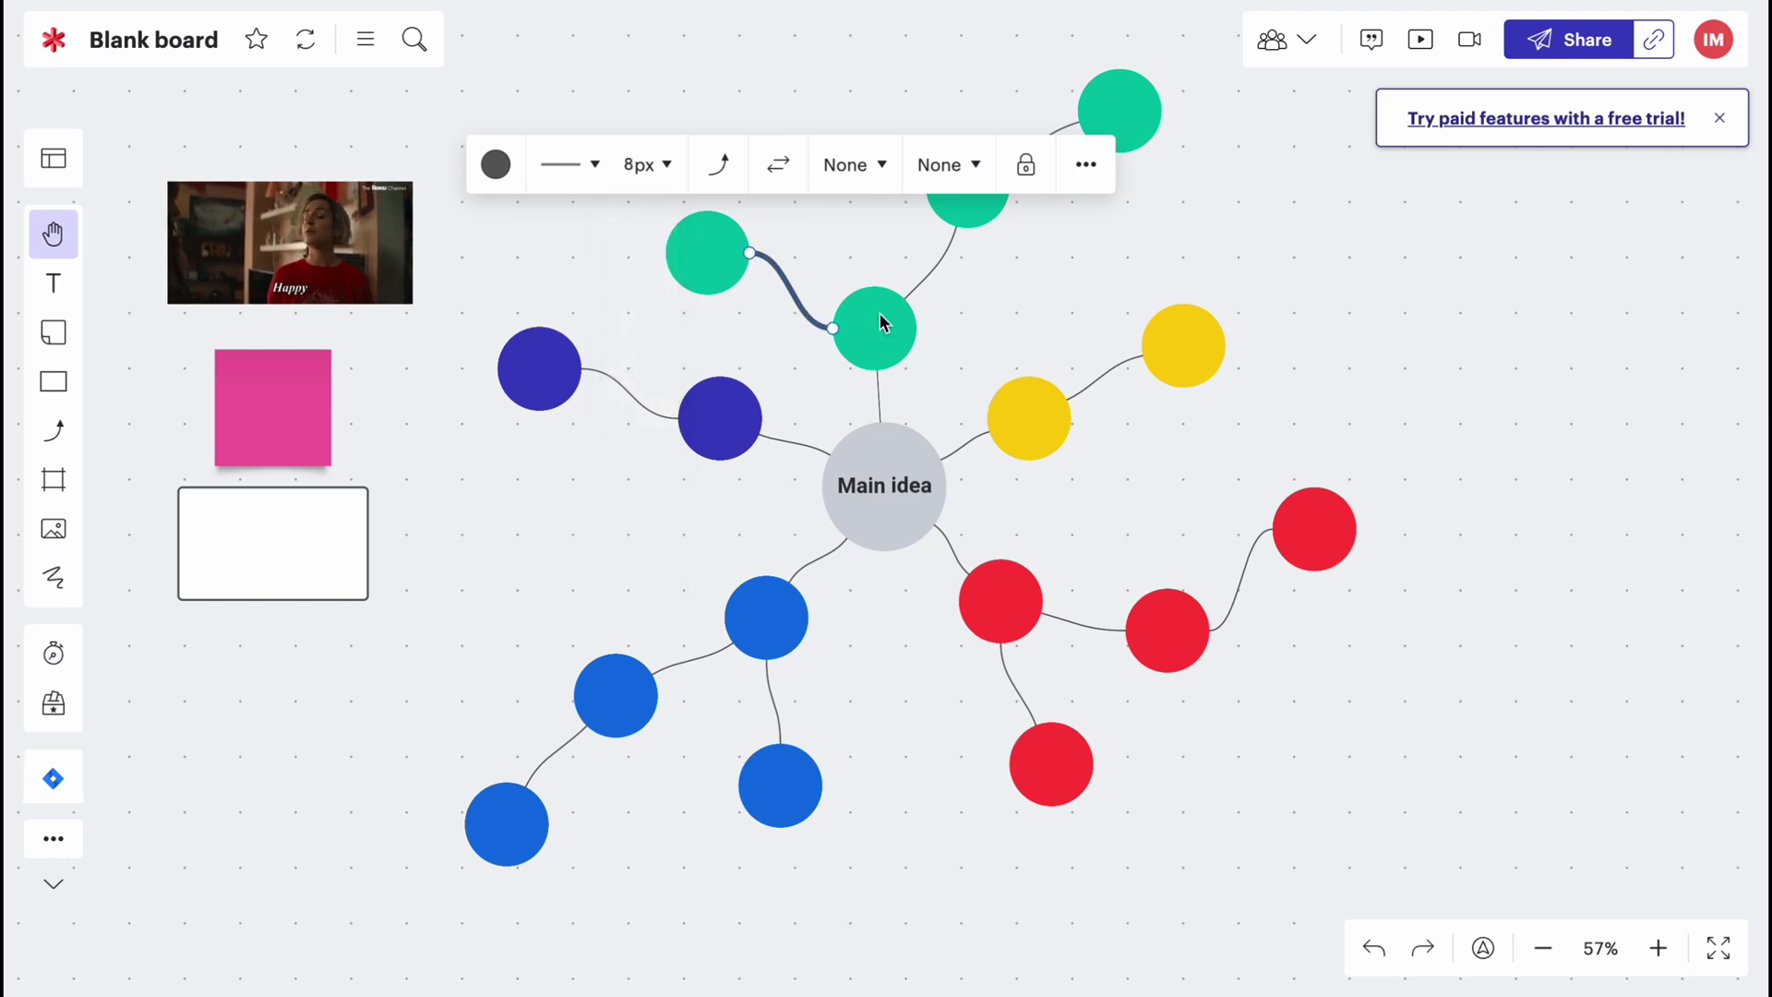
Reverse the connector to the upper-right teal node and make it a straight line
{"action": "left_click", "coordinate": [930, 268]}
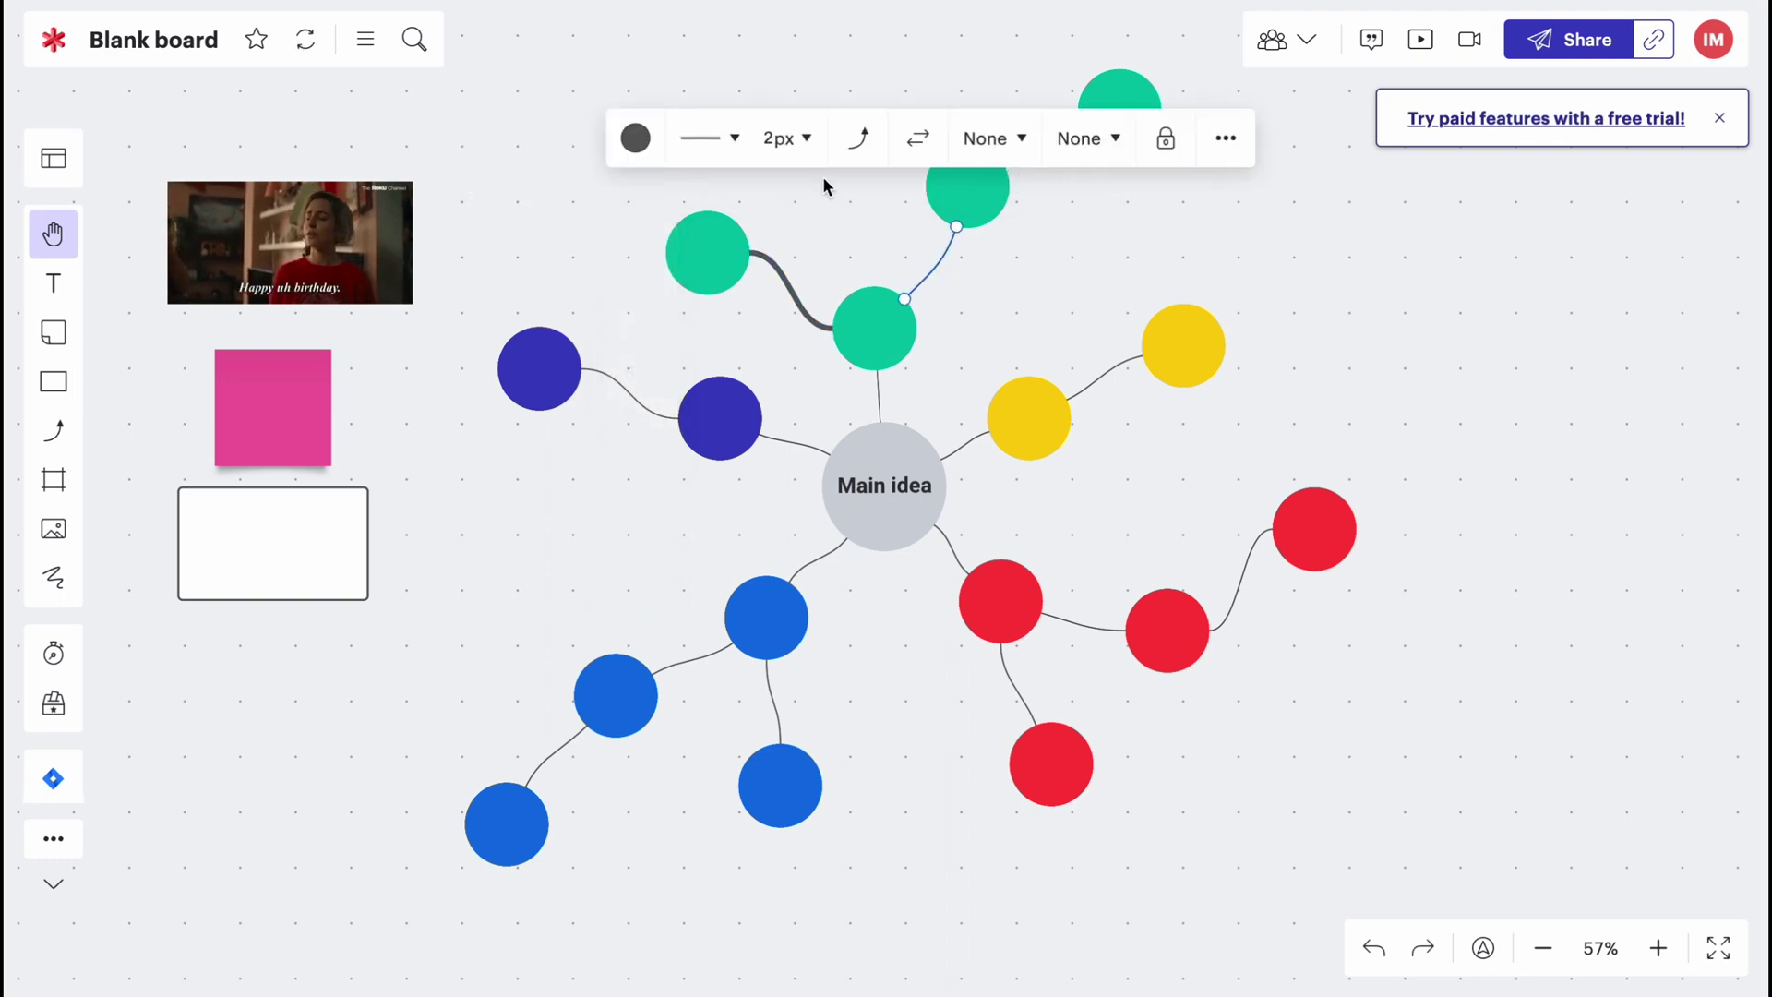
{"action": "left_click", "coordinate": [923, 141]}
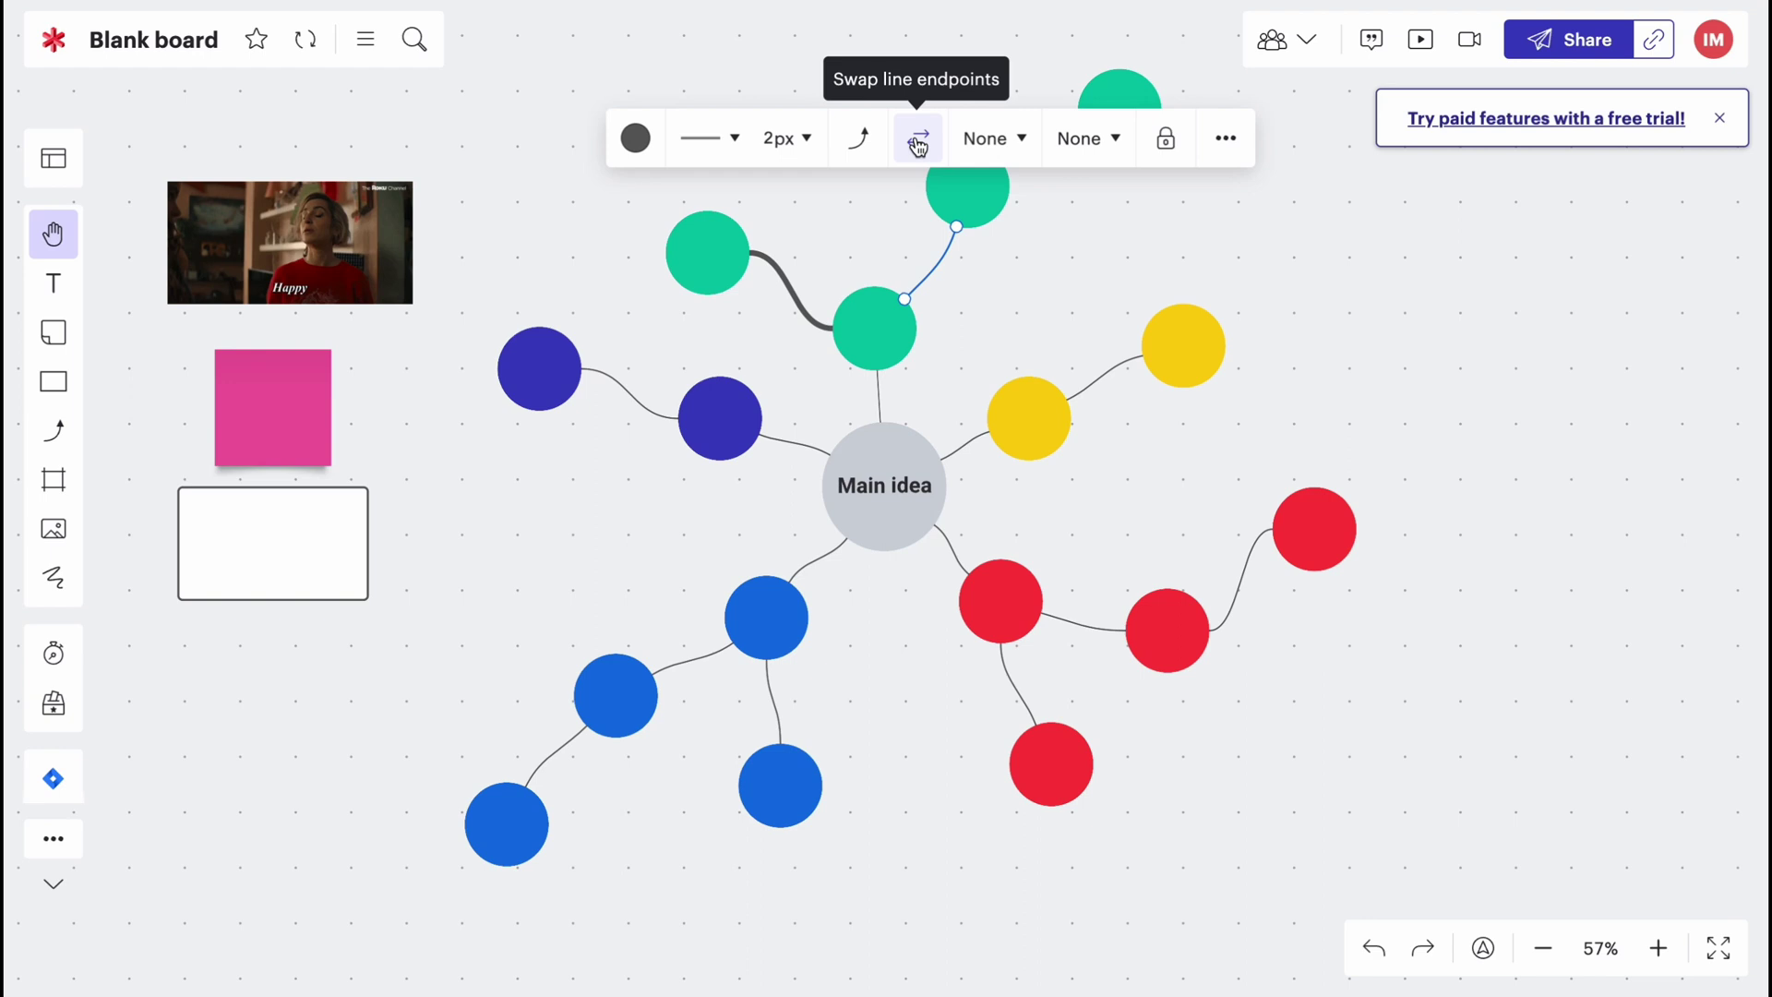
{"action": "left_click", "coordinate": [858, 138]}
{"action": "left_click", "coordinate": [984, 201]}
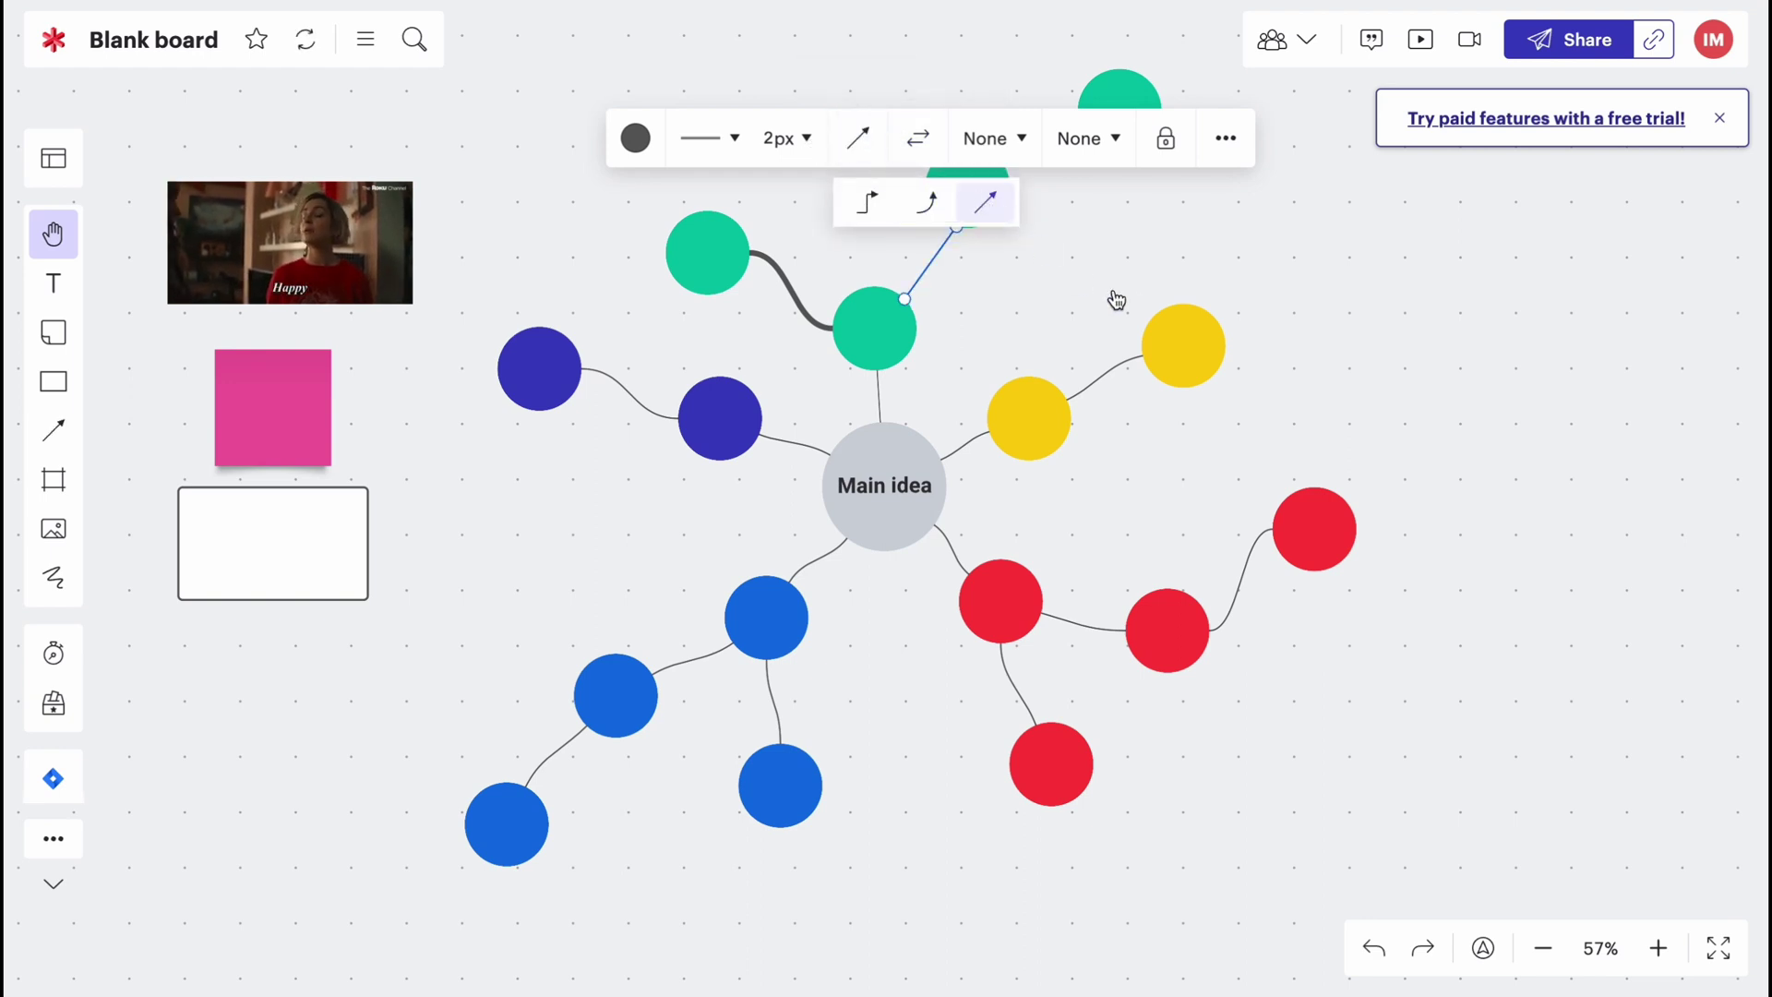
{"action": "left_click", "coordinate": [994, 269]}
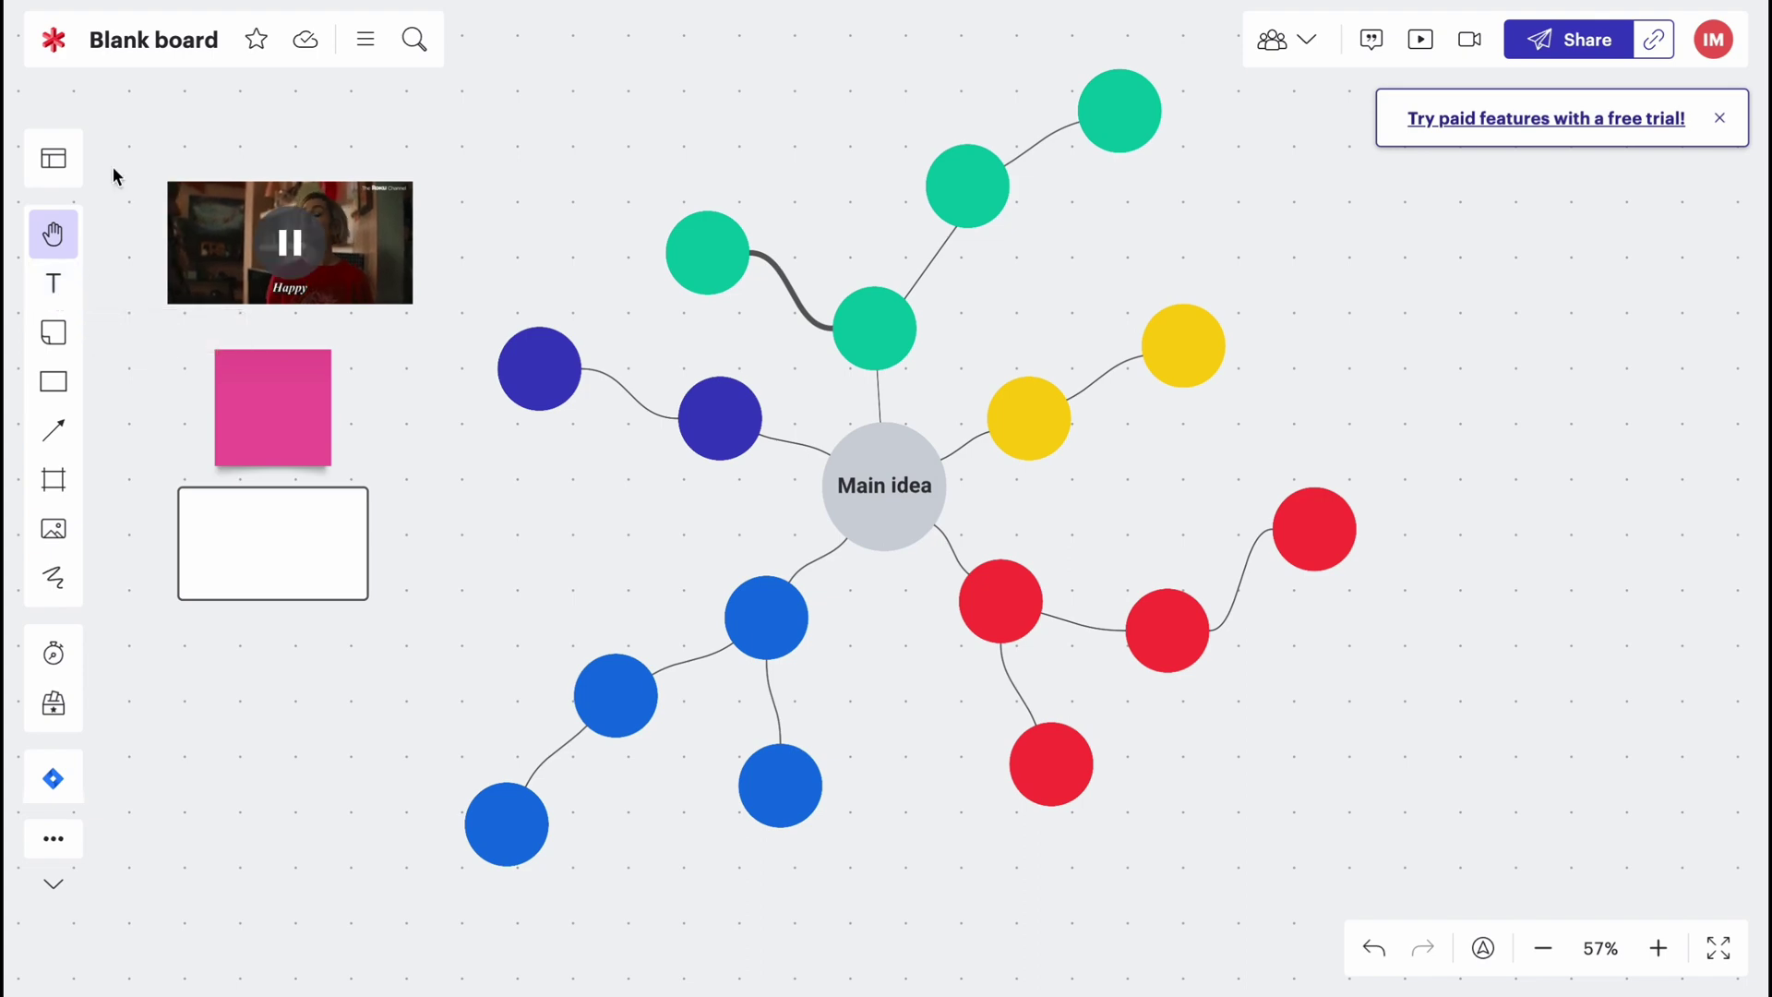
{"action": "left_click", "coordinate": [46, 164]}
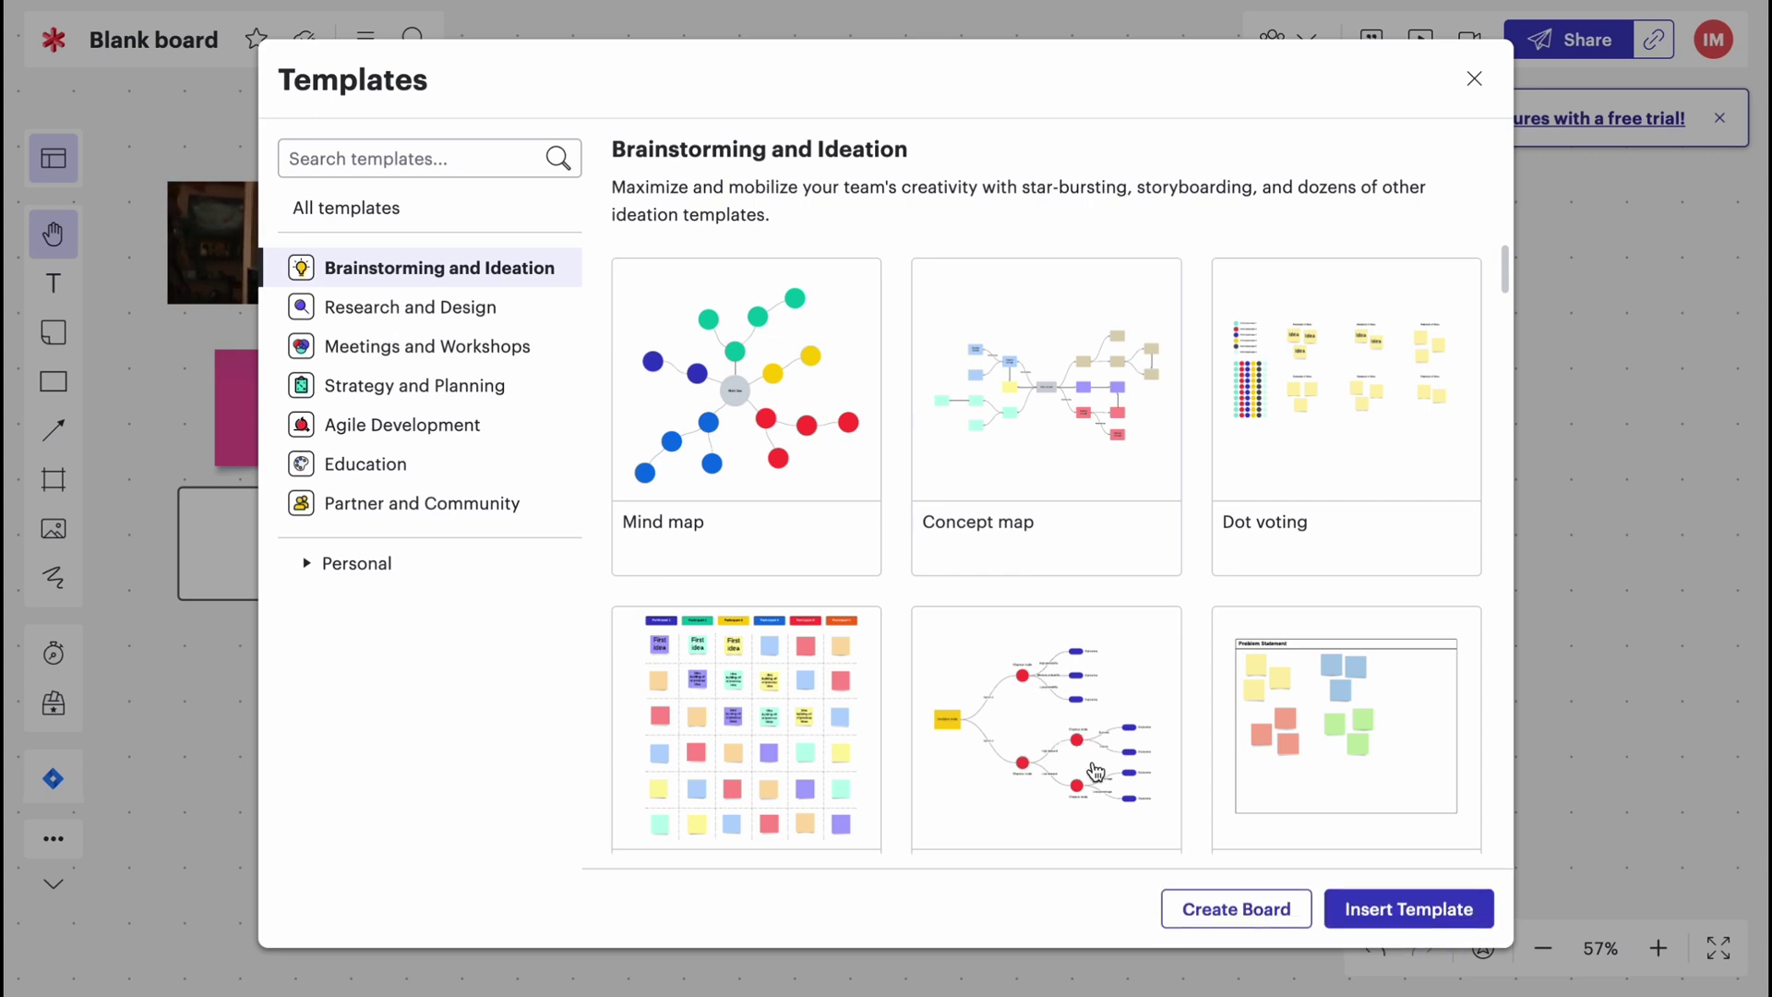
Place the Decision tree template below the Lucidspark mind map
{"action": "left_click", "coordinate": [1398, 909]}
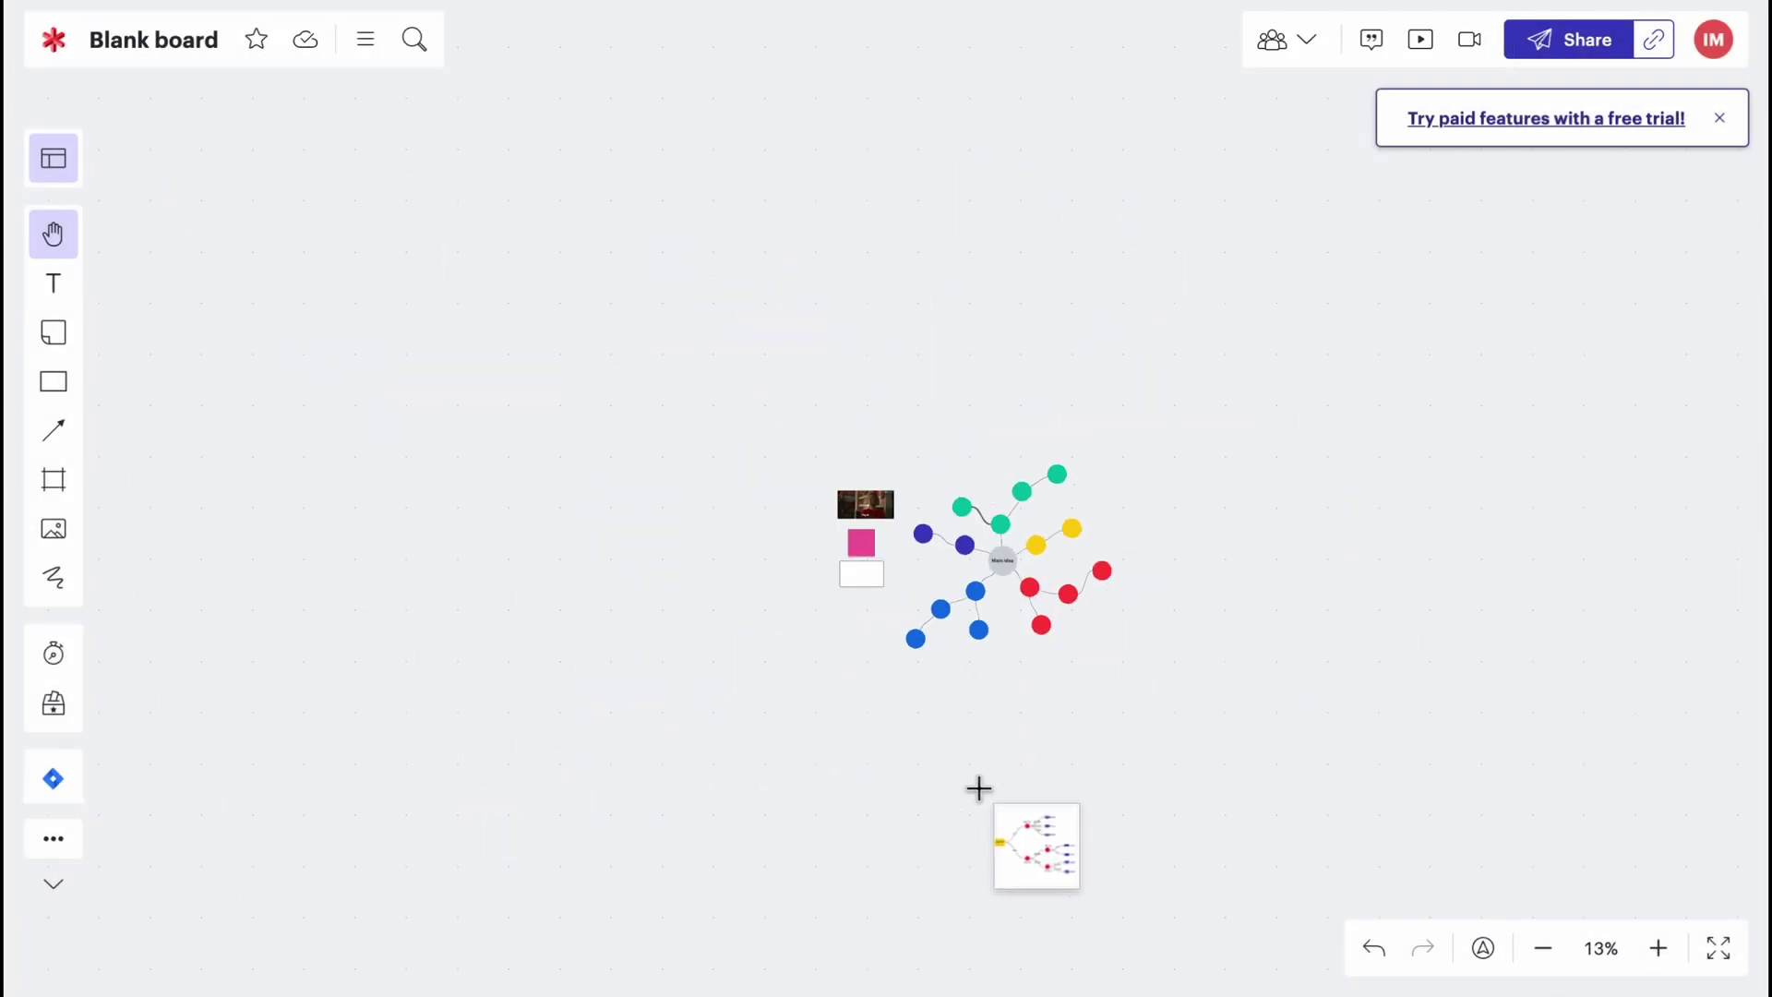
{"action": "left_click", "coordinate": [986, 792]}
{"action": "left_click", "coordinate": [1141, 720]}
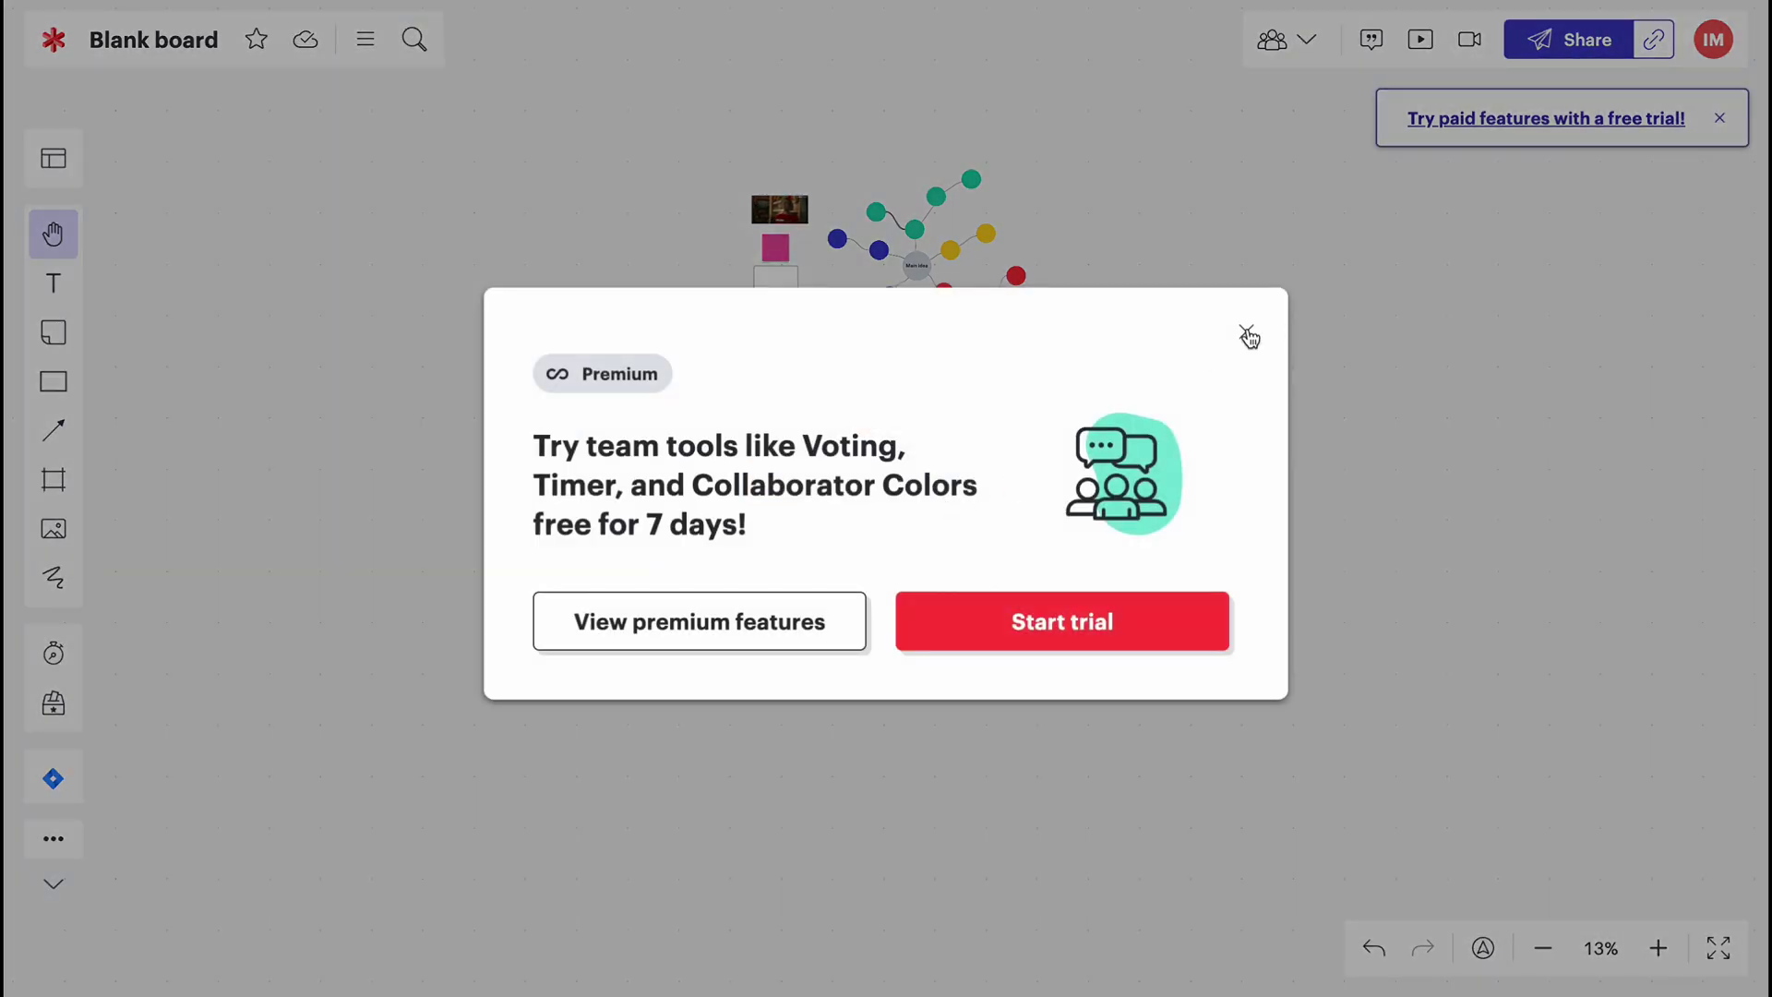
Dismiss the premium trial offer and pan the board to the empty space
{"action": "left_click", "coordinate": [1247, 334]}
{"action": "scroll", "coordinate": [1025, 458], "scroll_direction": "up", "scroll_amount": 8}
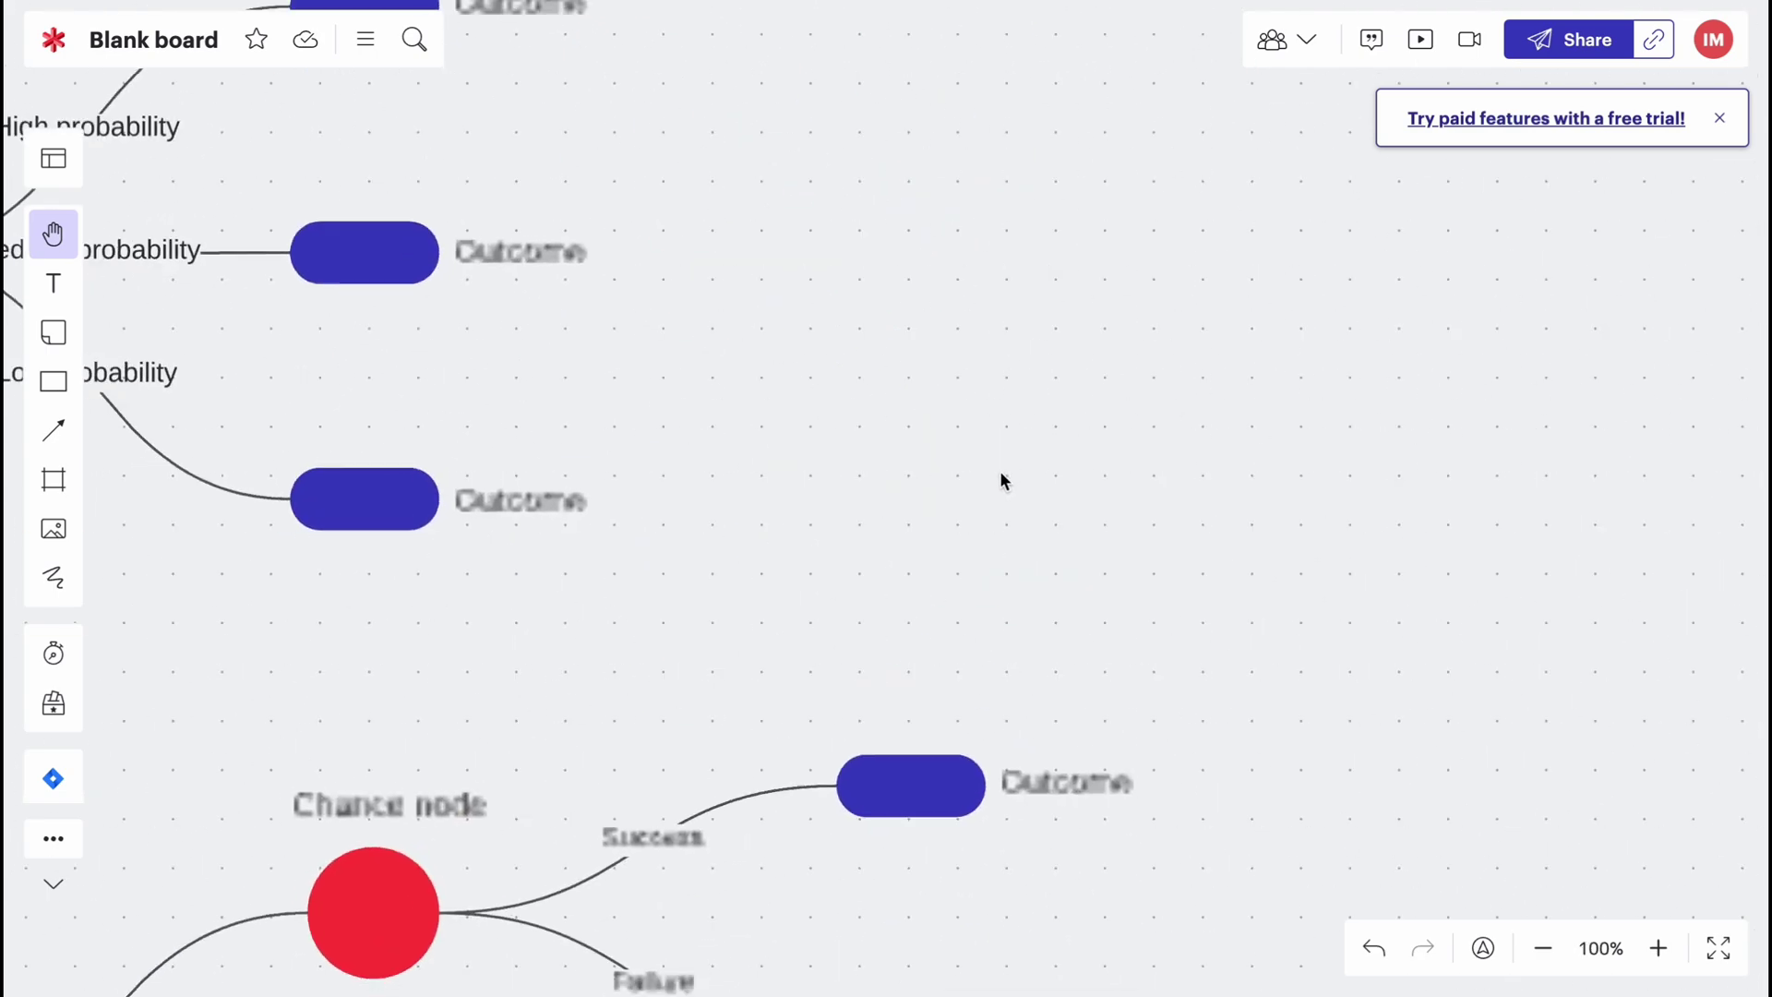
{"action": "scroll", "coordinate": [1001, 474], "scroll_direction": "down", "scroll_amount": 4}
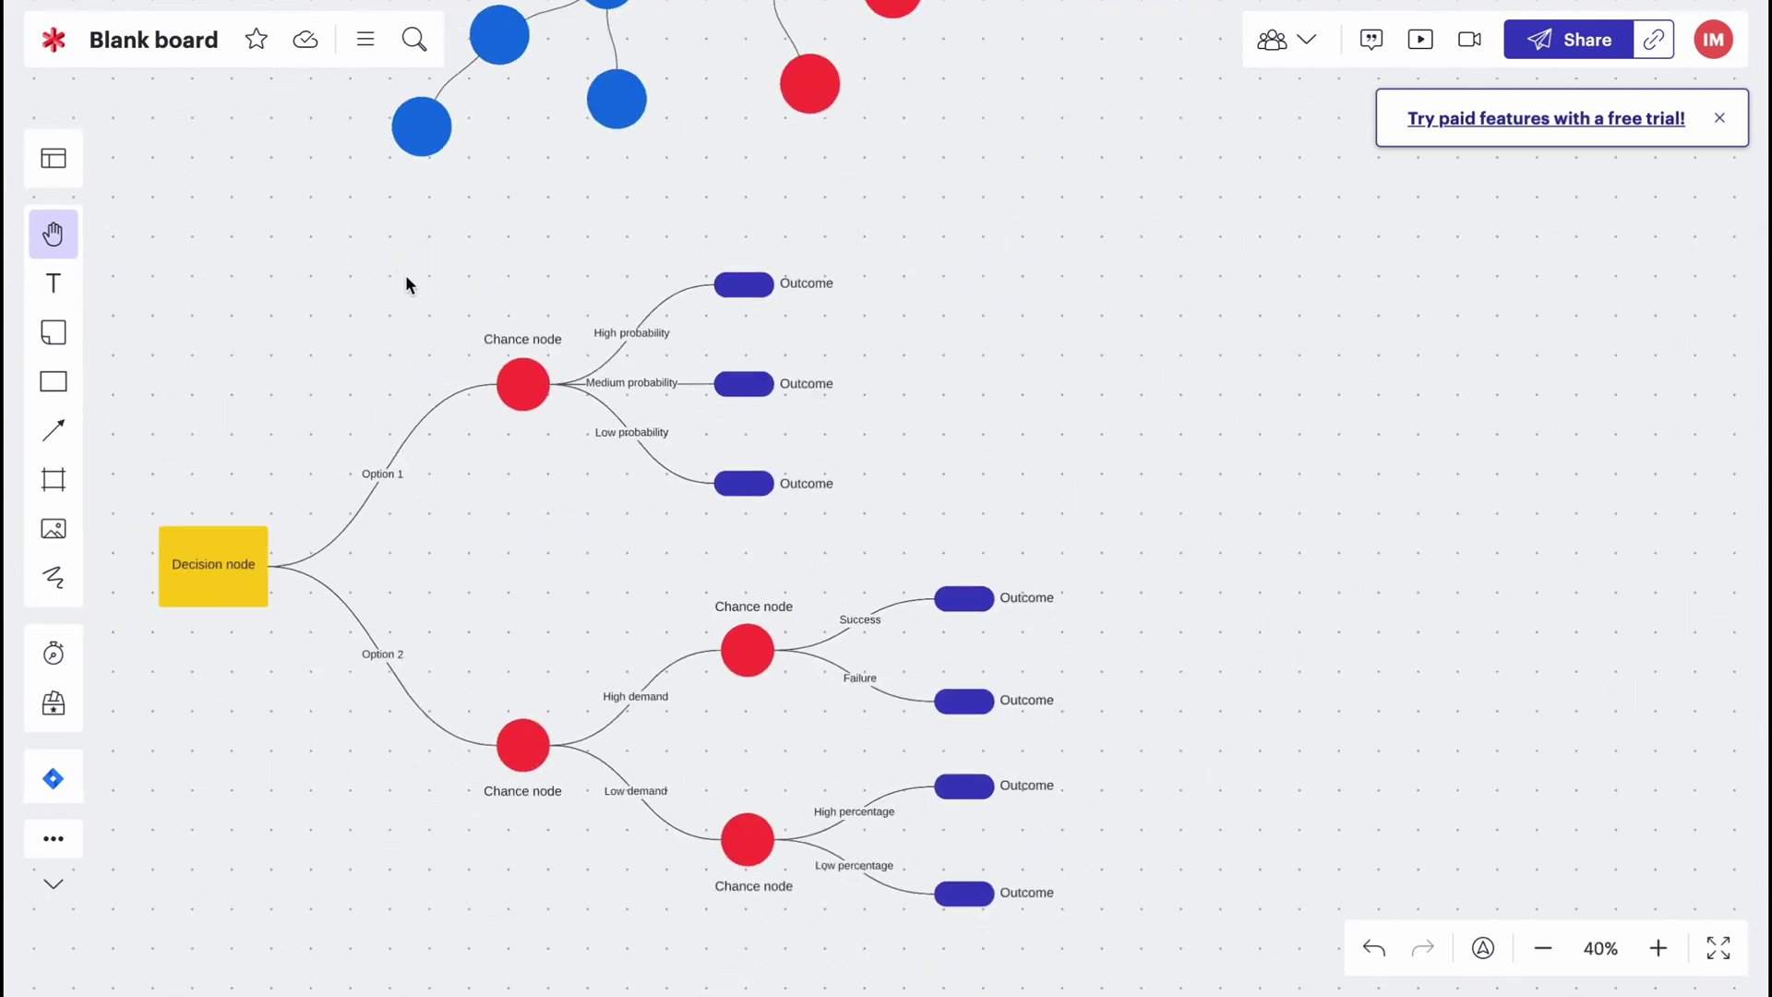
{"action": "scroll", "coordinate": [976, 317], "scroll_direction": "right", "scroll_amount": 8}
{"action": "scroll", "coordinate": [553, 376], "scroll_direction": "up", "scroll_amount": 5}
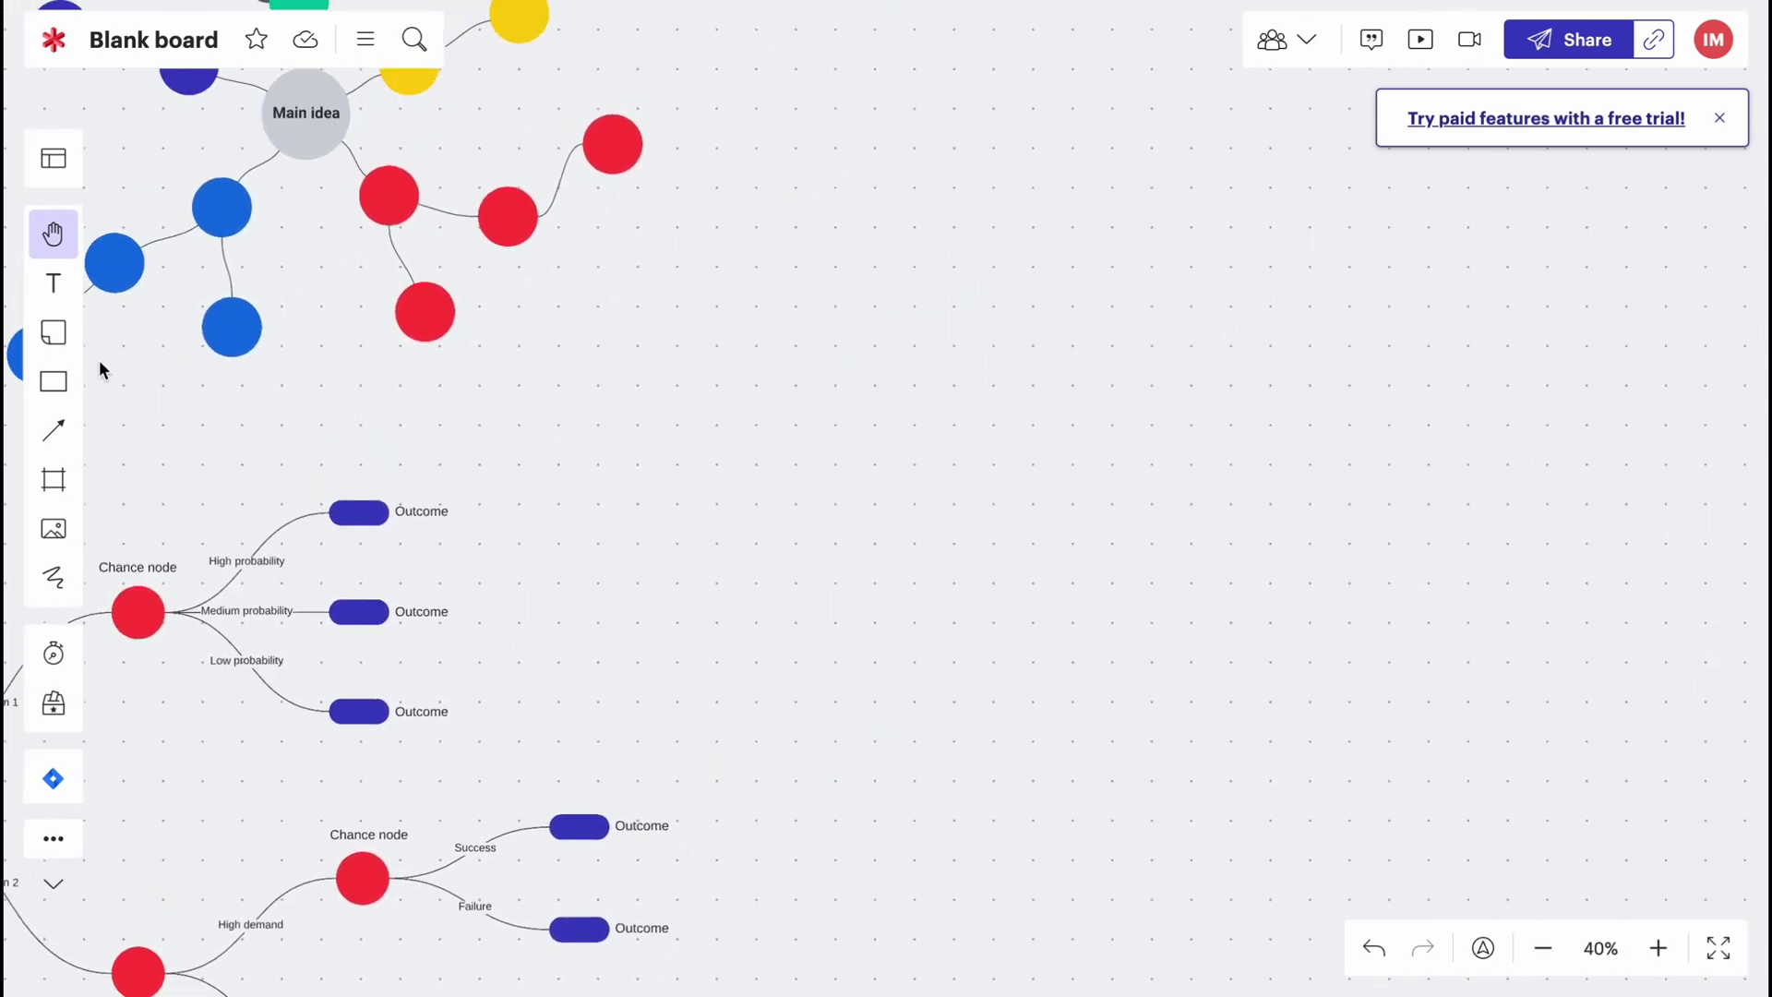
Draw a rectangle in the empty area right of the mind map
{"action": "left_click", "coordinate": [55, 382]}
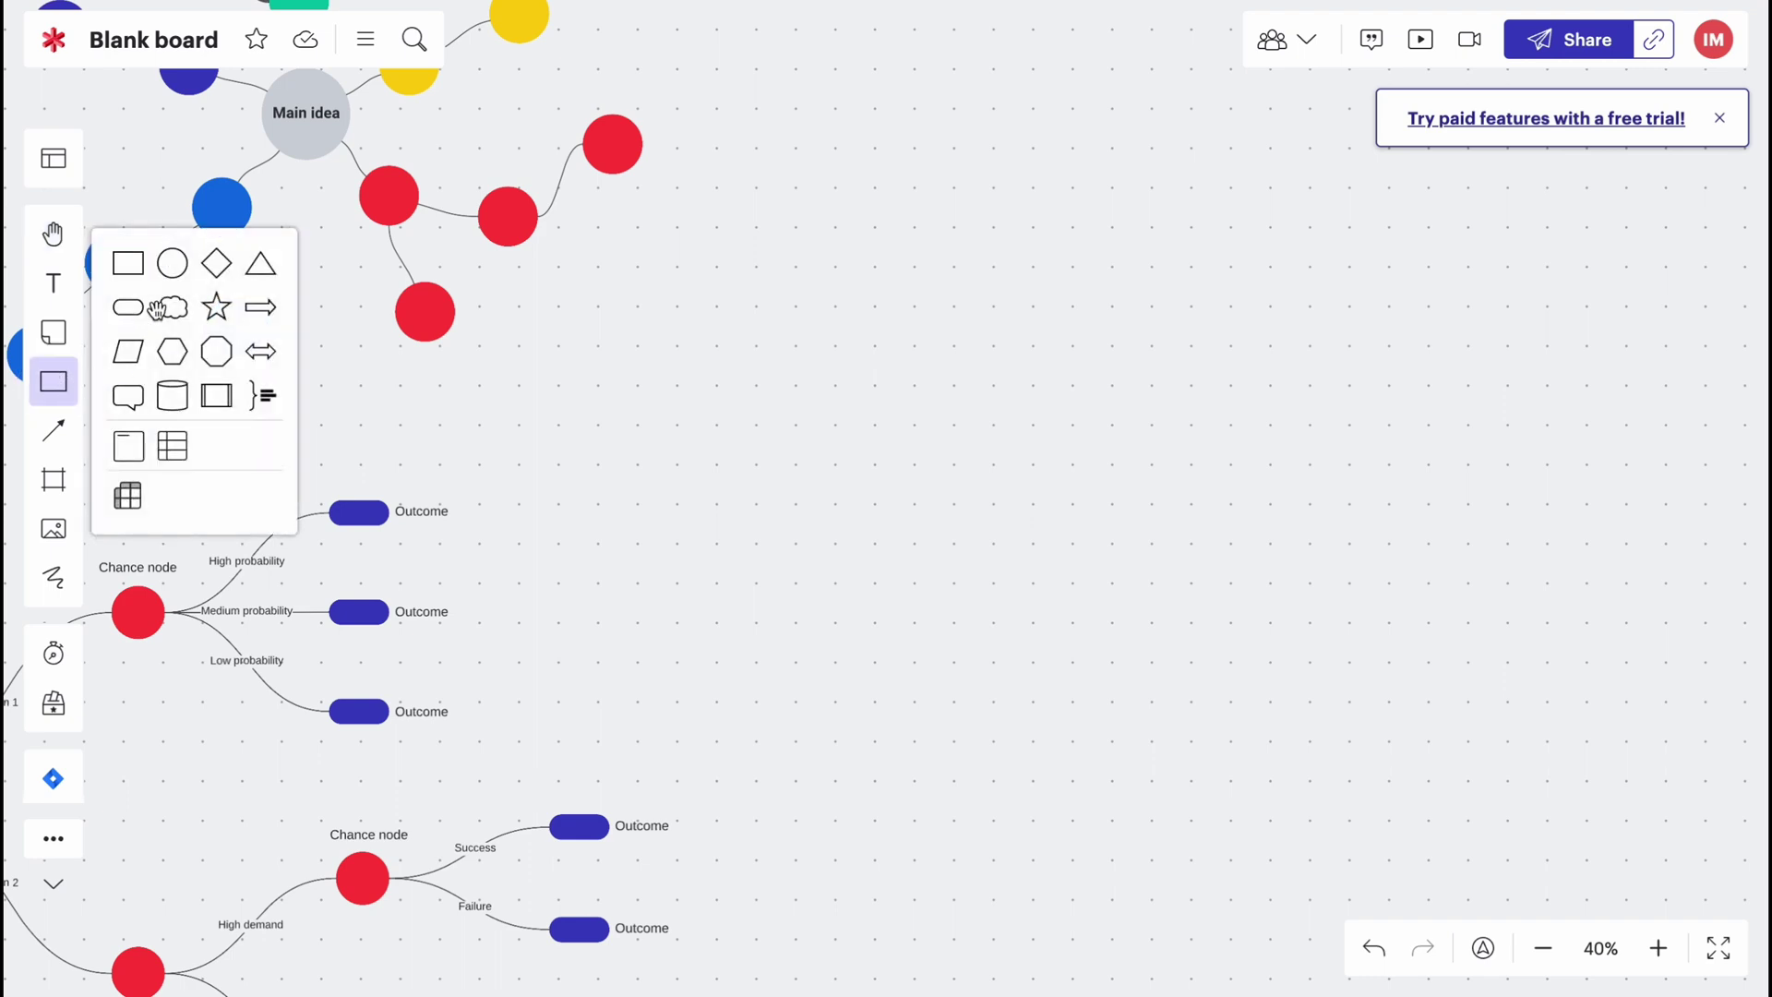
{"action": "left_click", "coordinate": [143, 275]}
{"action": "left_click_drag", "start_coordinate": [908, 82], "coordinate": [1226, 225]}
{"action": "left_click_drag", "start_coordinate": [1098, 181], "coordinate": [1143, 180]}
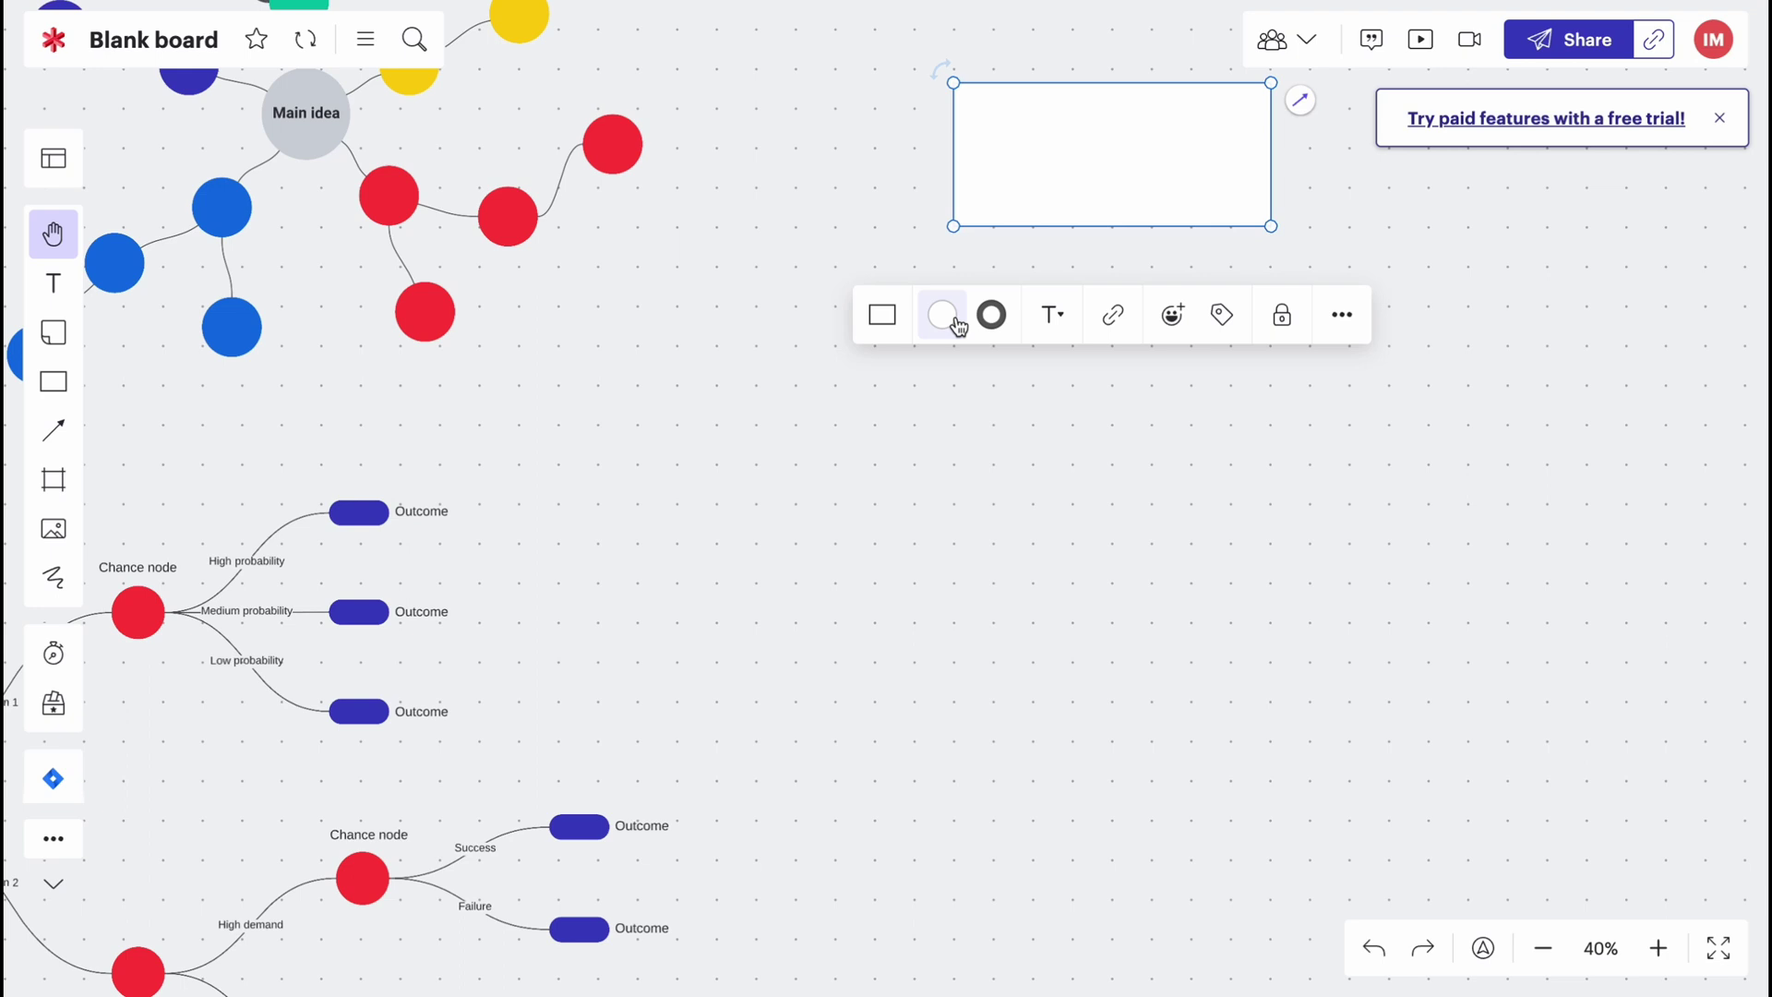
Fill the rectangle yellow (#EAE15F), give it a light green border (#BBDECD), and type 4+3
{"action": "left_click", "coordinate": [943, 314]}
{"action": "left_click", "coordinate": [987, 395]}
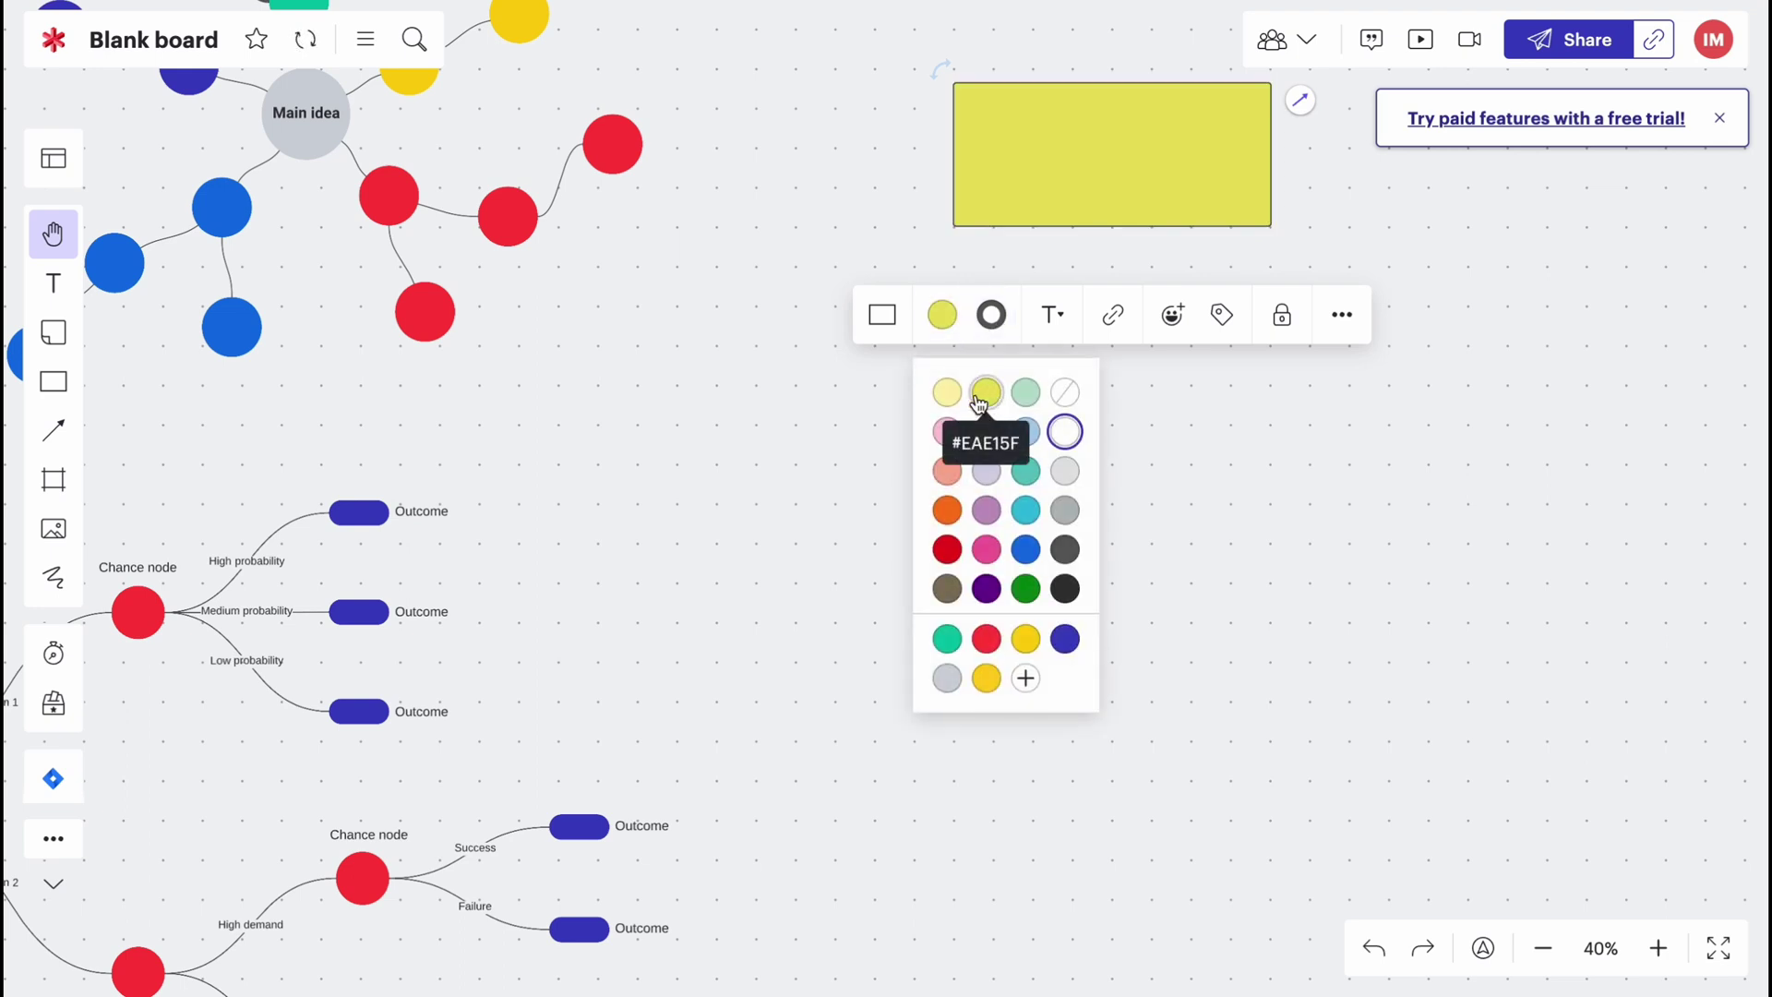
{"action": "left_click", "coordinate": [991, 314]}
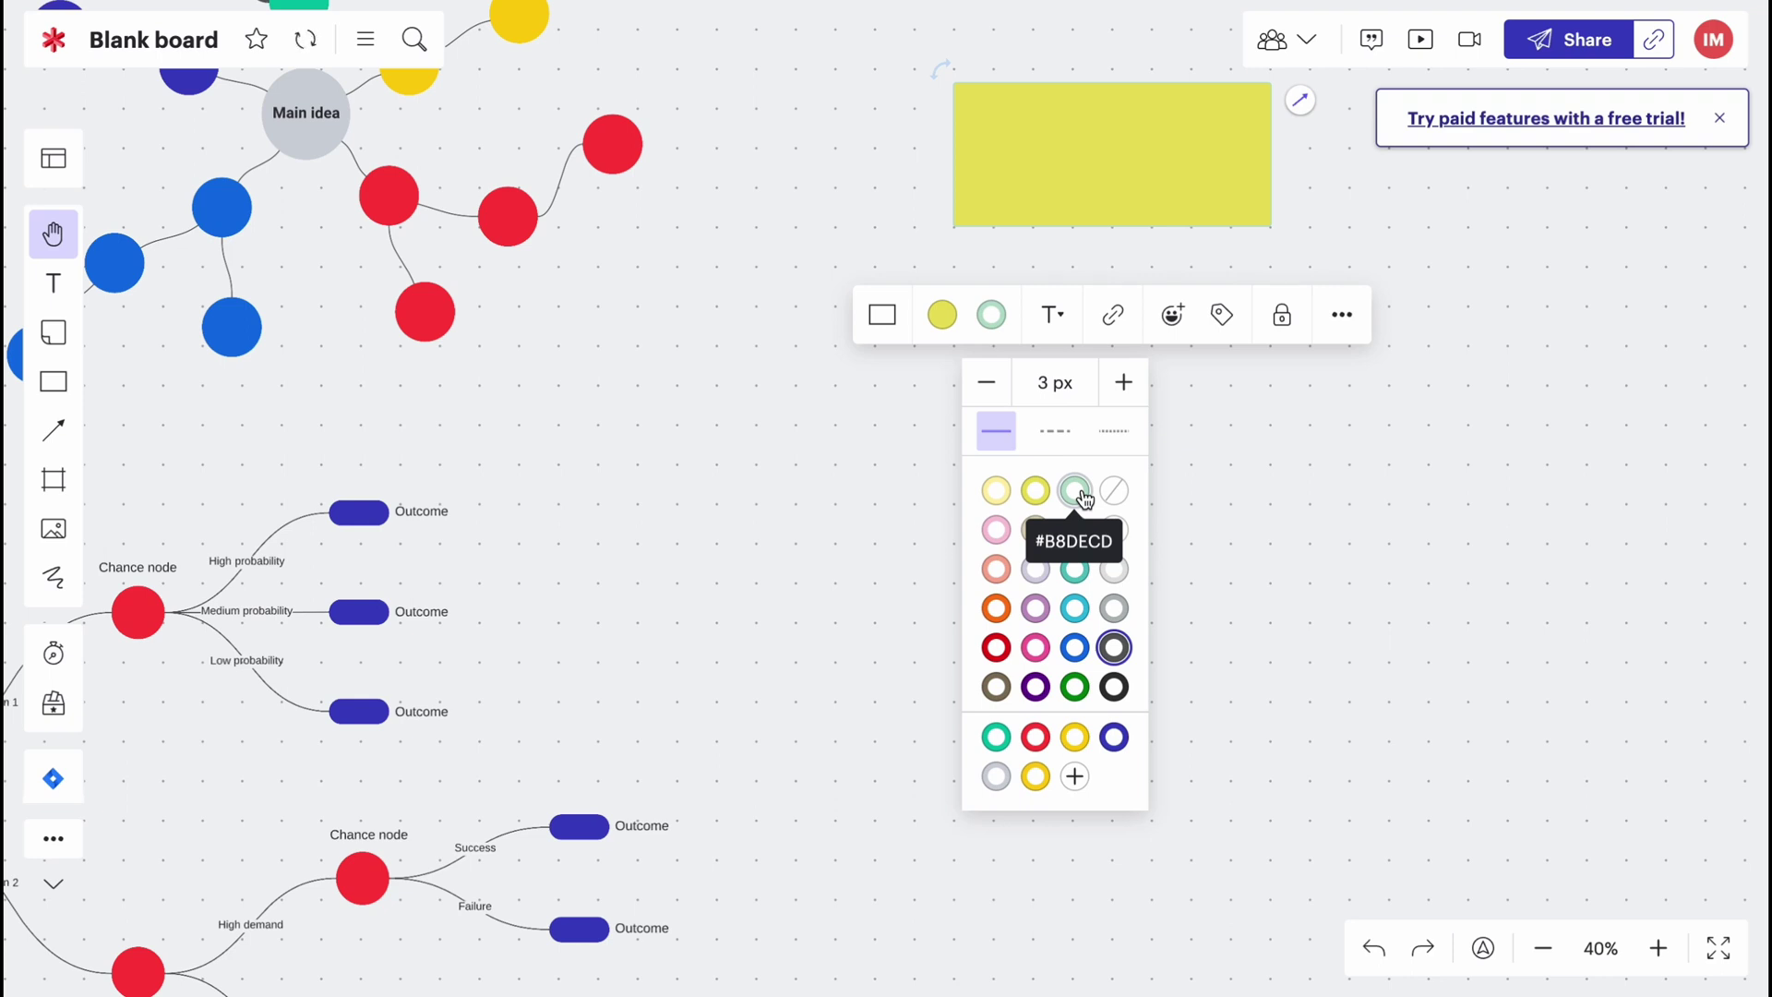
{"action": "left_click", "coordinate": [1077, 491]}
{"action": "left_click", "coordinate": [1057, 314]}
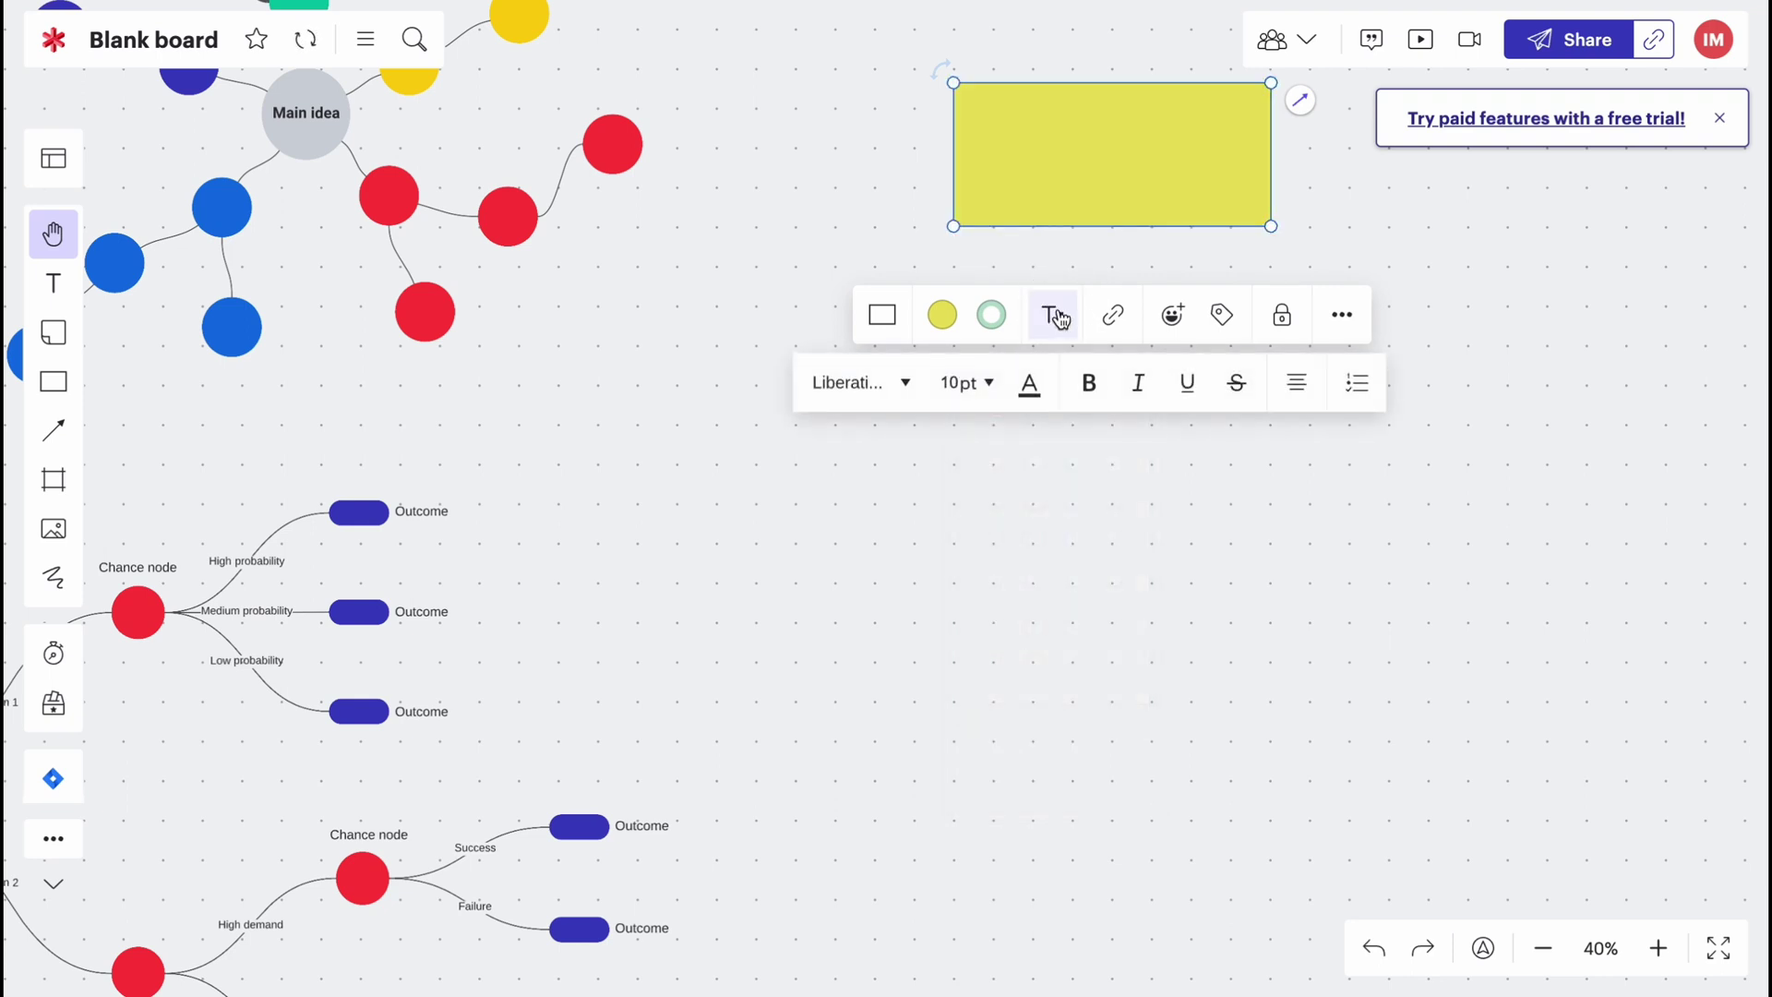
{"action": "double_click", "coordinate": [1151, 178]}
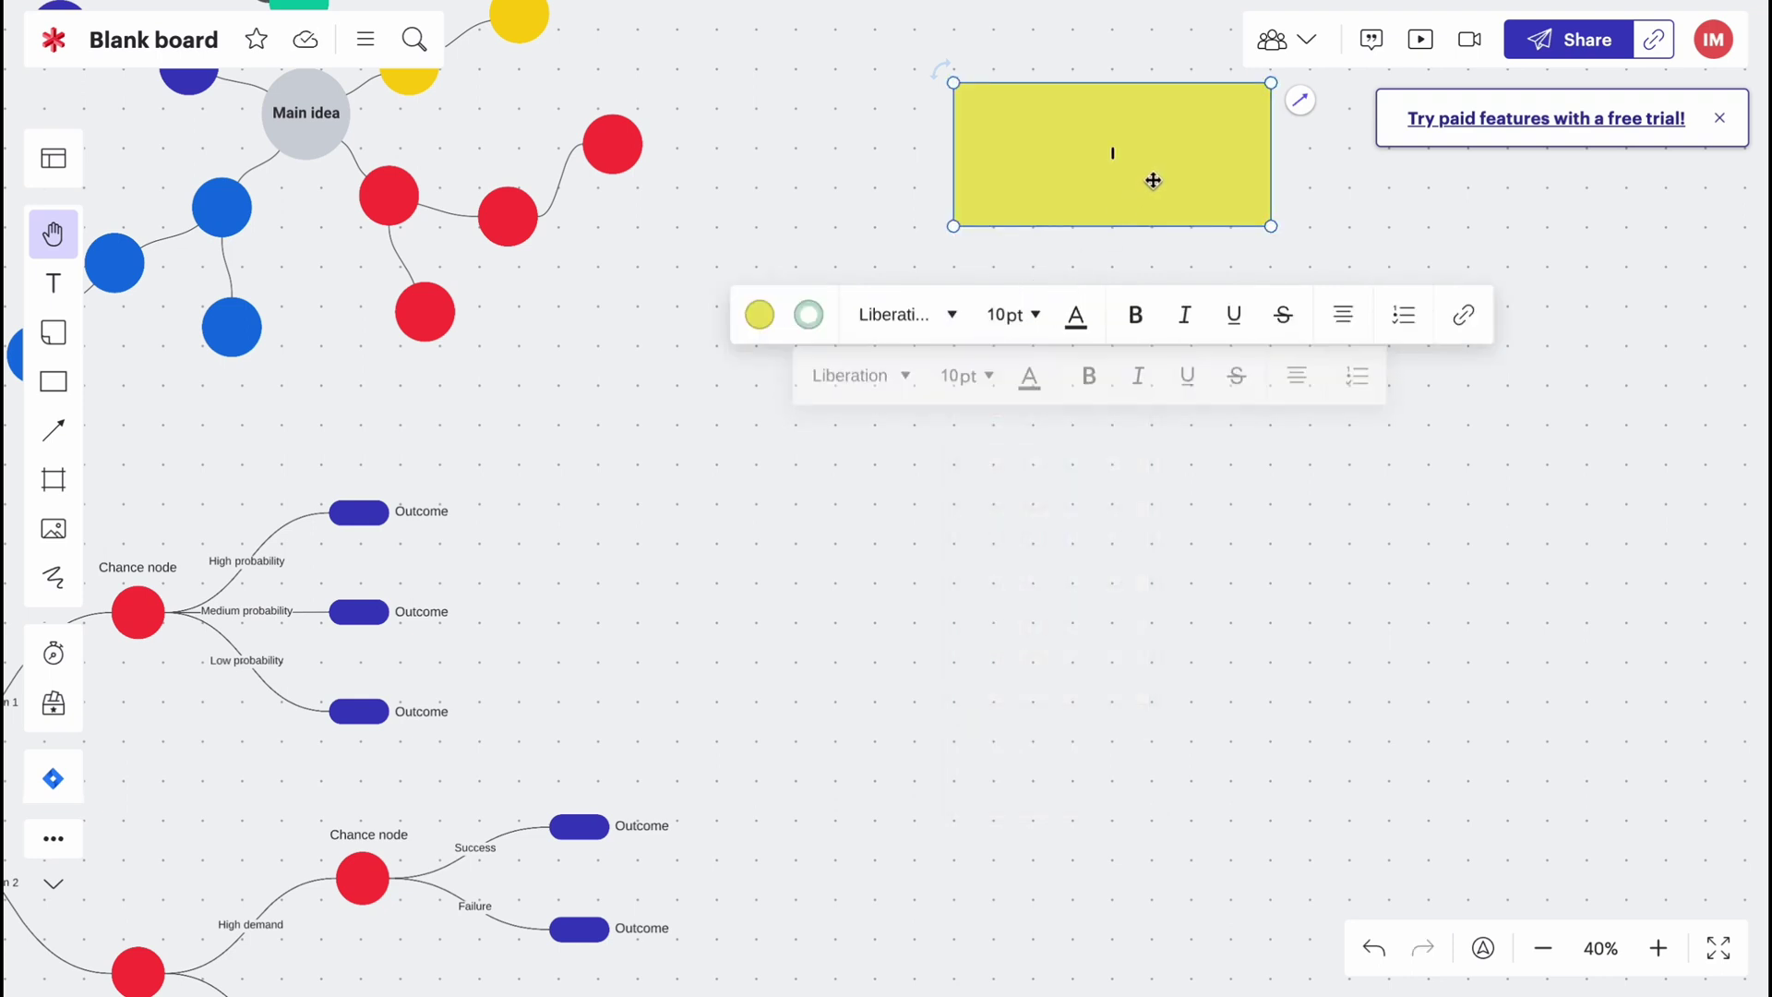
{"action": "type", "text": "ffg"}
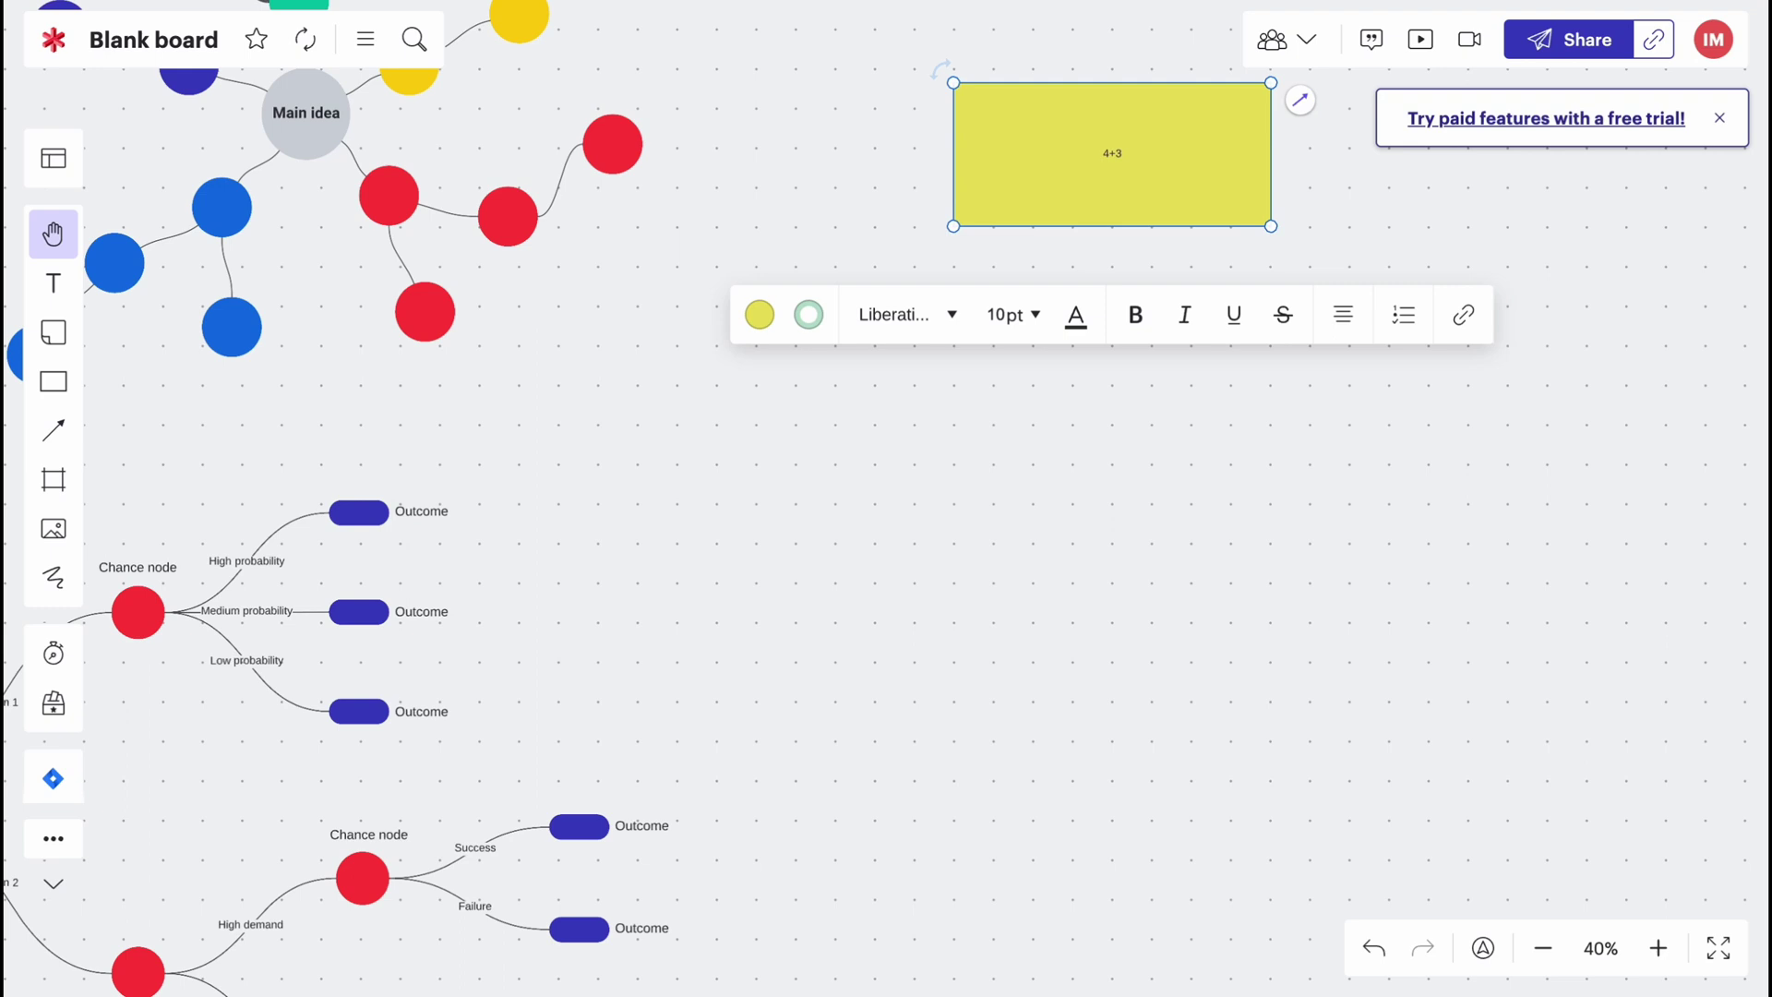
Finish the 4+3 text and draw an arrow from the rectangle down to the left
{"action": "left_click", "coordinate": [1105, 438]}
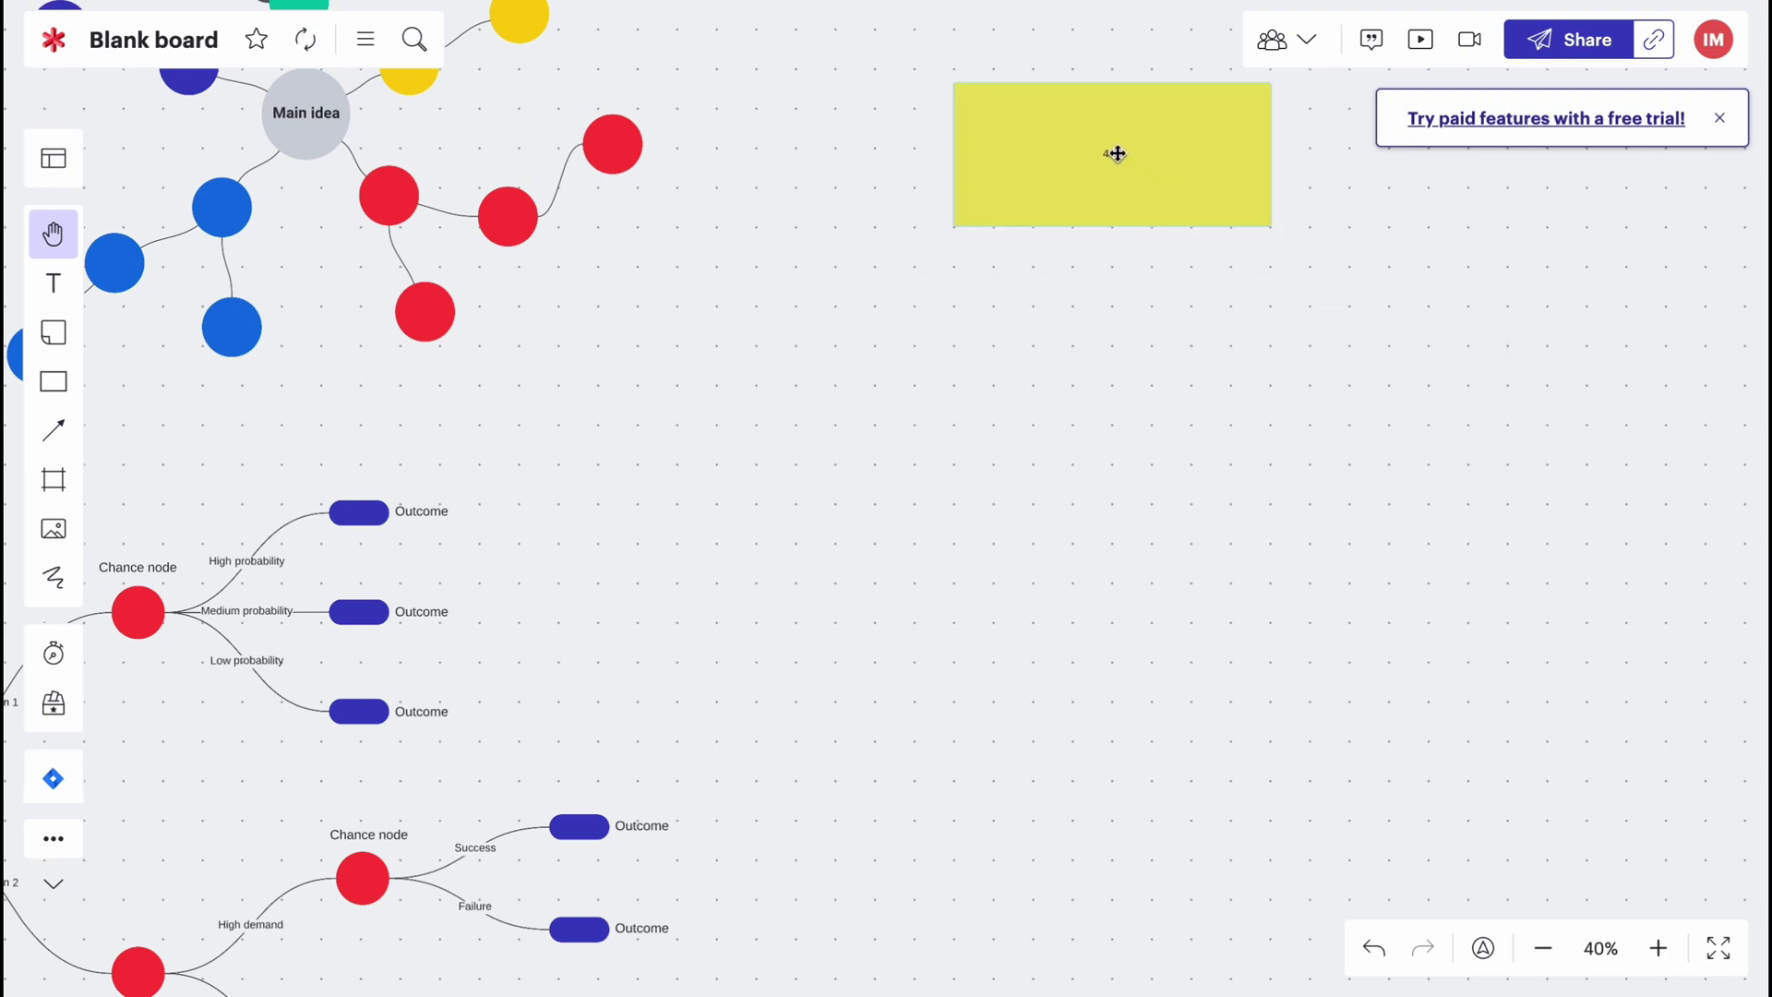
{"action": "left_click", "coordinate": [1115, 153]}
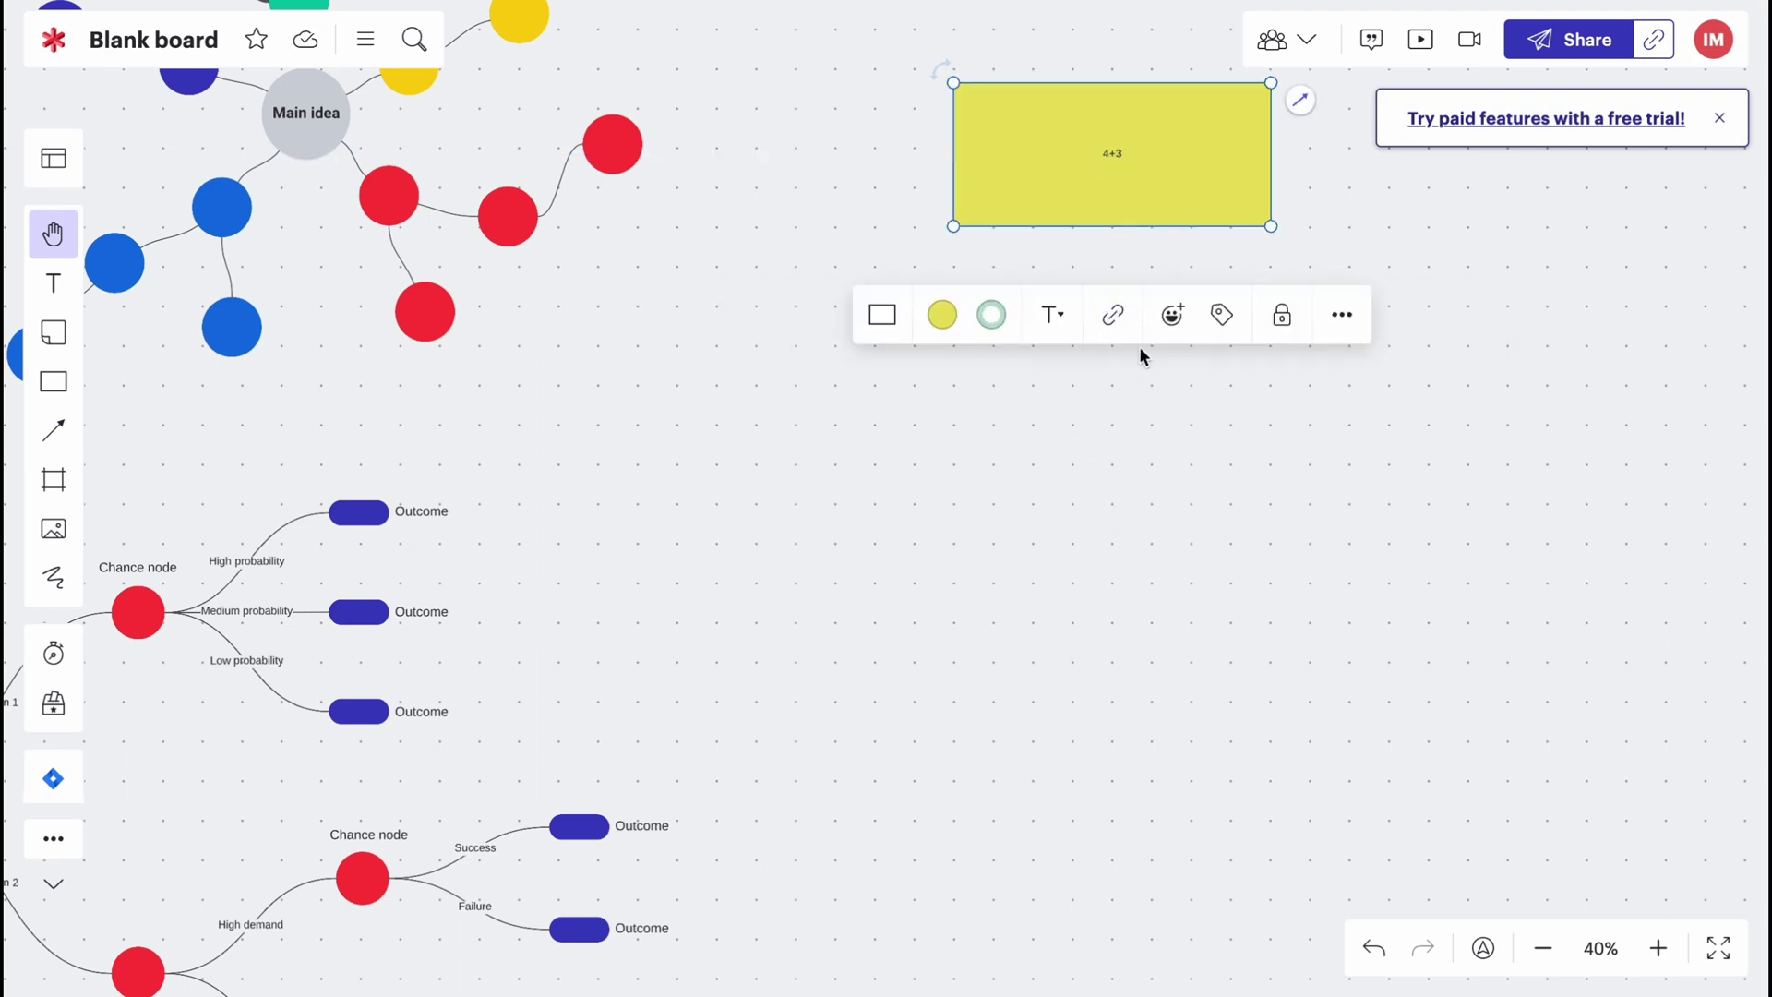
{"action": "left_click", "coordinate": [1195, 411]}
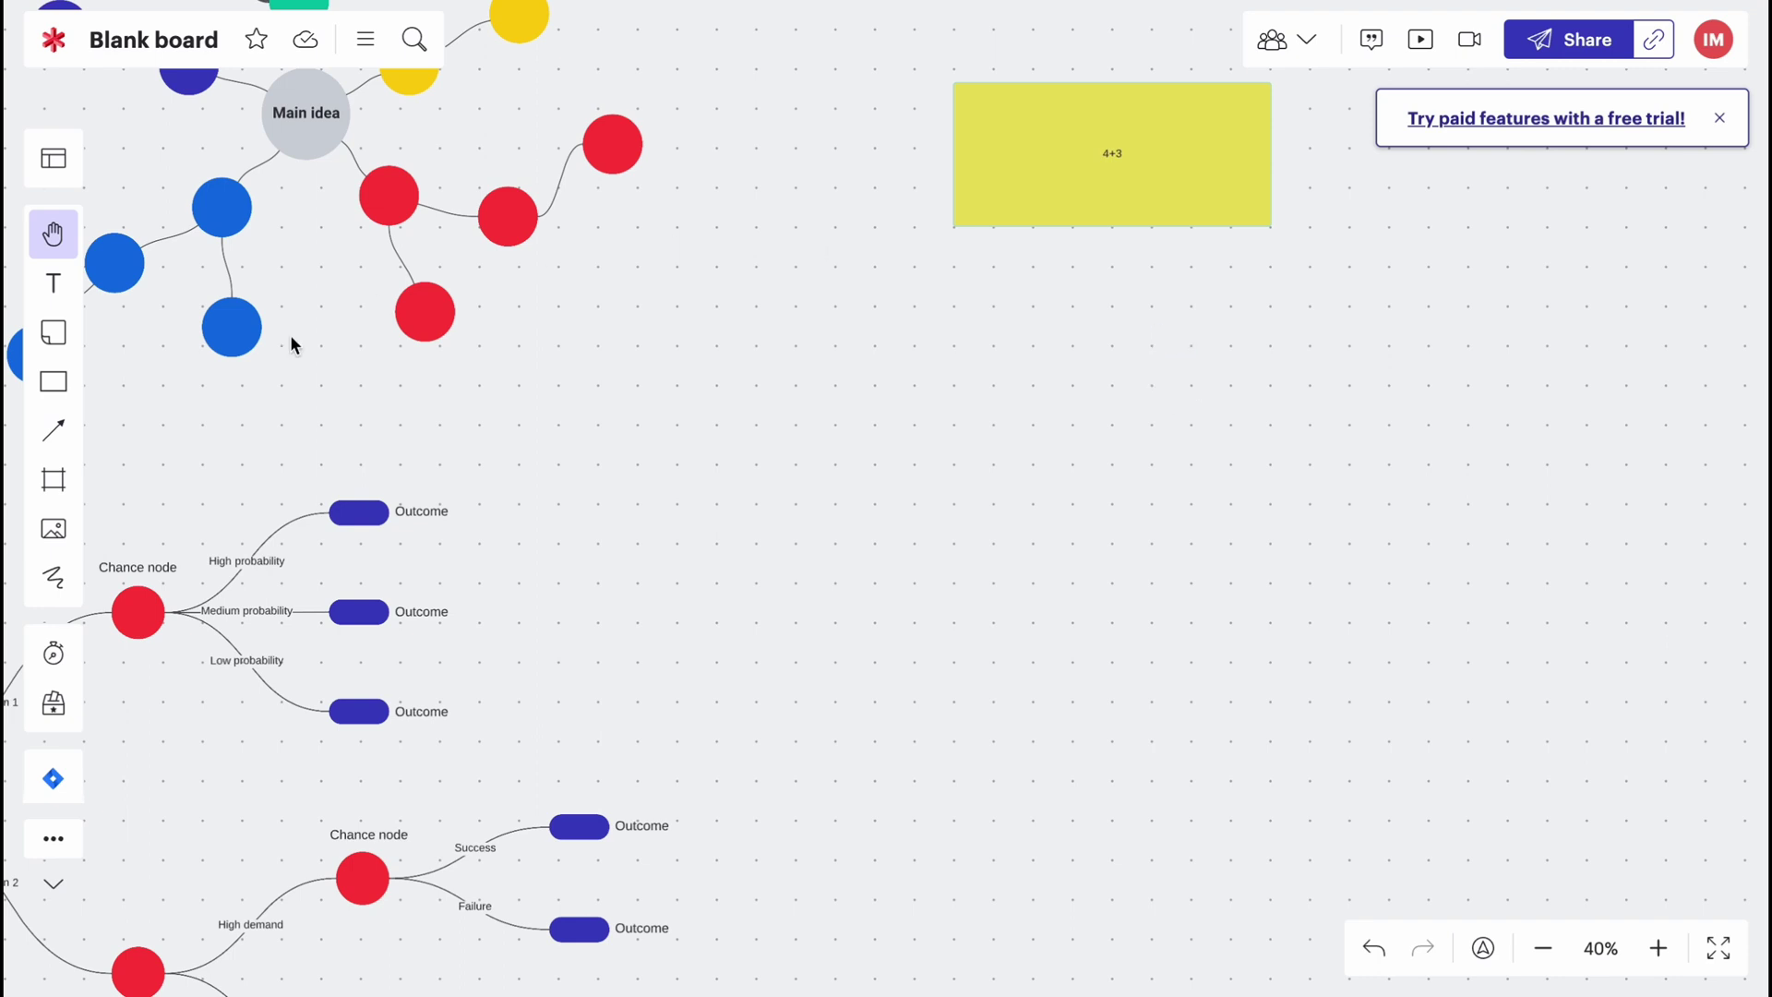
{"action": "left_click", "coordinate": [54, 430]}
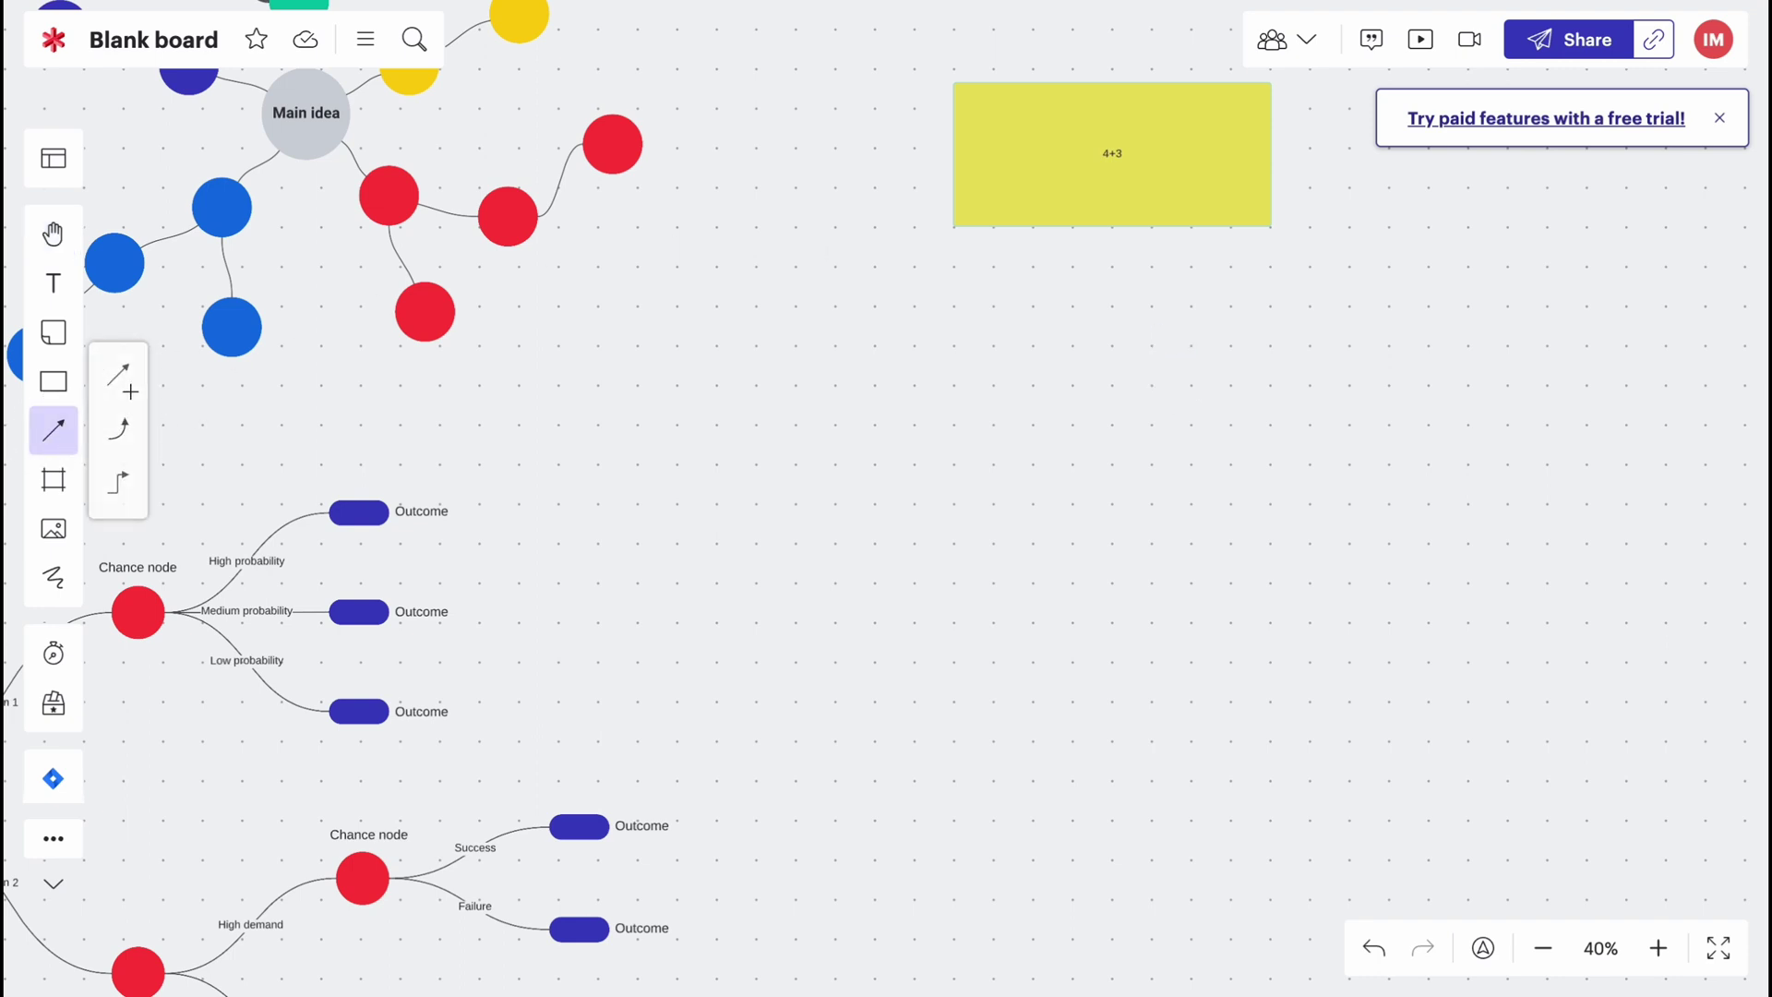
{"action": "left_click_drag", "start_coordinate": [1069, 212], "coordinate": [920, 461]}
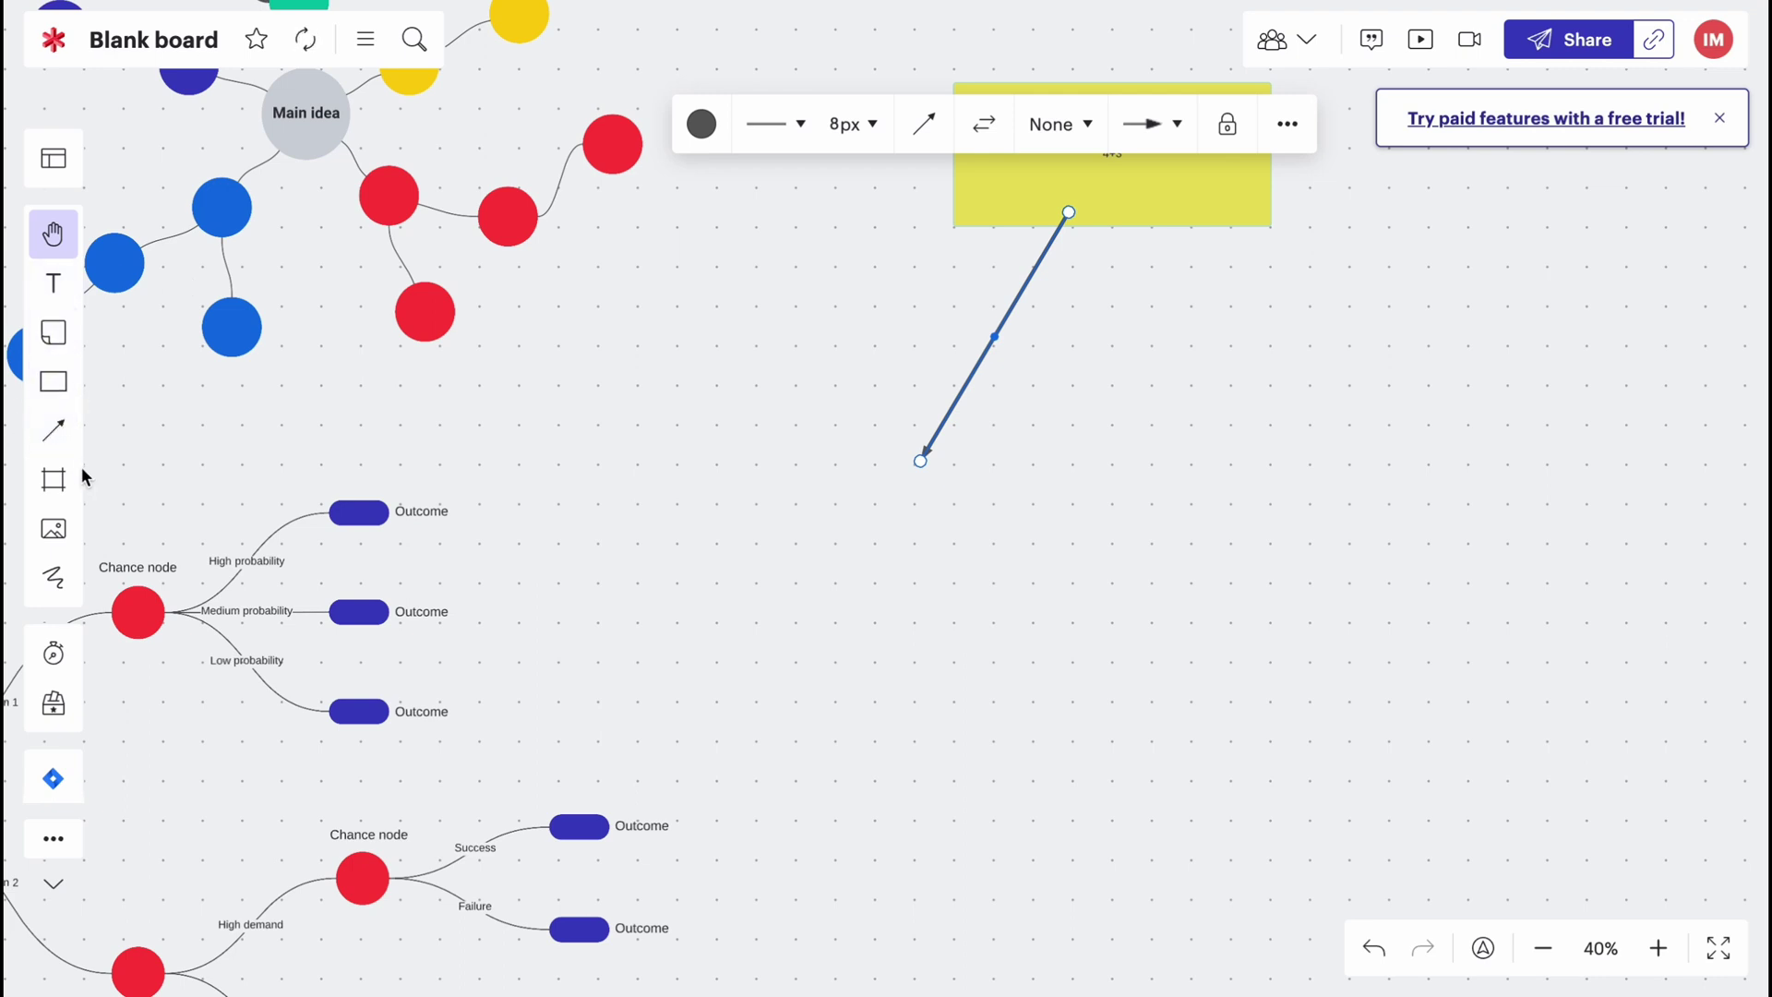
Shift the rectangle slightly and draw a second arrow down to the right
{"action": "mouse_move", "coordinate": [1141, 198]}
{"action": "left_mouse_down"}
{"action": "mouse_move", "coordinate": [1187, 225]}
{"action": "mouse_move", "coordinate": [1175, 205]}
{"action": "left_mouse_up"}
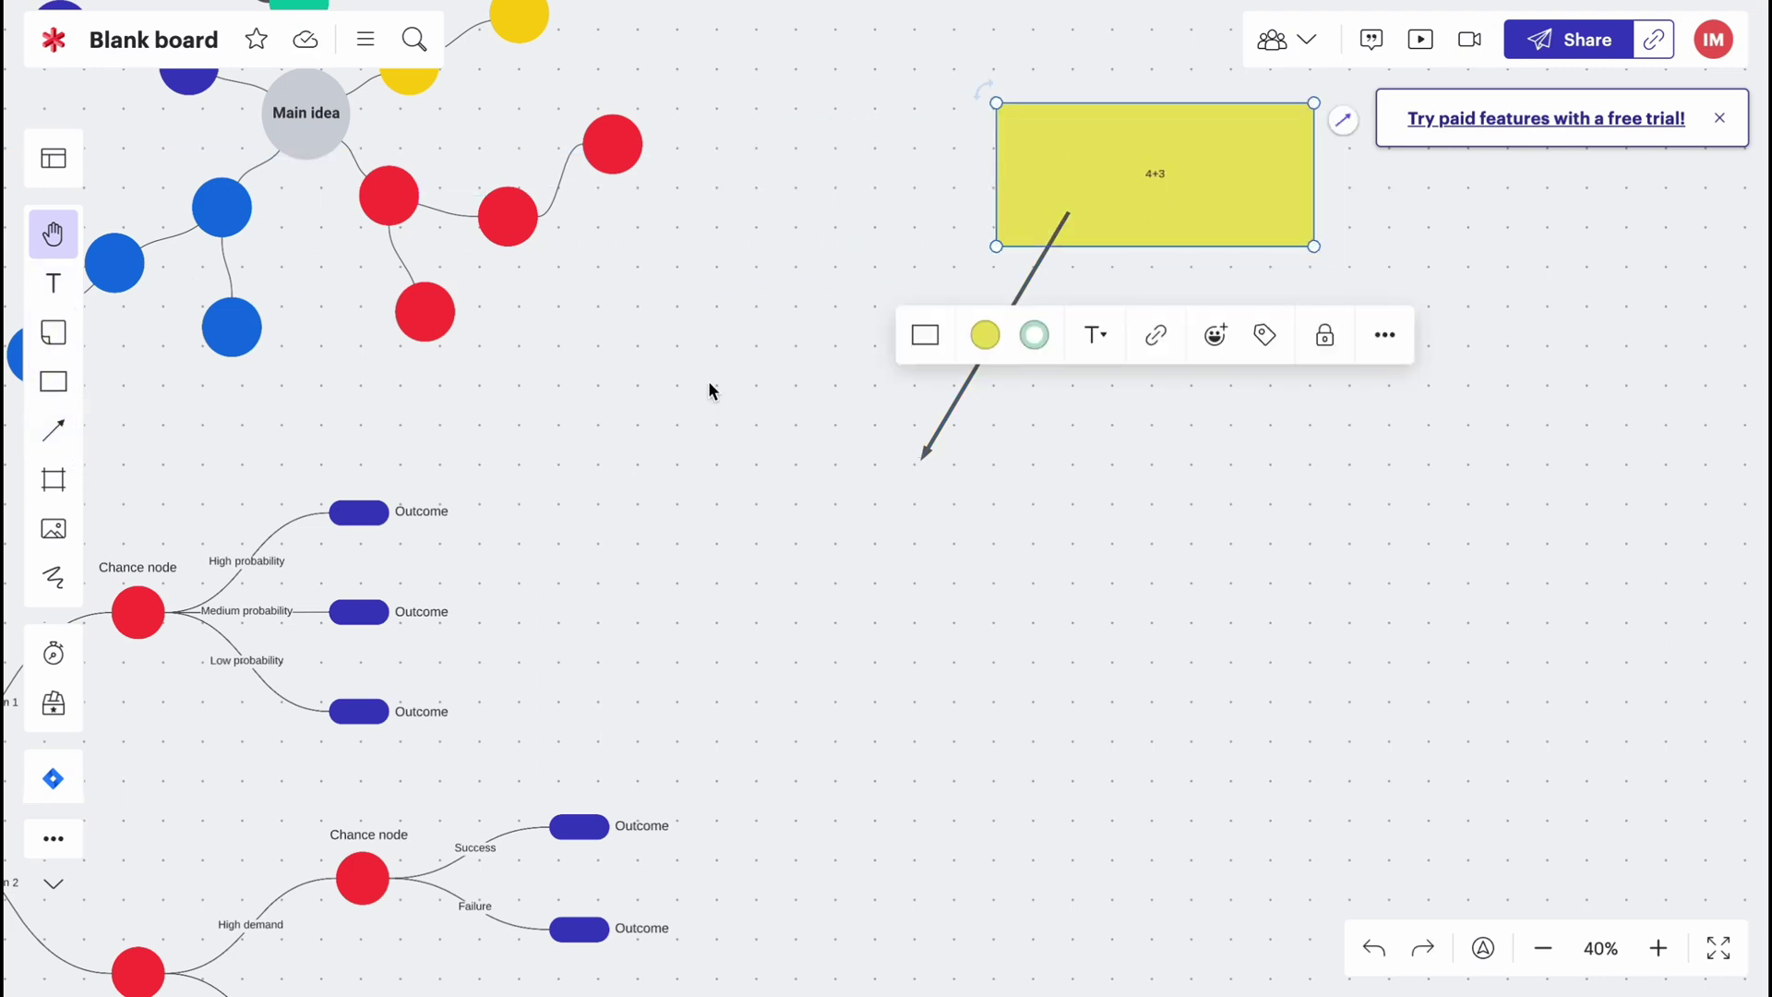
{"action": "left_click", "coordinate": [52, 434]}
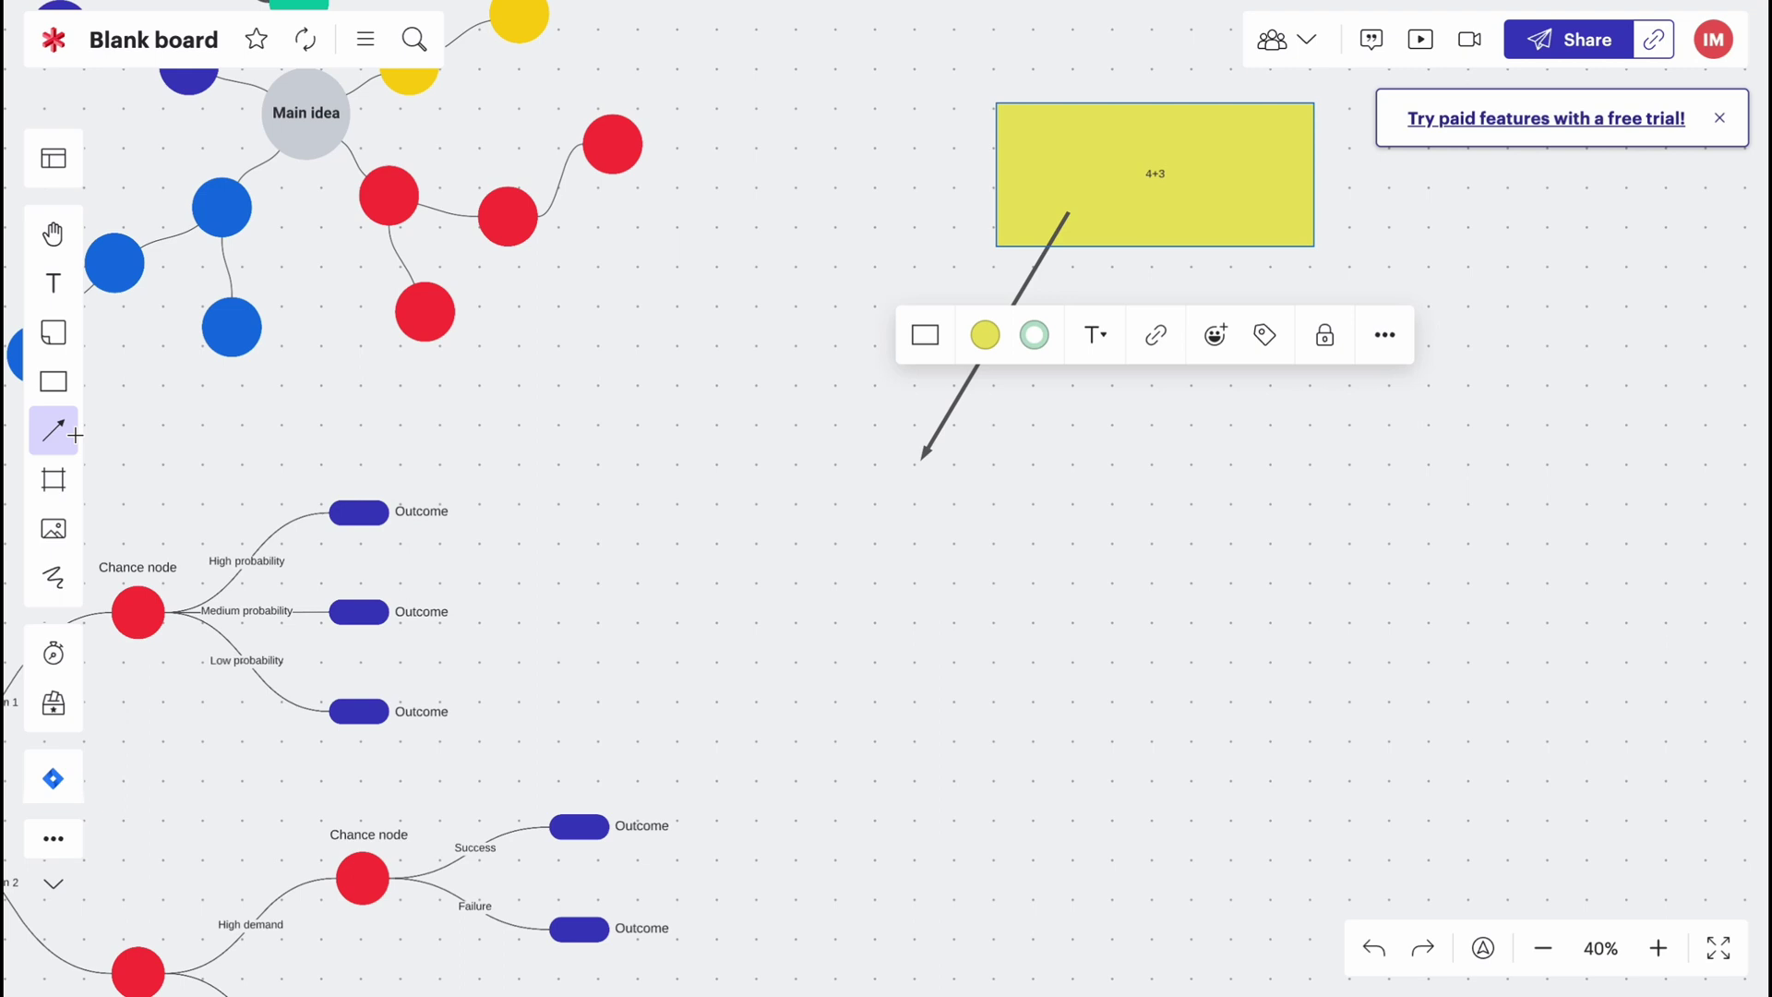
{"action": "mouse_move", "coordinate": [1177, 221]}
{"action": "left_mouse_down"}
{"action": "mouse_move", "coordinate": [1353, 479]}
{"action": "mouse_move", "coordinate": [1365, 465]}
{"action": "left_mouse_up"}
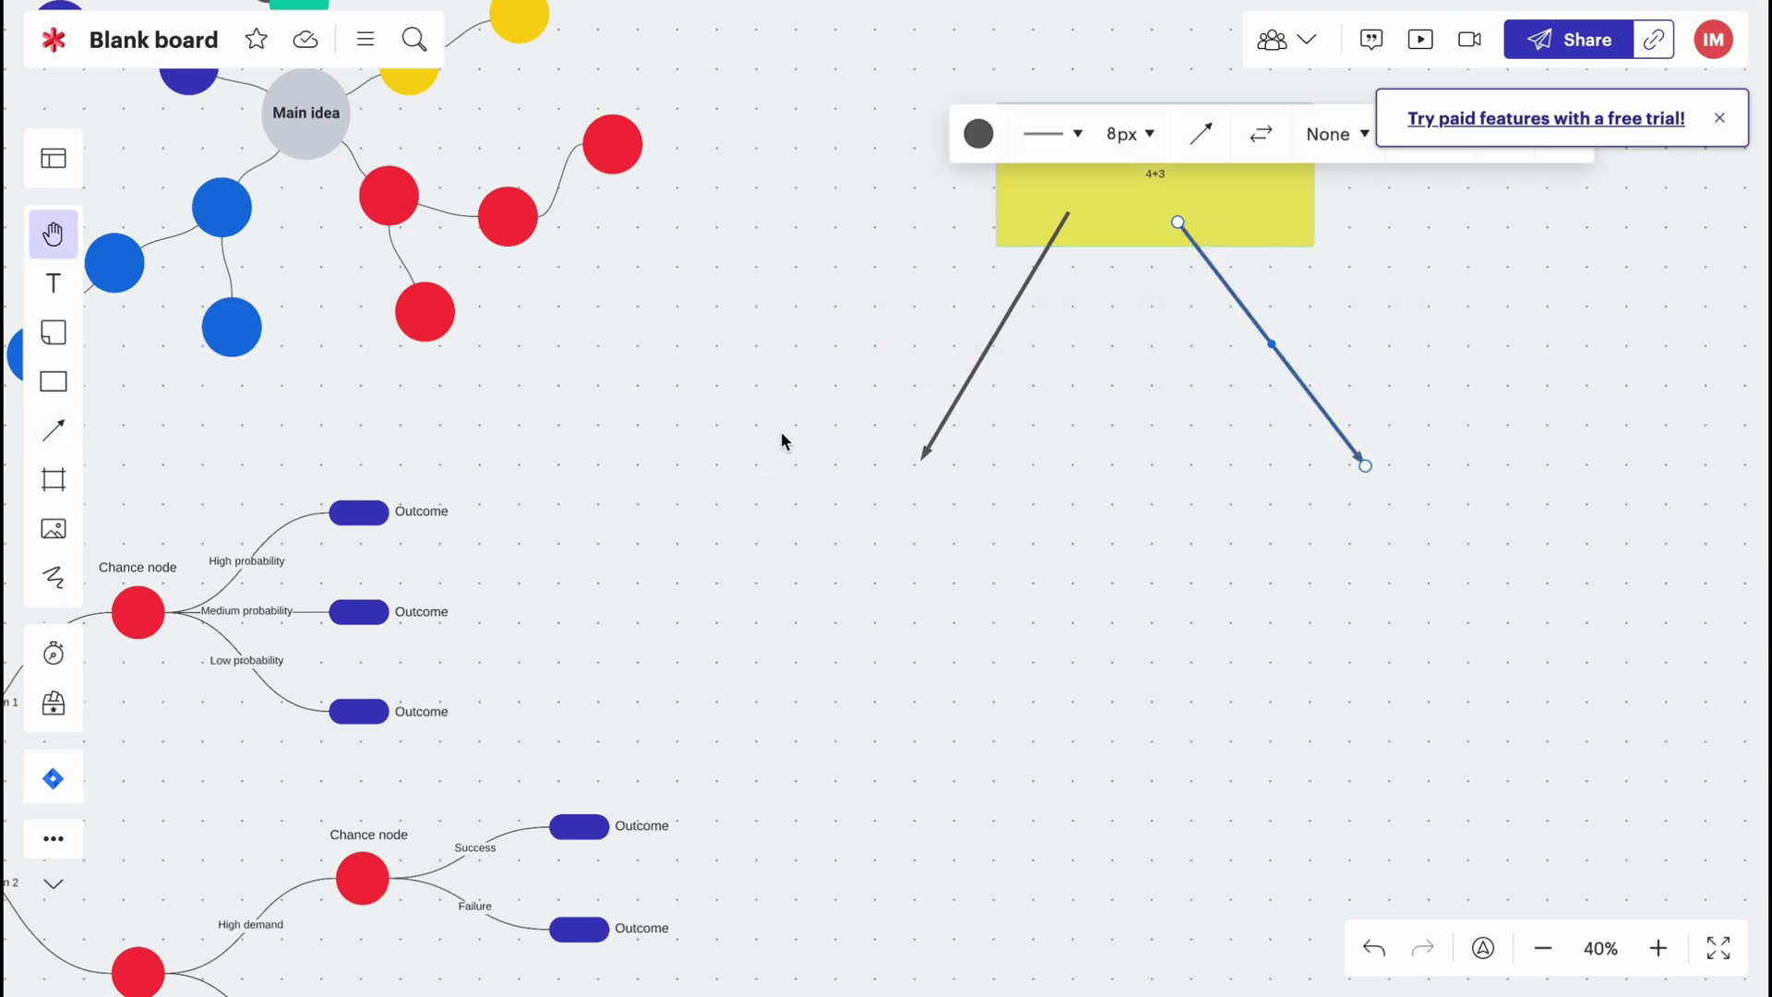
{"action": "left_click", "coordinate": [52, 381]}
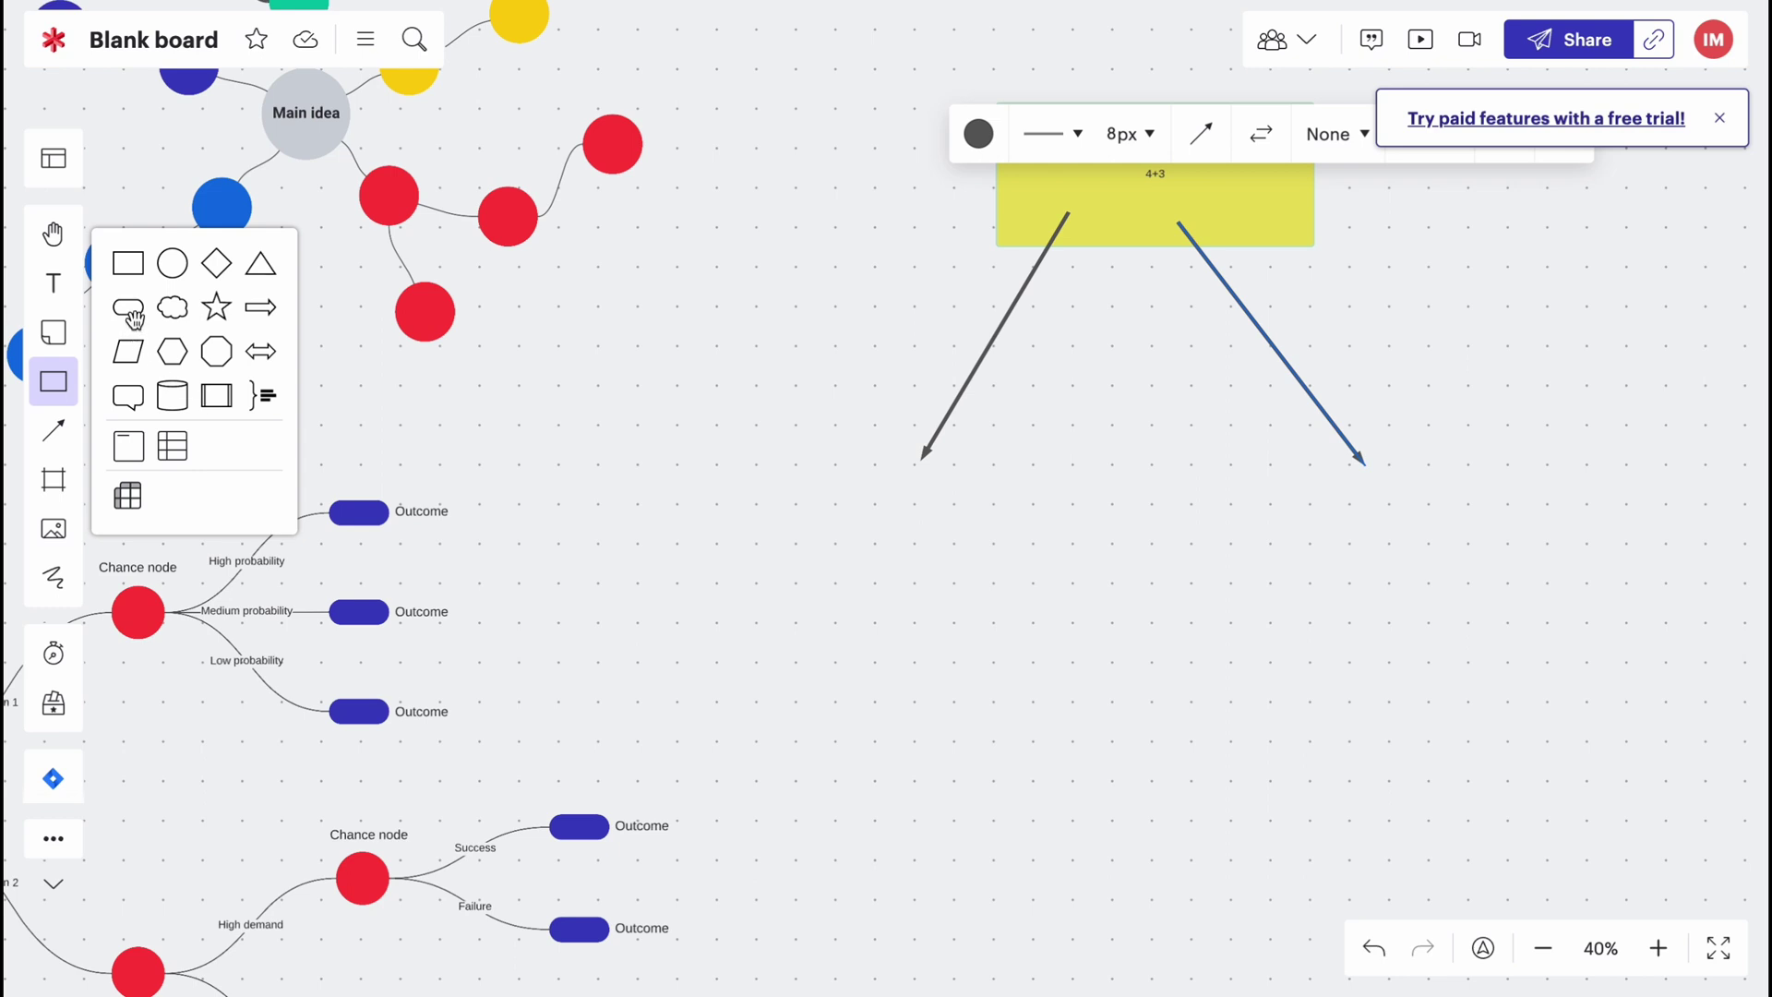
Draw a yellow circle at the left arrow's tip, duplicate it, and shift the 4+3 box
{"action": "left_click", "coordinate": [172, 263]}
{"action": "left_click_drag", "start_coordinate": [794, 403], "coordinate": [1008, 601]}
{"action": "left_click_drag", "start_coordinate": [888, 509], "coordinate": [1395, 563]}
{"action": "key", "text": "ctrl+d"}
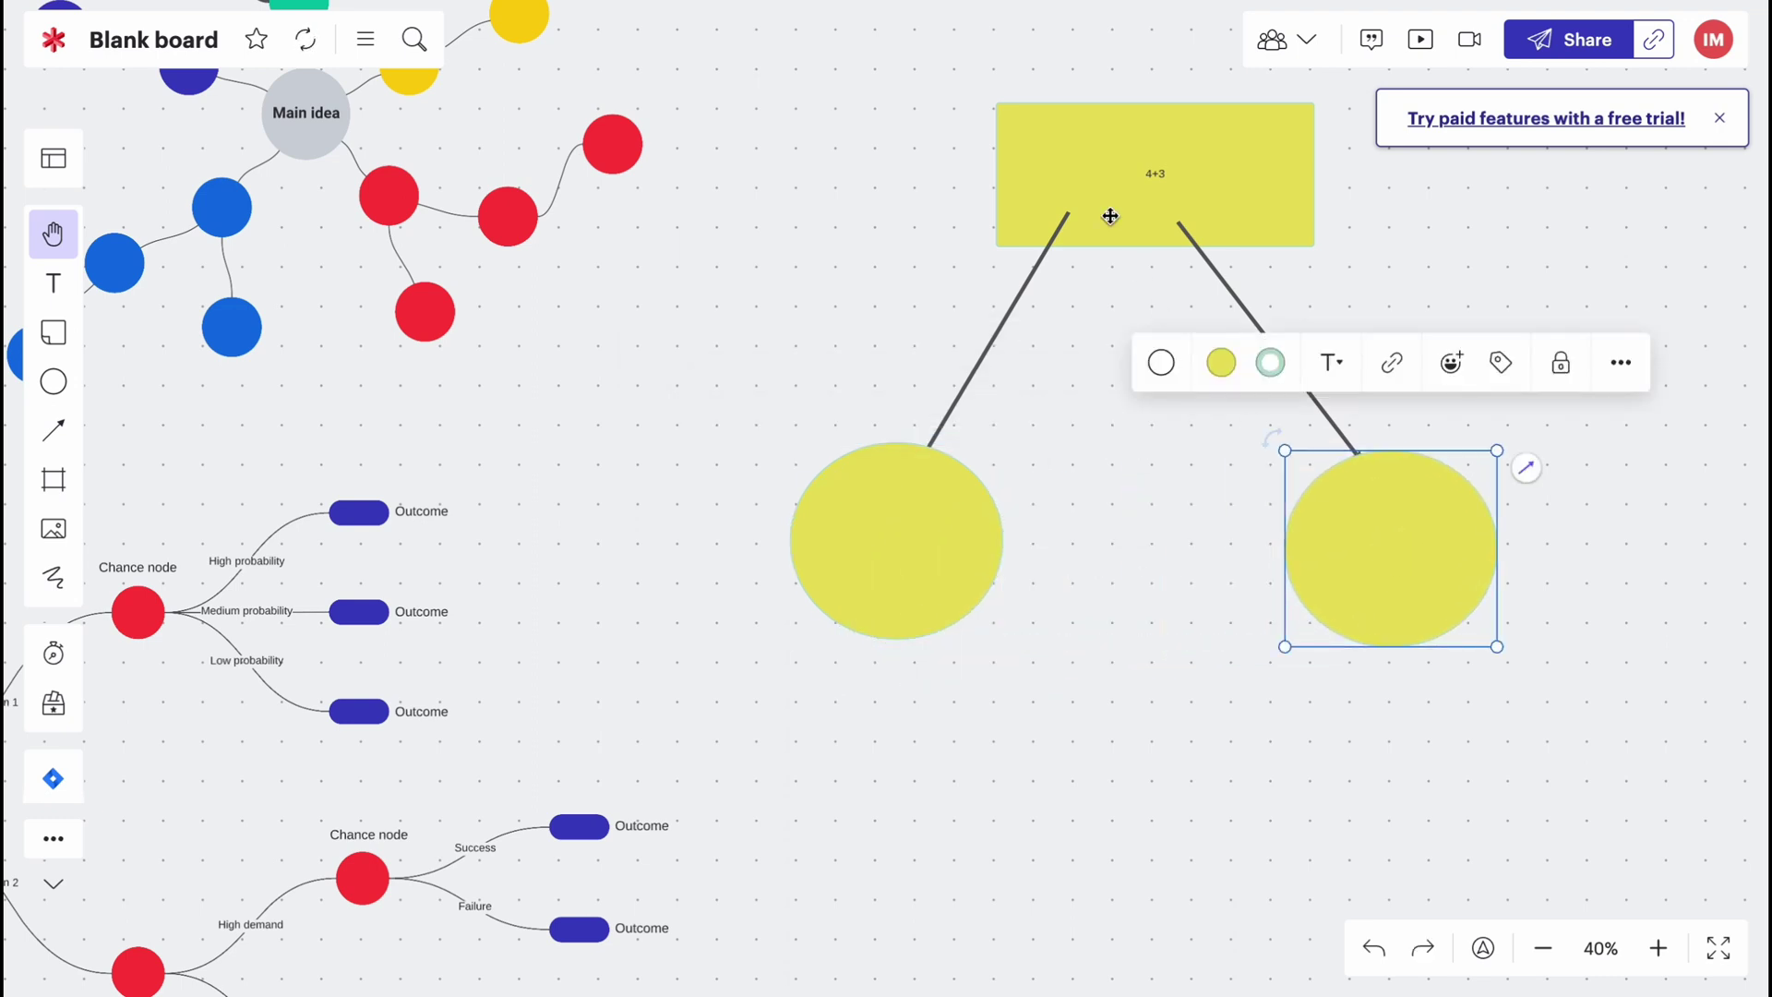
{"action": "left_click", "coordinate": [1084, 152]}
{"action": "left_click_drag", "start_coordinate": [1085, 152], "coordinate": [1038, 150]}
Label the left circle 10 and the right circle 7
{"action": "left_click", "coordinate": [857, 589]}
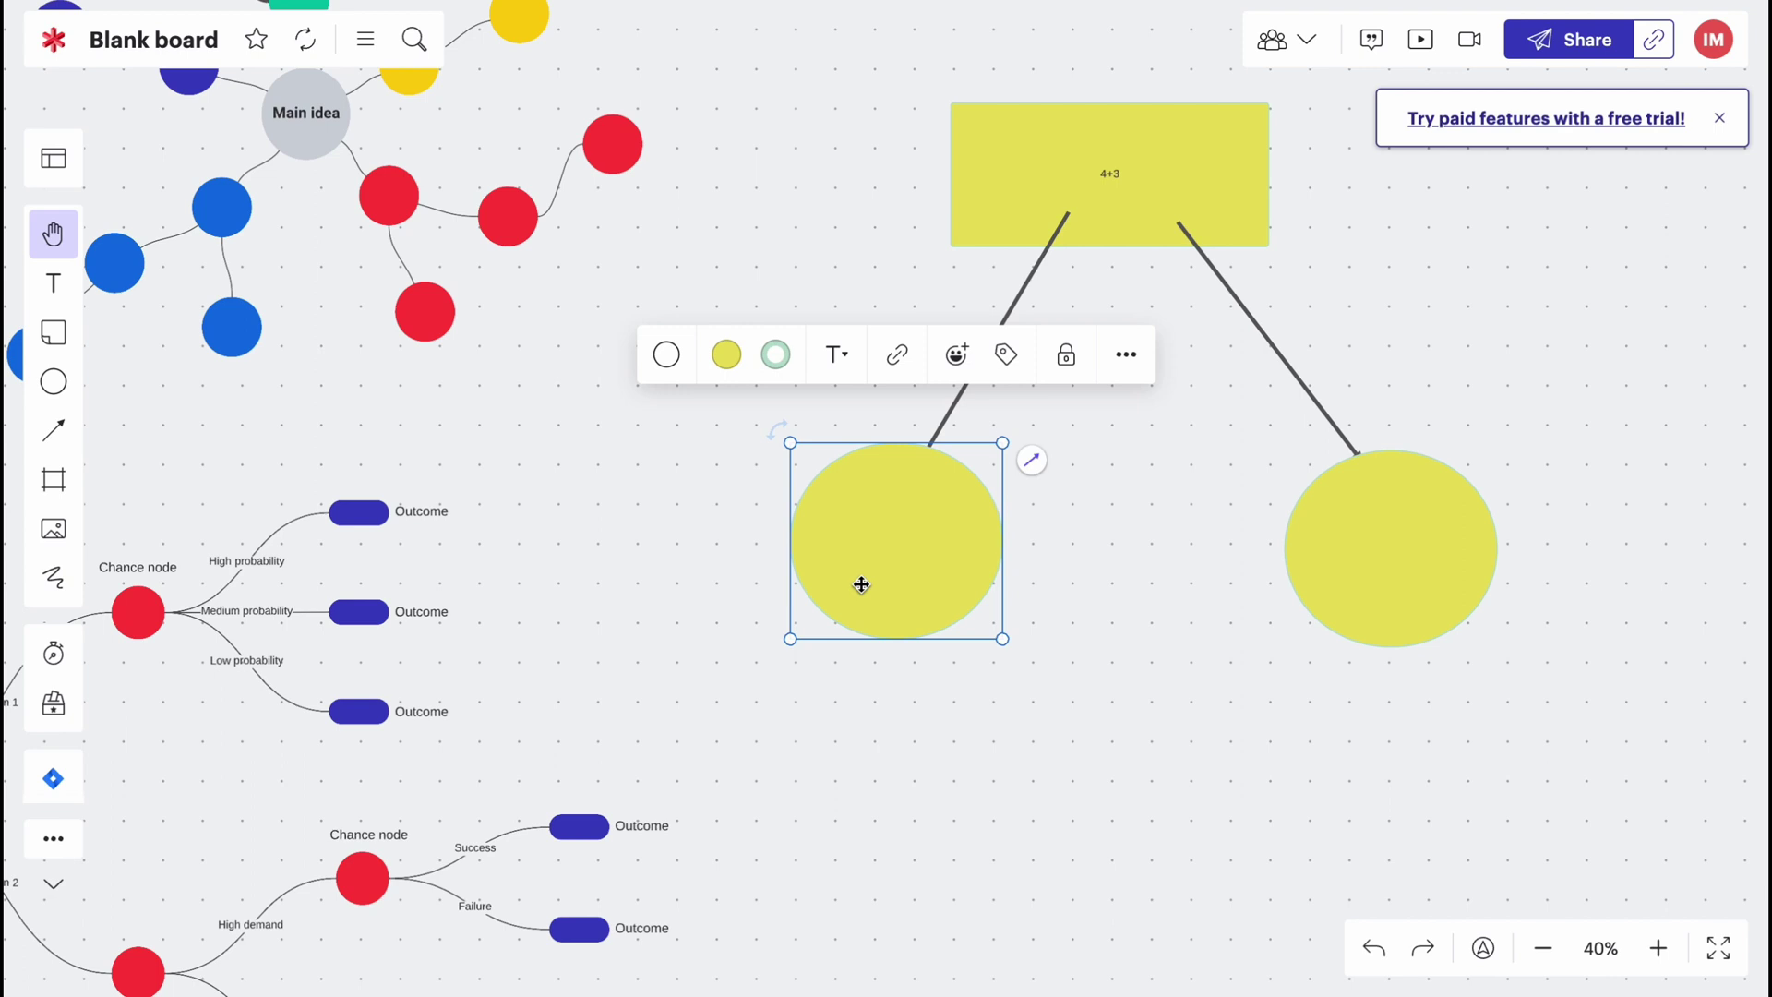
{"action": "left_click", "coordinate": [841, 363]}
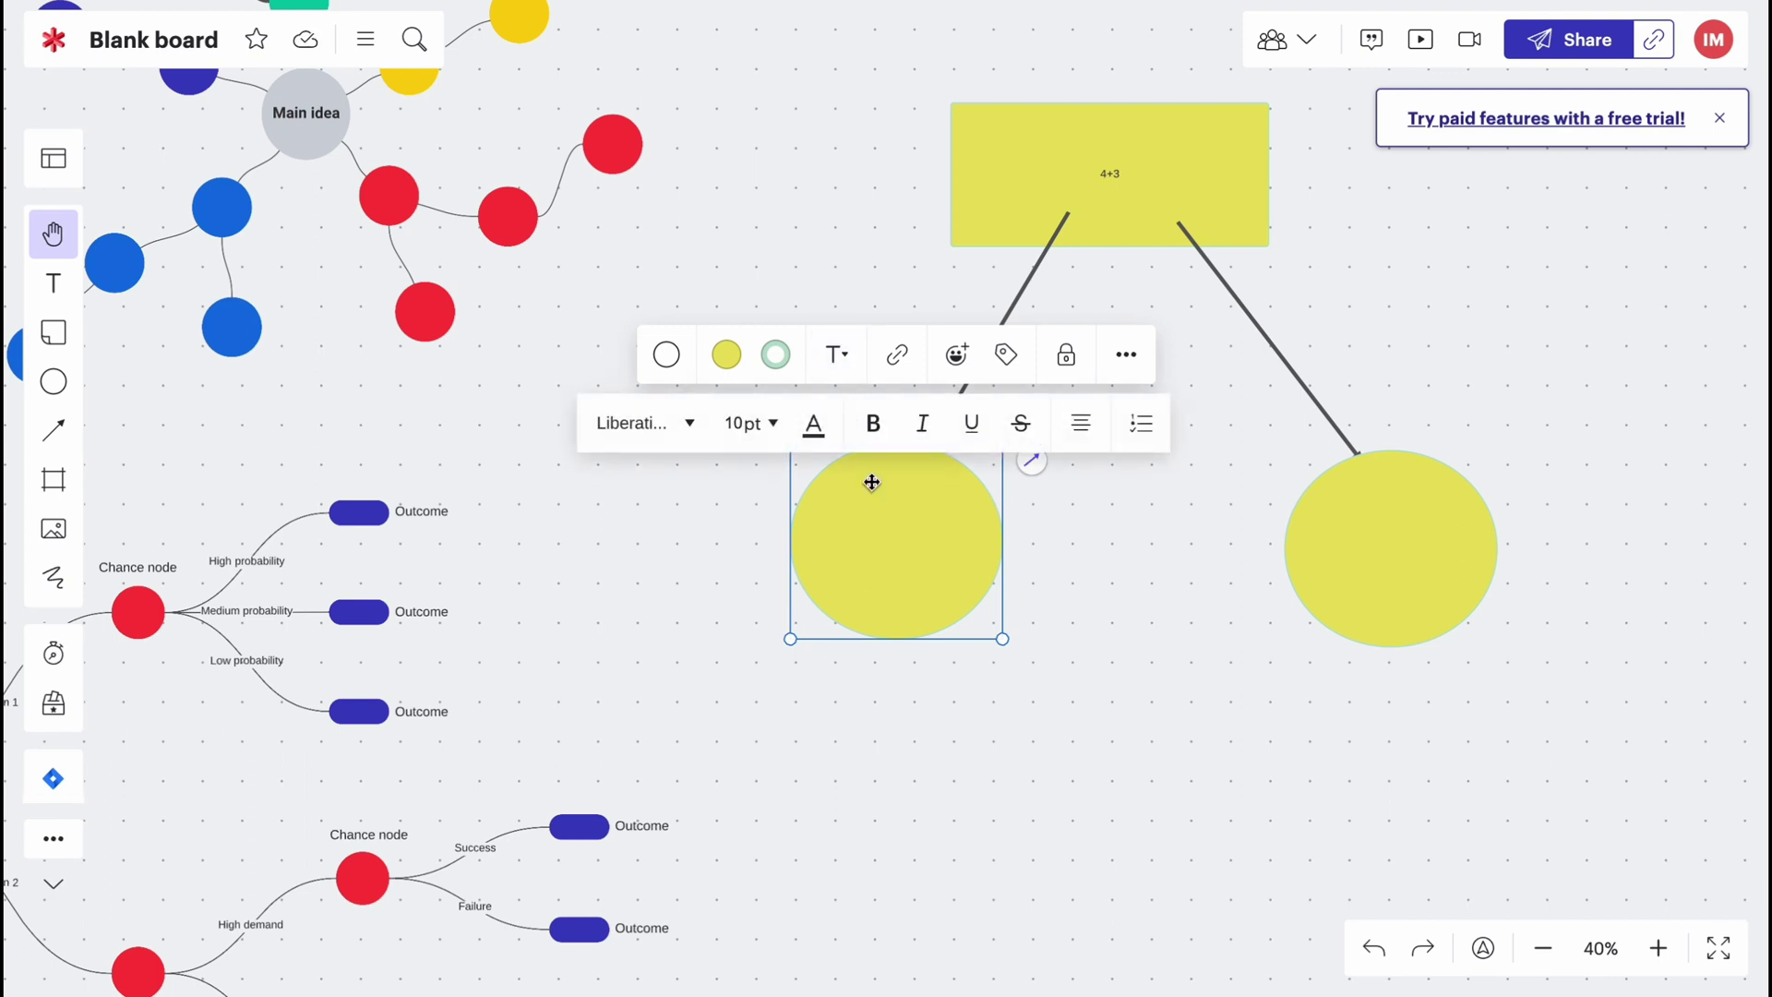
{"action": "type", "text": "10"}
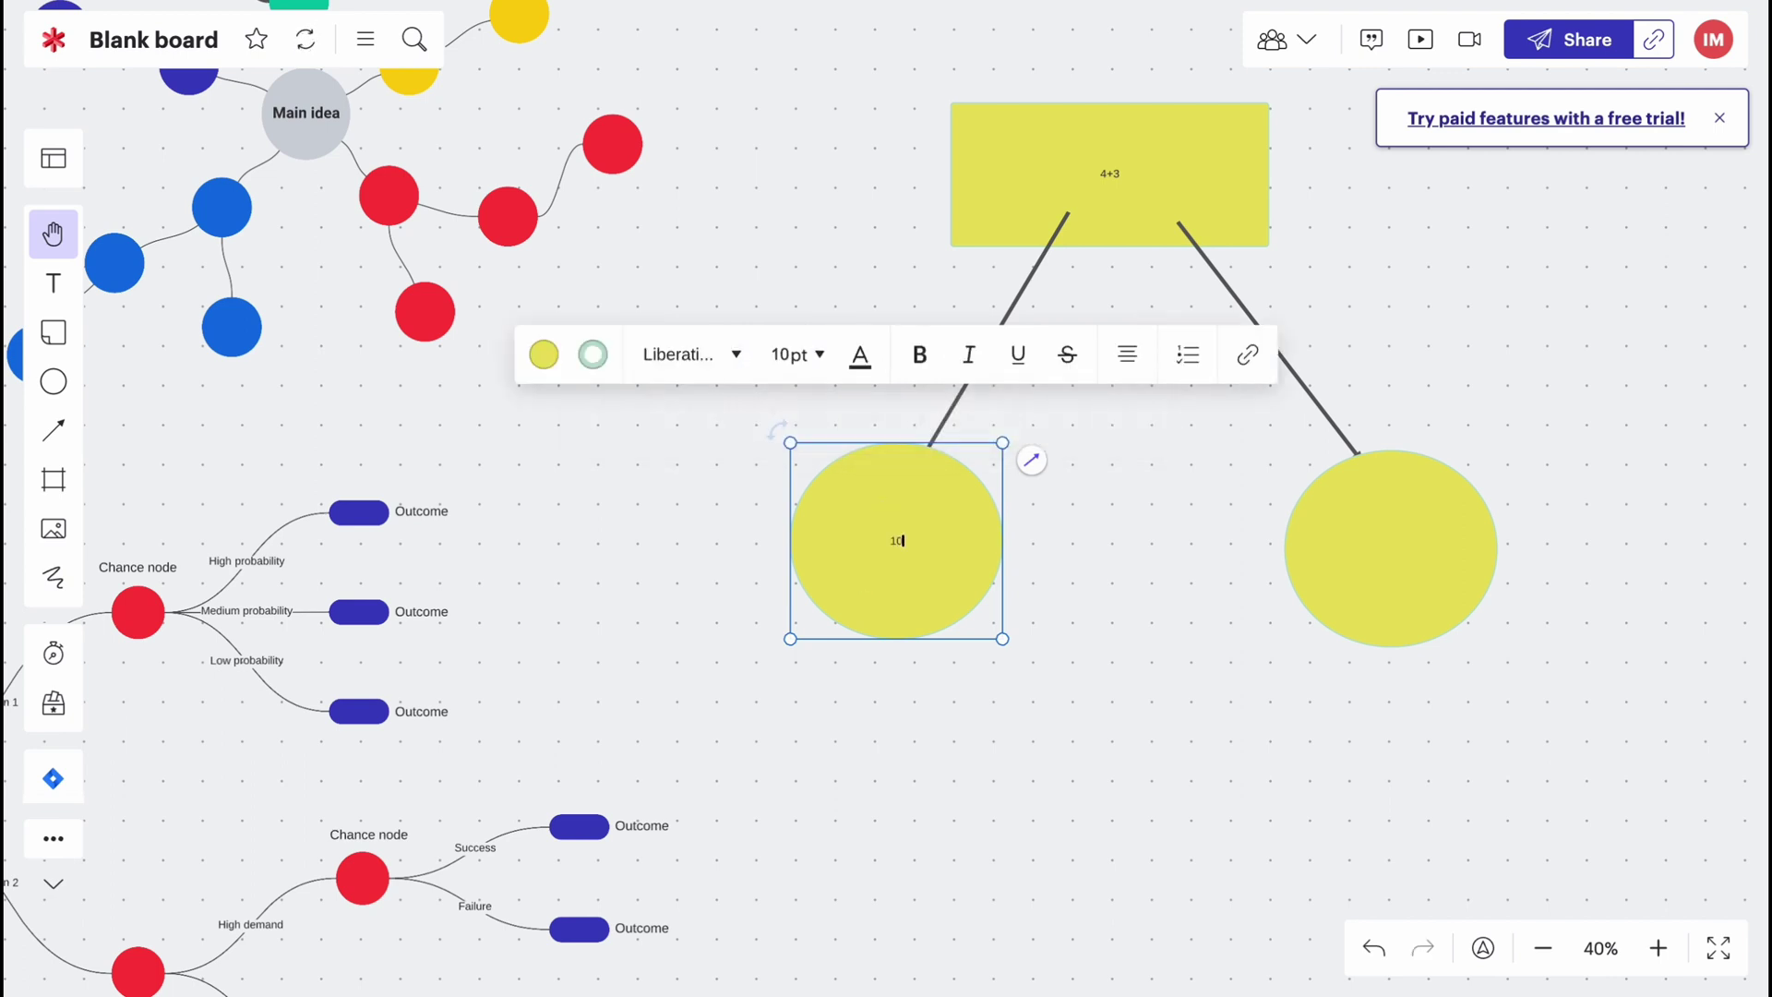
{"action": "left_click", "coordinate": [1388, 556]}
{"action": "left_click", "coordinate": [1386, 362]}
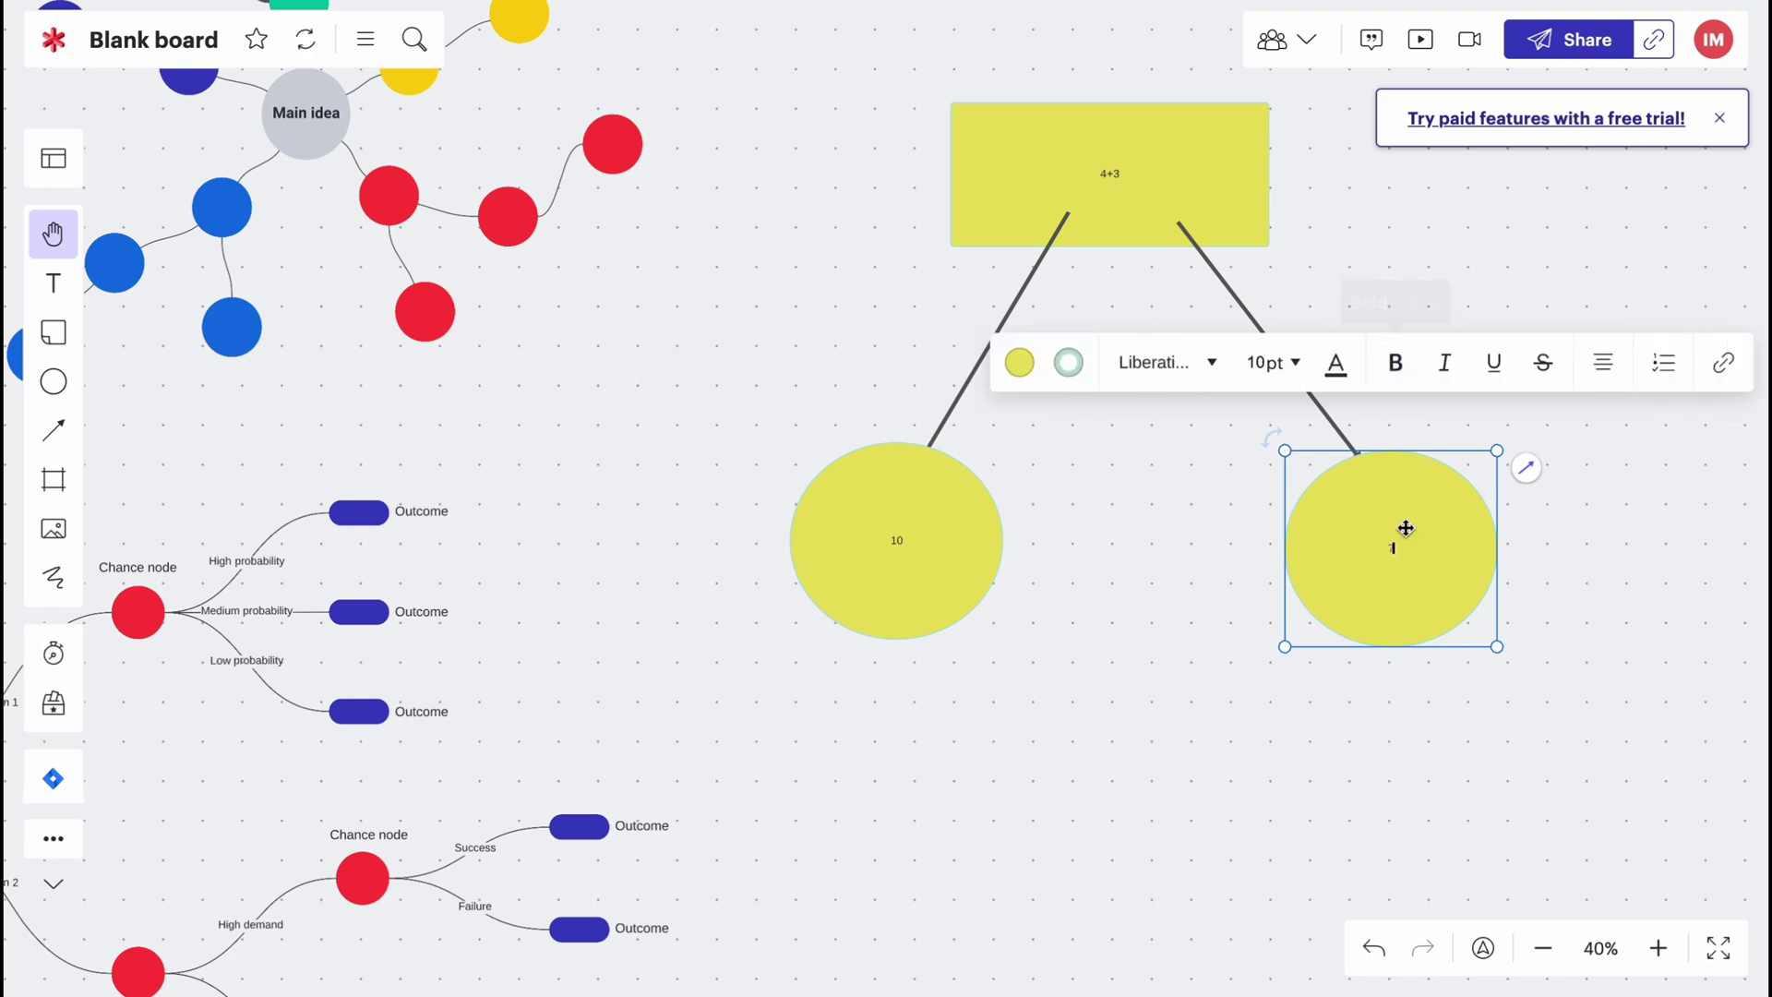
Set the 7 to 30pt and the 10 to 24pt
{"action": "left_click", "coordinate": [1290, 363]}
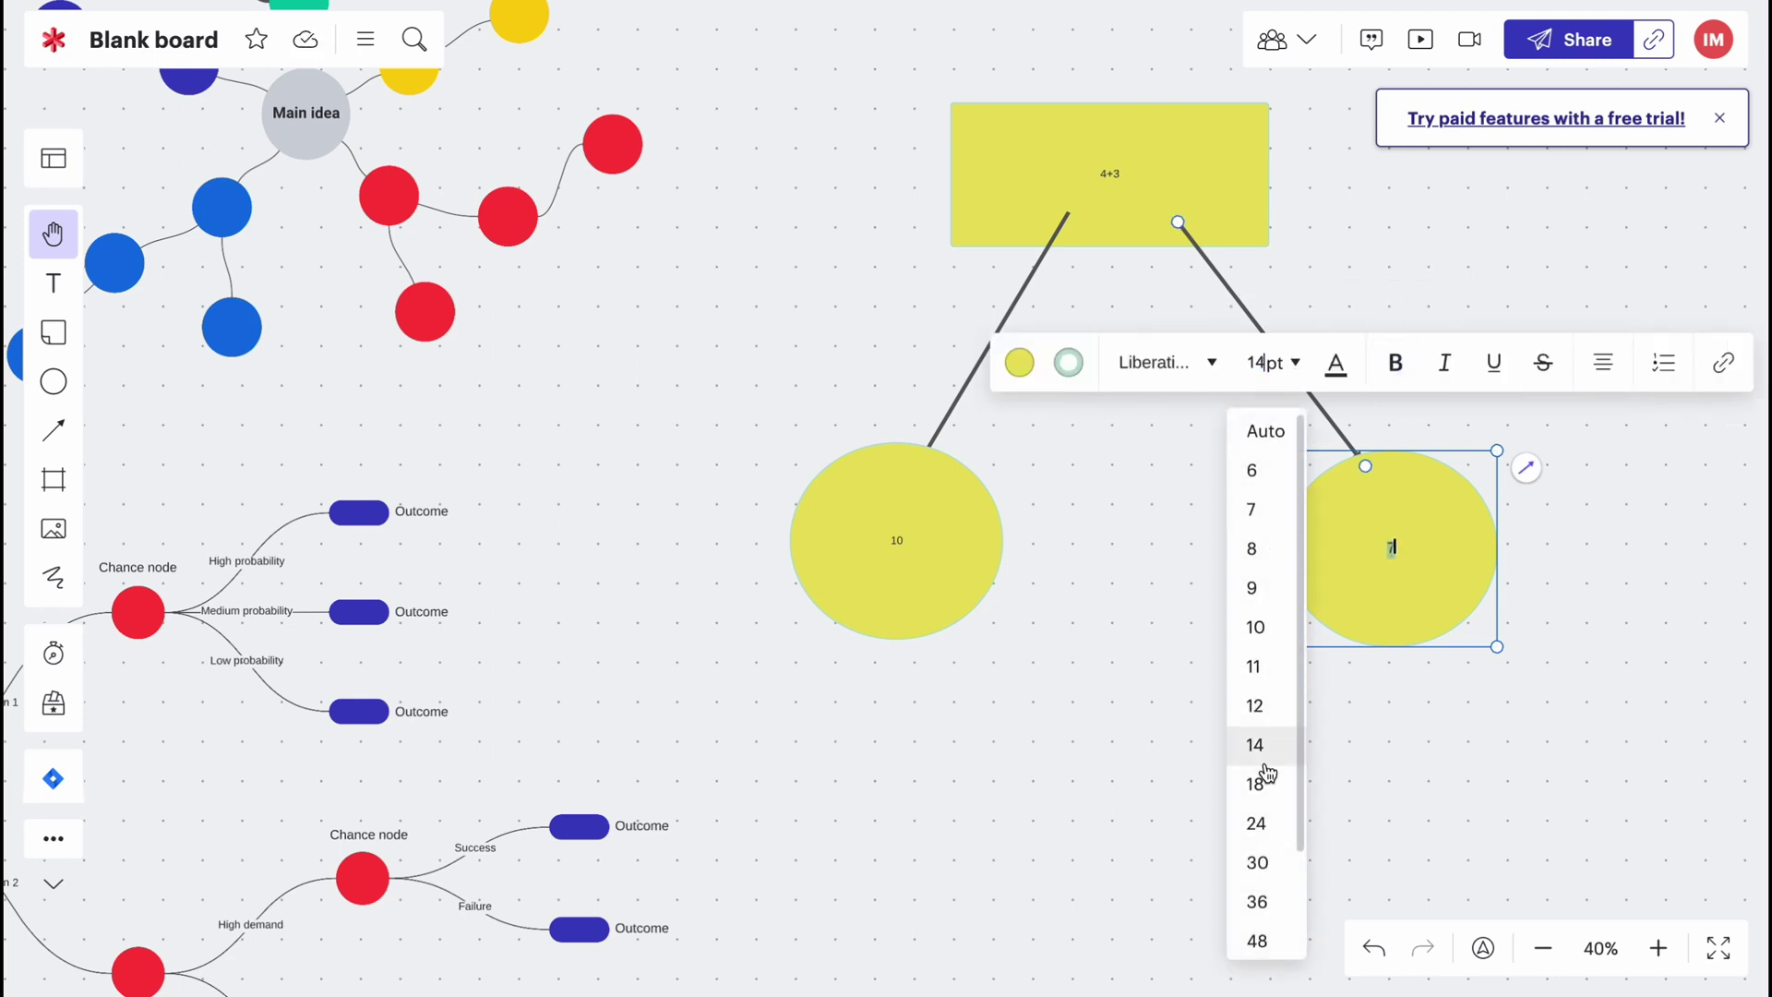
{"action": "scroll", "coordinate": [1261, 772], "scroll_direction": "down", "scroll_amount": 2}
{"action": "left_click", "coordinate": [1262, 766]}
{"action": "left_click", "coordinate": [900, 540]}
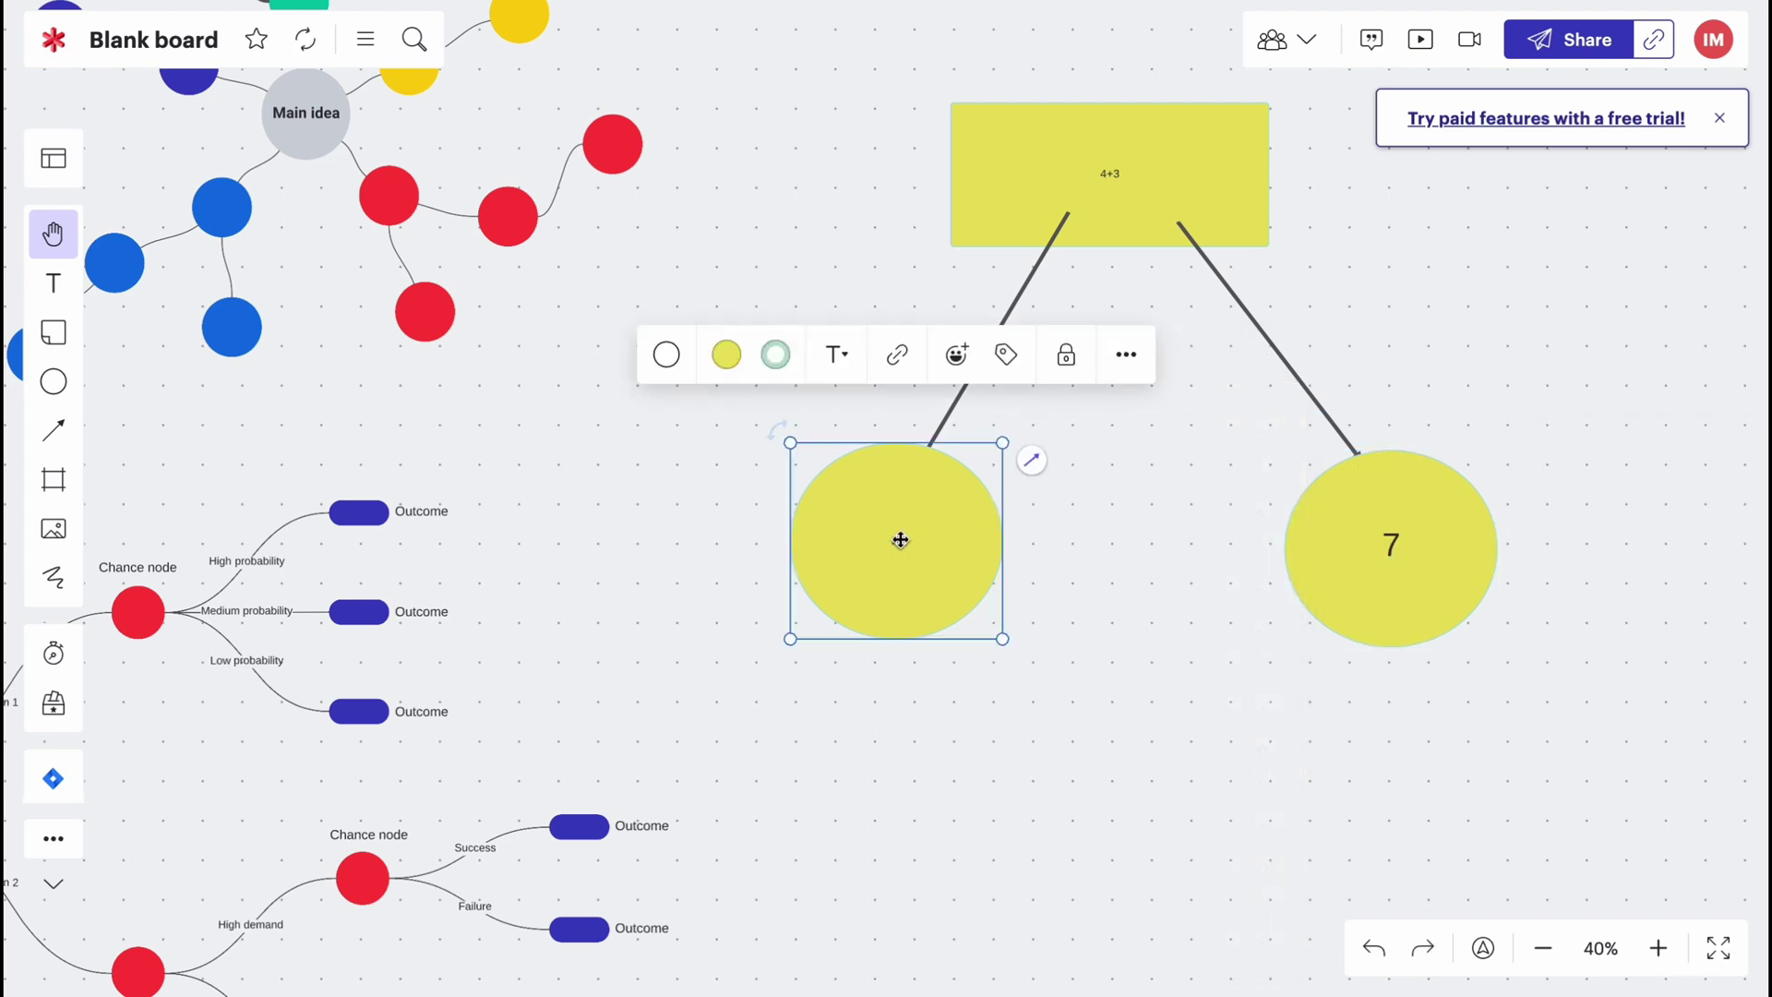
{"action": "double_click", "coordinate": [893, 538]}
{"action": "left_click", "coordinate": [784, 354]}
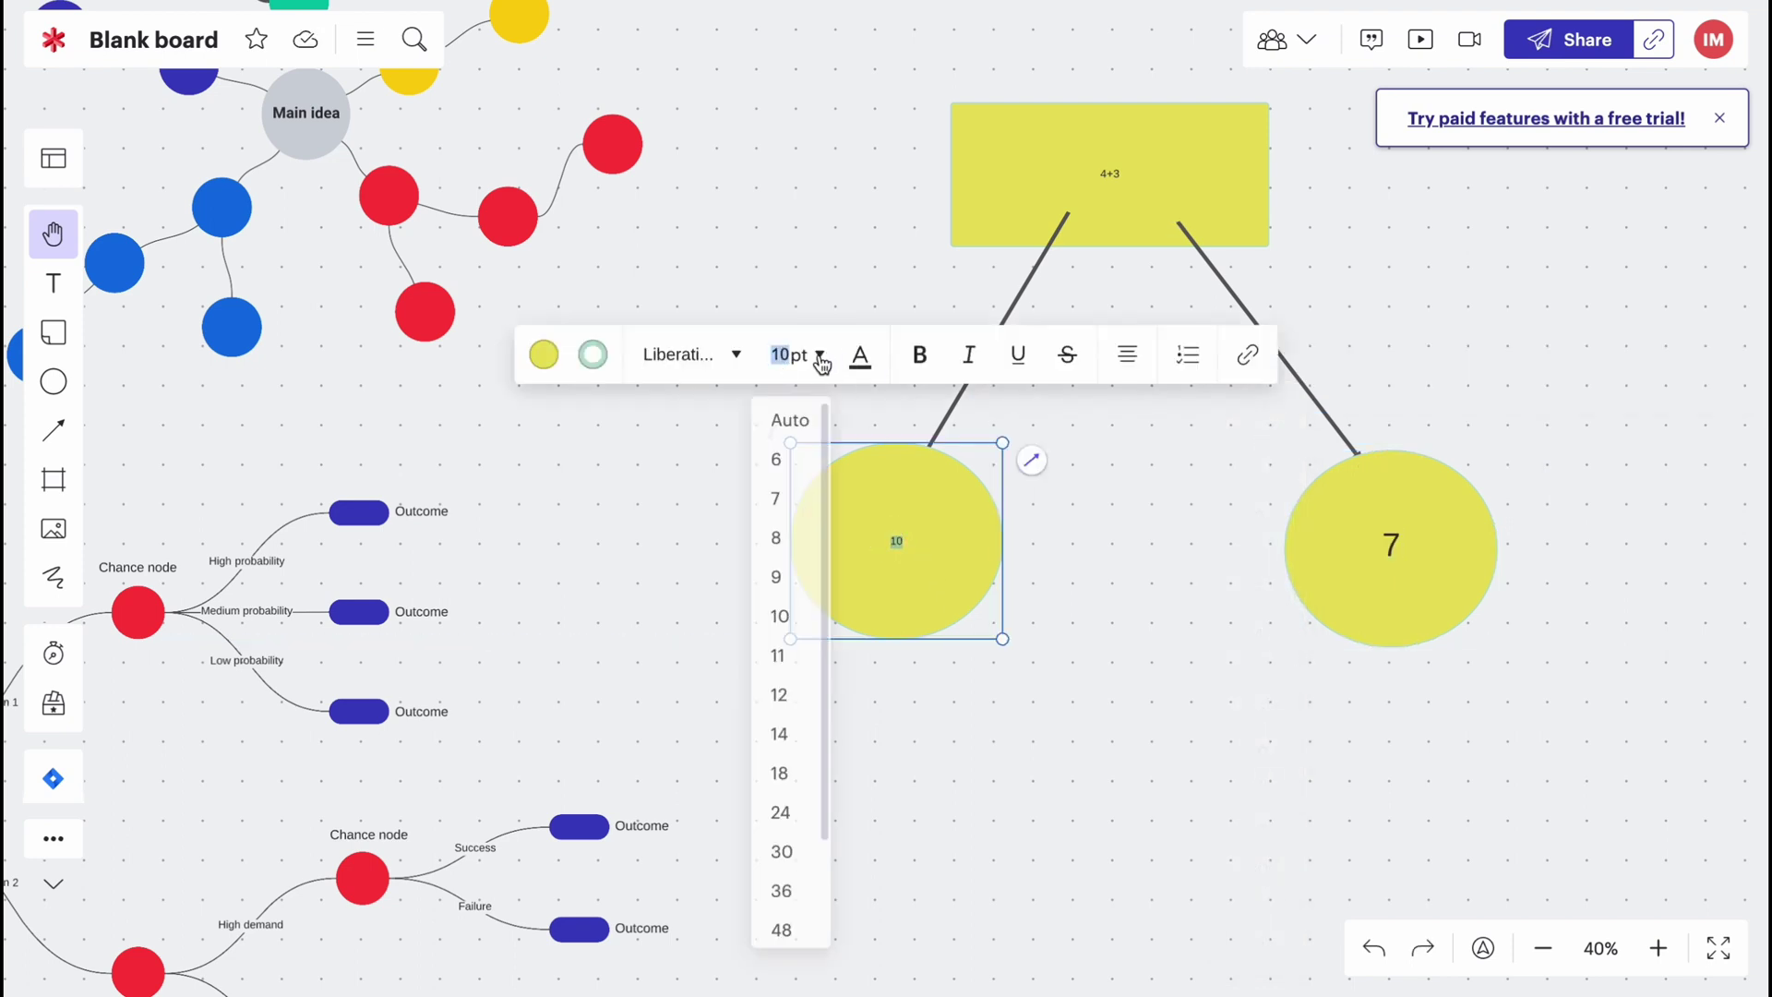
{"action": "left_click", "coordinate": [812, 809]}
{"action": "left_click", "coordinate": [1171, 750]}
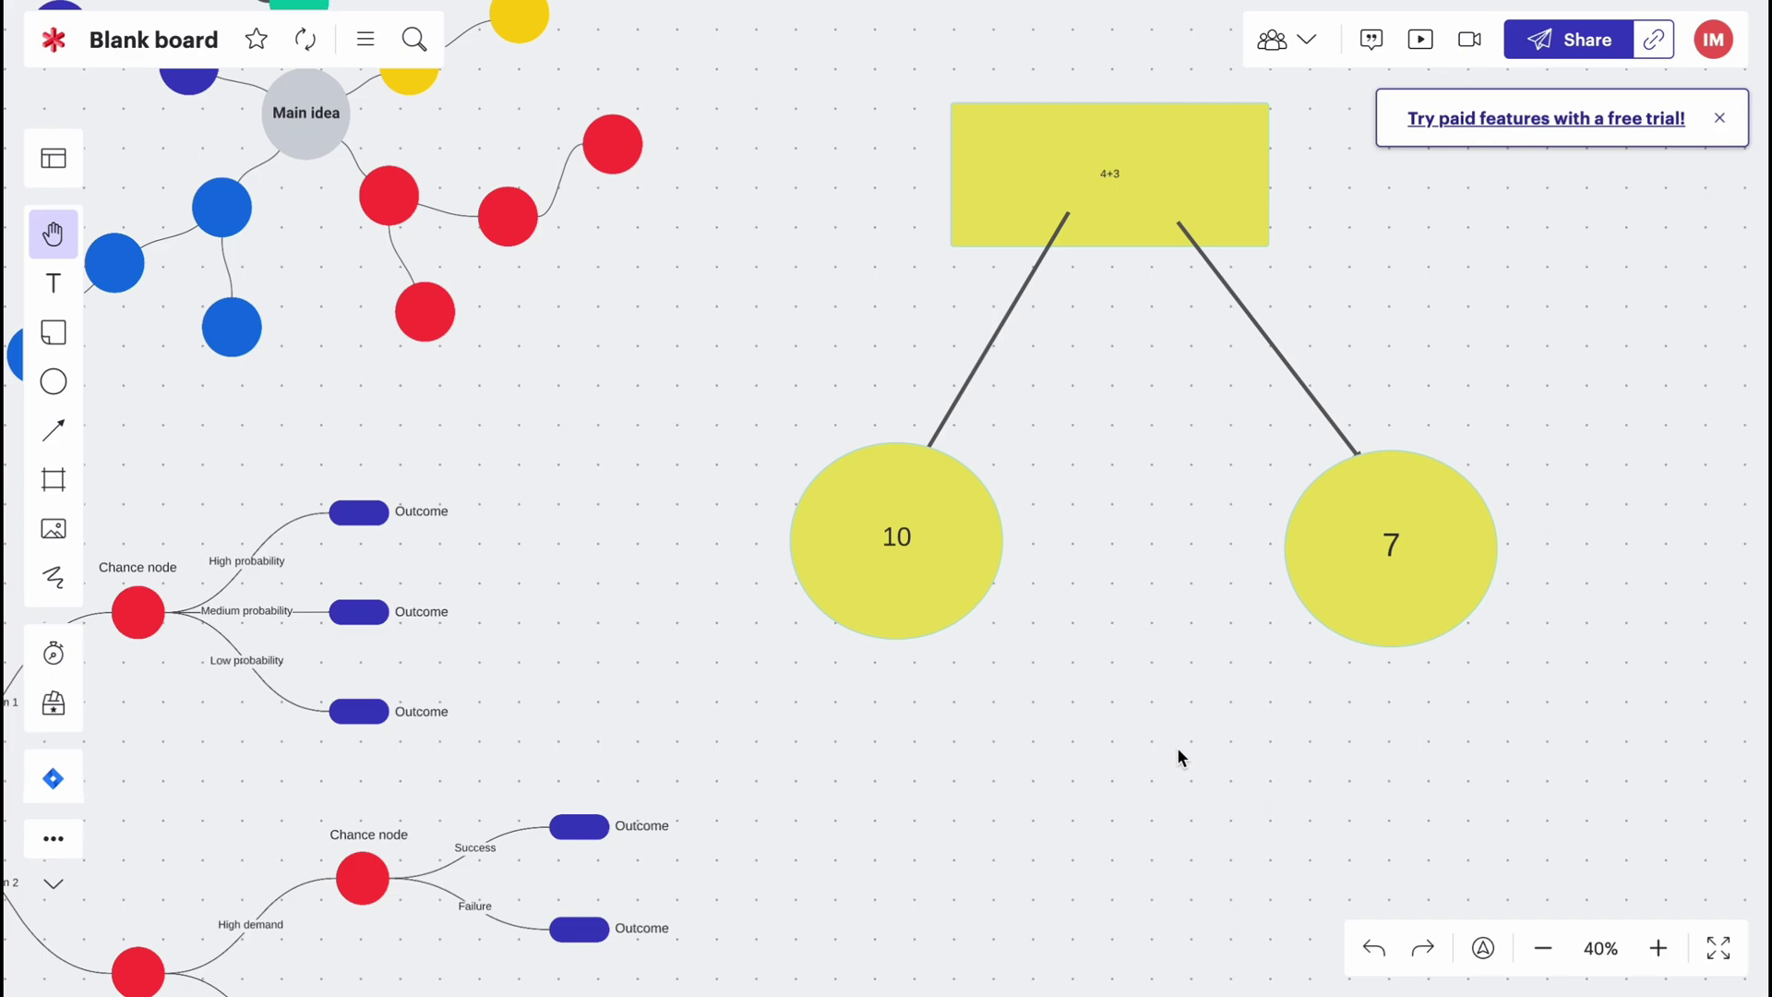
{"action": "scroll", "coordinate": [1327, 553], "scroll_direction": "down", "scroll_amount": 5}
{"action": "scroll", "coordinate": [1250, 565], "scroll_direction": "up", "scroll_amount": 8}
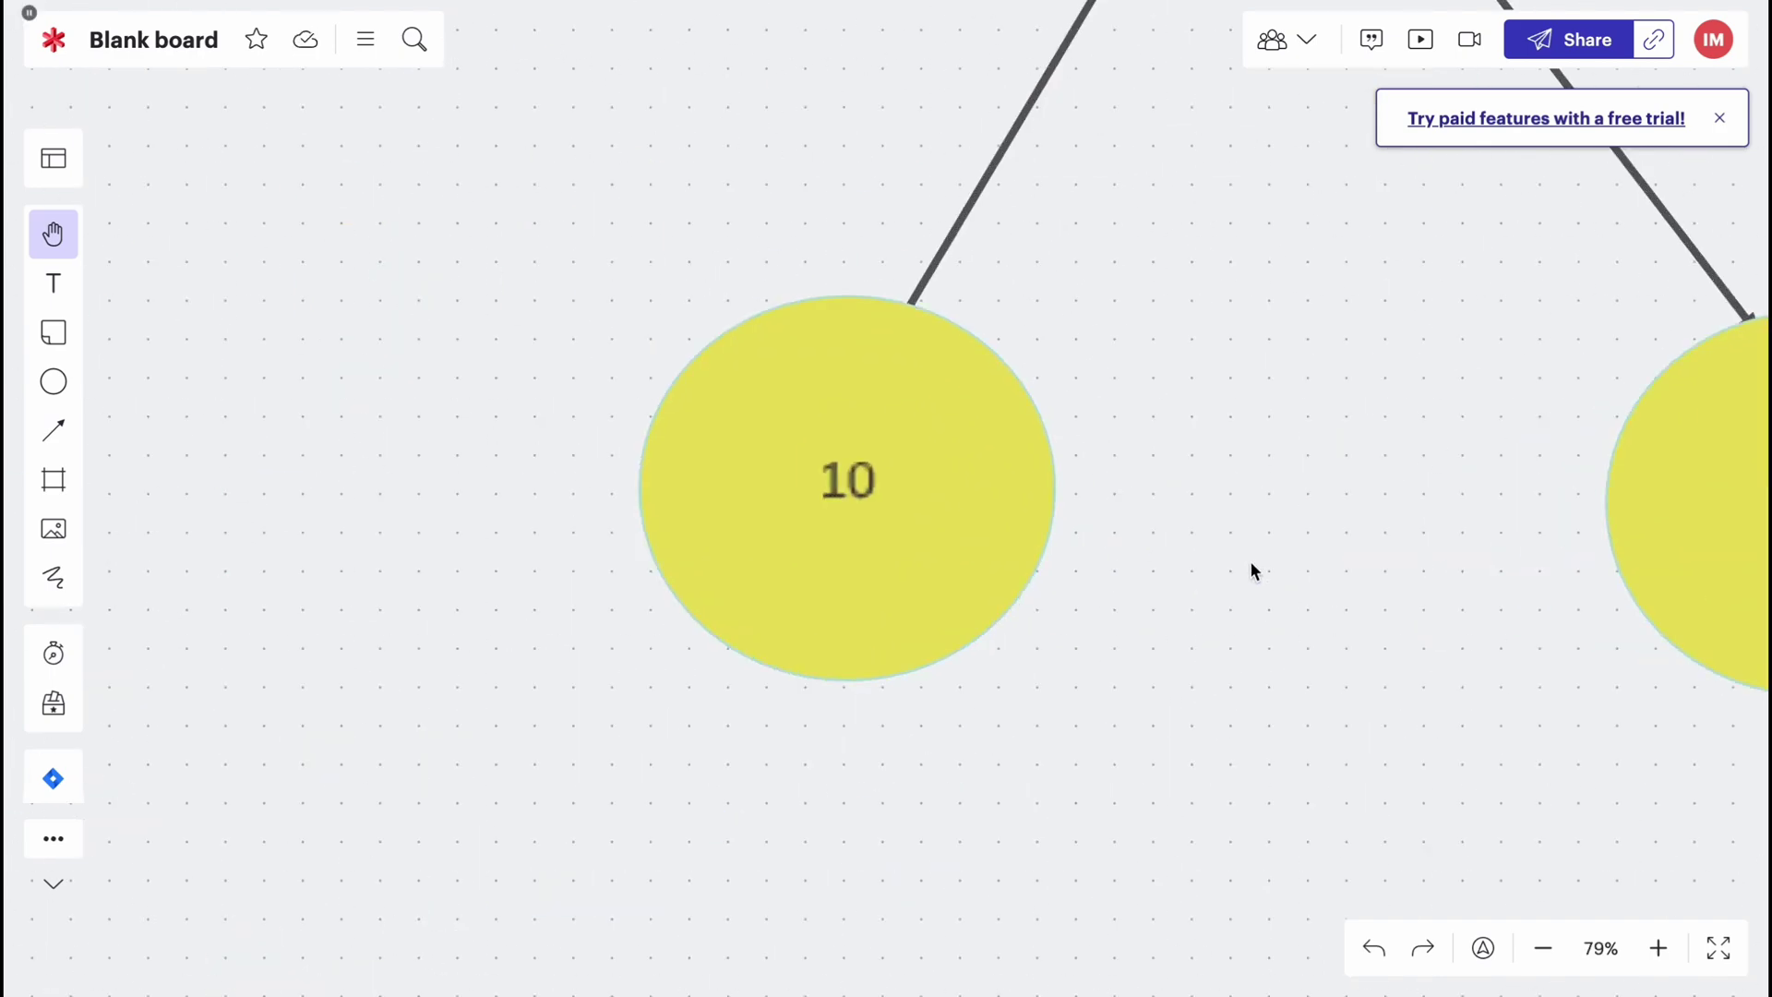
{"action": "scroll", "coordinate": [1206, 562], "scroll_direction": "down", "scroll_amount": 8}
{"action": "scroll", "coordinate": [1209, 563], "scroll_direction": "up", "scroll_amount": 5}
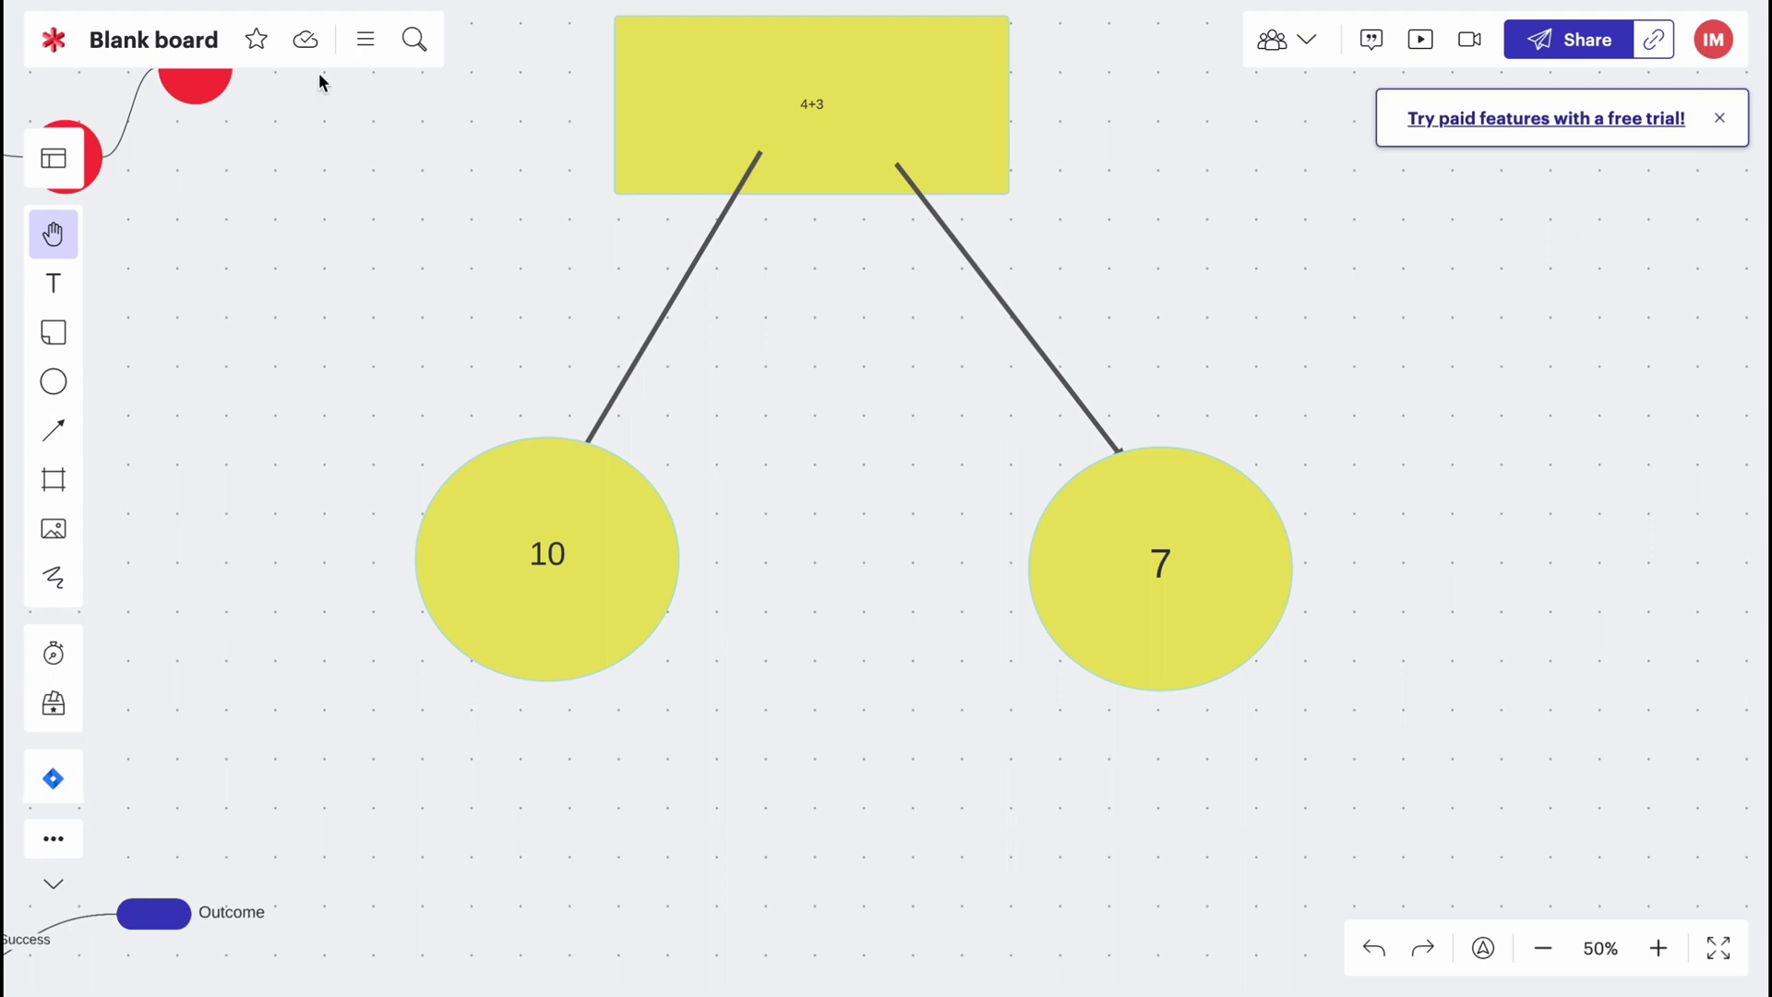
Return to My Documents and close the Blank board's More menu without choosing an action
{"action": "left_click", "coordinate": [54, 41]}
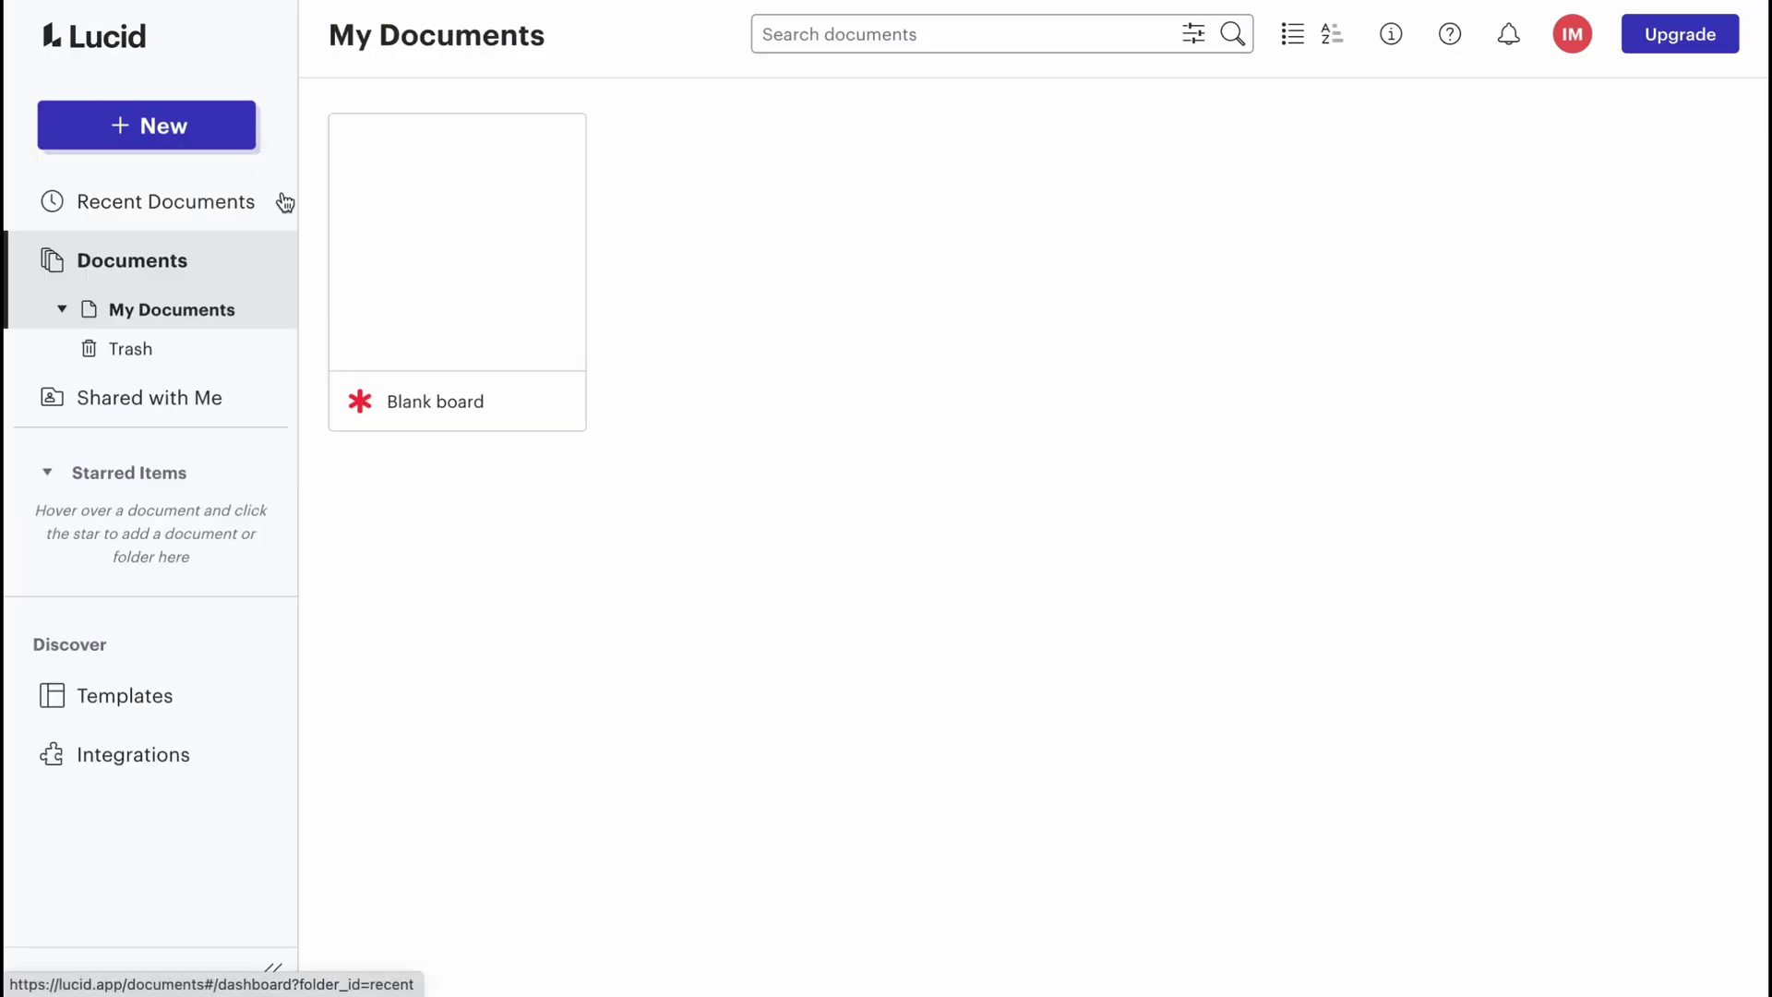
{"action": "mouse_move", "coordinate": [546, 423]}
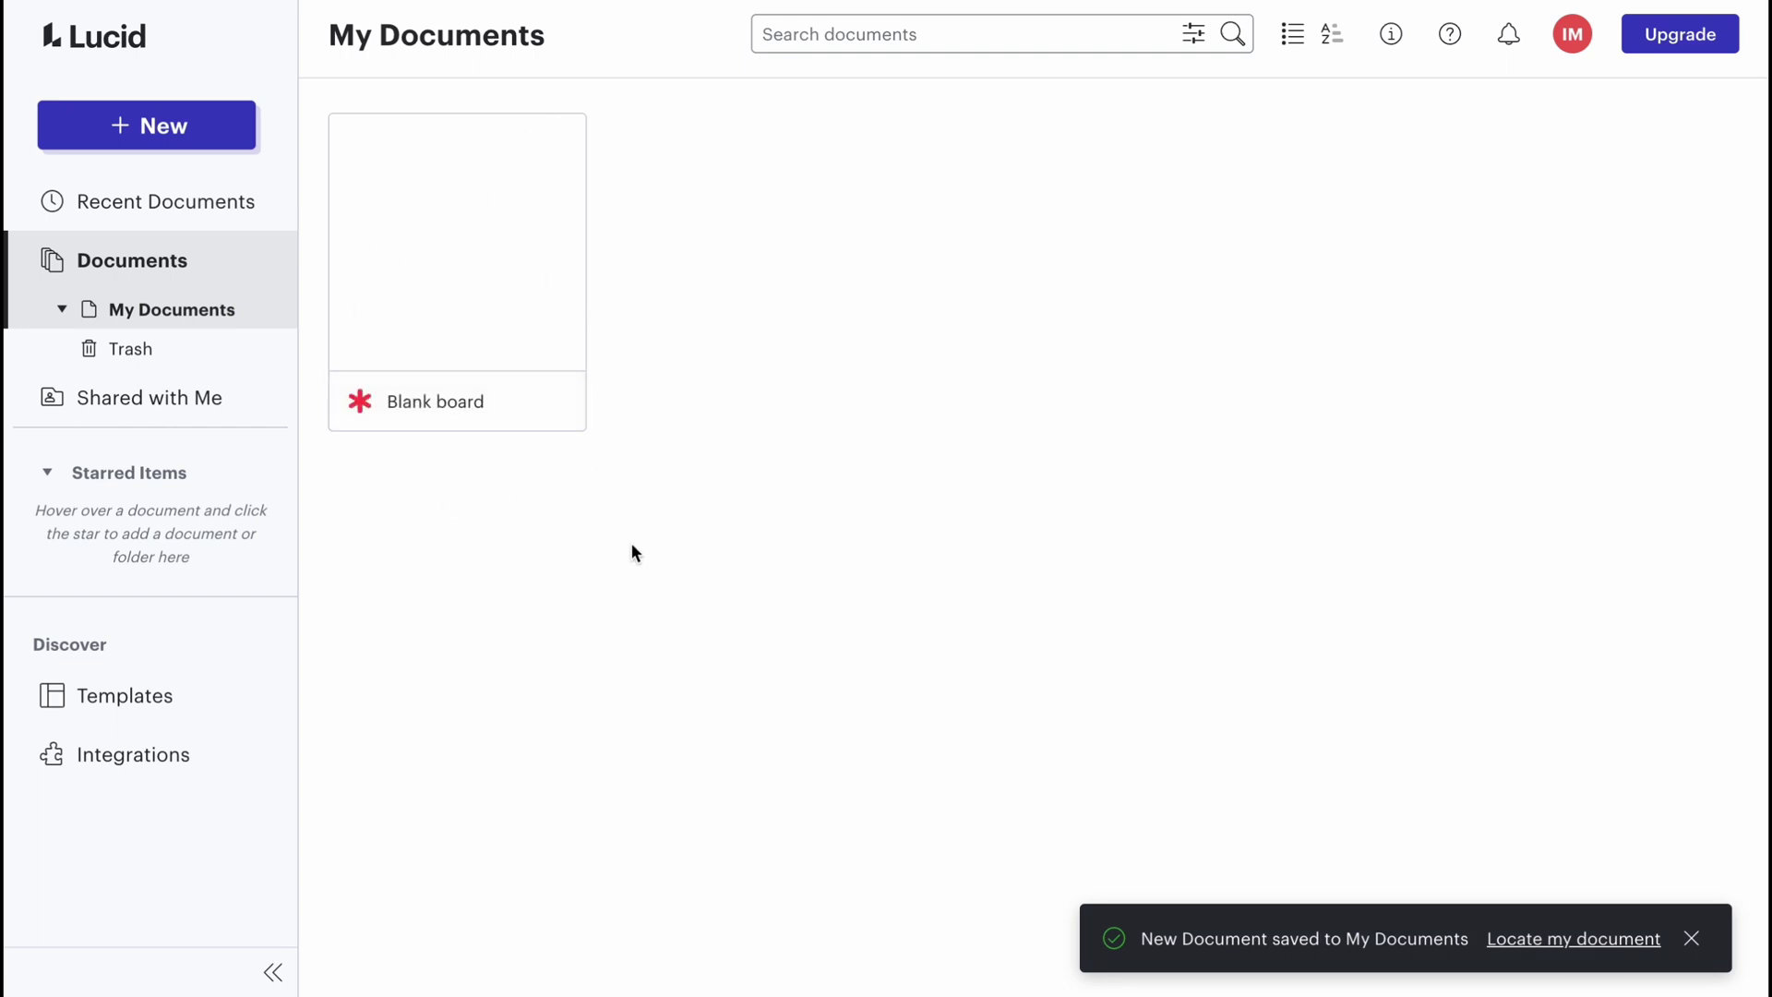
{"action": "mouse_move", "coordinate": [364, 409]}
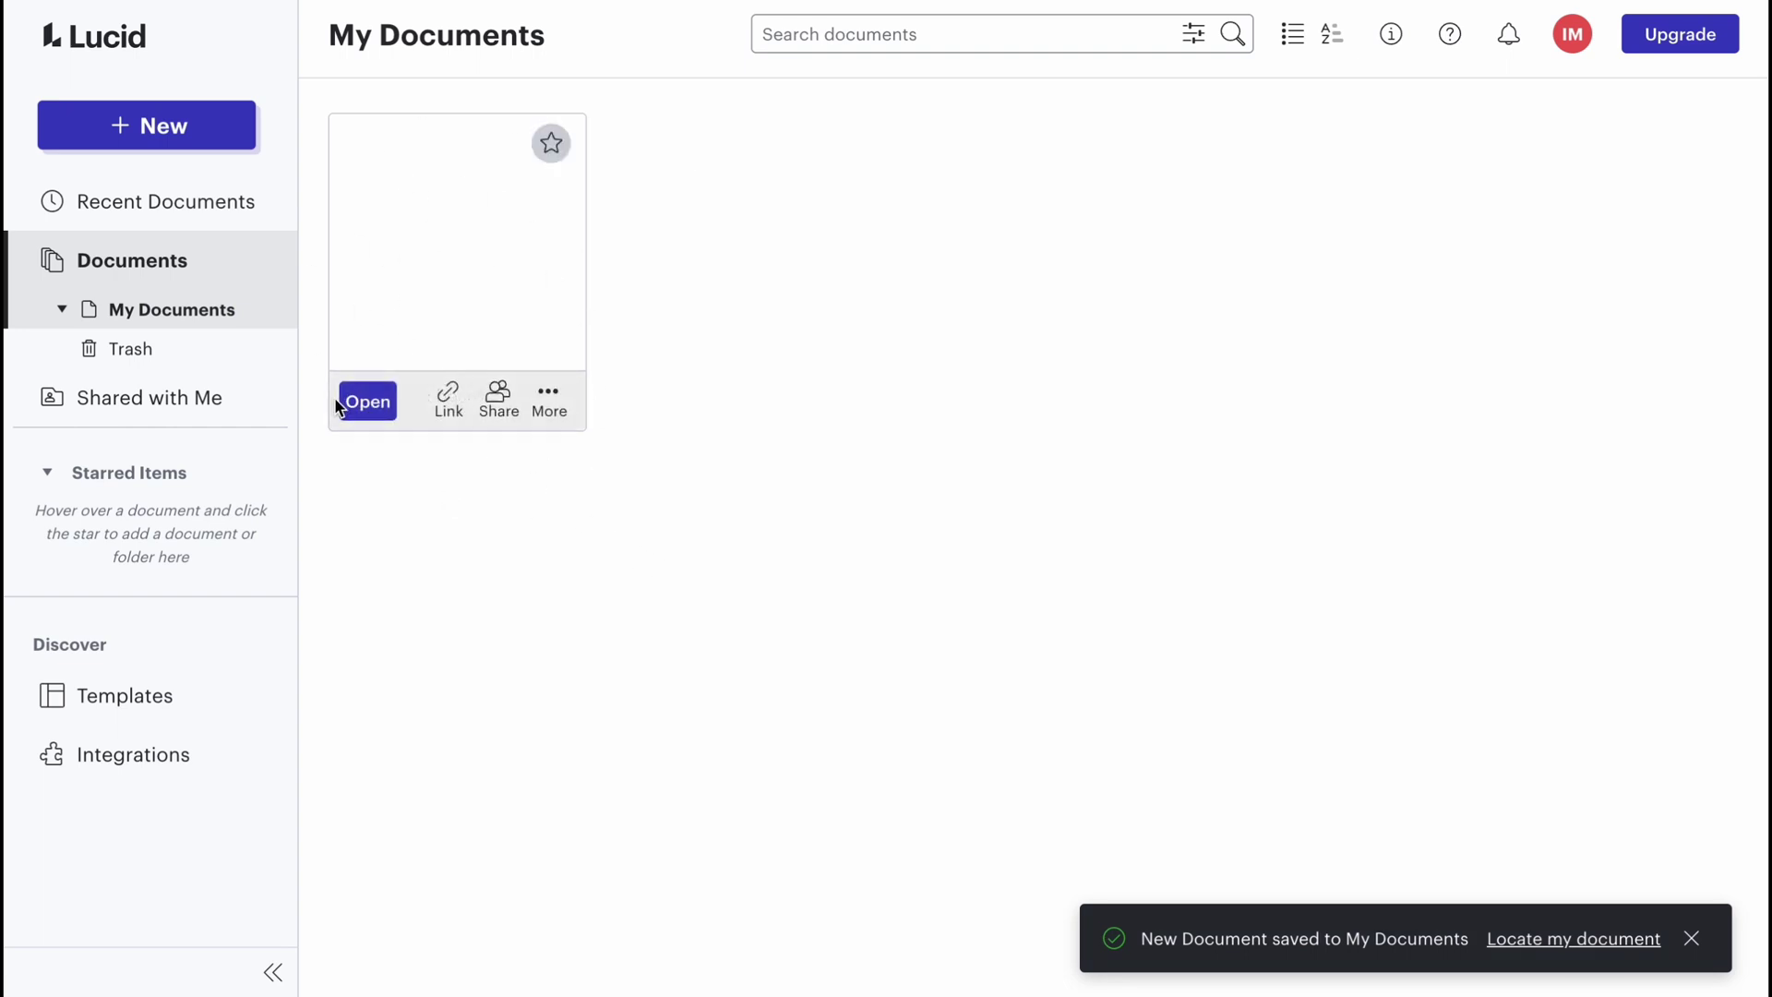
{"action": "left_click", "coordinate": [561, 406]}
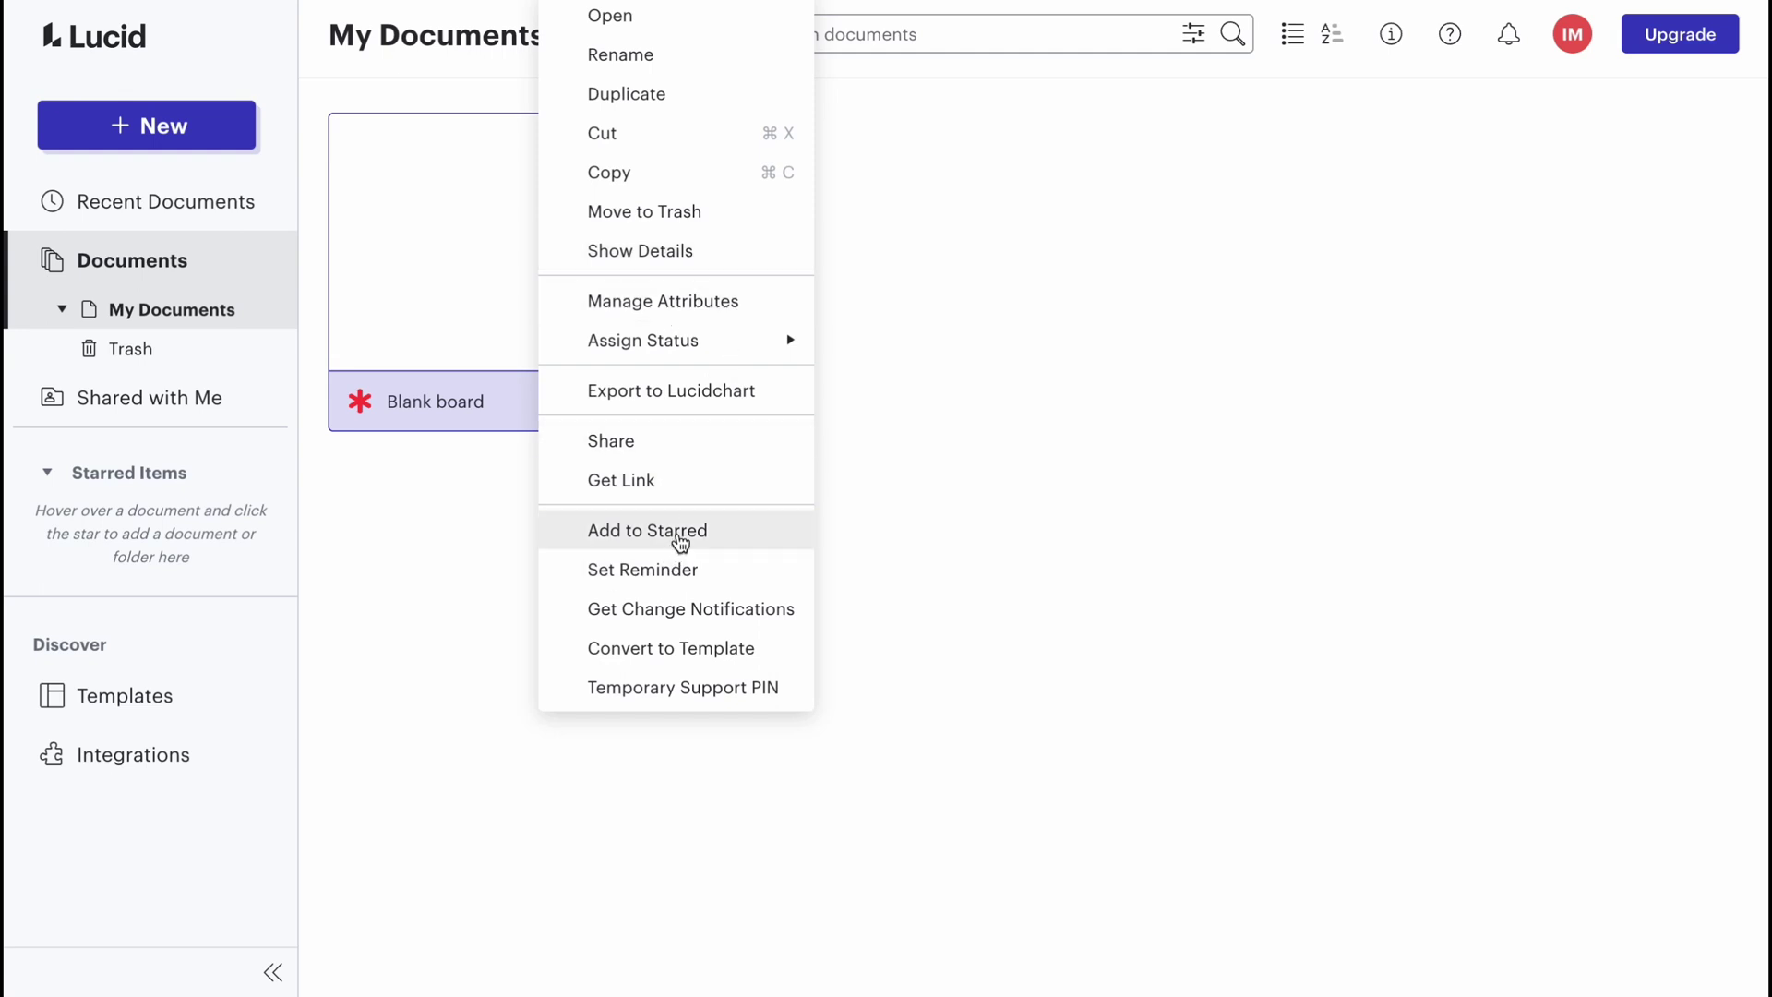
{"action": "left_click", "coordinate": [1202, 503]}
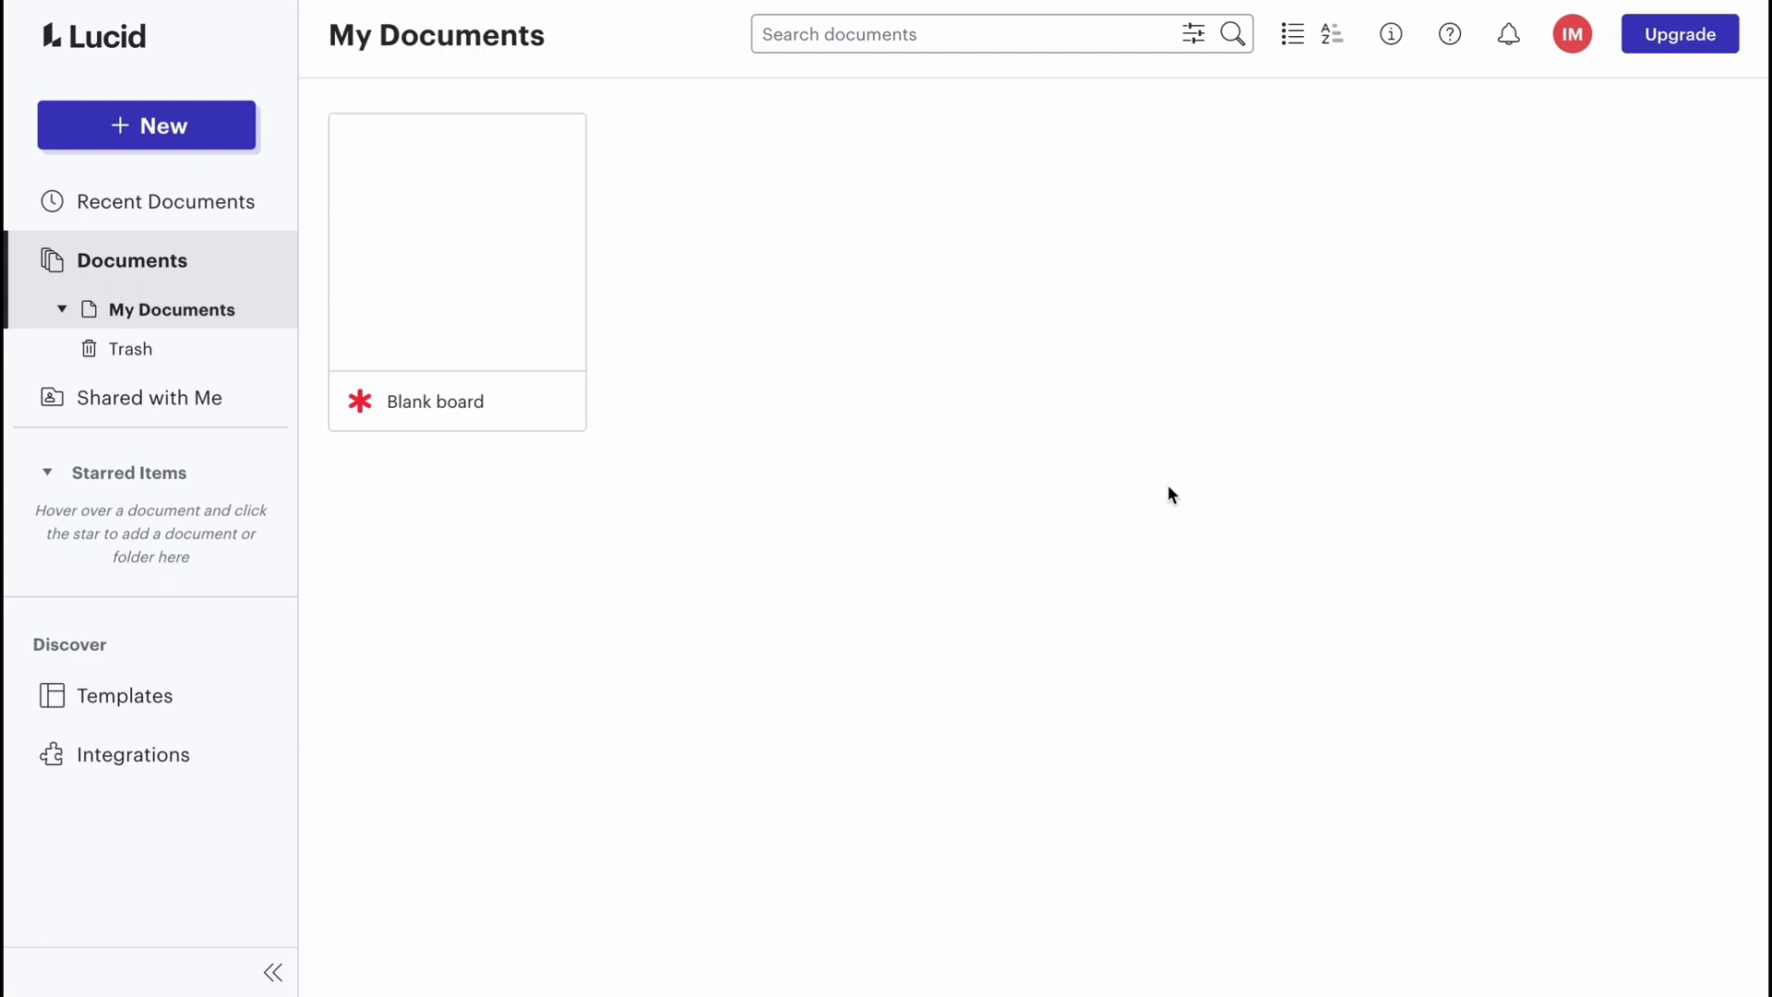
{"action": "mouse_move", "coordinate": [424, 280]}
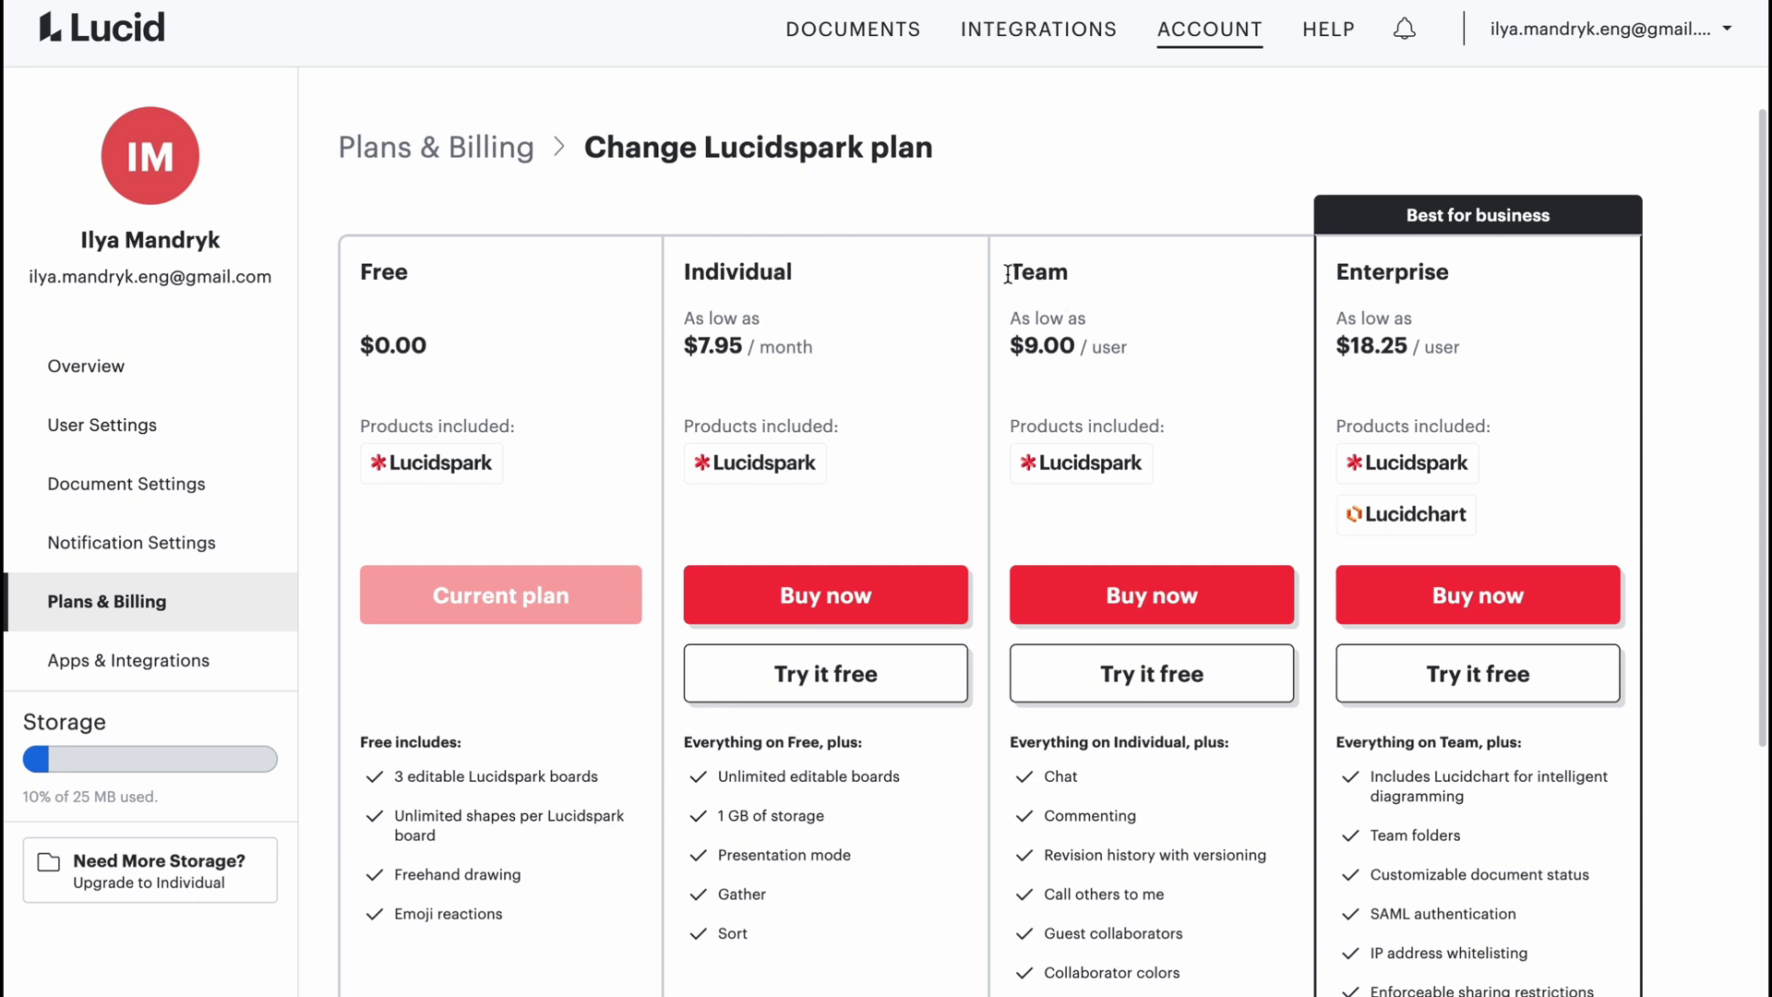
Compare Free and Individual plans: editable board limits, 1 GB storage, Presentation mode
{"action": "scroll", "coordinate": [1041, 388], "scroll_direction": "down", "scroll_amount": 1}
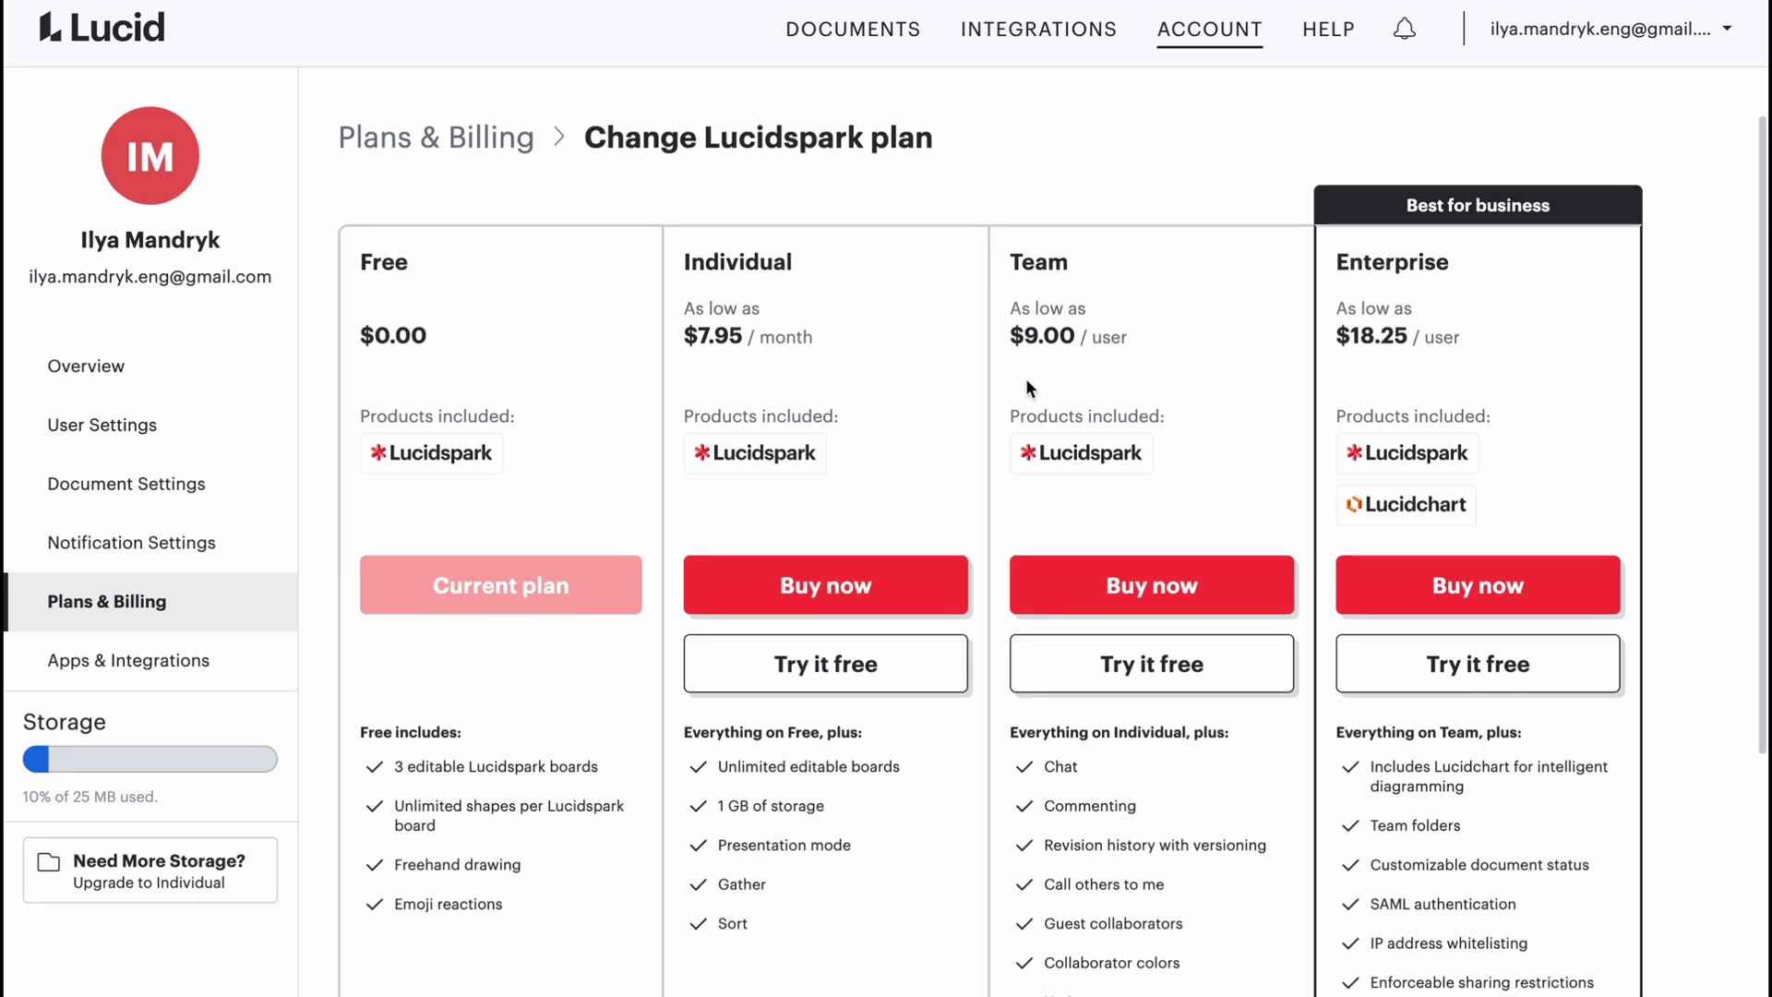
{"action": "left_click_drag", "start_coordinate": [685, 264], "coordinate": [840, 246]}
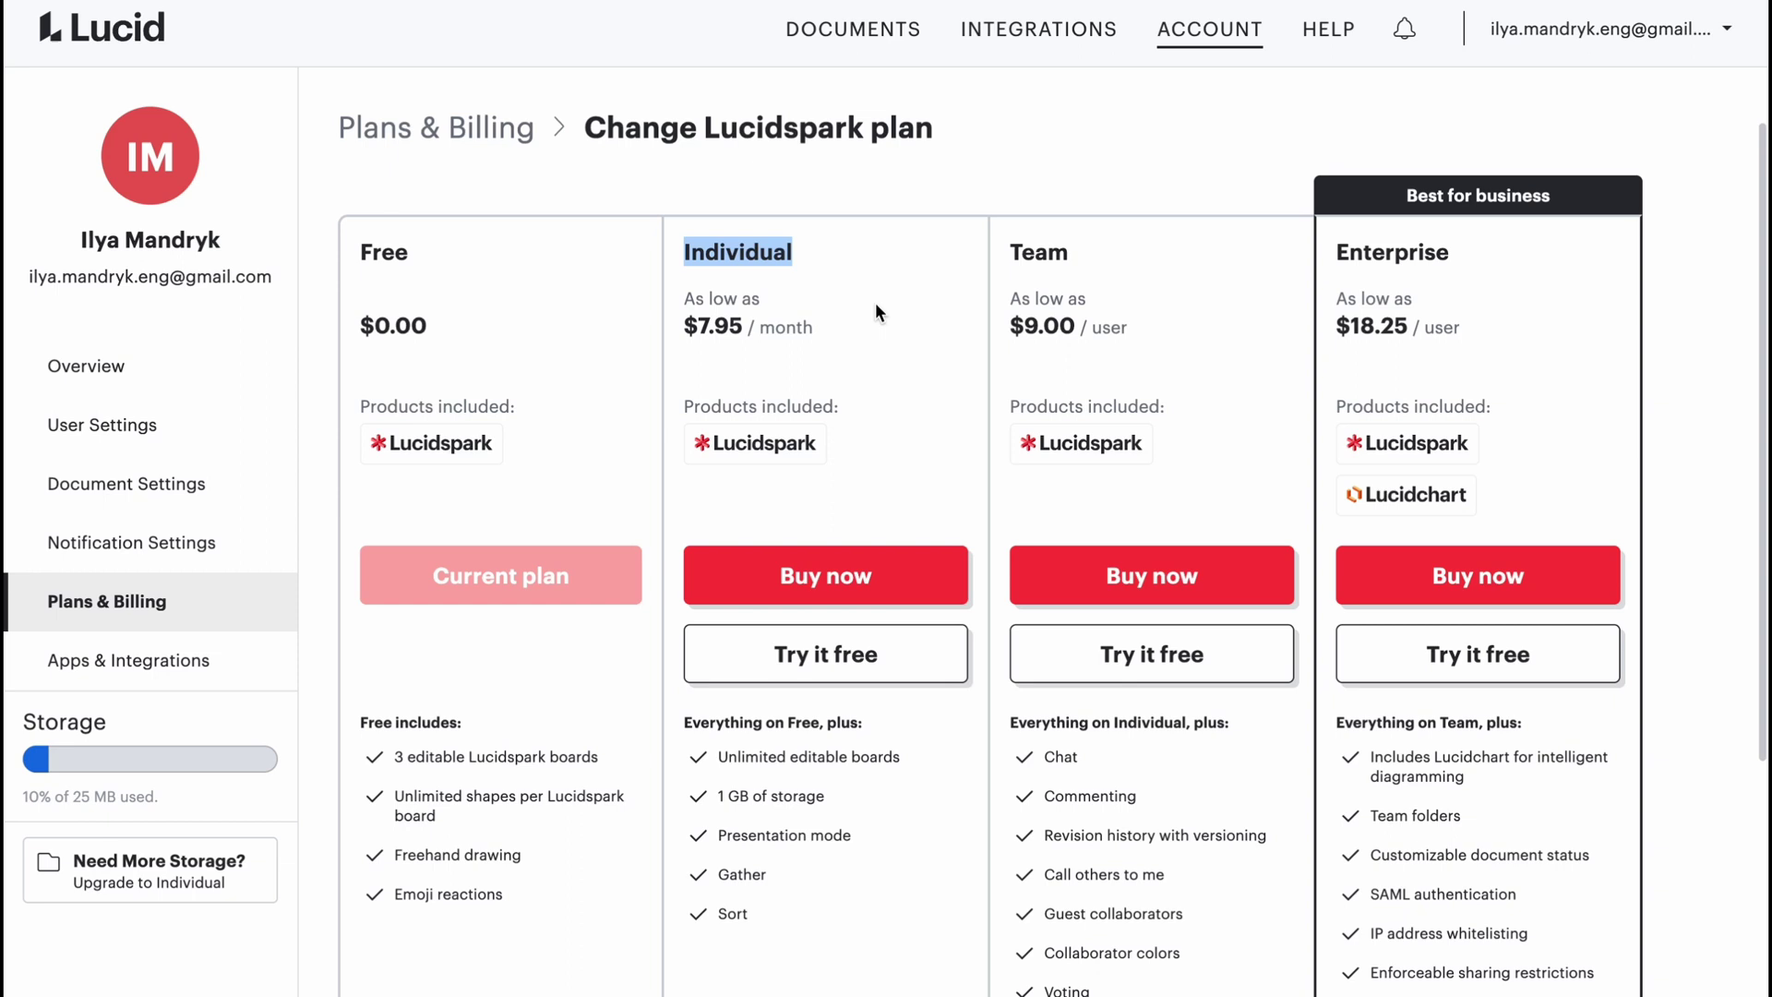
{"action": "scroll", "coordinate": [886, 323], "scroll_direction": "down", "scroll_amount": 3}
{"action": "left_click", "coordinate": [394, 689]}
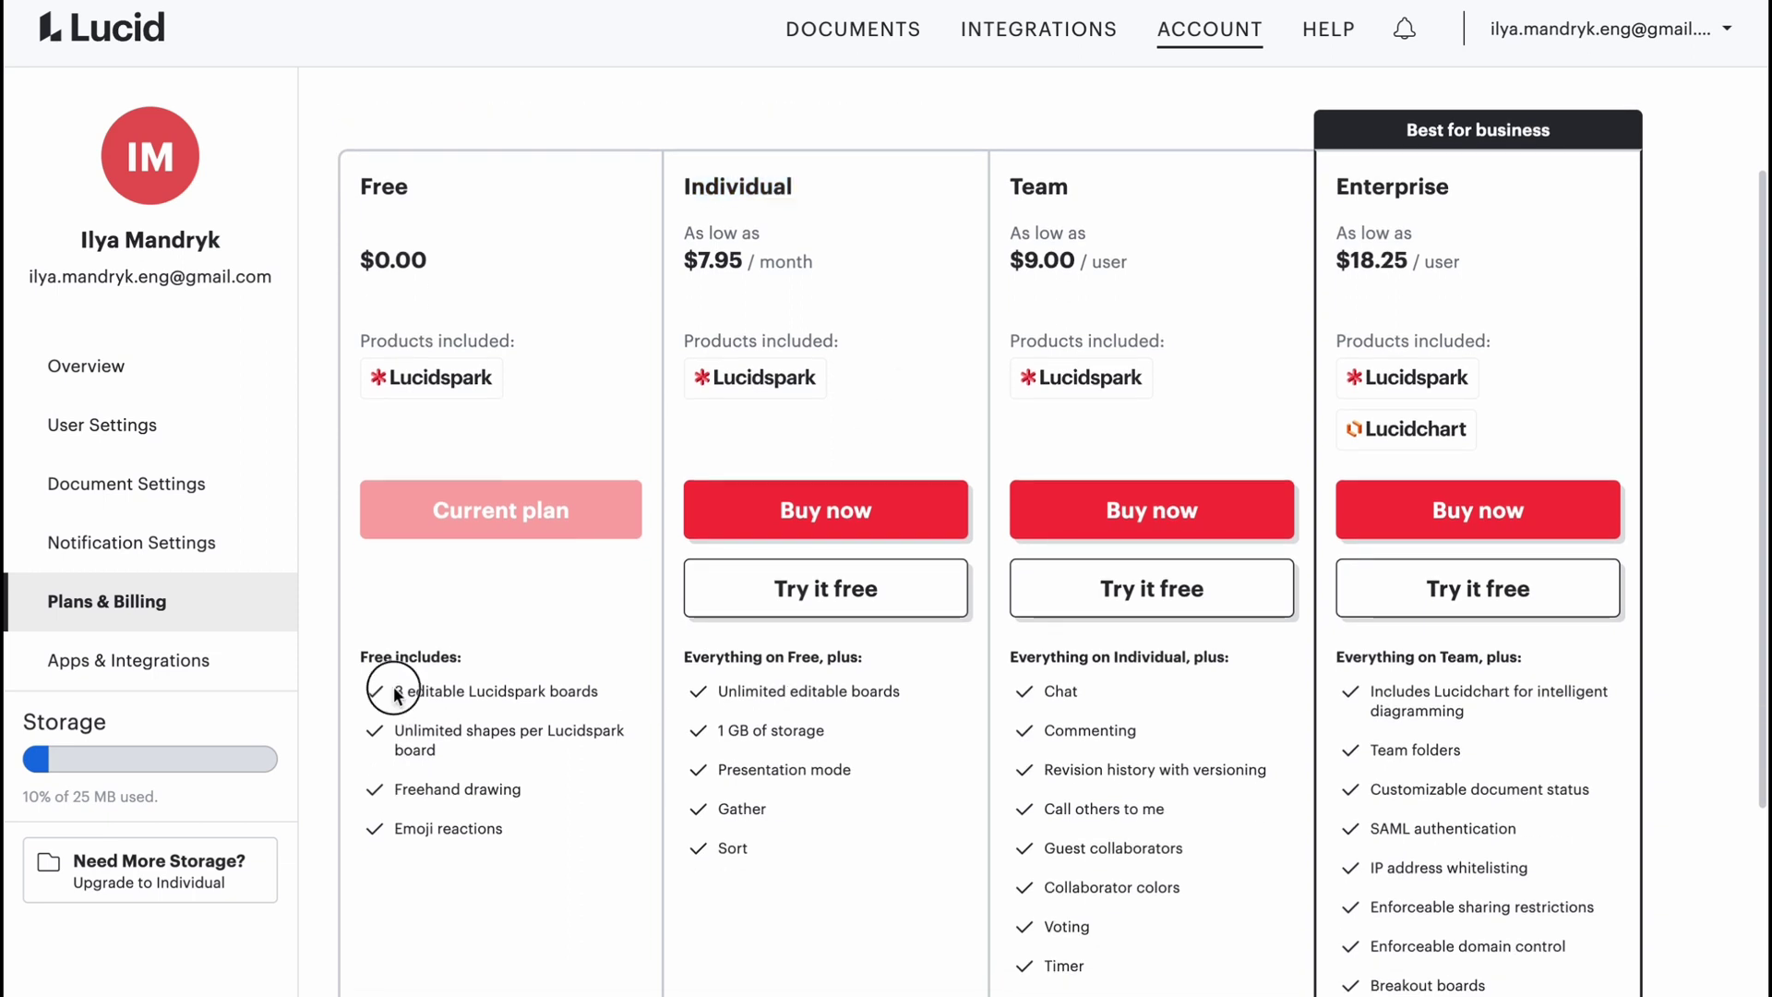
{"action": "left_click_drag", "start_coordinate": [393, 691], "coordinate": [558, 690]}
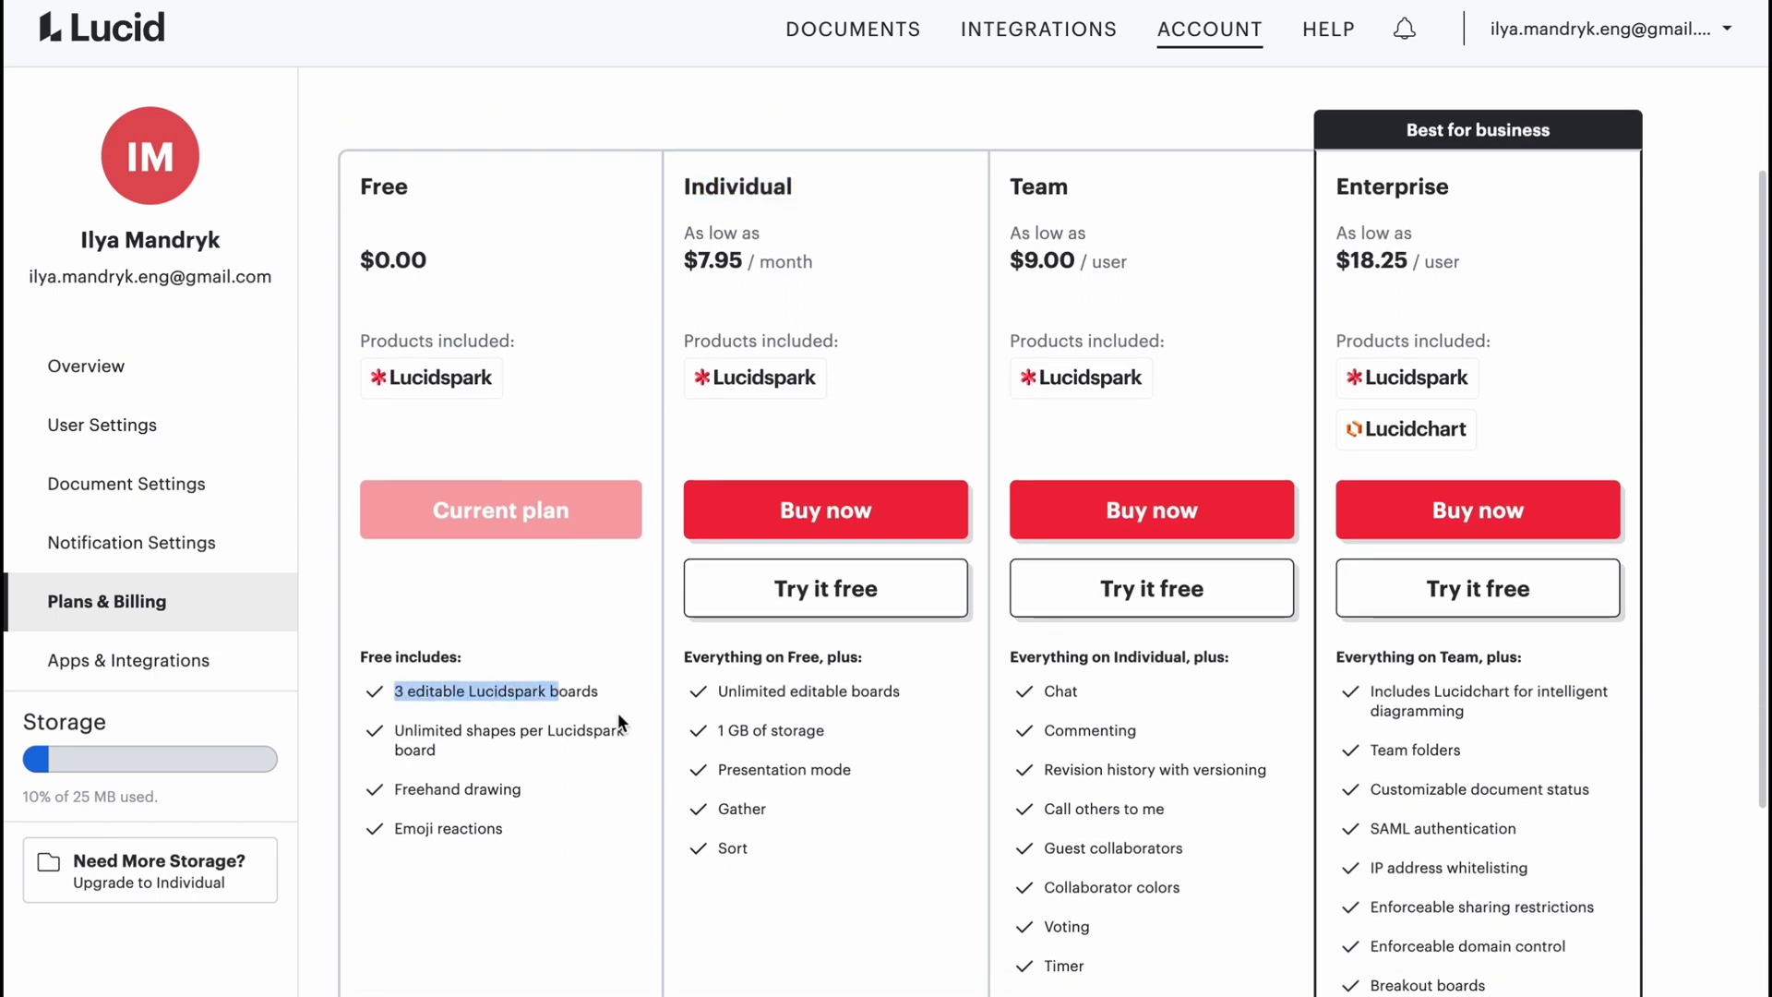
{"action": "left_click_drag", "start_coordinate": [716, 691], "coordinate": [961, 708]}
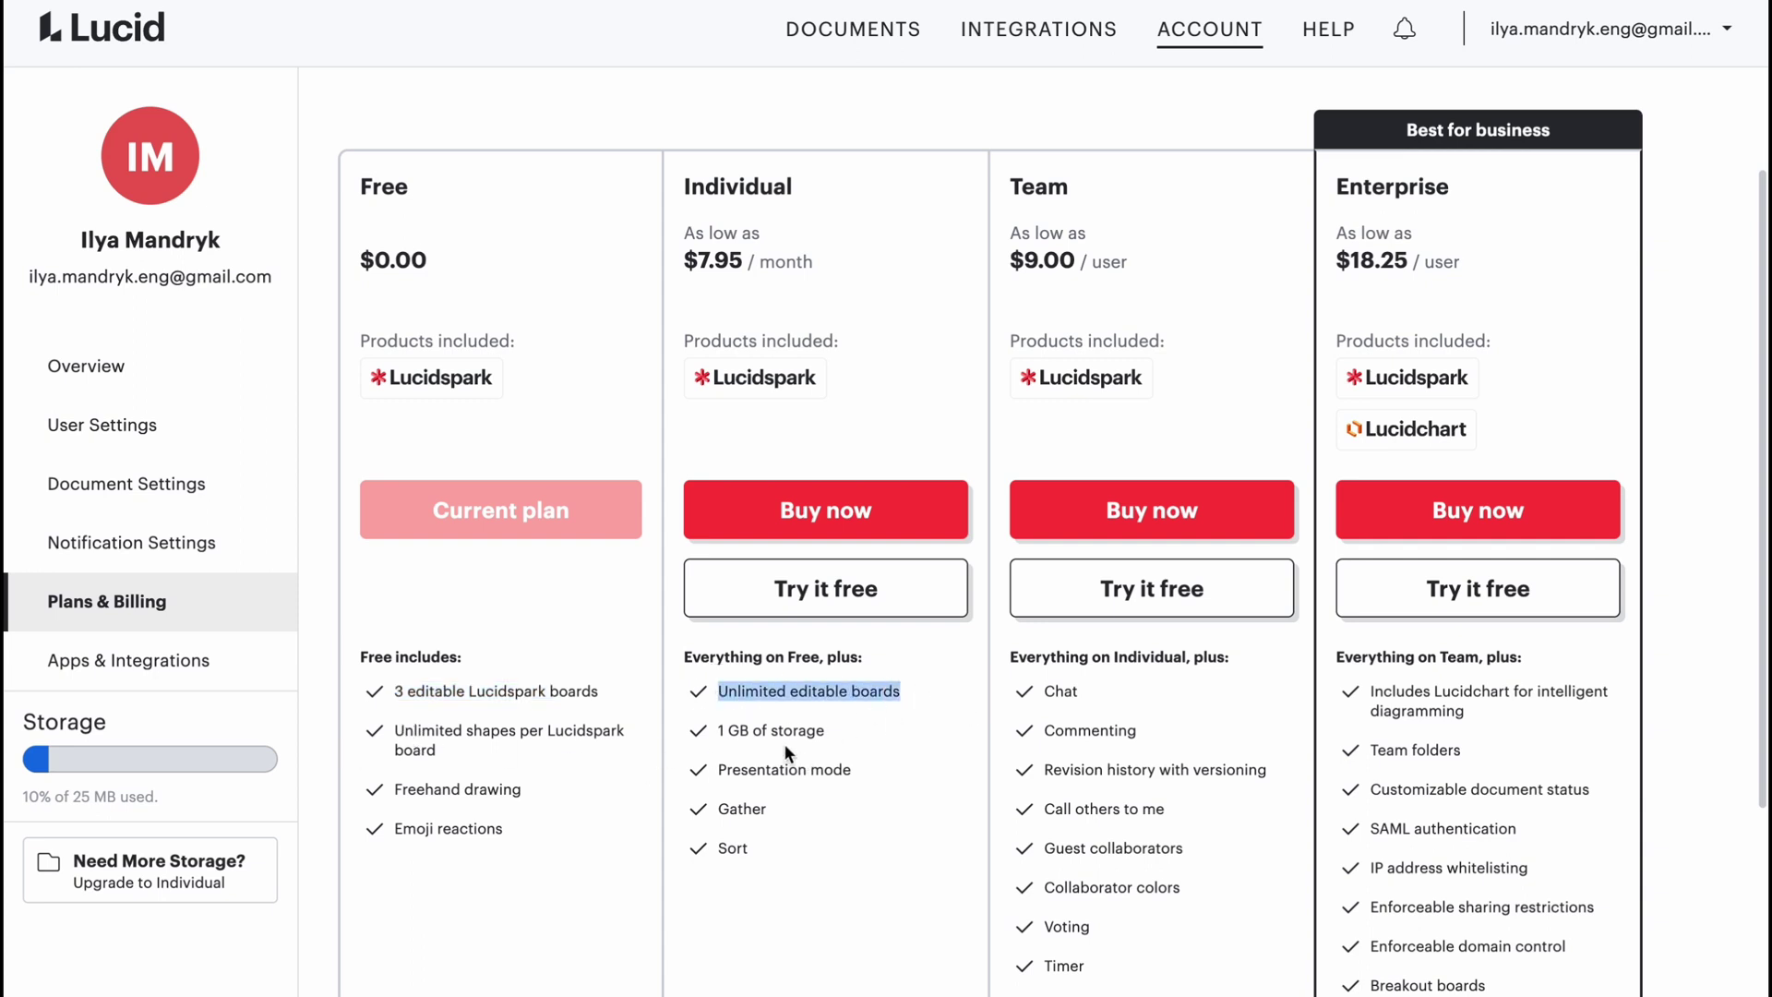
{"action": "left_click_drag", "start_coordinate": [720, 730], "coordinate": [876, 736]}
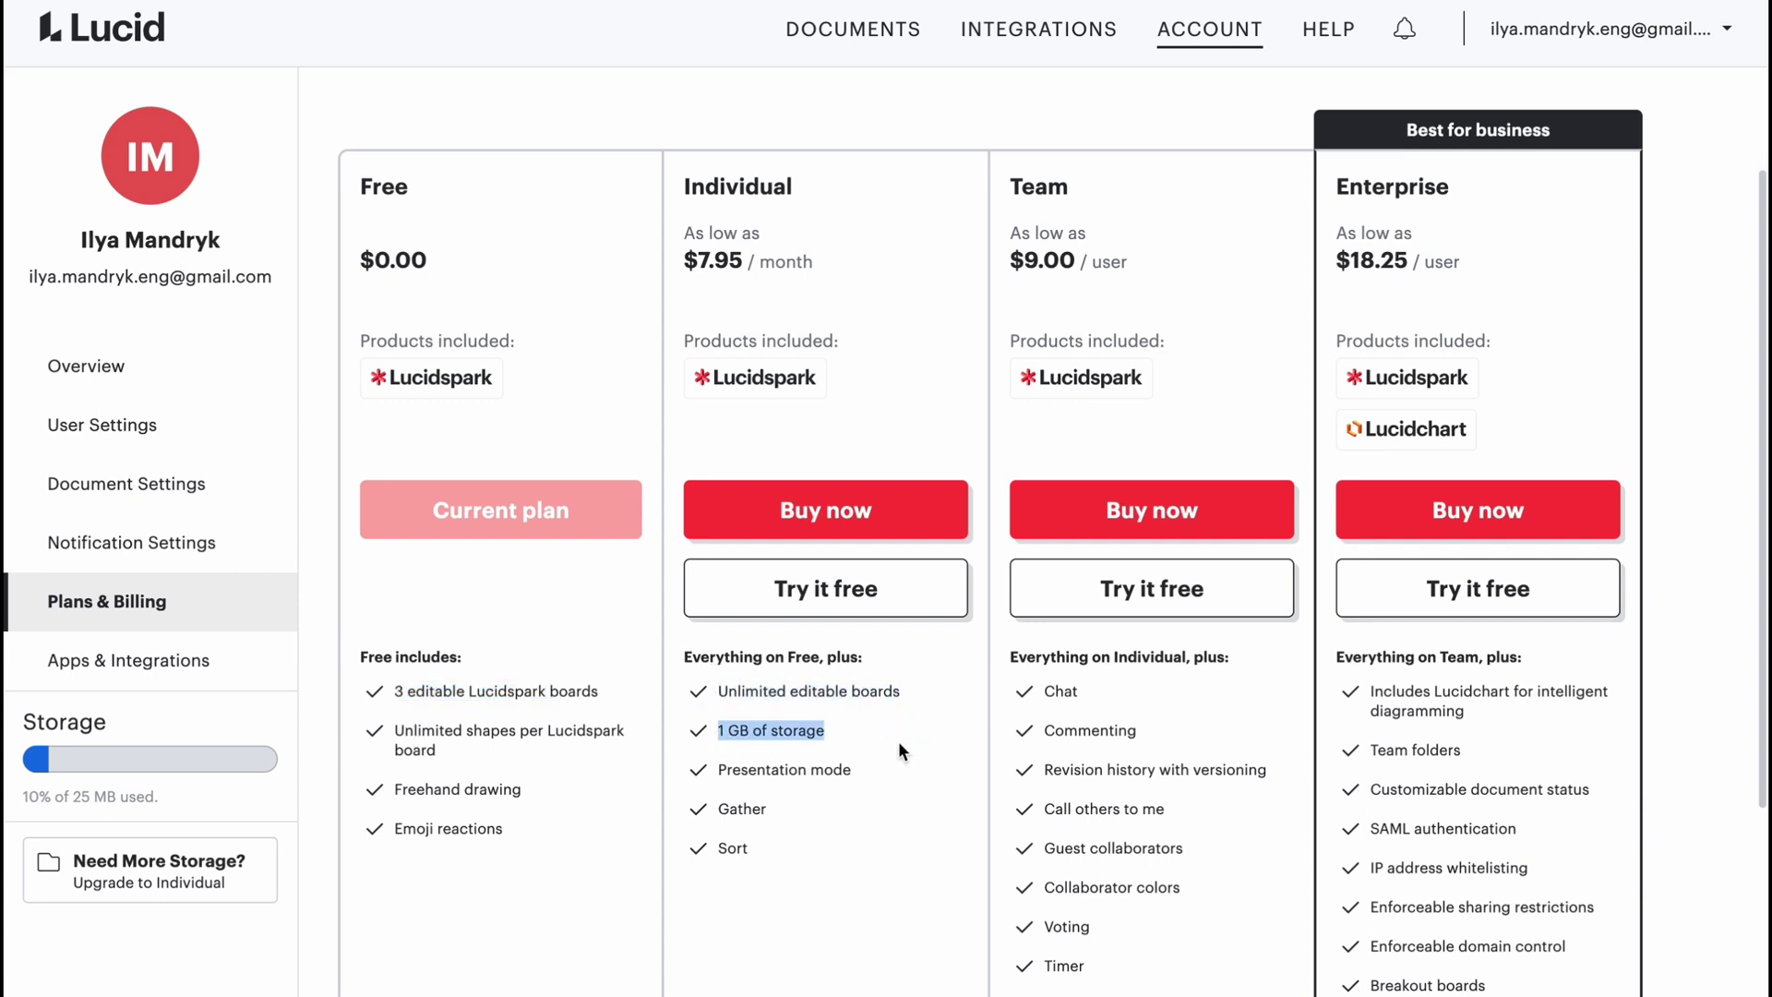
{"action": "left_click_drag", "start_coordinate": [717, 769], "coordinate": [871, 773]}
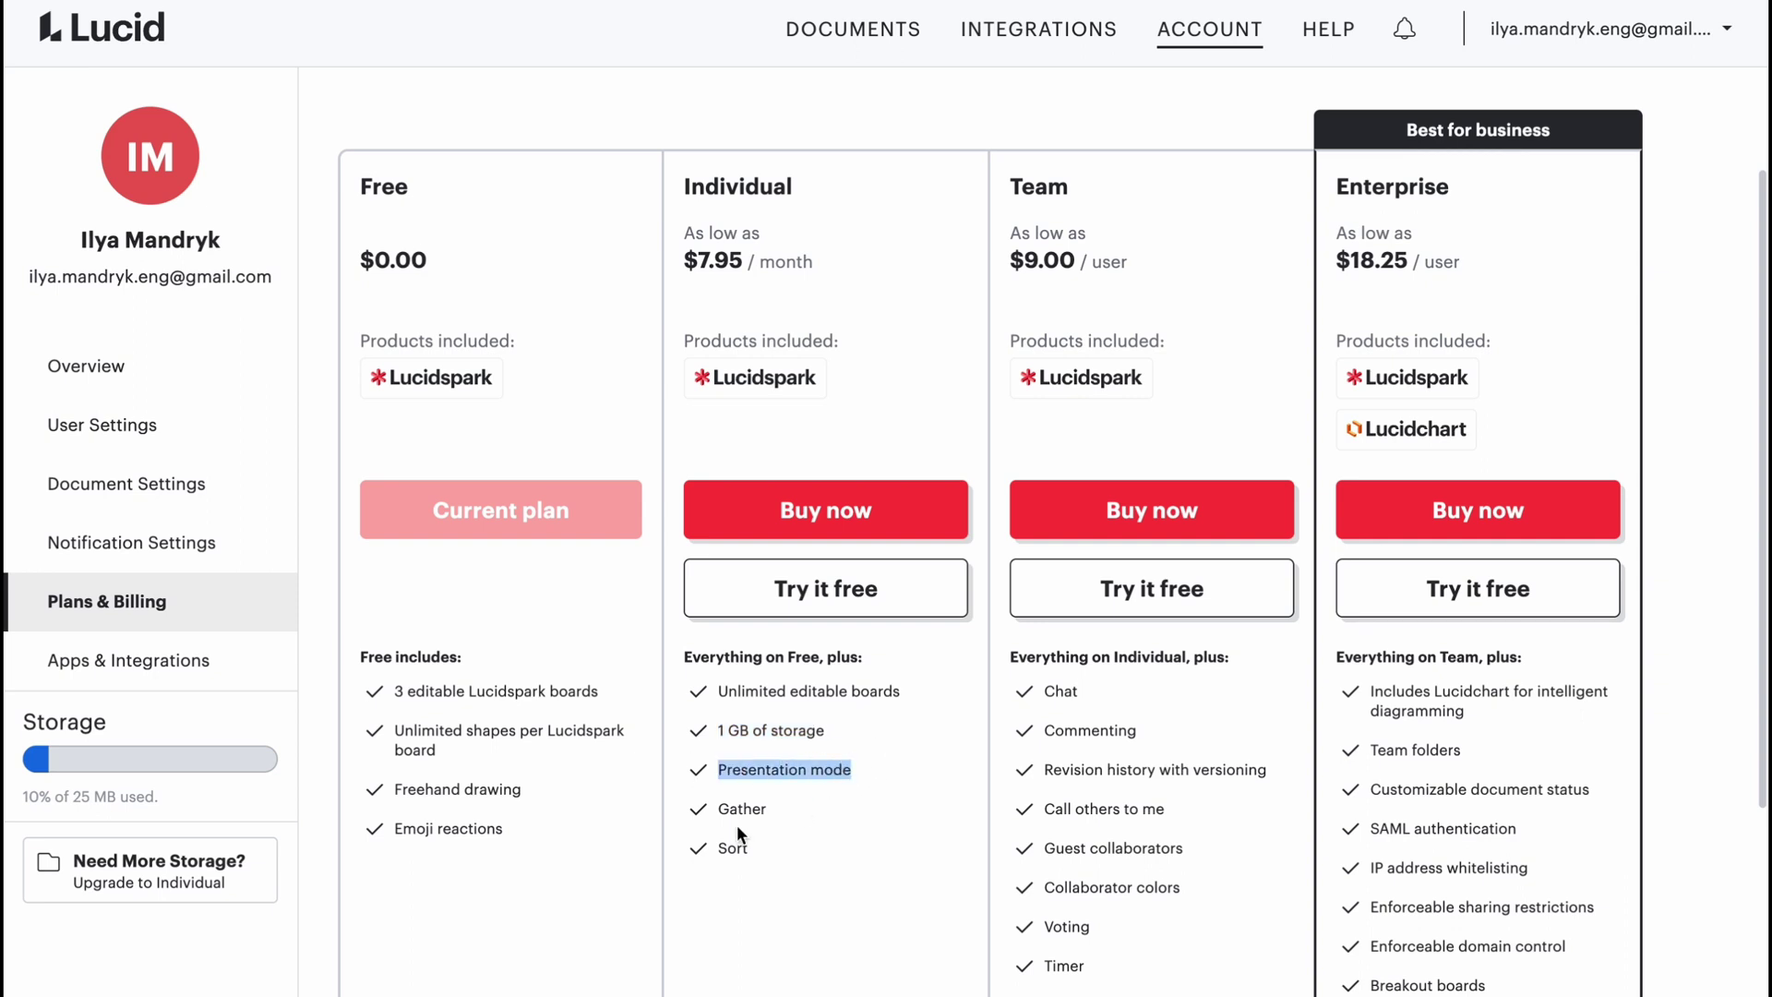
{"action": "left_click_drag", "start_coordinate": [714, 808], "coordinate": [768, 812]}
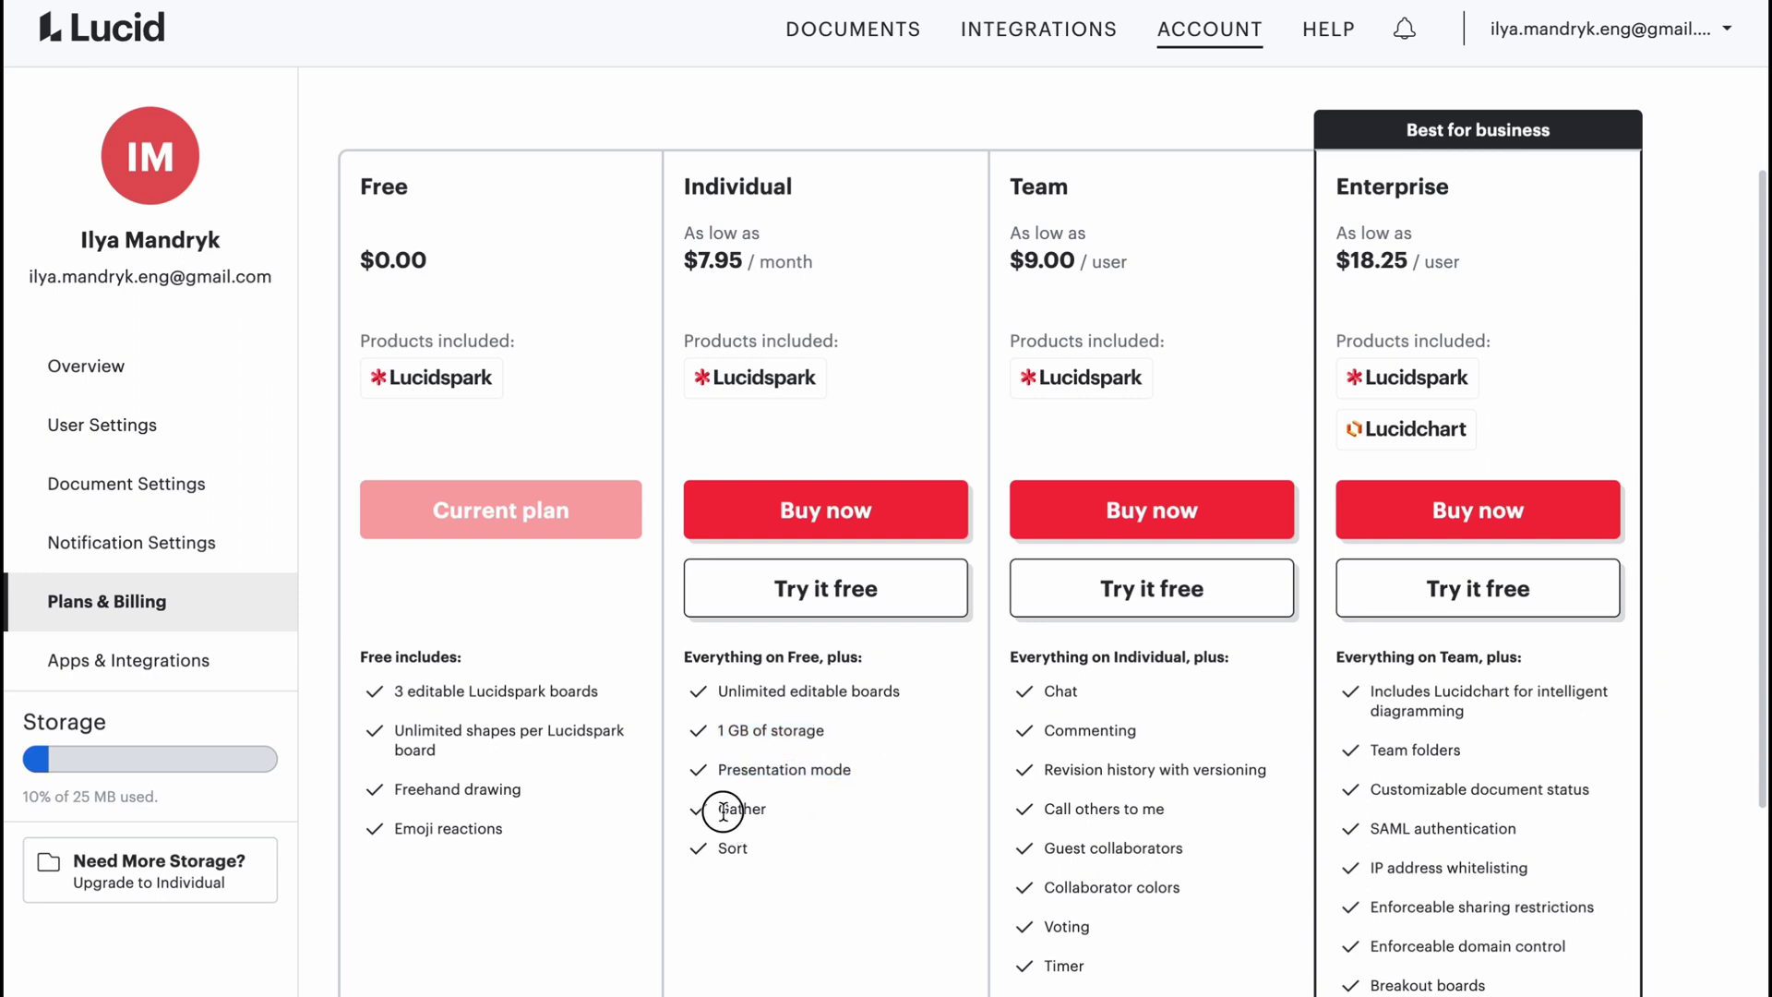
{"action": "left_click", "coordinate": [866, 900]}
Reopen the Blank board and enlarge the 4+3 rectangle's text to 48 pt
{"action": "left_click", "coordinate": [112, 42]}
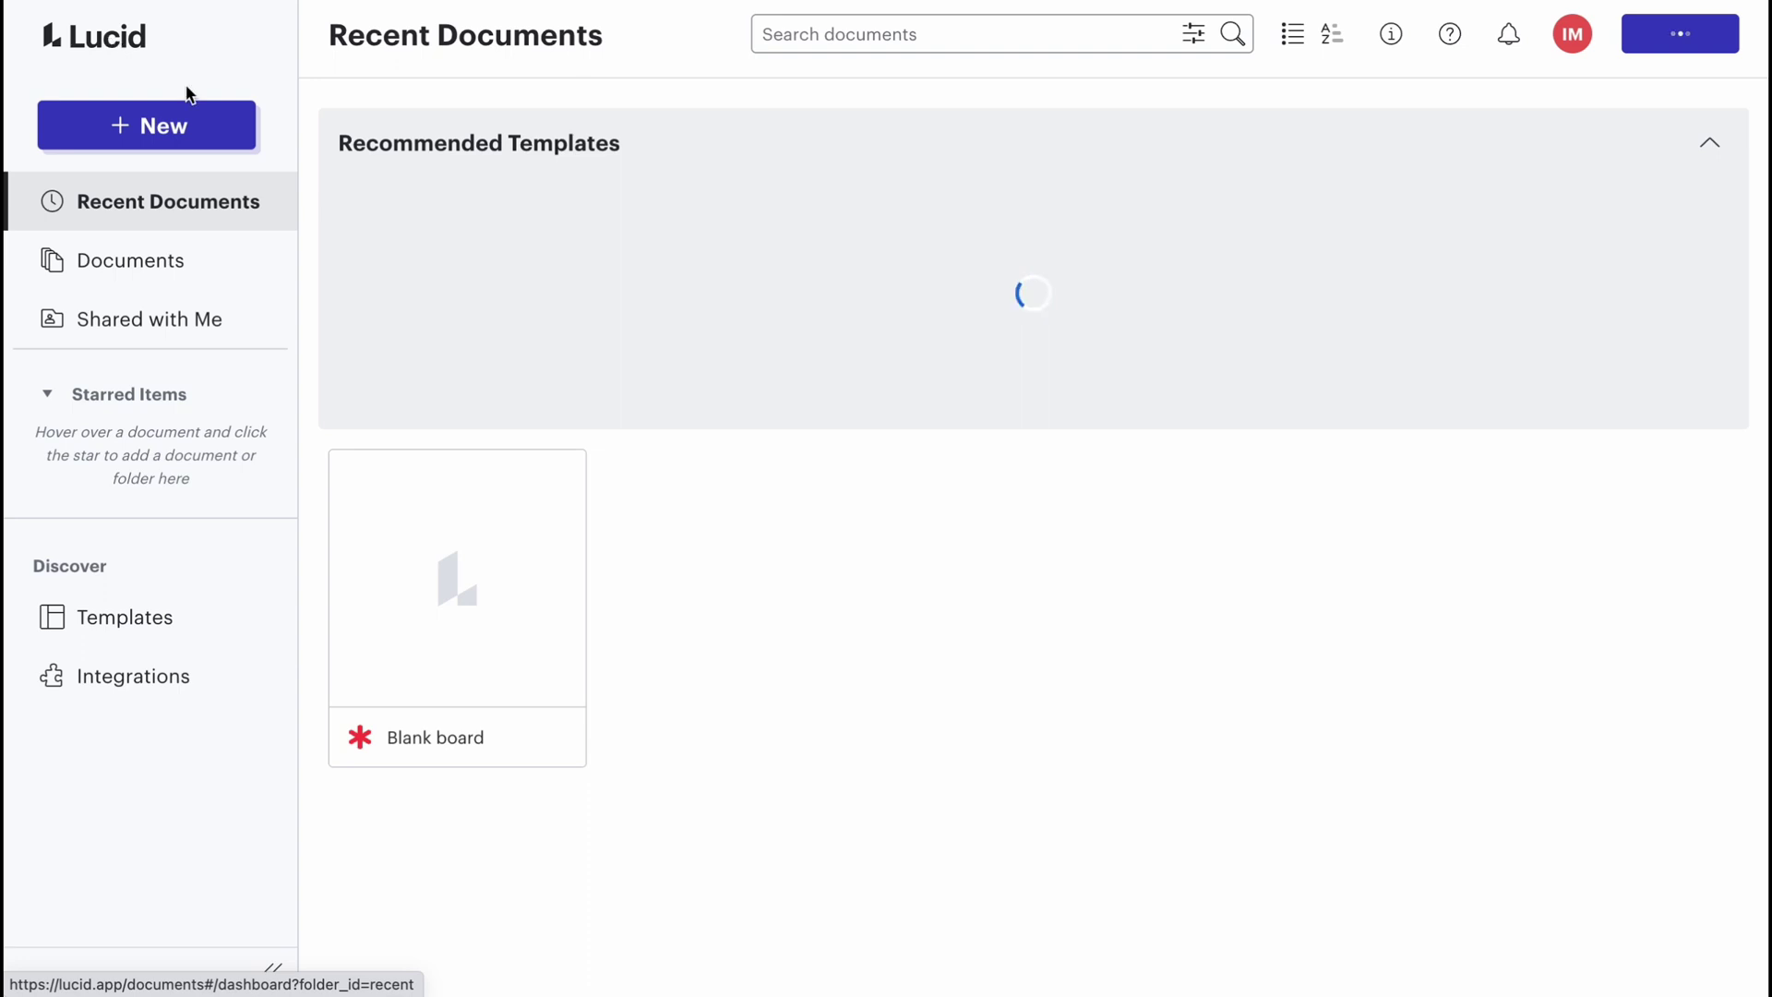
{"action": "mouse_move", "coordinate": [515, 617]}
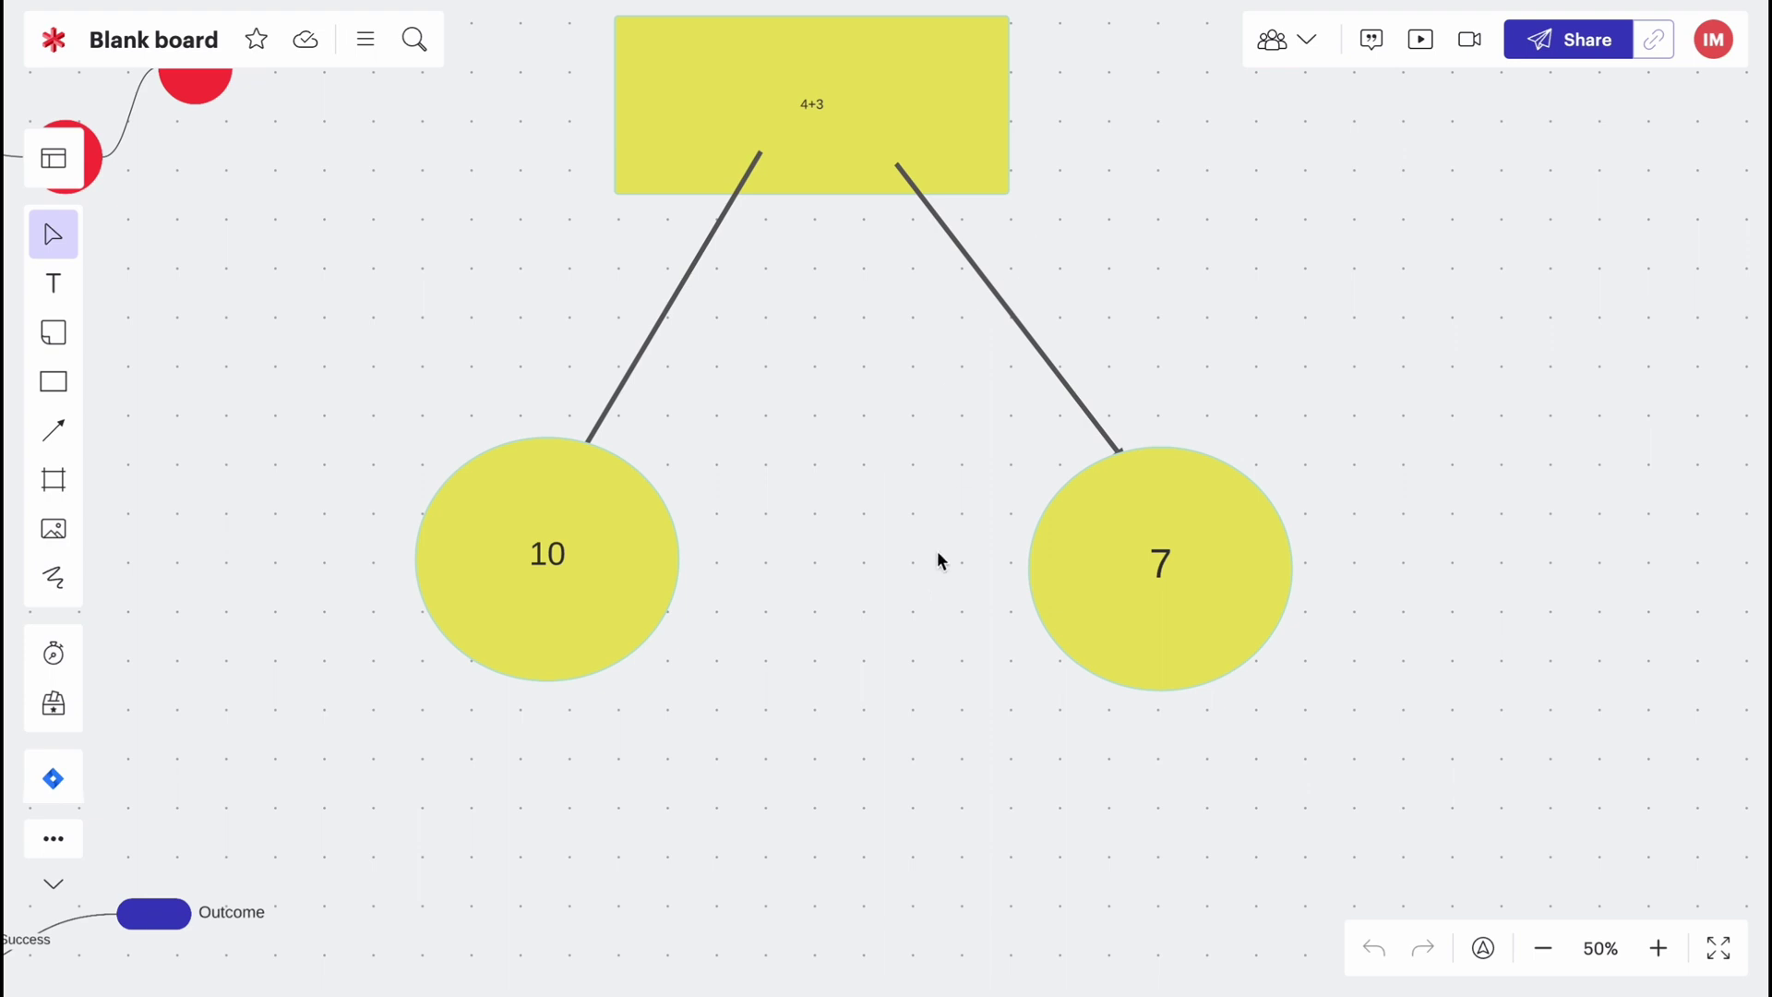
{"action": "scroll", "coordinate": [942, 492], "scroll_direction": "down", "scroll_amount": 3}
{"action": "left_click", "coordinate": [863, 244]}
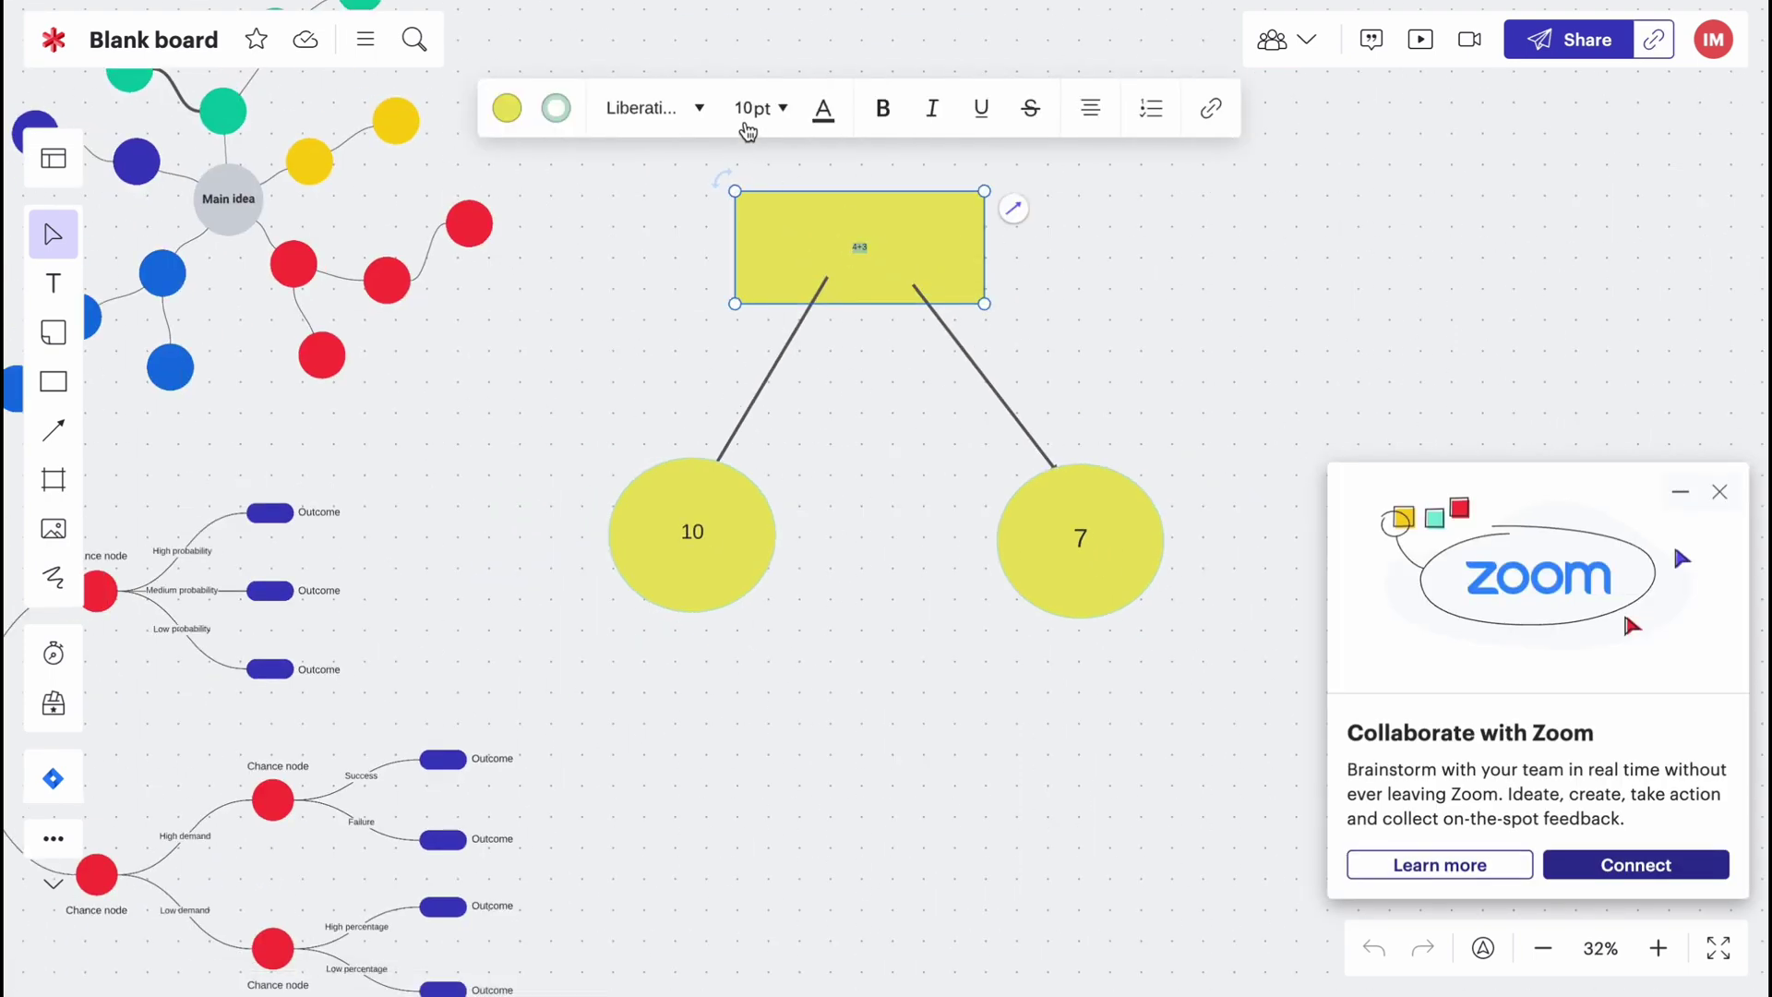
{"action": "left_click", "coordinate": [759, 108]}
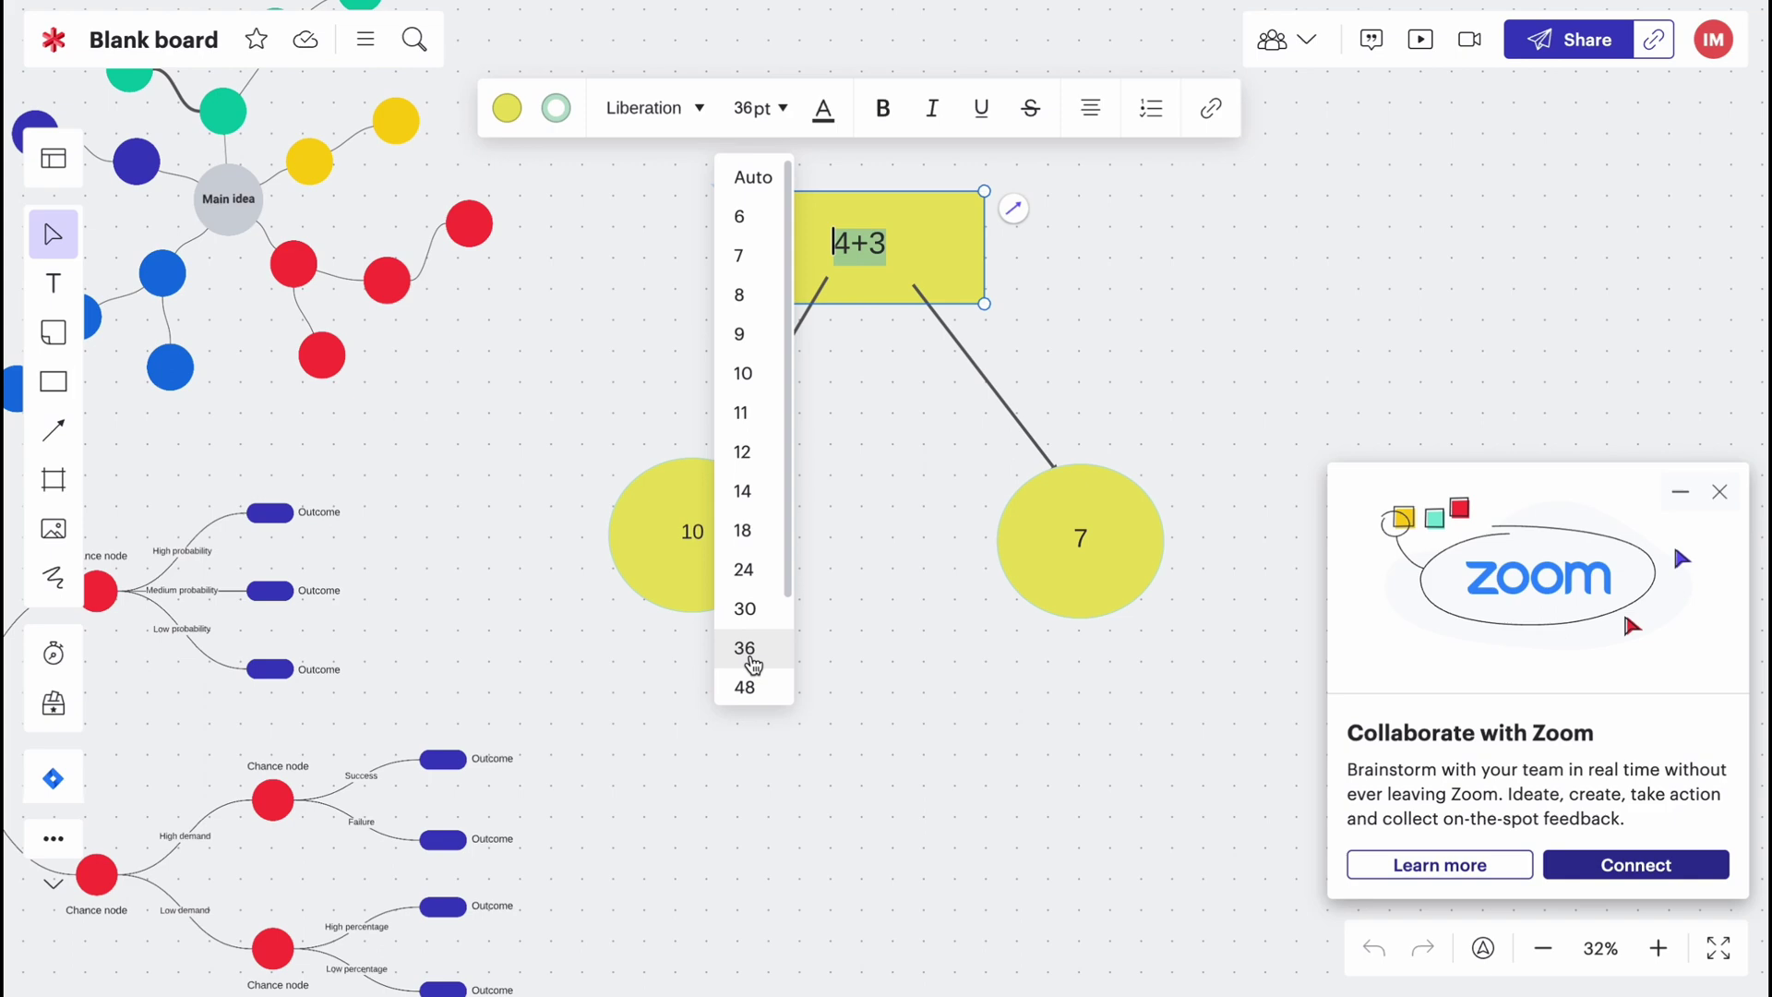
{"action": "left_click", "coordinate": [744, 687]}
{"action": "left_click", "coordinate": [1118, 399]}
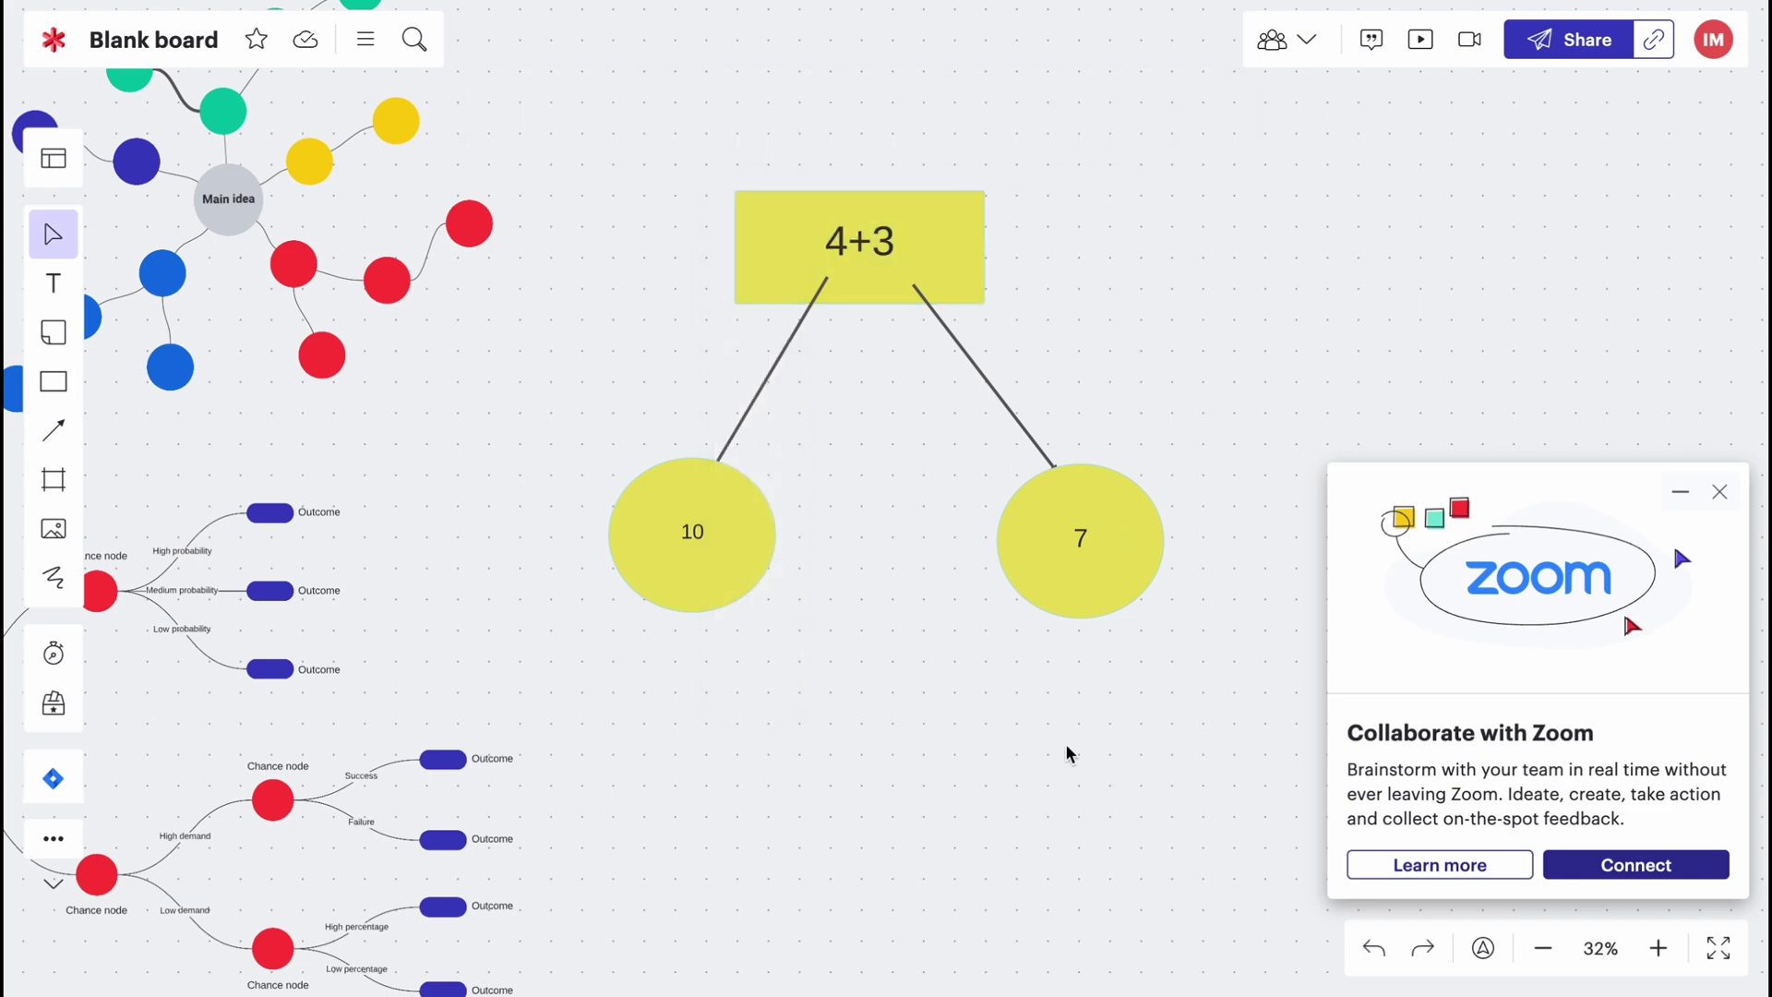
Close the Zoom promotion and pan back to the 4+3 diagram
{"action": "left_click", "coordinate": [1718, 491]}
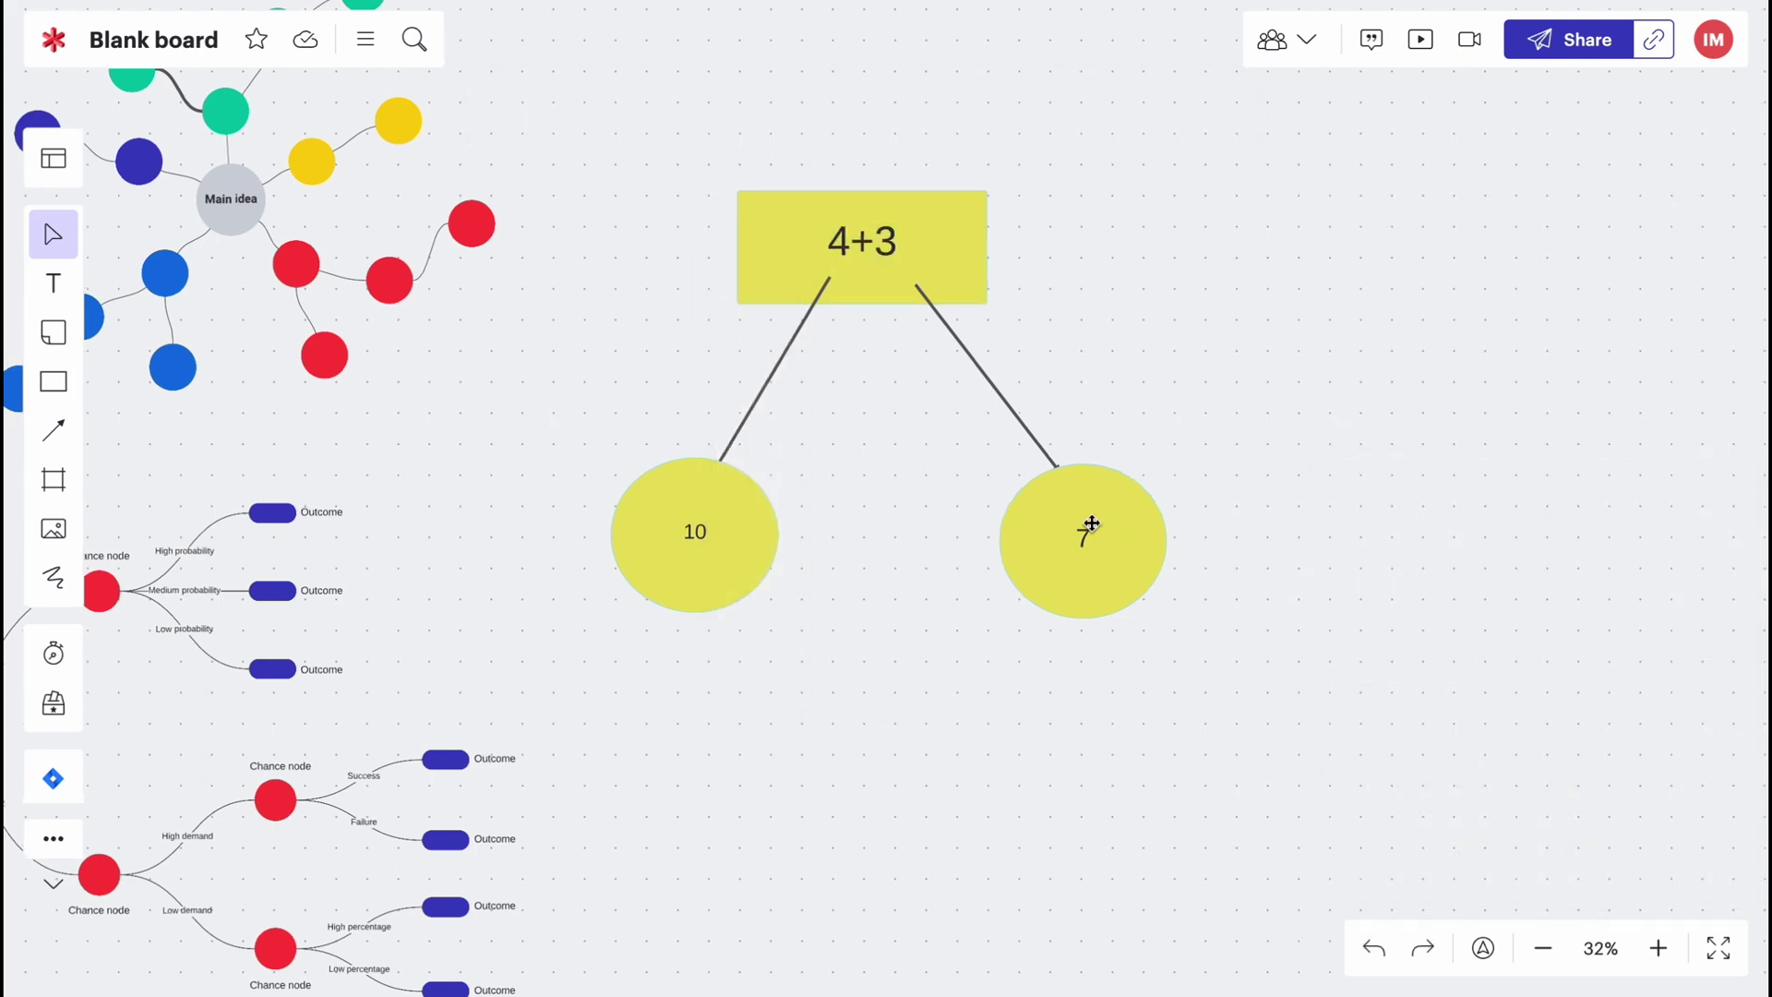
{"action": "scroll", "coordinate": [1087, 521], "scroll_direction": "left", "scroll_amount": 5}
{"action": "scroll", "coordinate": [1087, 526], "scroll_direction": "down", "scroll_amount": 5}
{"action": "scroll", "coordinate": [1098, 545], "scroll_direction": "up", "scroll_amount": 5}
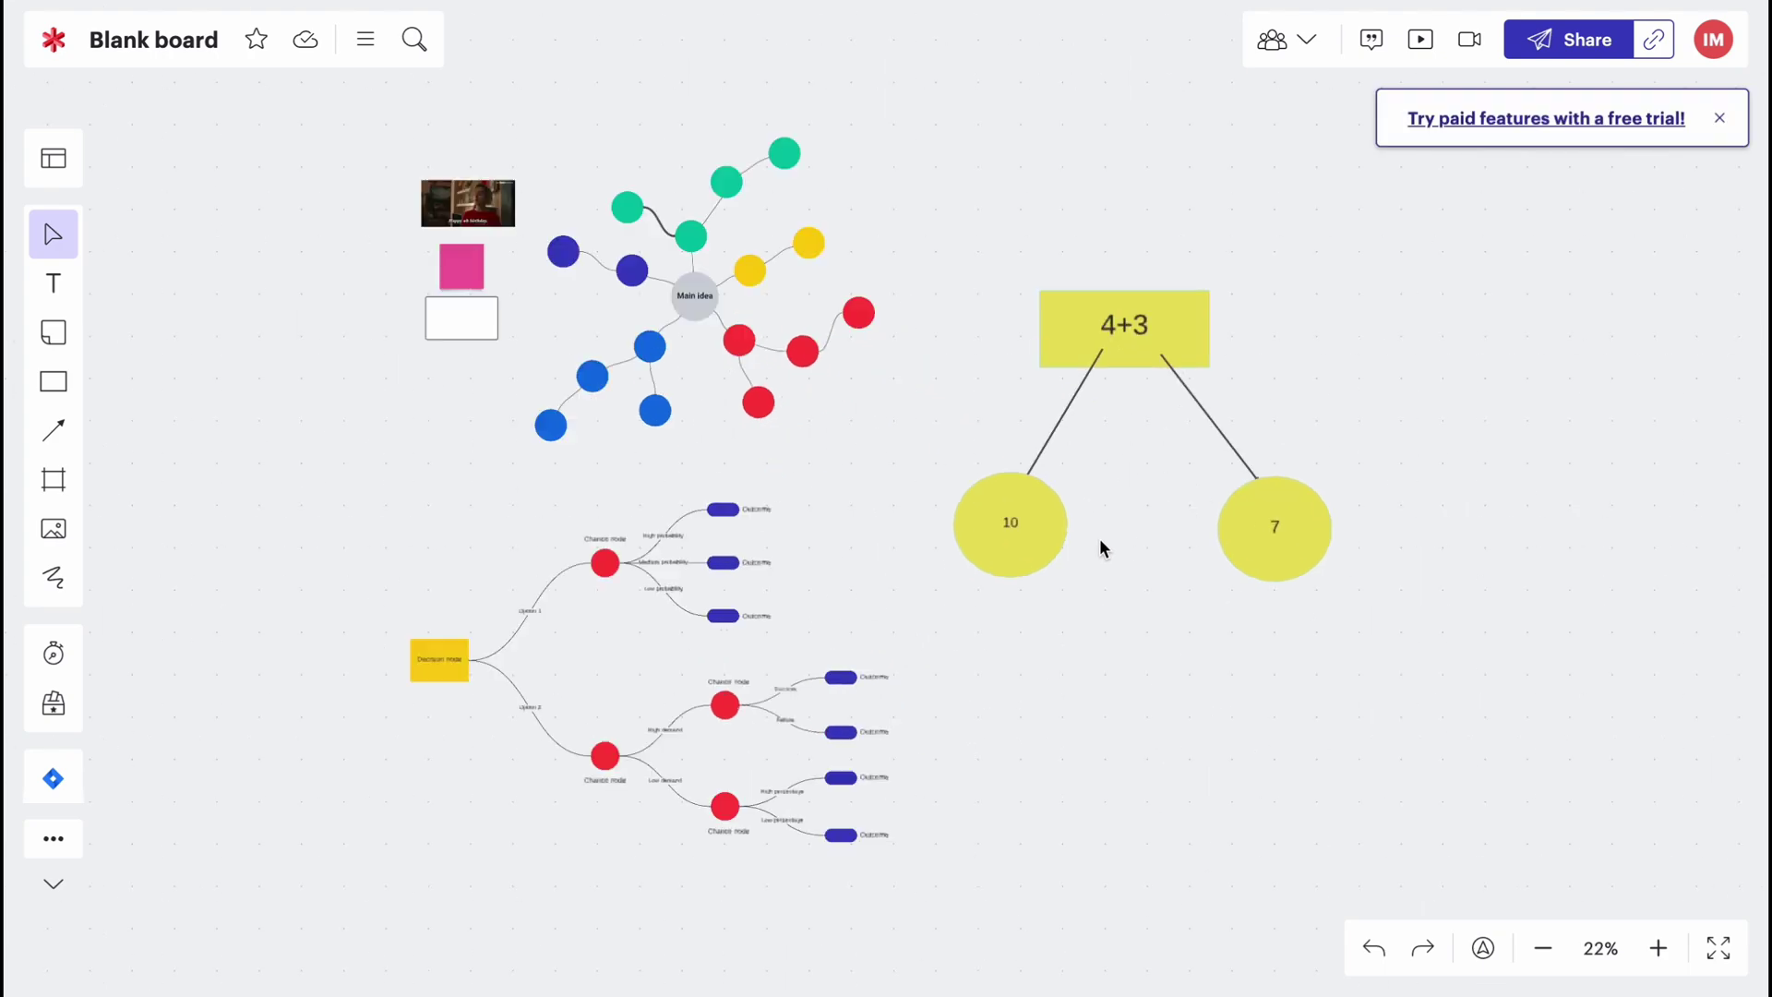
{"action": "scroll", "coordinate": [1096, 544], "scroll_direction": "right", "scroll_amount": 2}
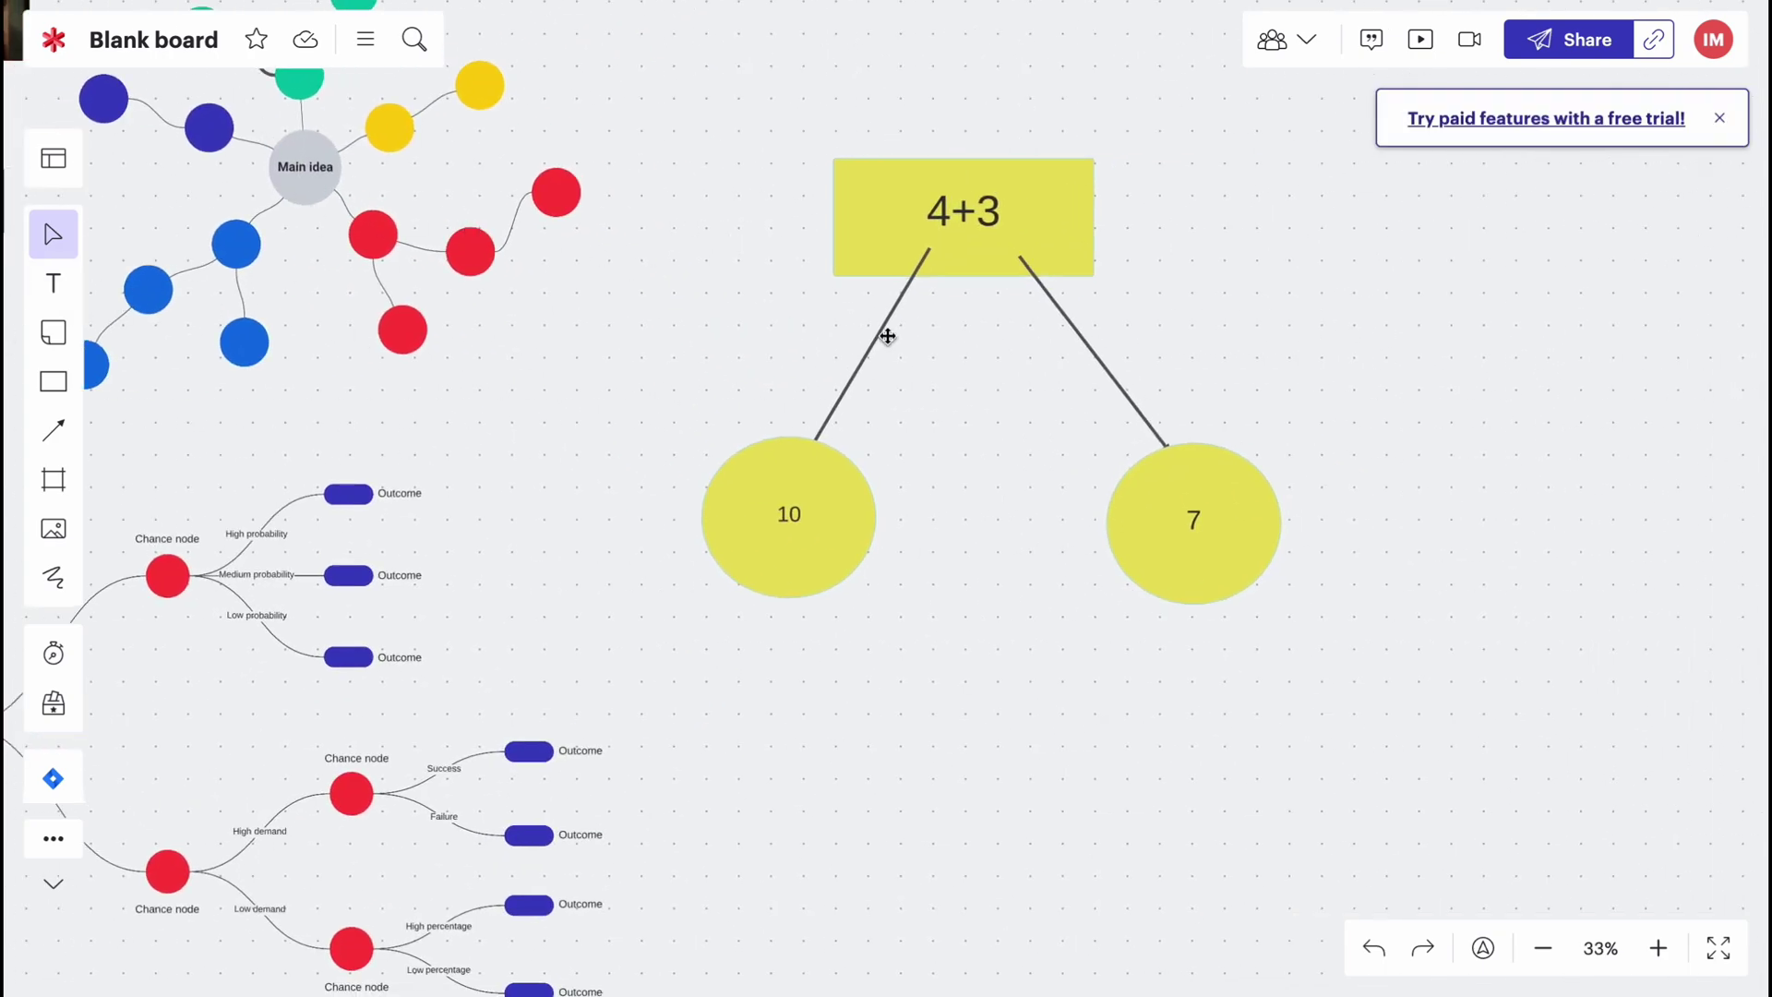
Nudge the 4+3 box and attach the arrow ends to the 7 and 10 ovals
{"action": "left_click_drag", "start_coordinate": [898, 197], "coordinate": [1035, 272]}
{"action": "left_click", "coordinate": [1020, 258]}
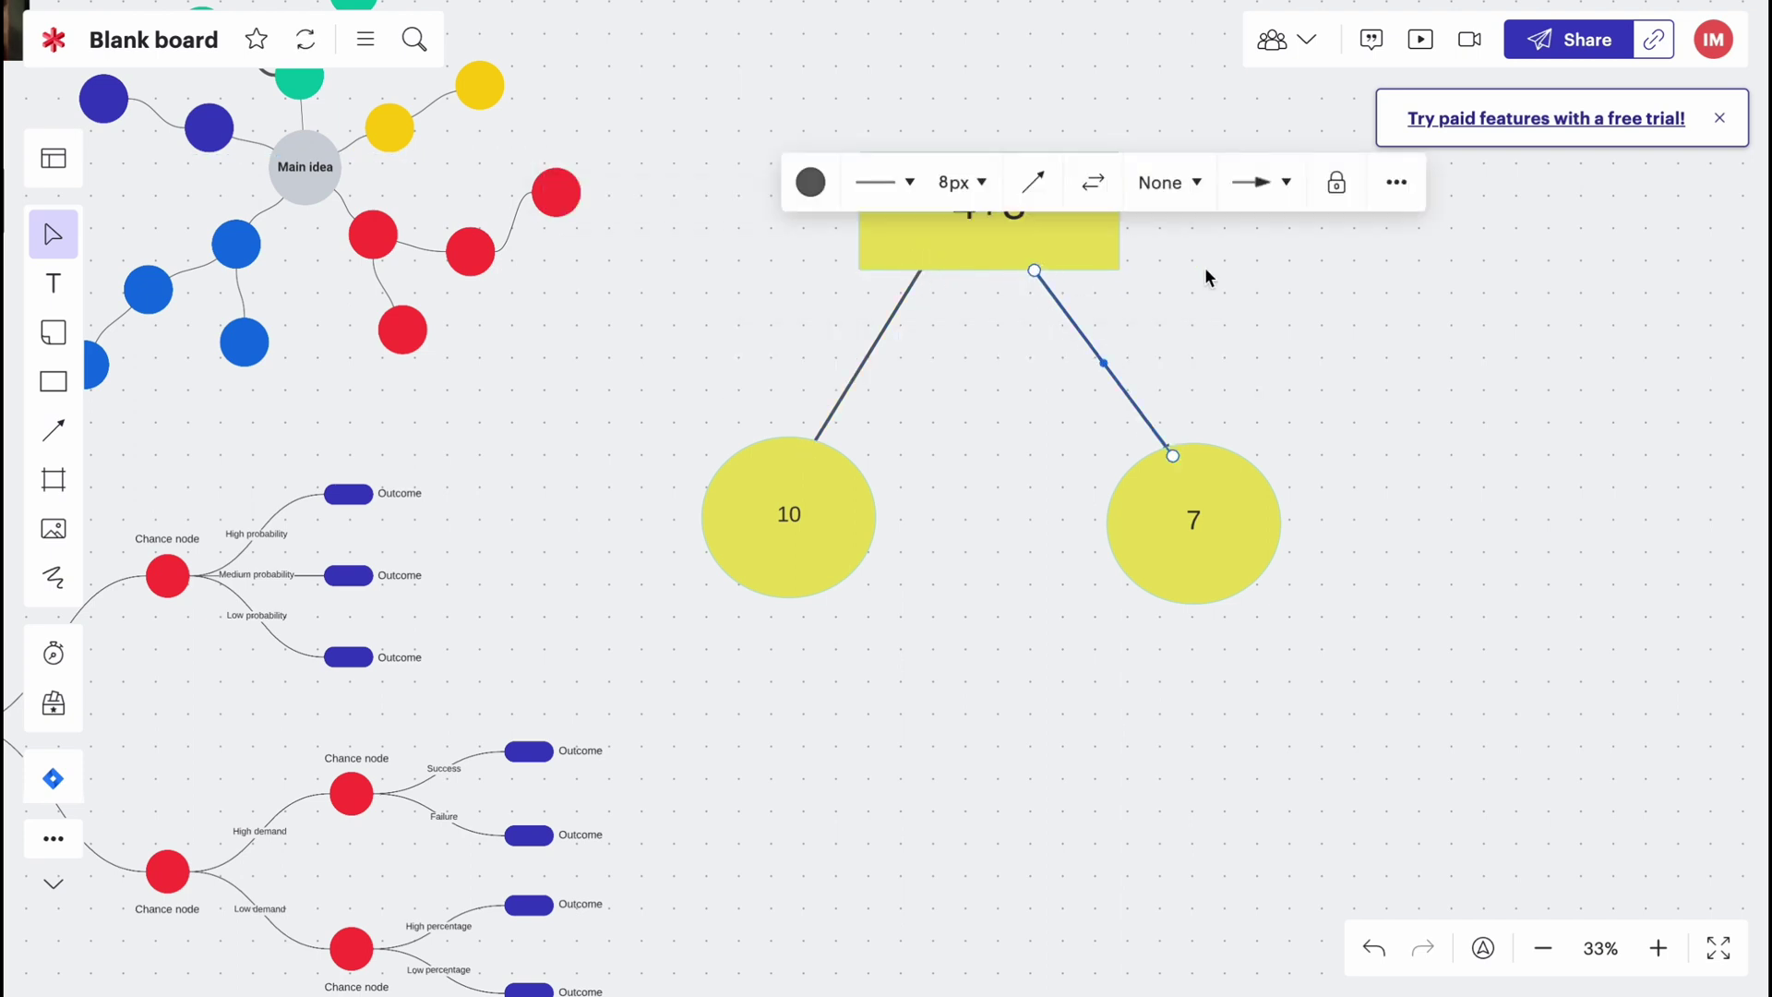
{"action": "left_click_drag", "start_coordinate": [1167, 449], "coordinate": [1147, 451]}
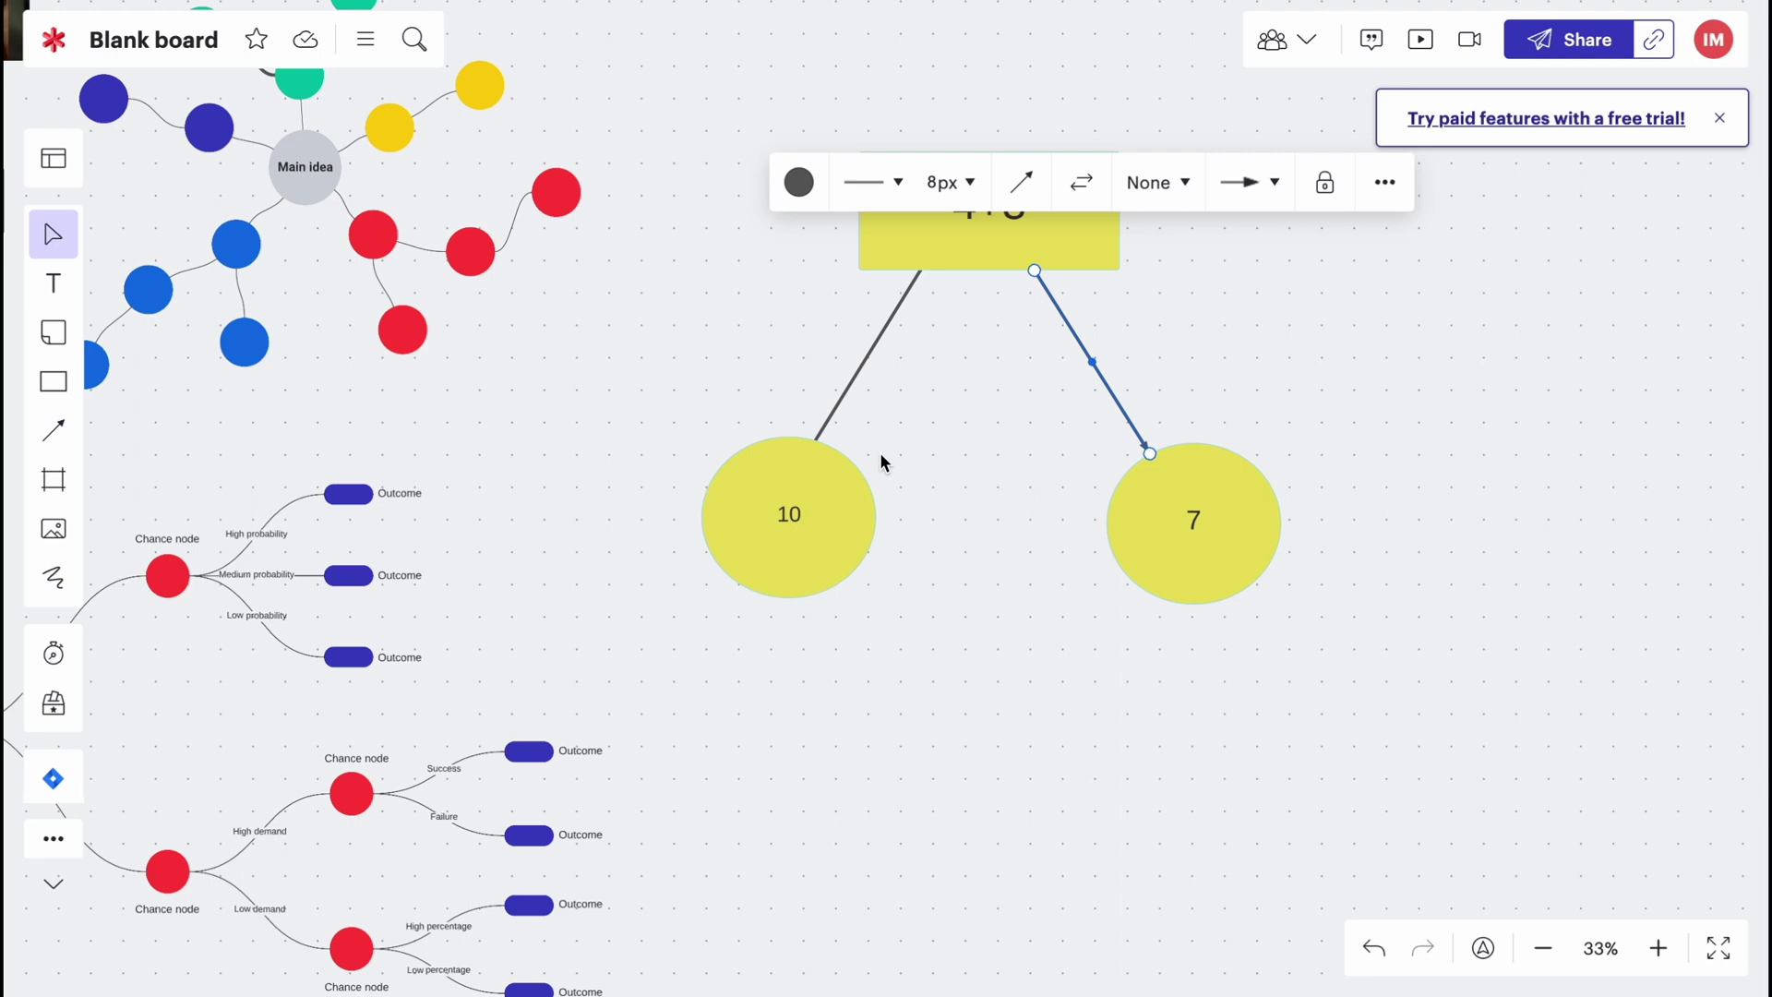
{"action": "mouse_move", "coordinate": [812, 430]}
{"action": "left_mouse_down"}
{"action": "mouse_move", "coordinate": [814, 451]}
{"action": "mouse_move", "coordinate": [821, 438]}
{"action": "left_mouse_up"}
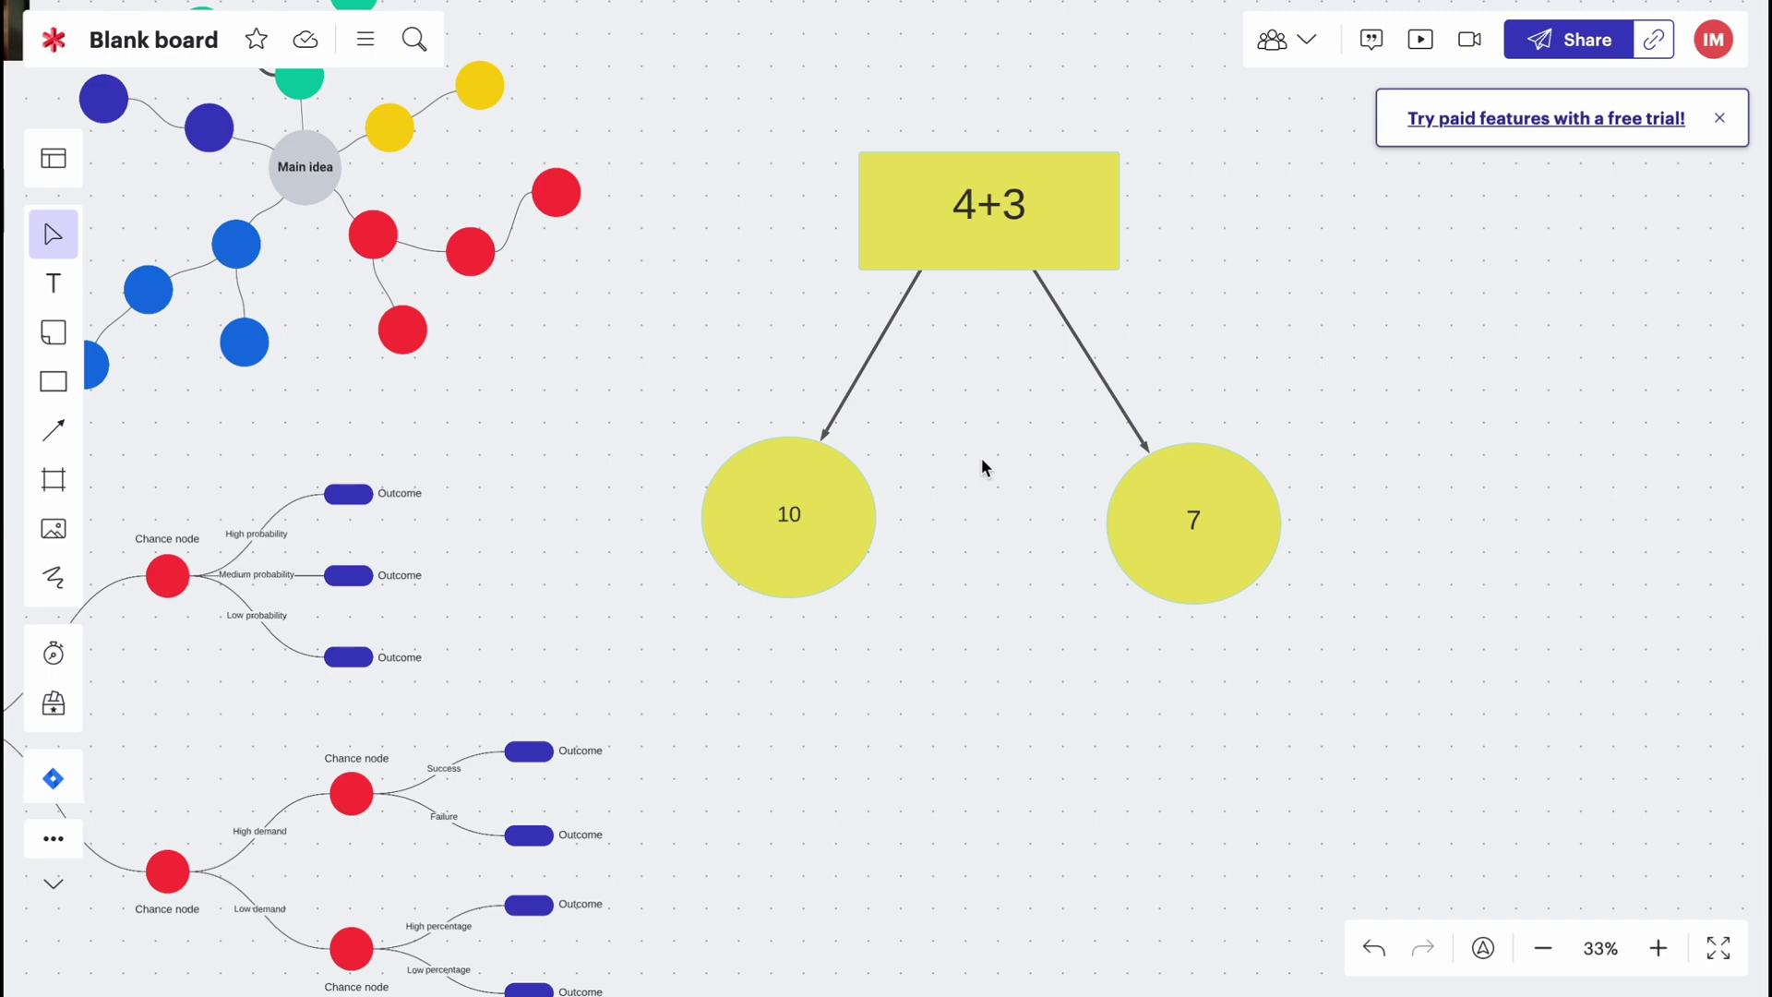
Close the board to see the Blank board's updated thumbnail in My Documents
{"action": "left_click", "coordinate": [53, 41]}
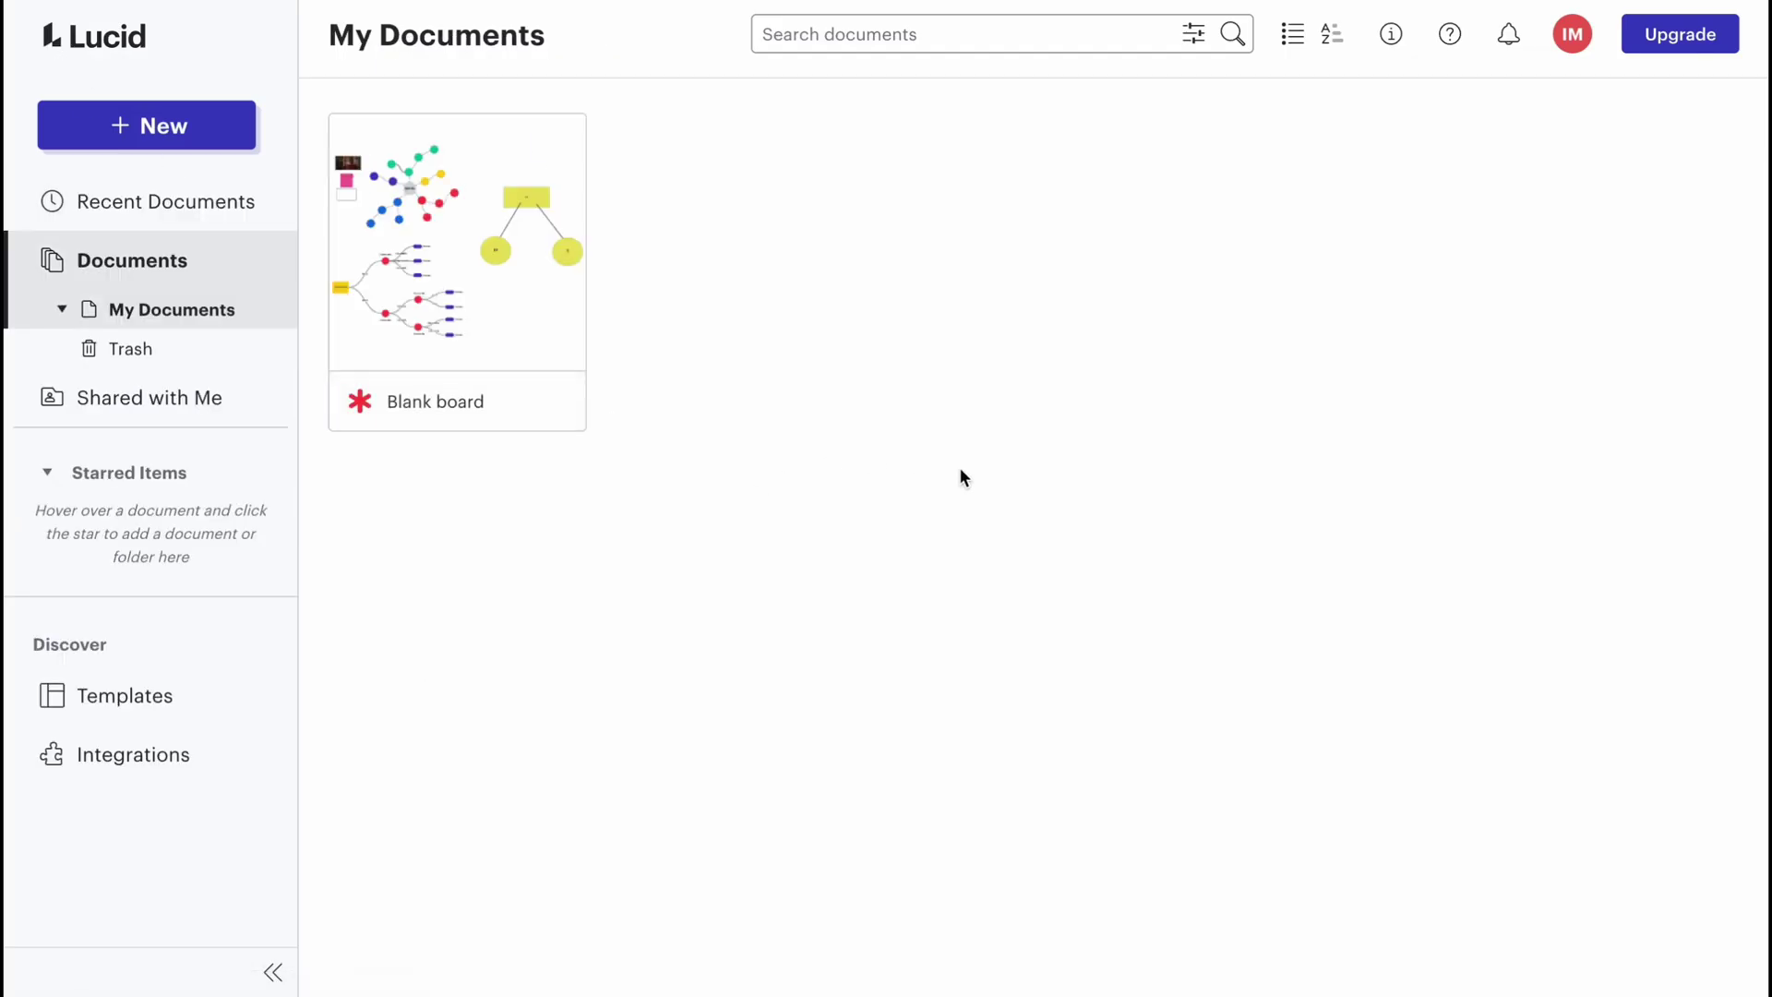